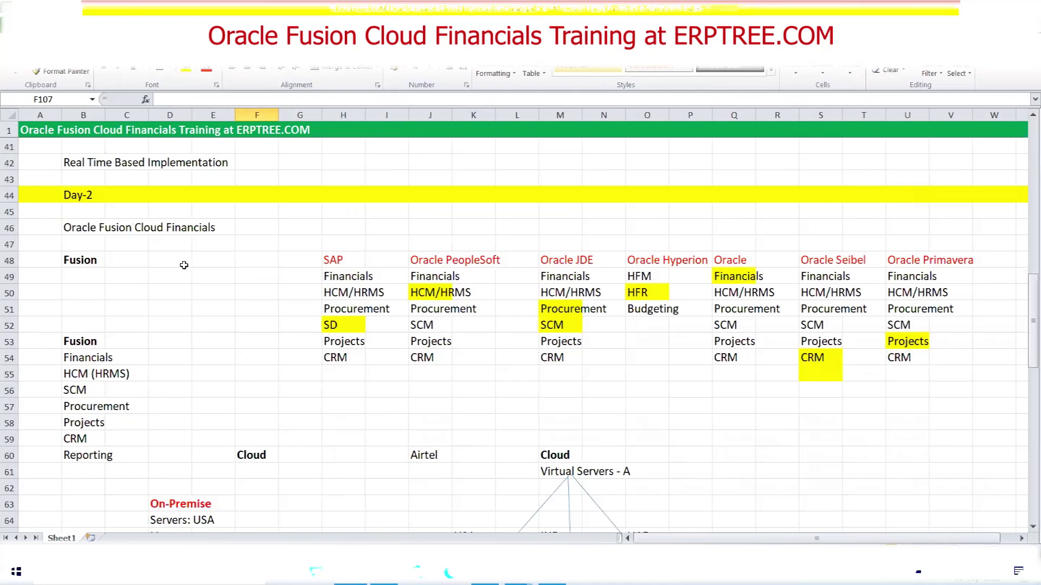
Select the Fusion heading row 48 and the cloud deployment notes starting at D60
left_click(79, 263)
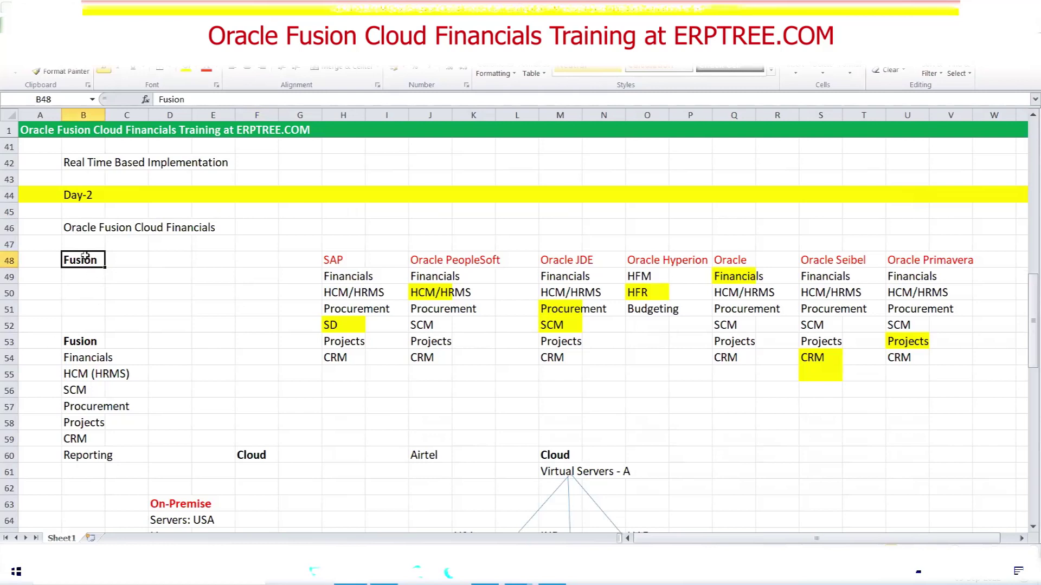
left_click_drag(83, 259, 996, 372)
scroll(332, 392, "down", 4)
left_click_drag(167, 268, 723, 422)
Scroll down and highlight the Test, Development, Production and Vision Instance circles
scroll(714, 332, "down", 5)
scroll(606, 301, "down", 2)
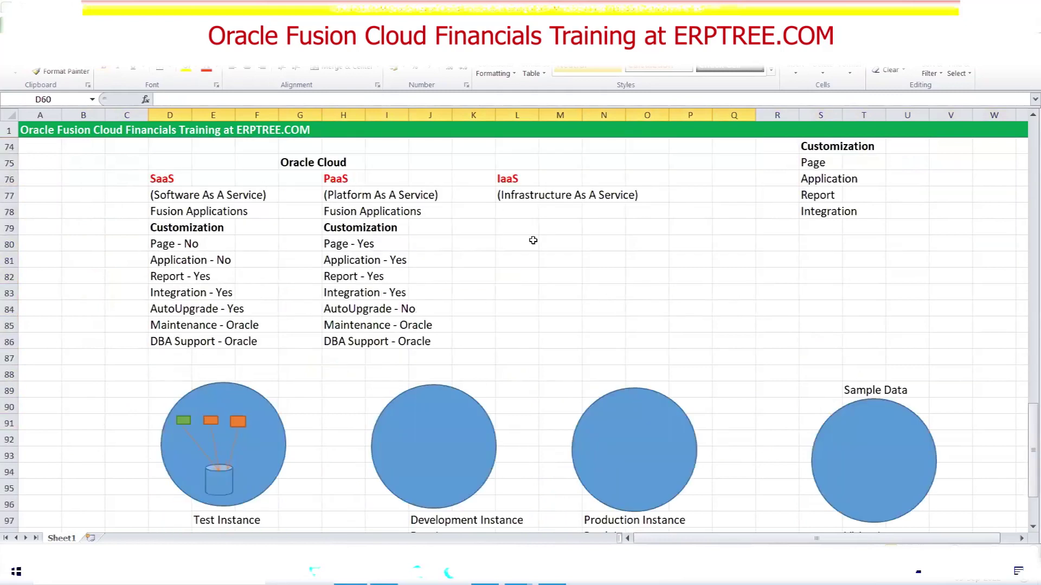
scroll(340, 232, "down", 3)
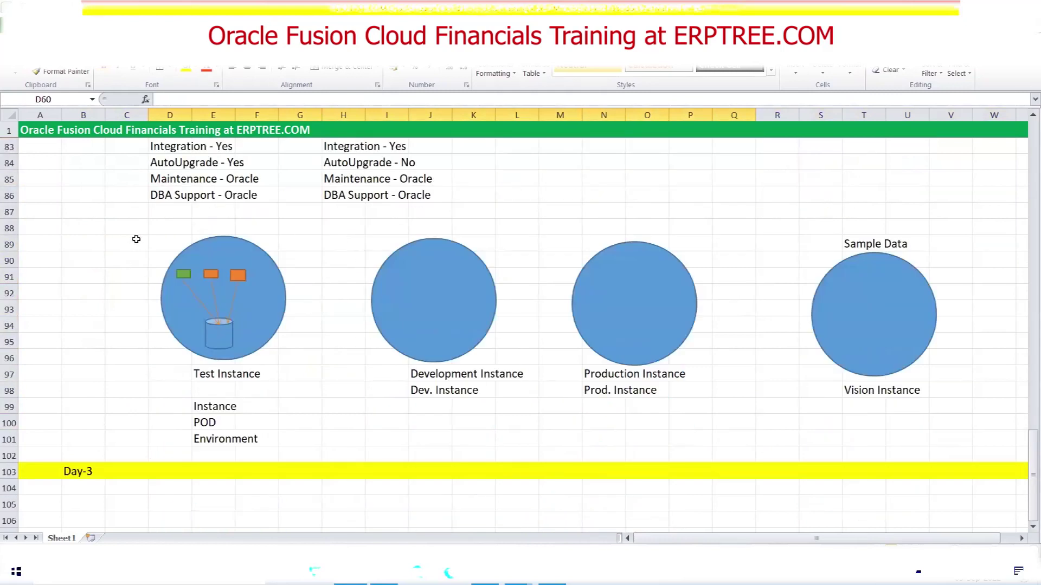
left_click_drag(155, 239, 960, 402)
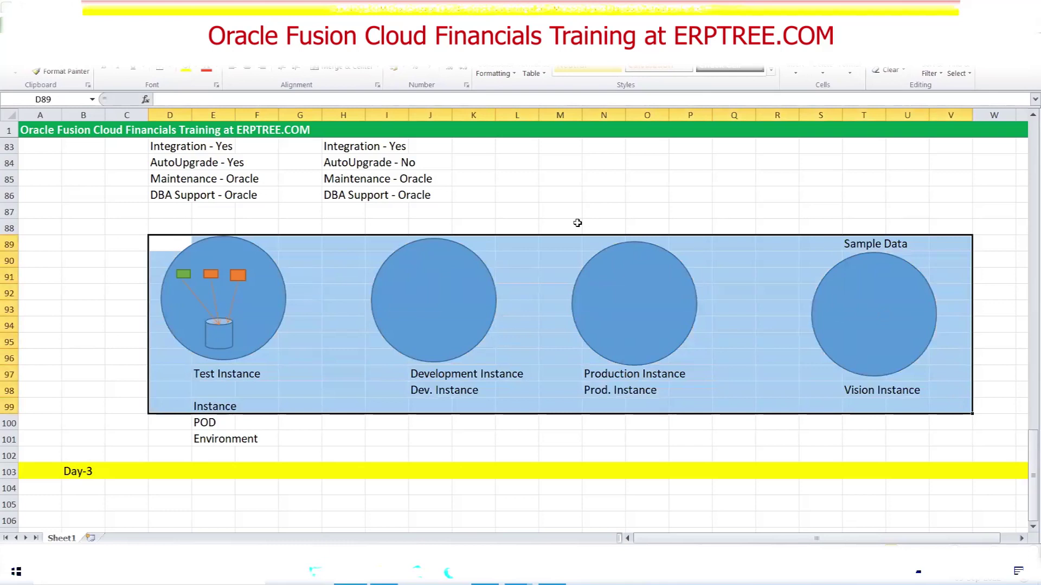
left_click(525, 211)
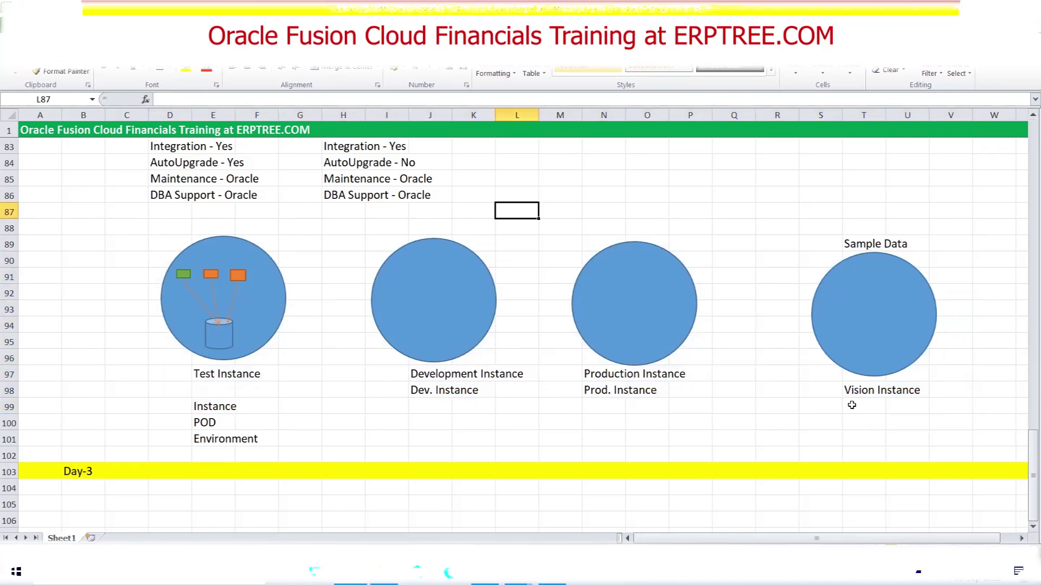
scroll(739, 277, "down", 3)
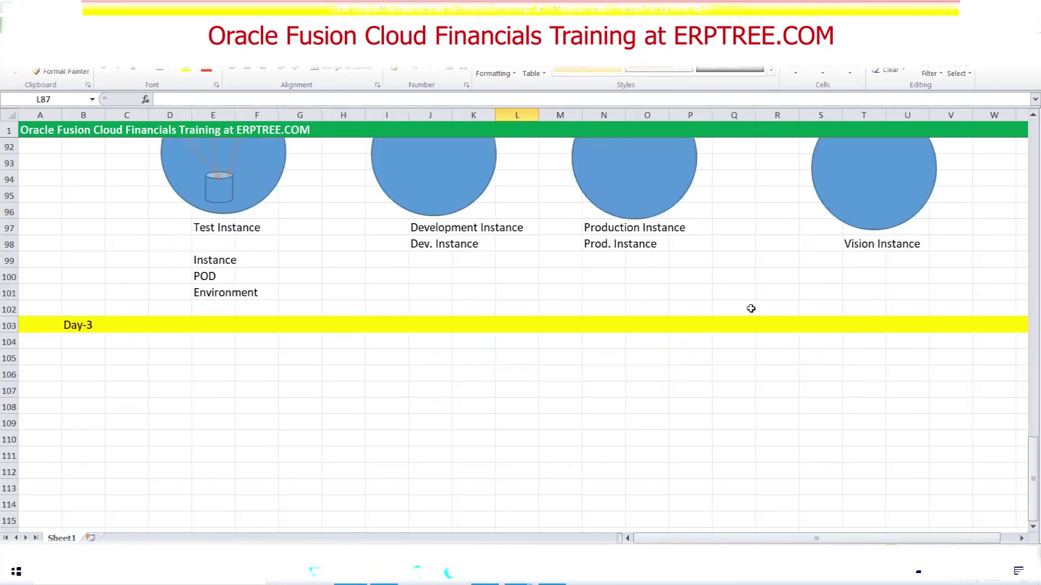
scroll(735, 349, "up", 4)
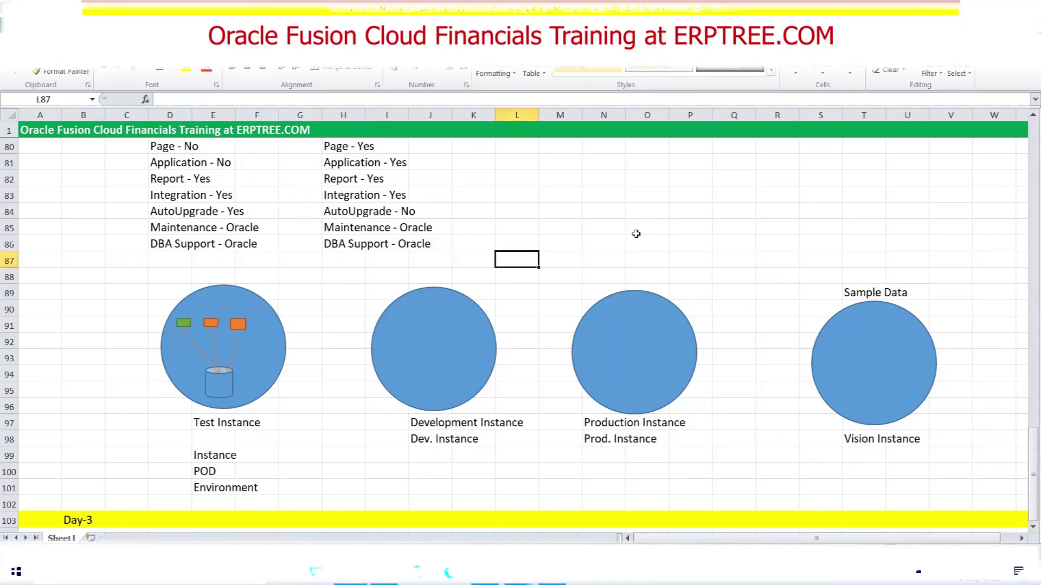
scroll(634, 233, "down", 3)
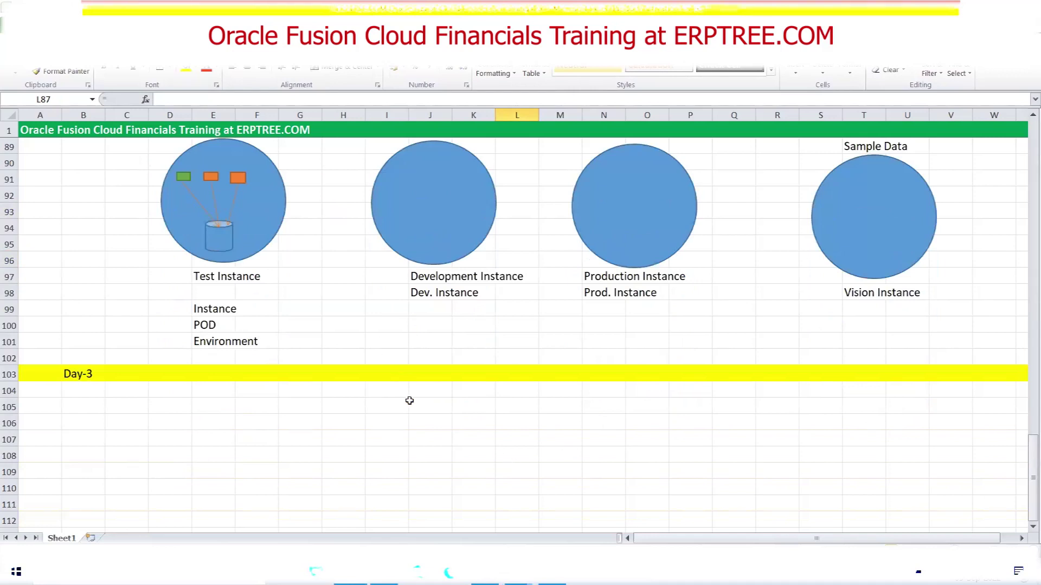
scroll(410, 400, "down", 1)
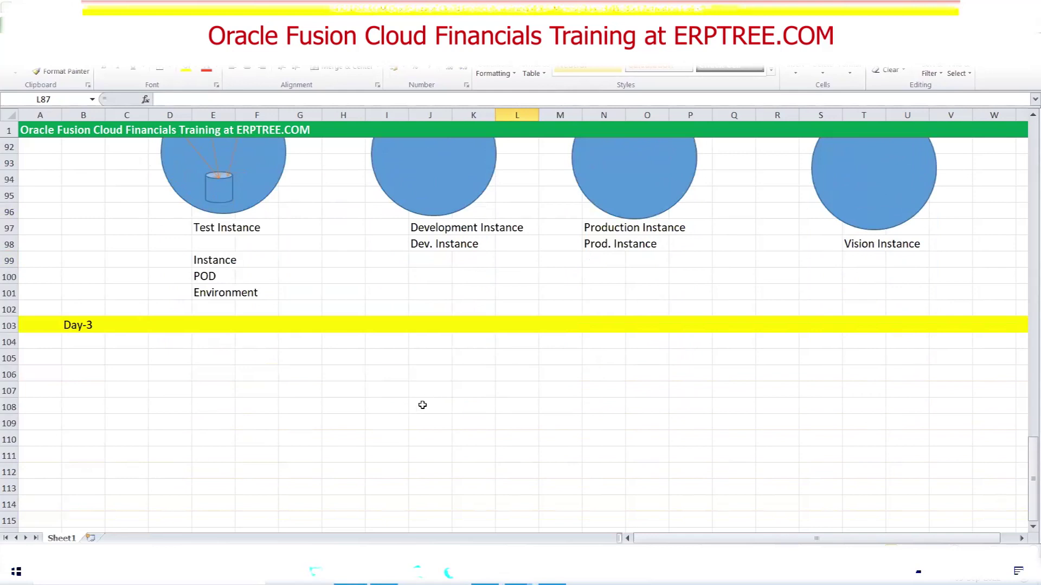
scroll(422, 405, "up", 1)
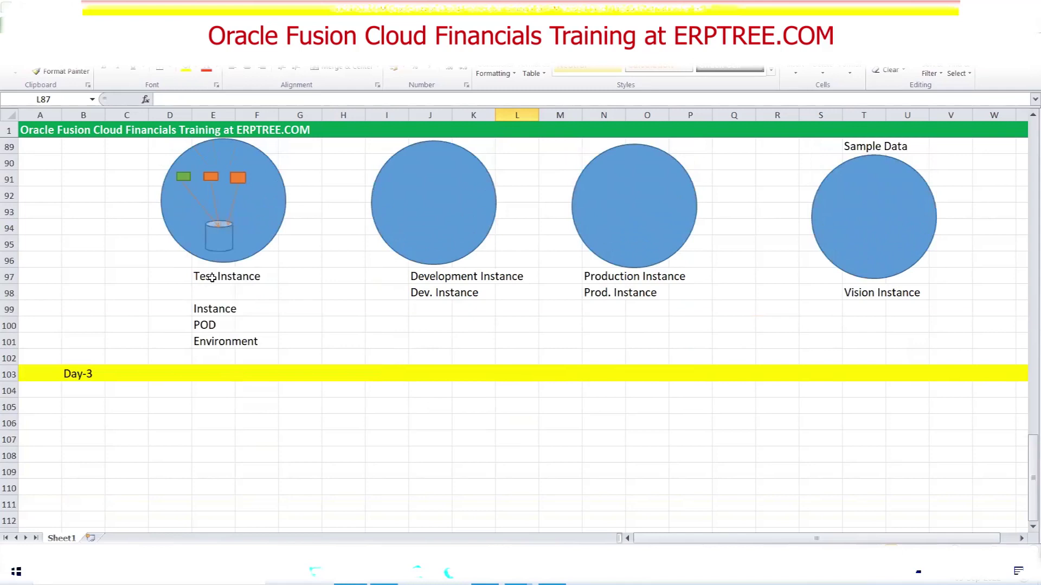
scroll(251, 406, "down", 1)
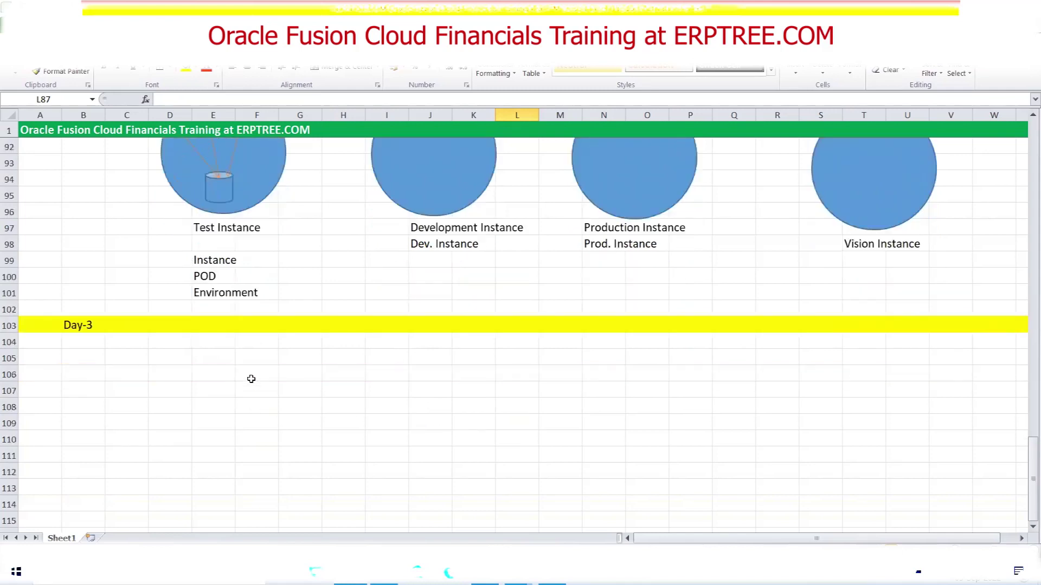
scroll(252, 381, "down", 1)
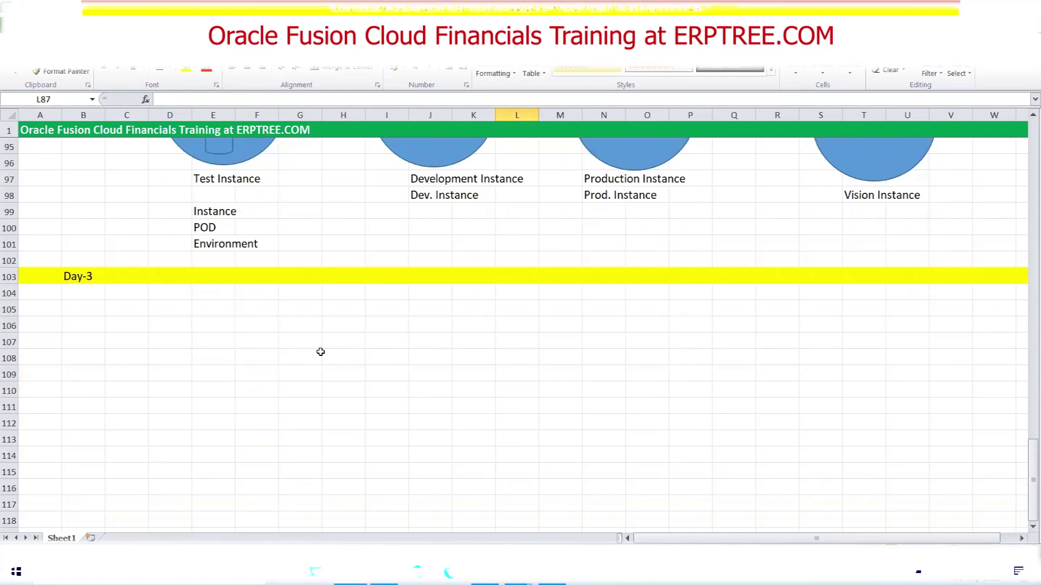
Enter FAADMIN in cell F103 of the yellow Day-3 row
left_click(255, 276)
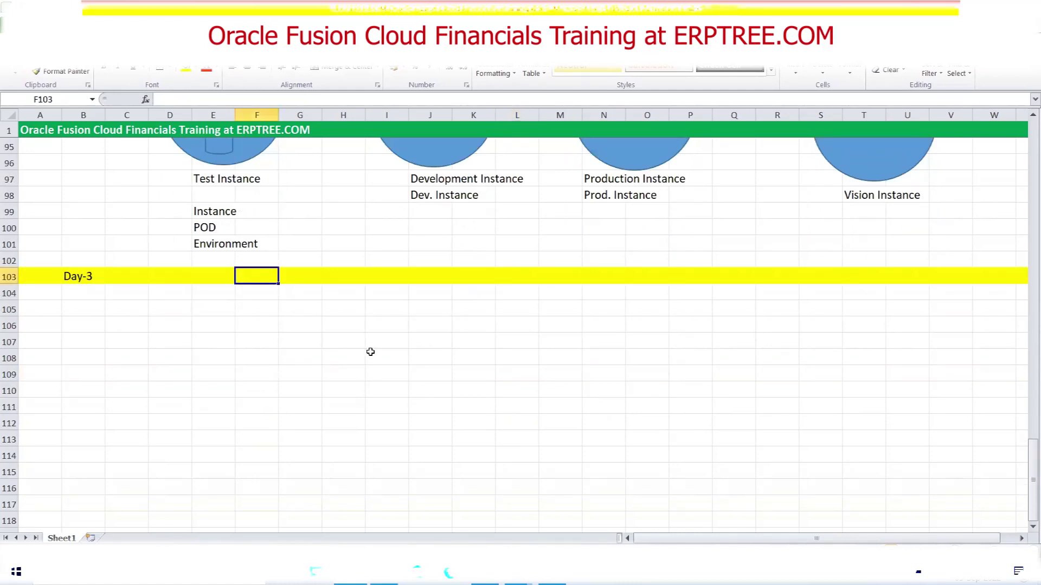
type("FAADMIN")
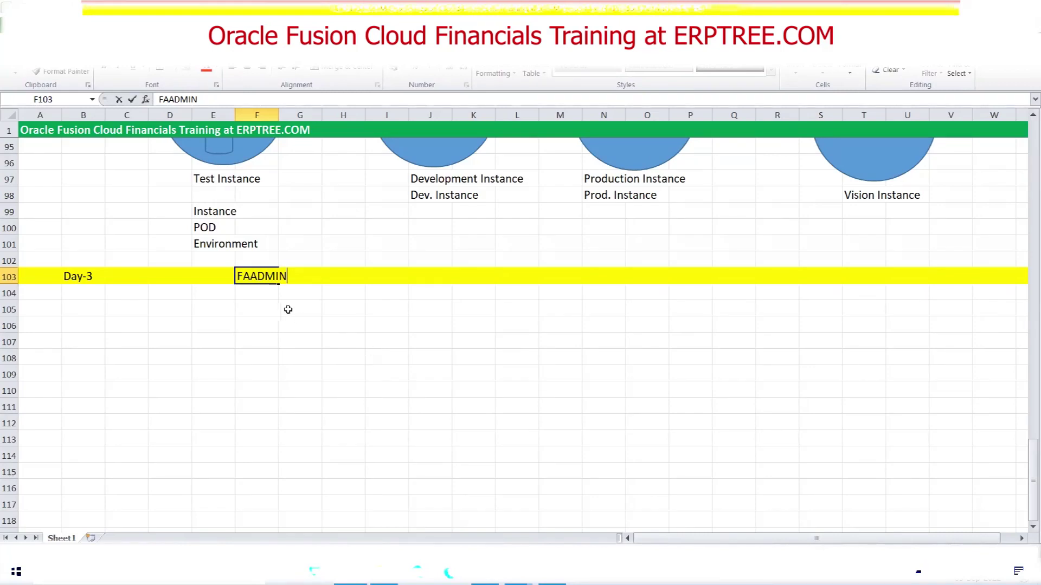
left_click(270, 294)
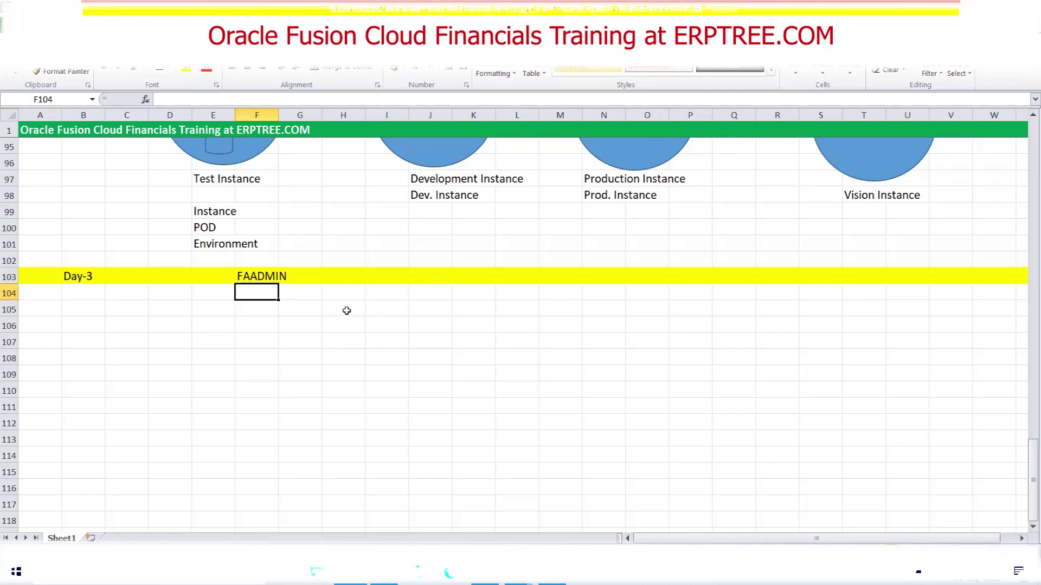
left_click(252, 278)
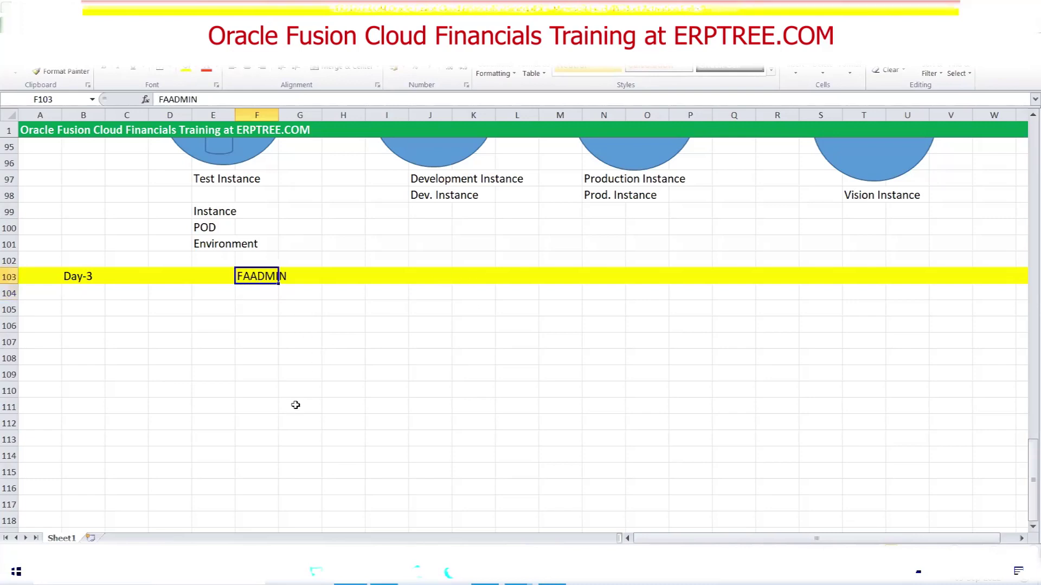
left_click(87, 311)
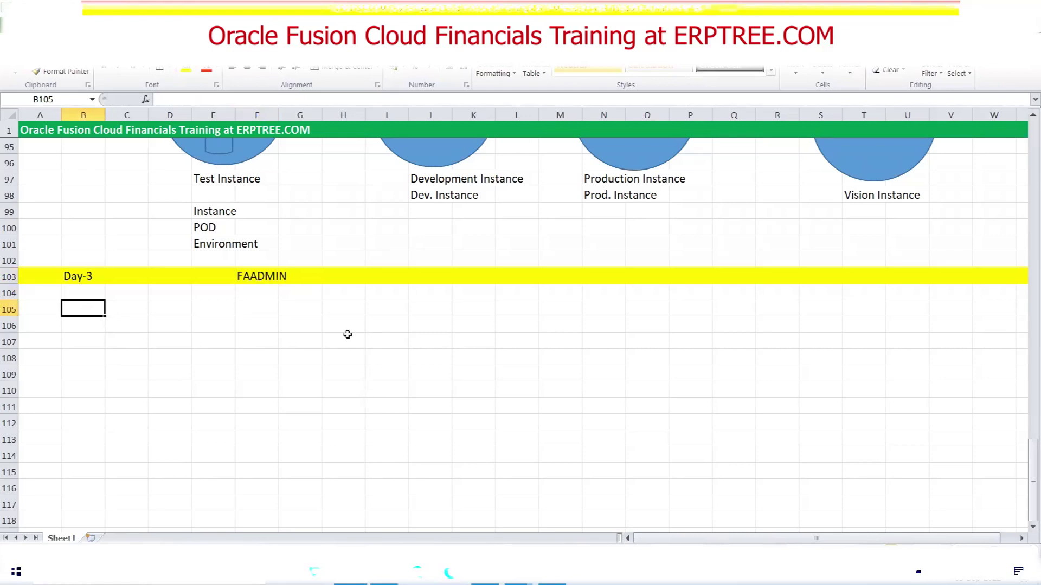
scroll(312, 311, "up", 2)
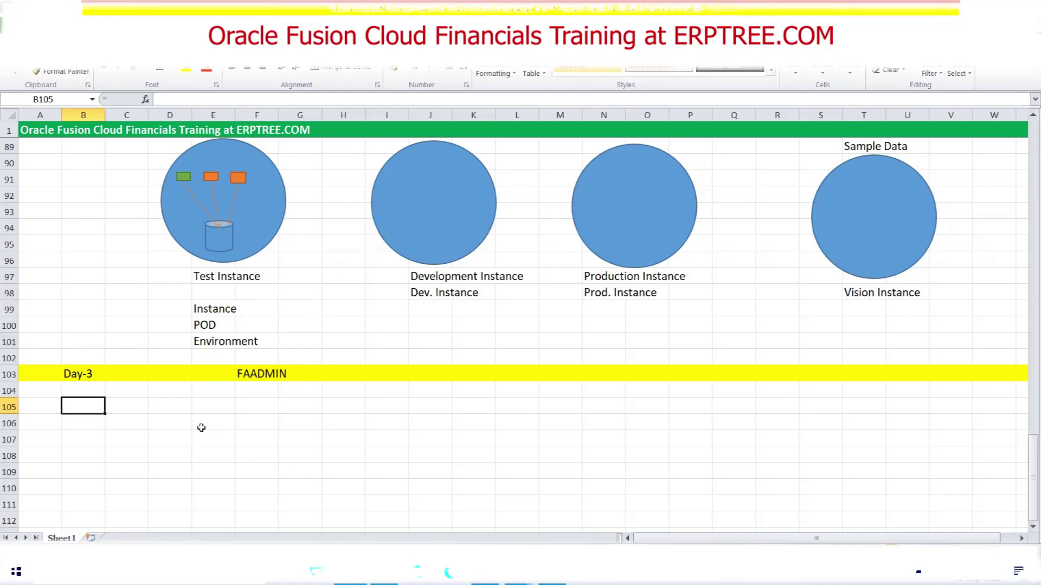
scroll(201, 428, "down", 1)
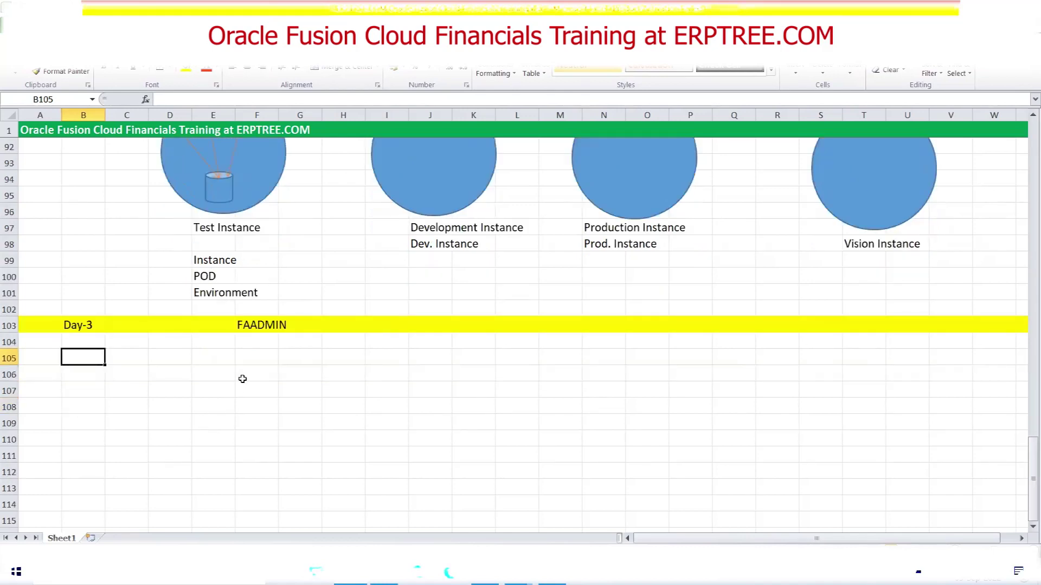
left_click(255, 328)
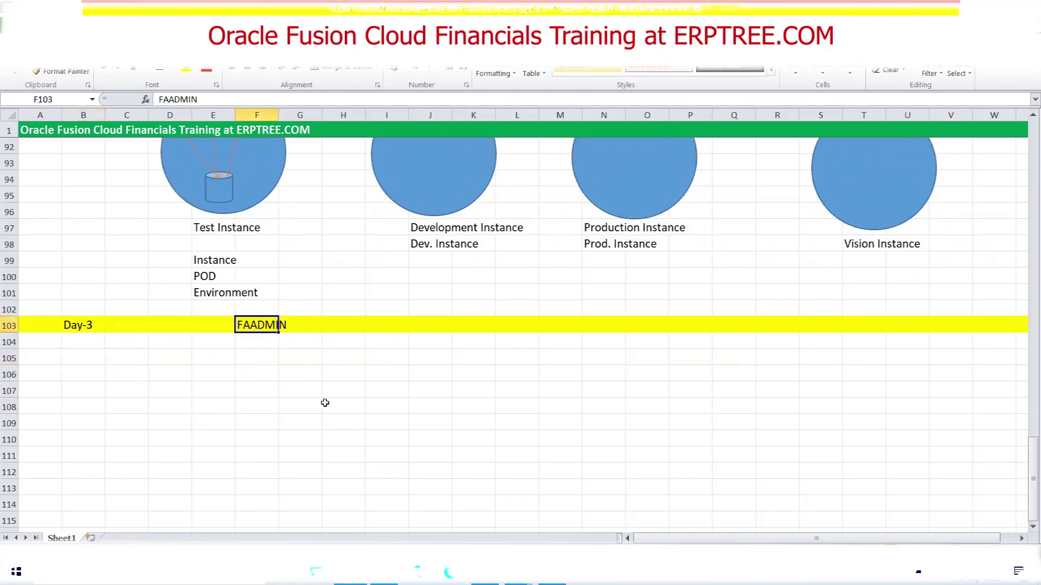
left_click(68, 358)
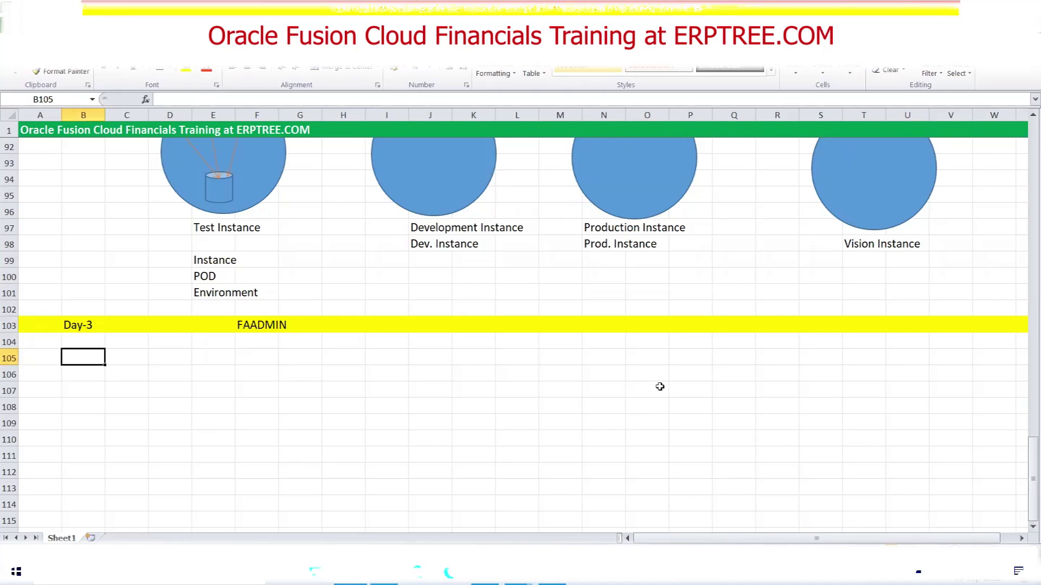
Write 'Implementation User:' followed by the user's login name in cell B105
type("Im")
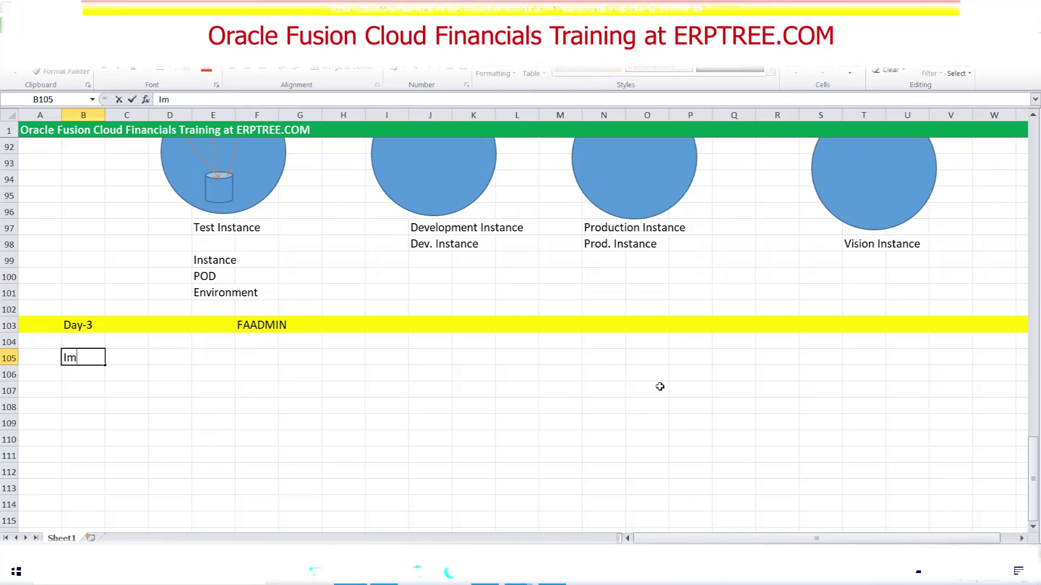
type("plementat")
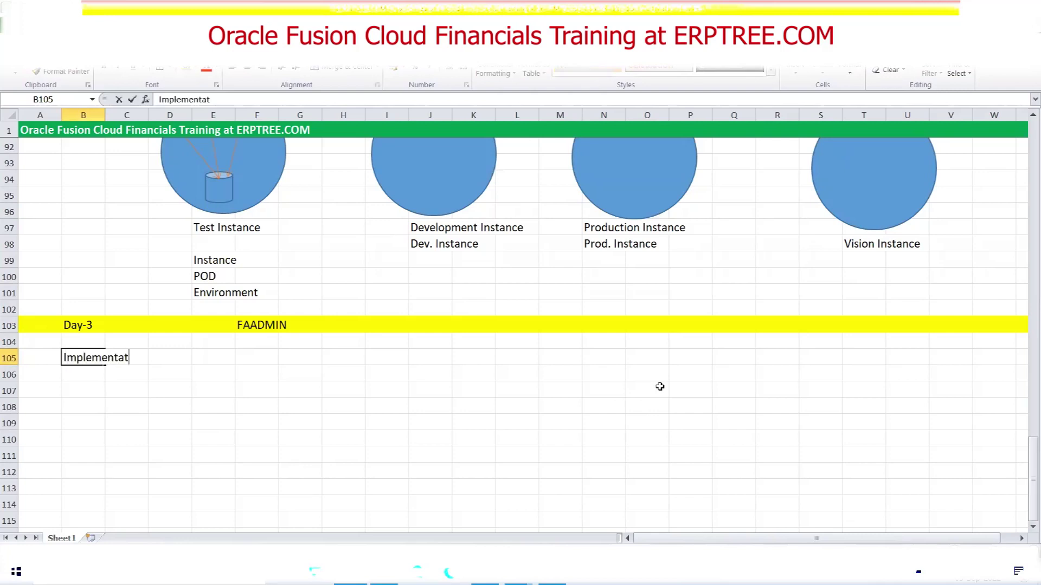
type("ion User")
key("ctrl+Return")
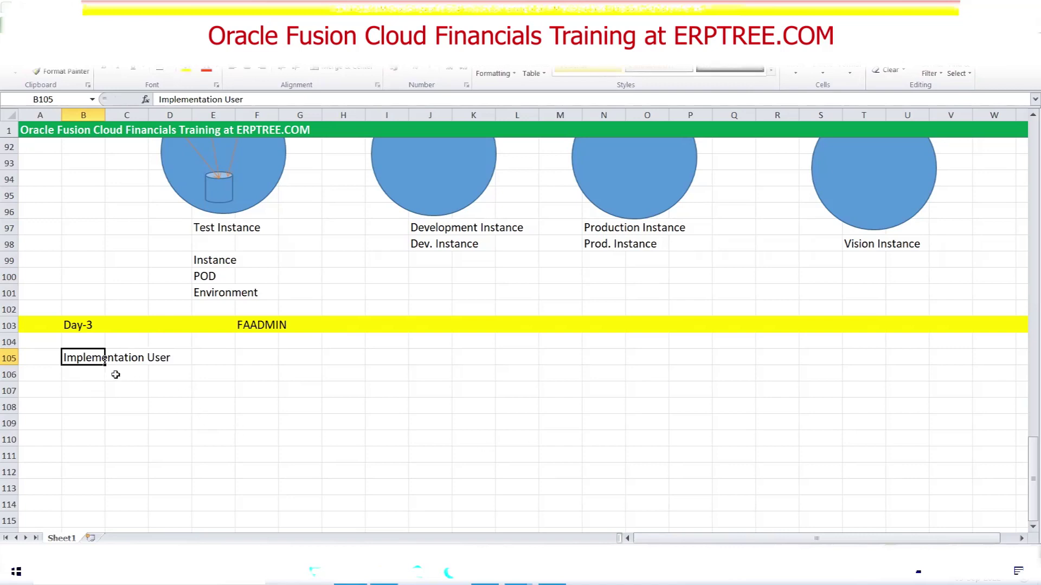
left_click(81, 358)
left_click(96, 374)
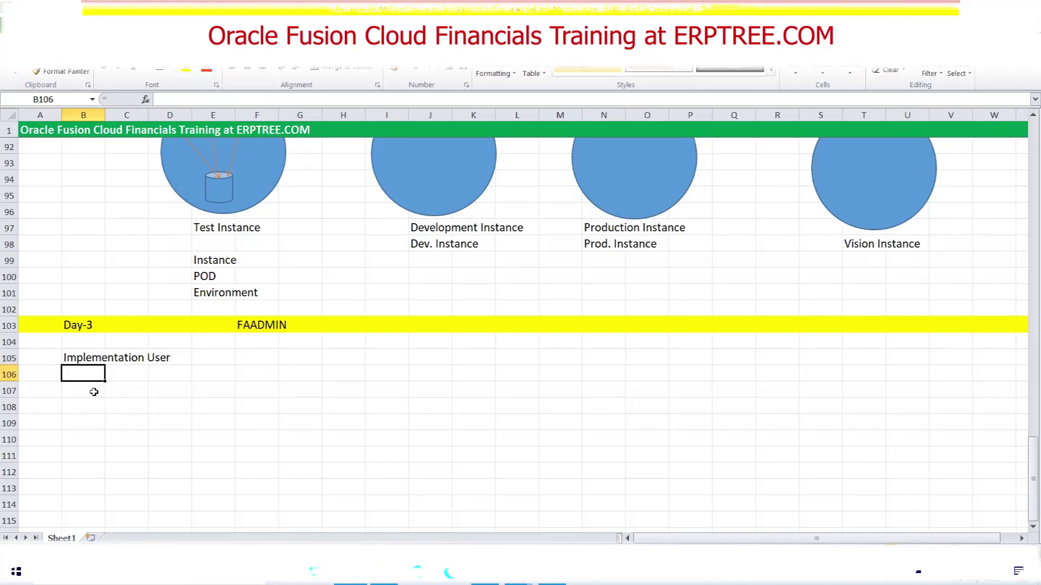
left_click(84, 360)
key("F2")
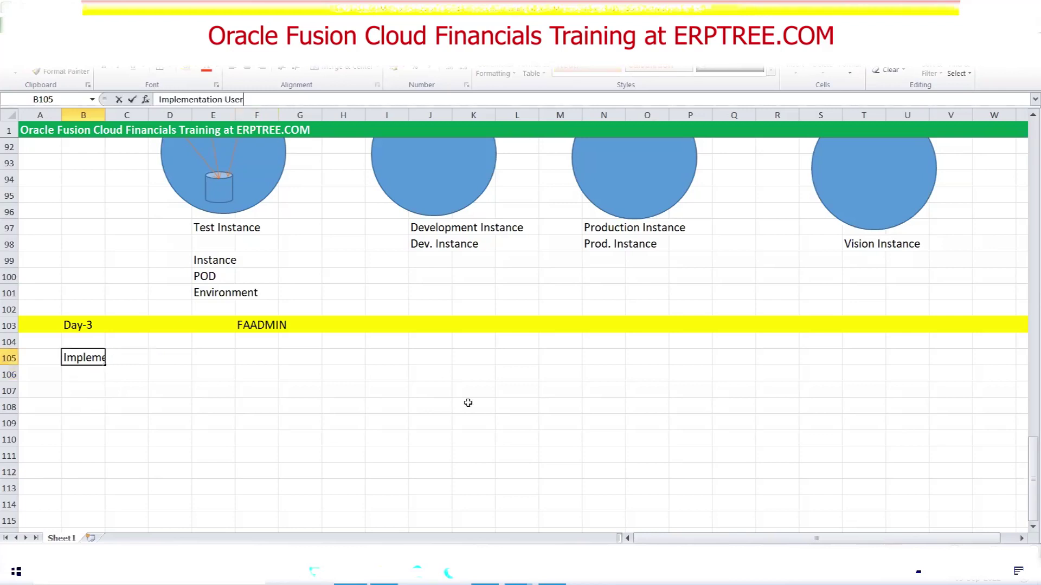
type(":")
type("ERPTREE")
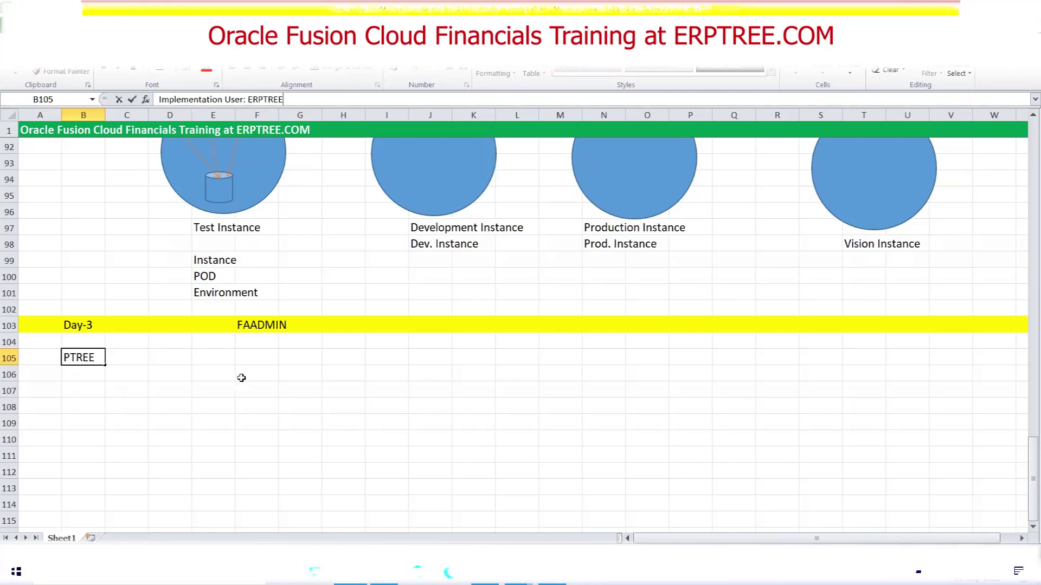
key("Return")
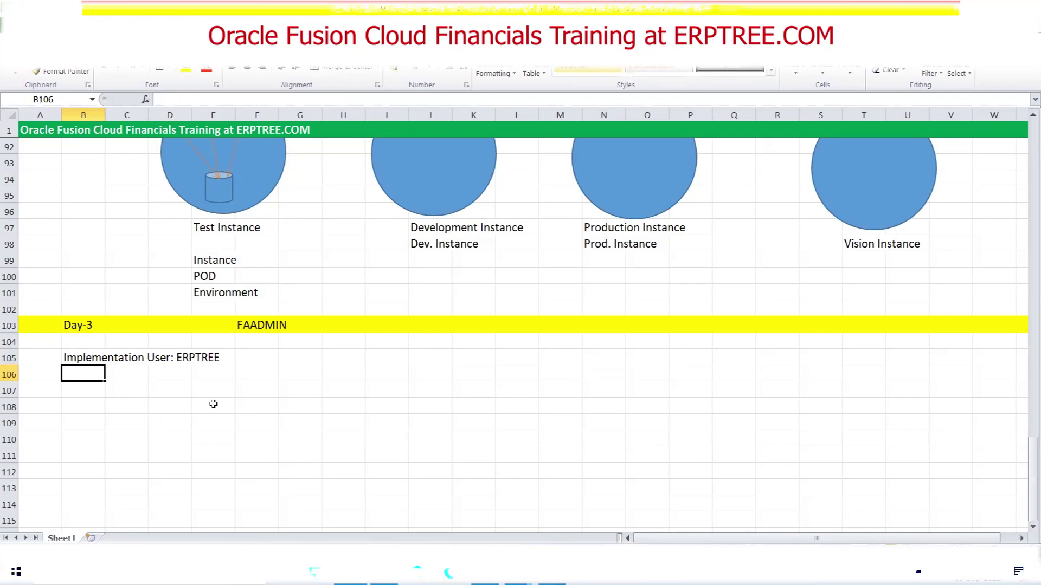
Add the heading Roles in cell K105
left_click(481, 362)
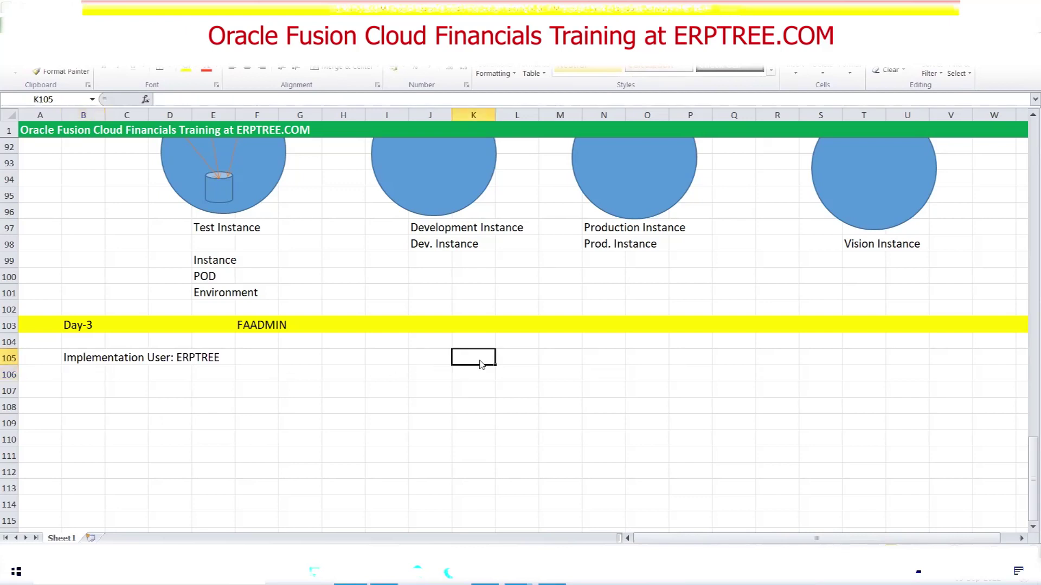
type("Roles")
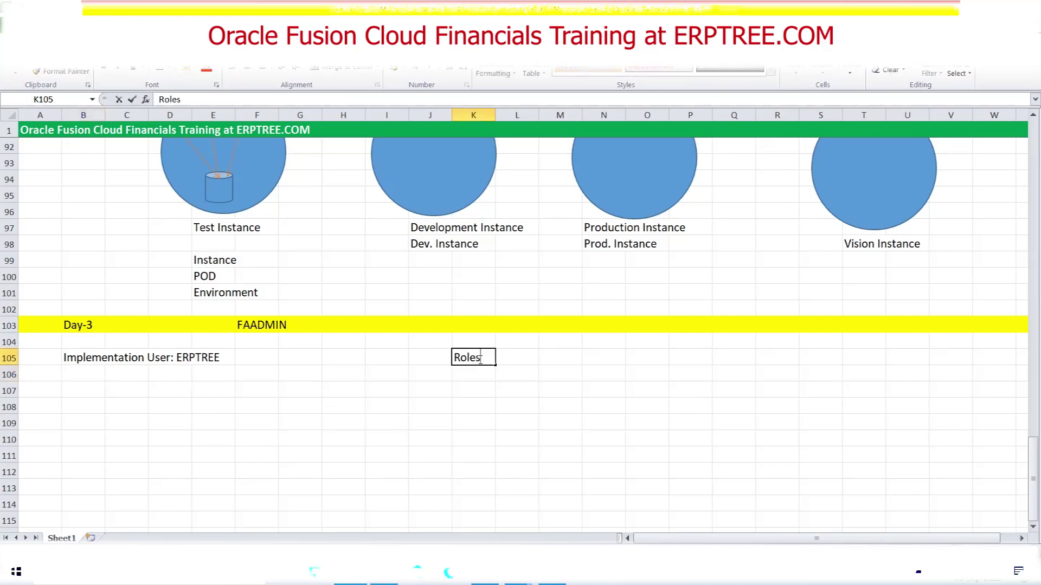
key("ctrl+Return")
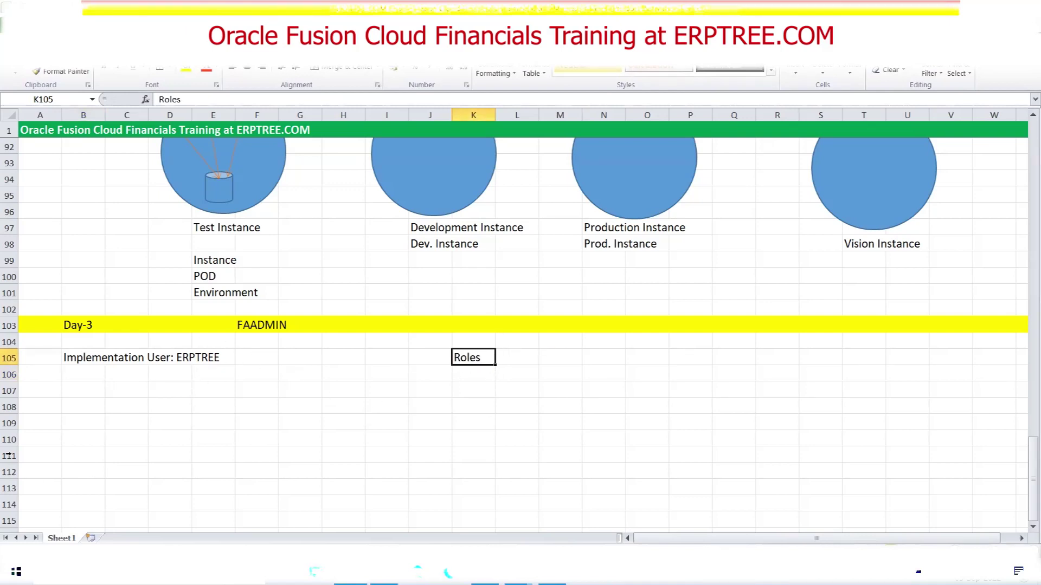
left_click(72, 381)
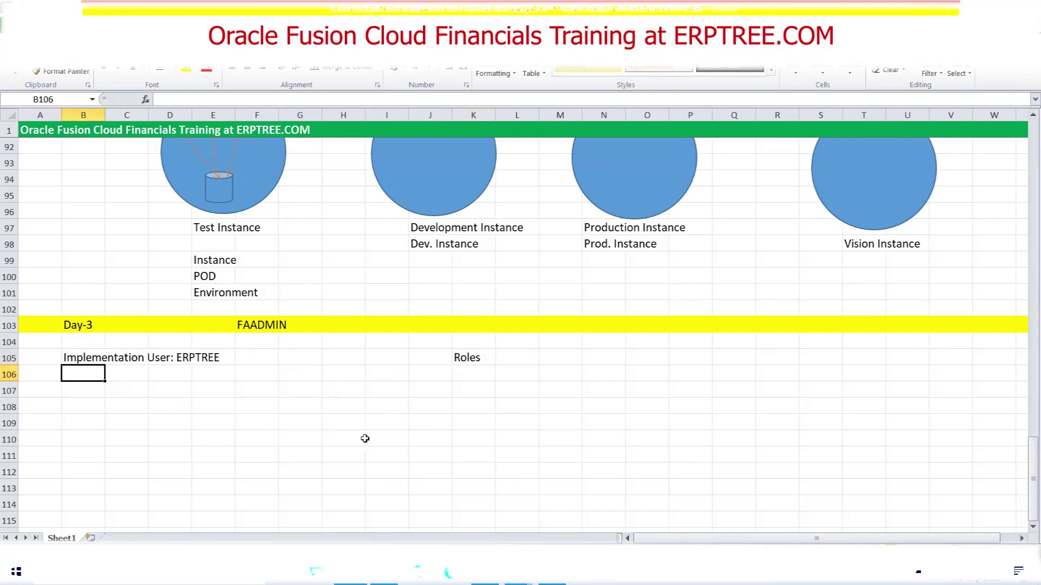
Enter '1.Application Implementation Consulant' in B106 and '2.IT Security Manager' in B107
type("1")
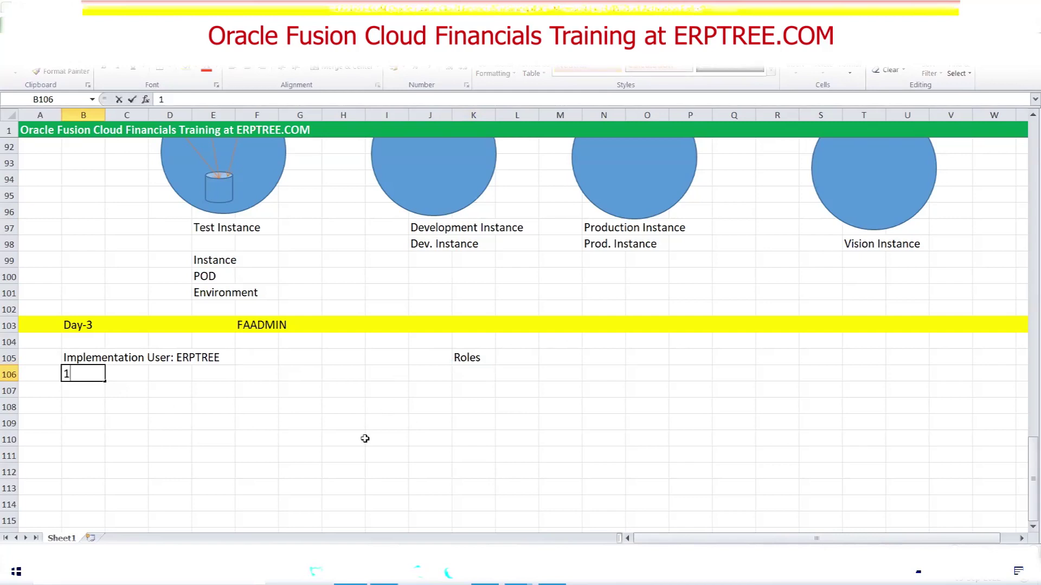
type(".Applicati")
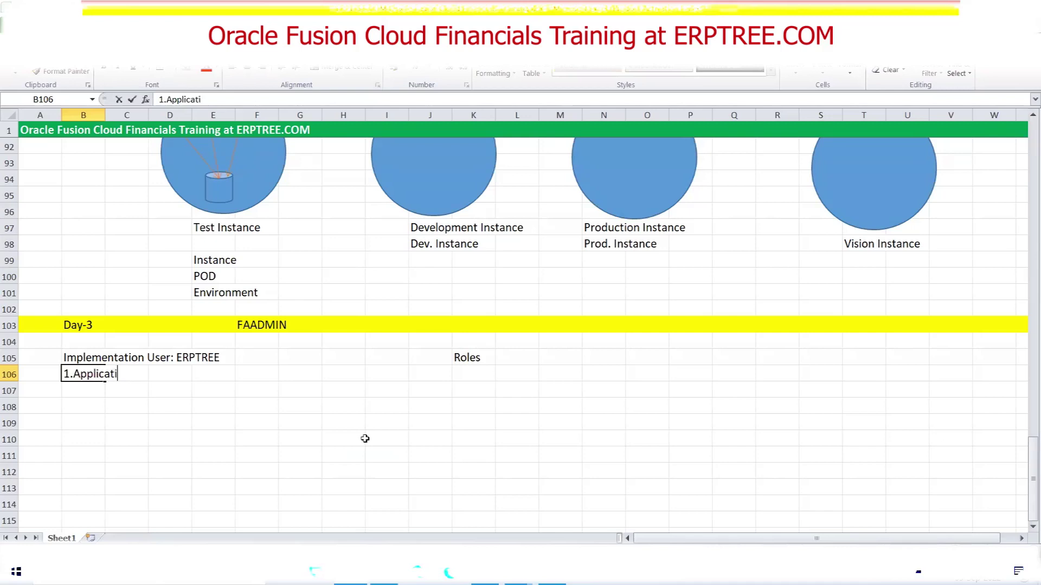
type("on Implementa")
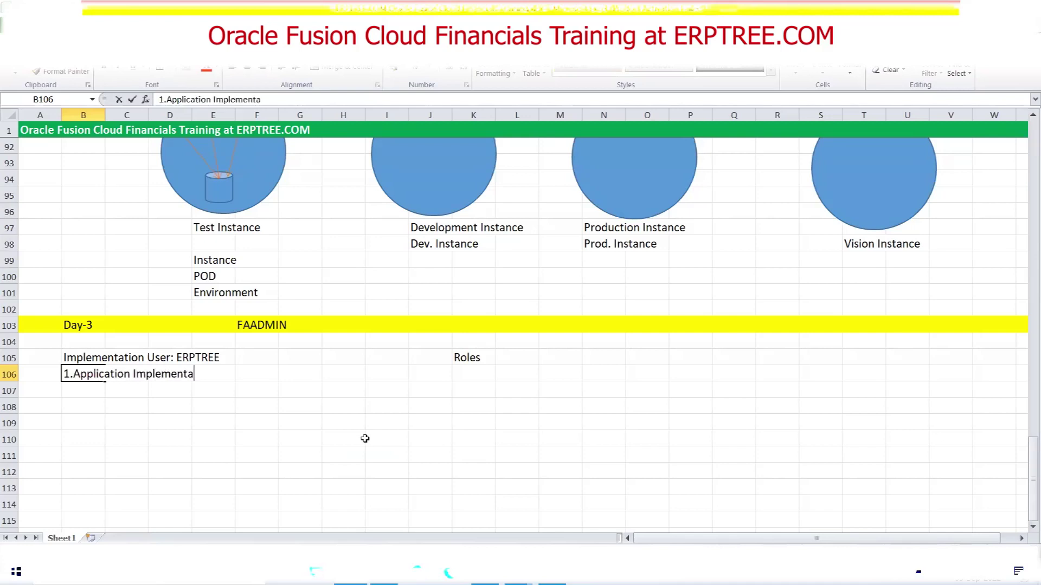
type("tion Consulant")
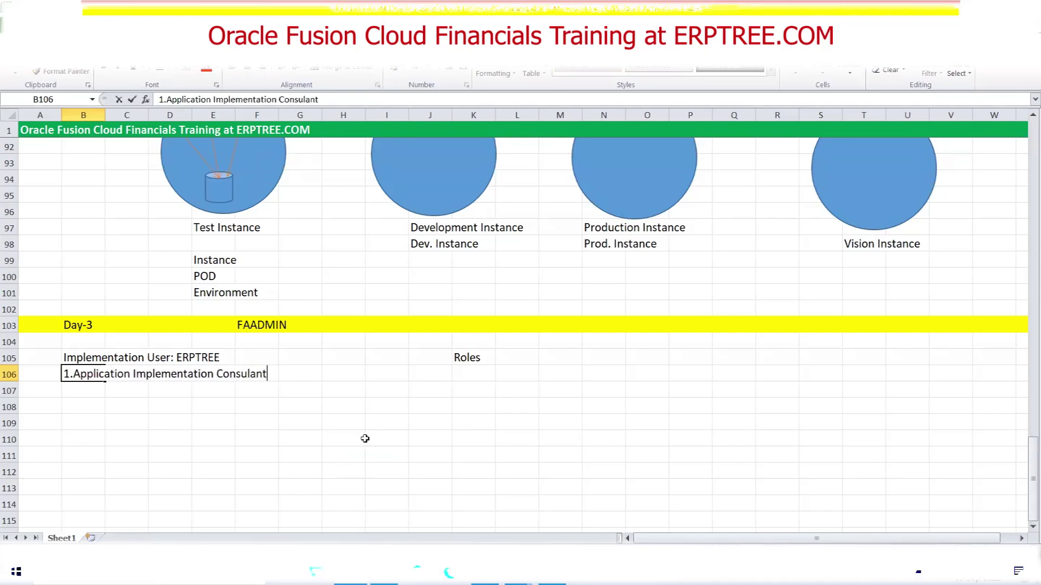
key("Return")
type("2.i")
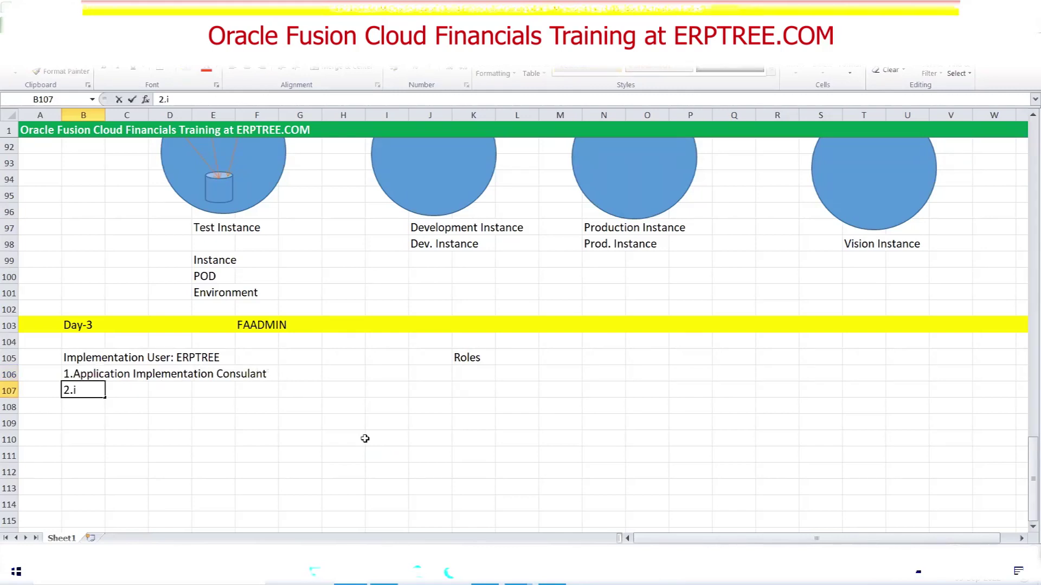
key("BackSpace")
type("IT Security Manager")
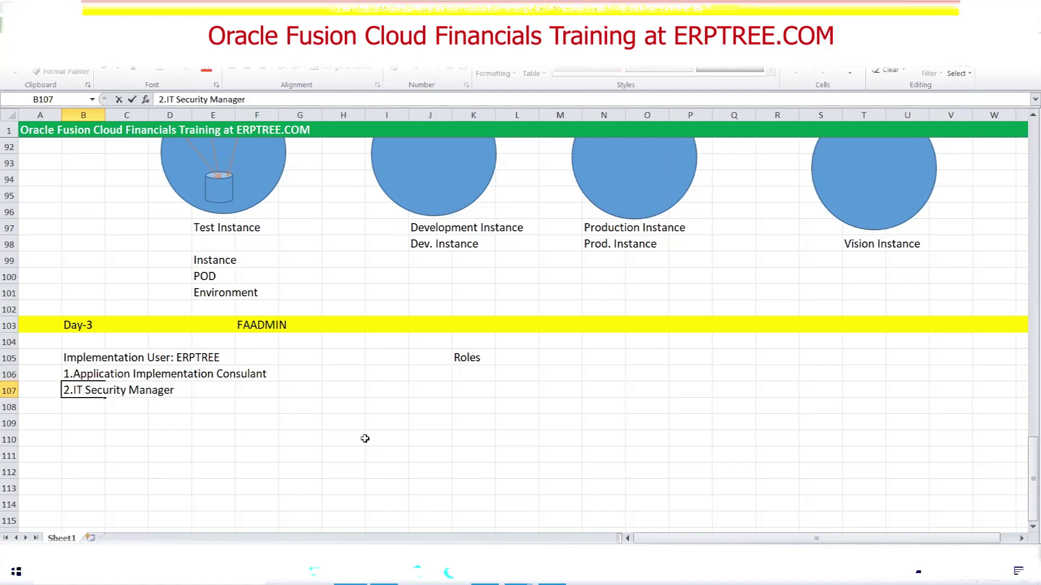
key("ctrl+Return")
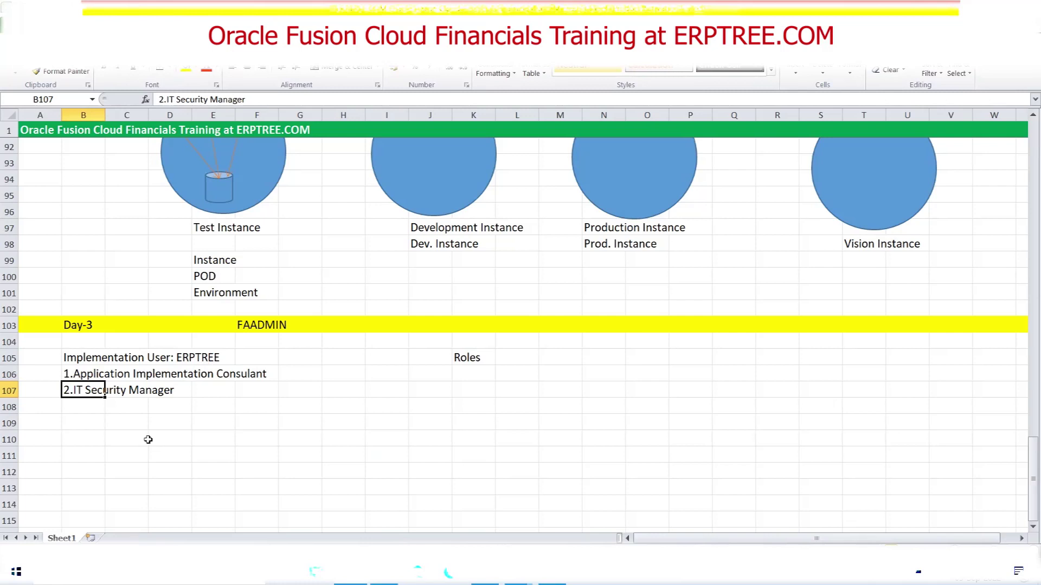
Append ': Setups/Configuration' to the first role in B106
left_click(85, 374)
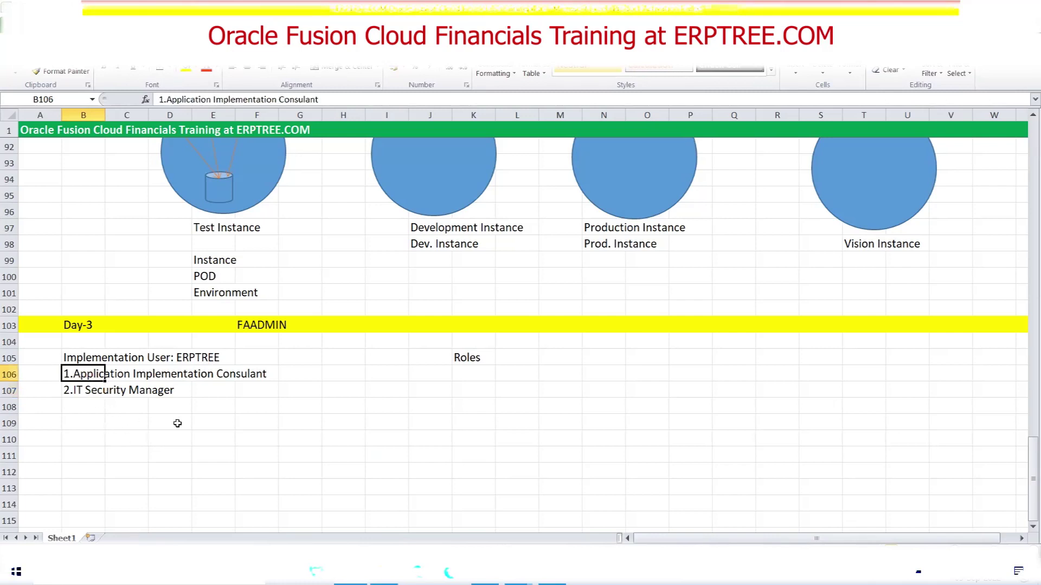
left_click(352, 103)
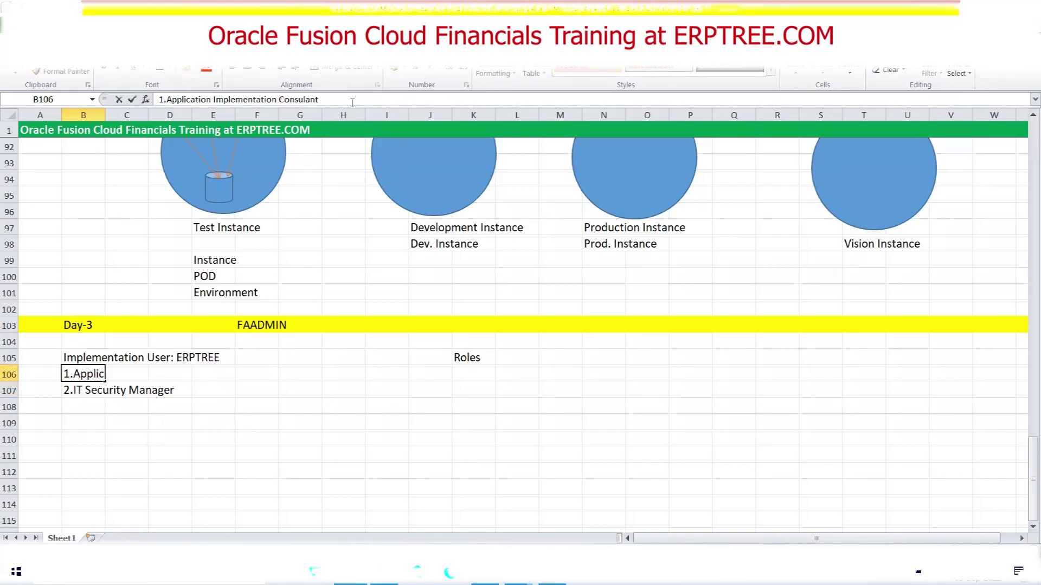
type(":")
type("Setups/Con")
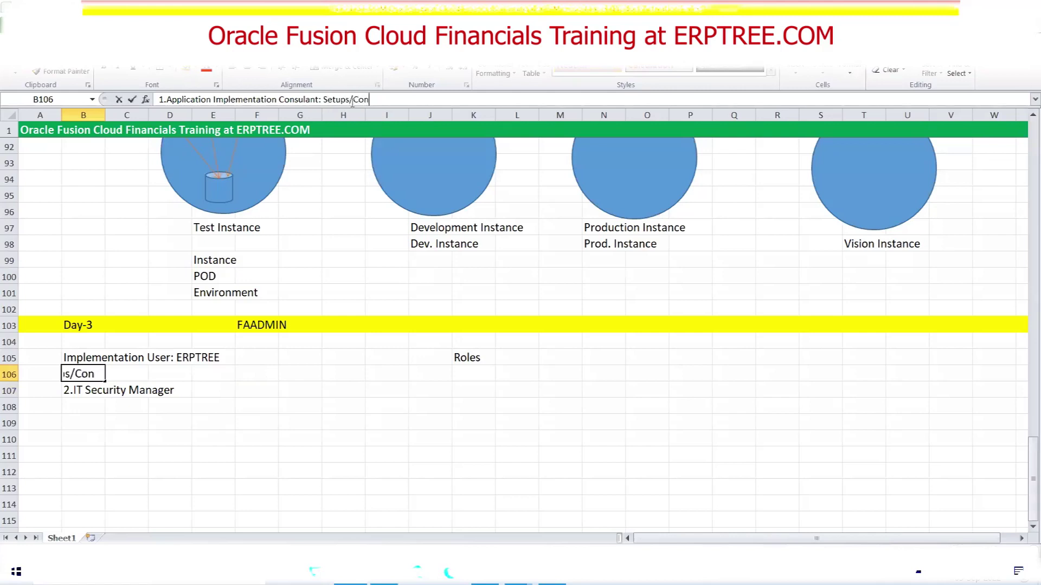
type("figuration")
left_click(329, 373)
left_click(89, 385)
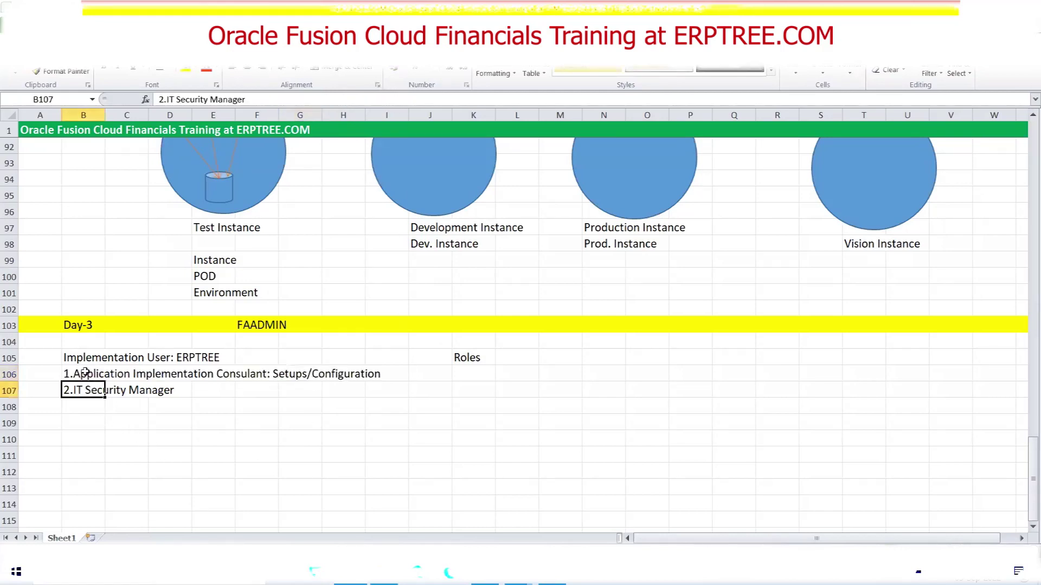
left_click(85, 373)
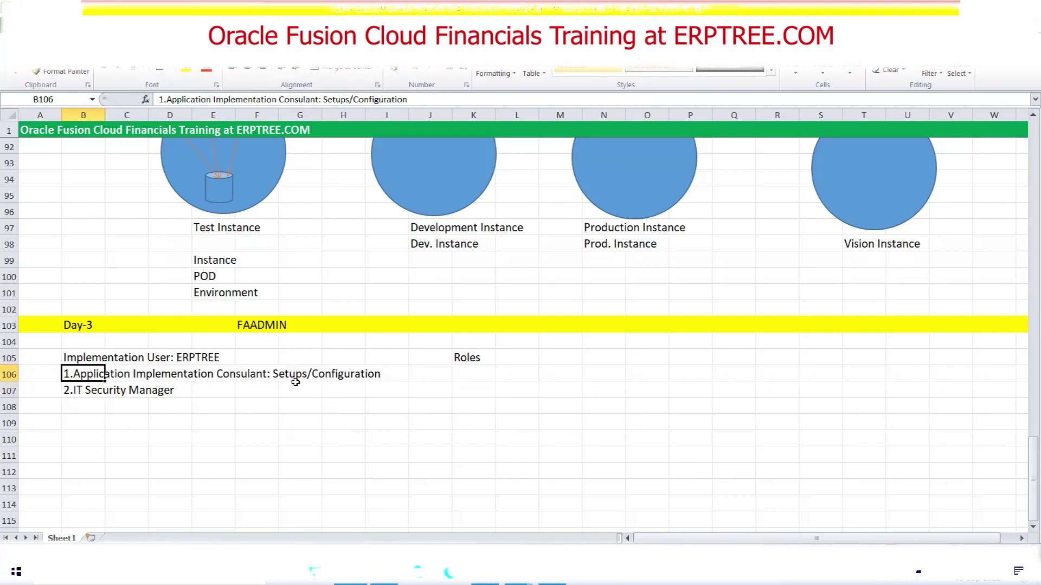
left_click(80, 389)
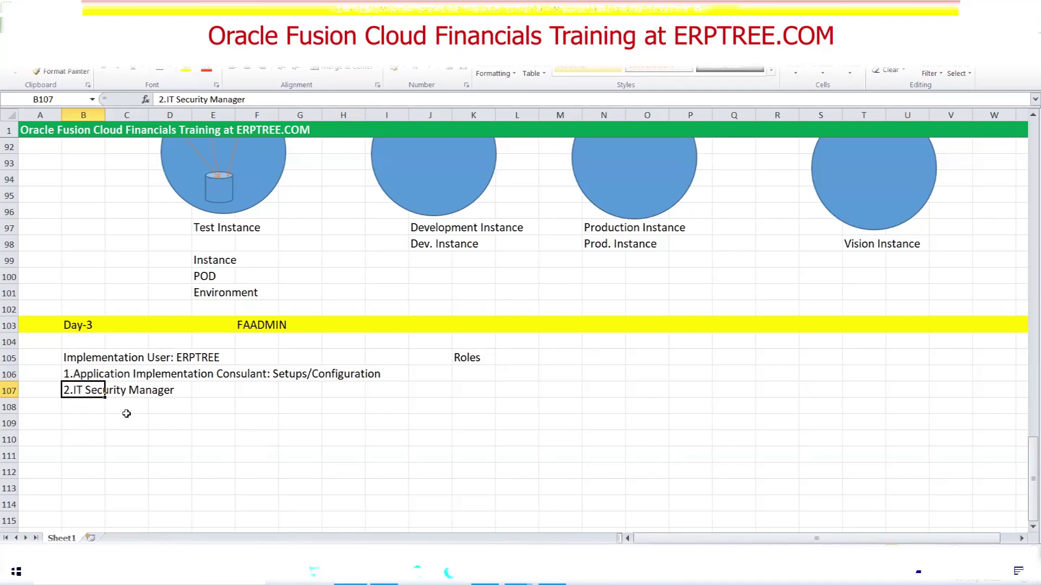
Append ': Create New User, Assign Roles' to the IT Security Manager entry in B107
left_click(274, 103)
type(":")
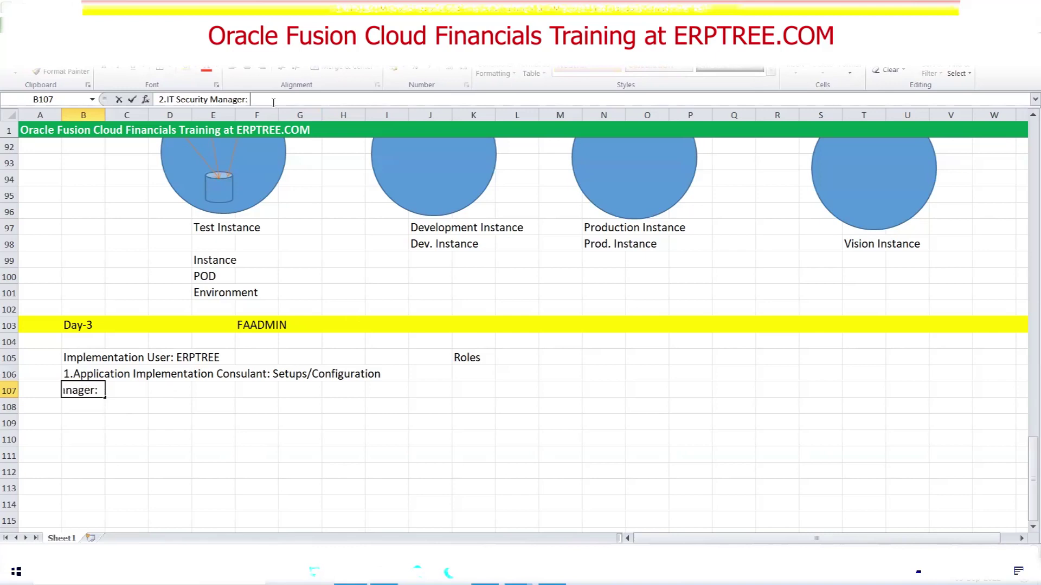
type(" Create New User")
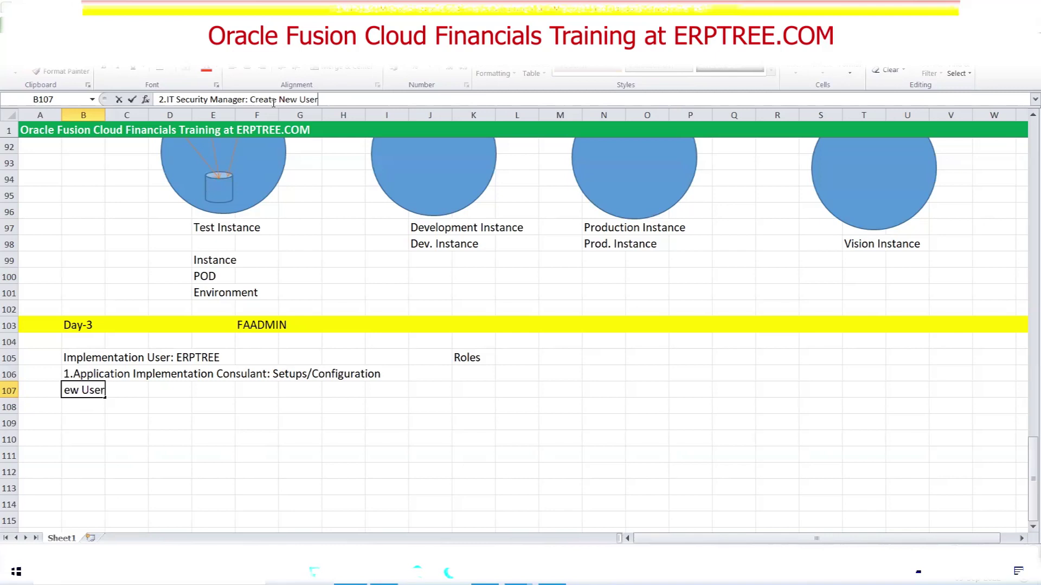
type(", Assign Roles")
key("Tab")
left_click(188, 457)
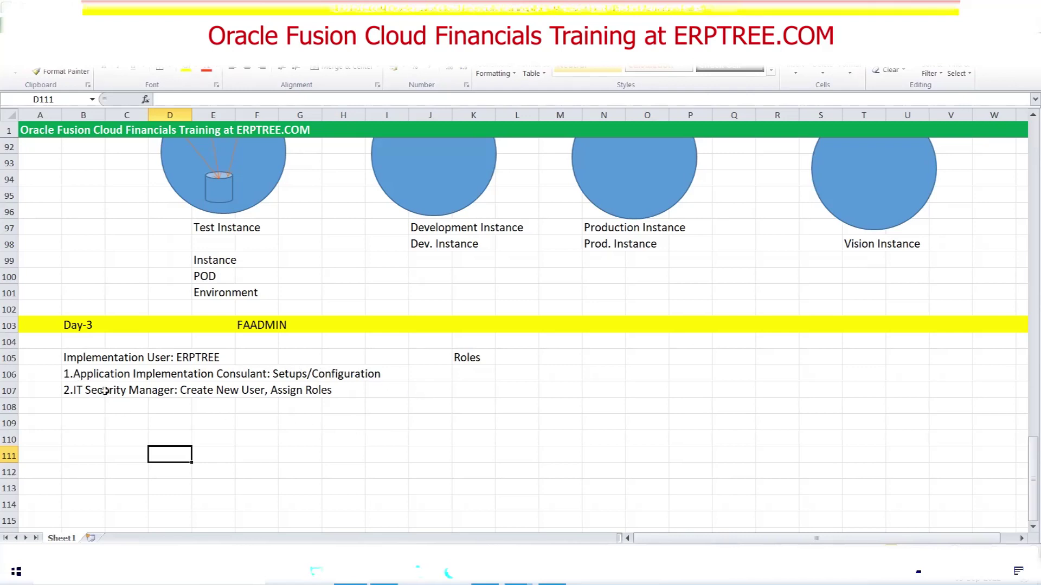
Insert 'FSM -' before Setups/Configuration in cell B106
left_click(82, 374)
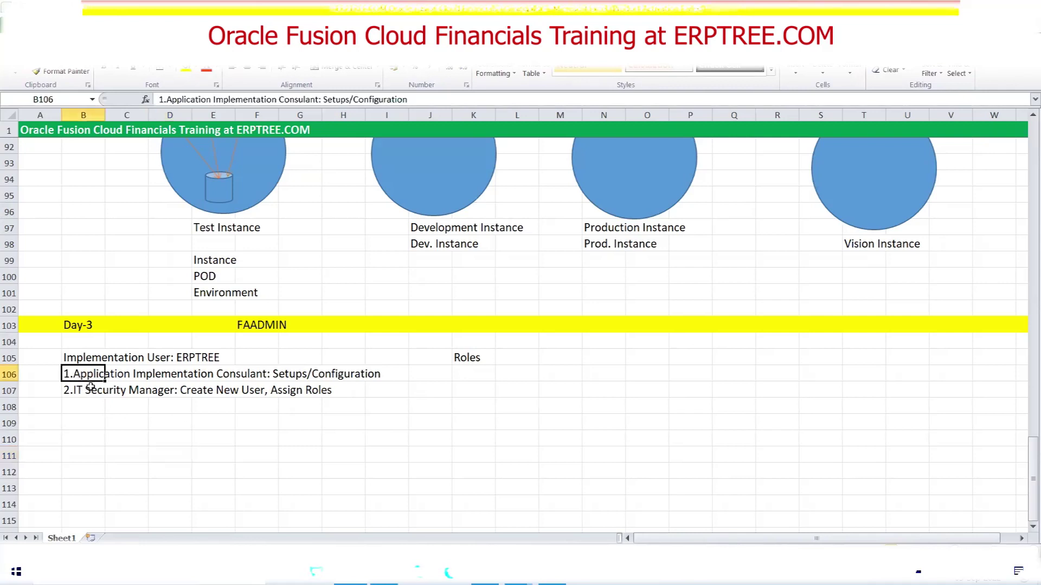
left_click(323, 99)
type("FSM -")
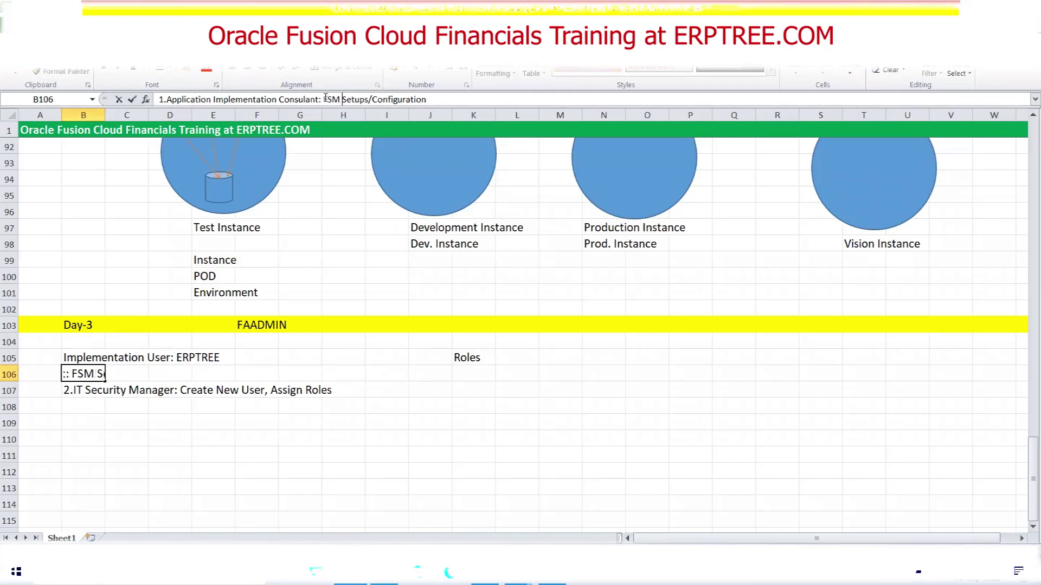
left_click(520, 407)
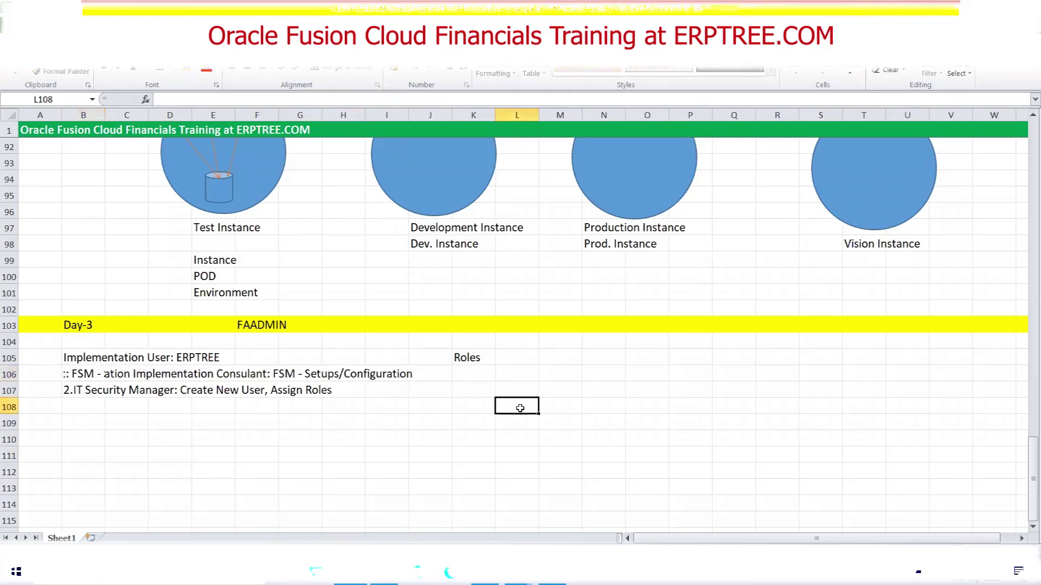
Note 'FSM = Functional Setup Manager' in cell N106
left_click(600, 376)
type("F")
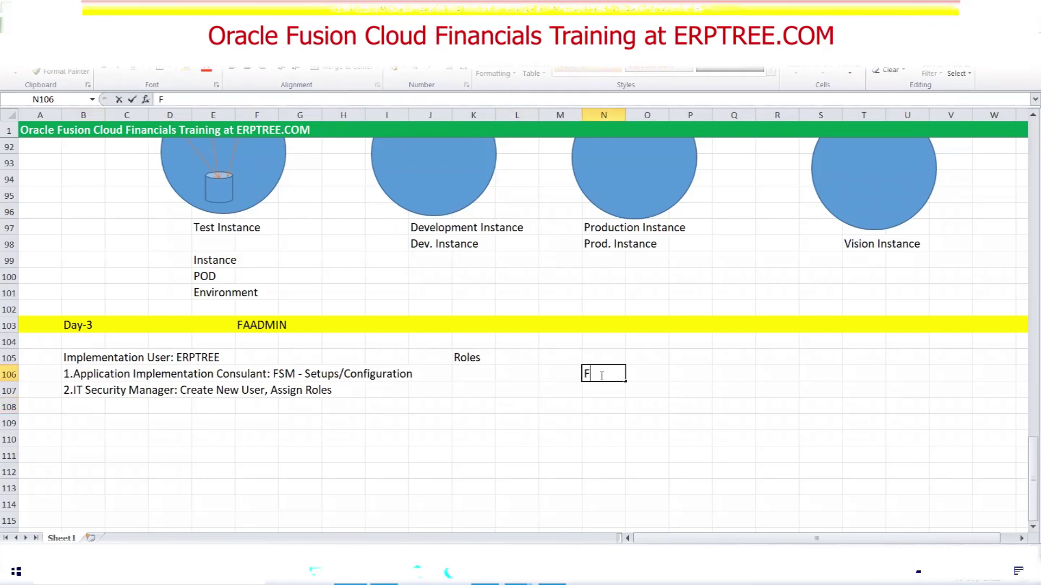
type("SM = Functional Setup Manager")
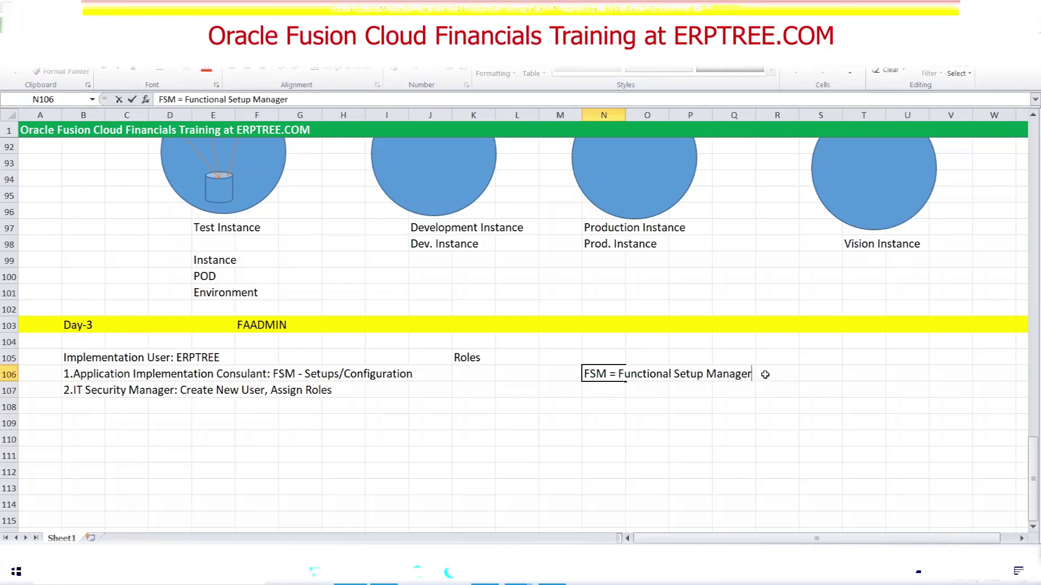
left_click(509, 408)
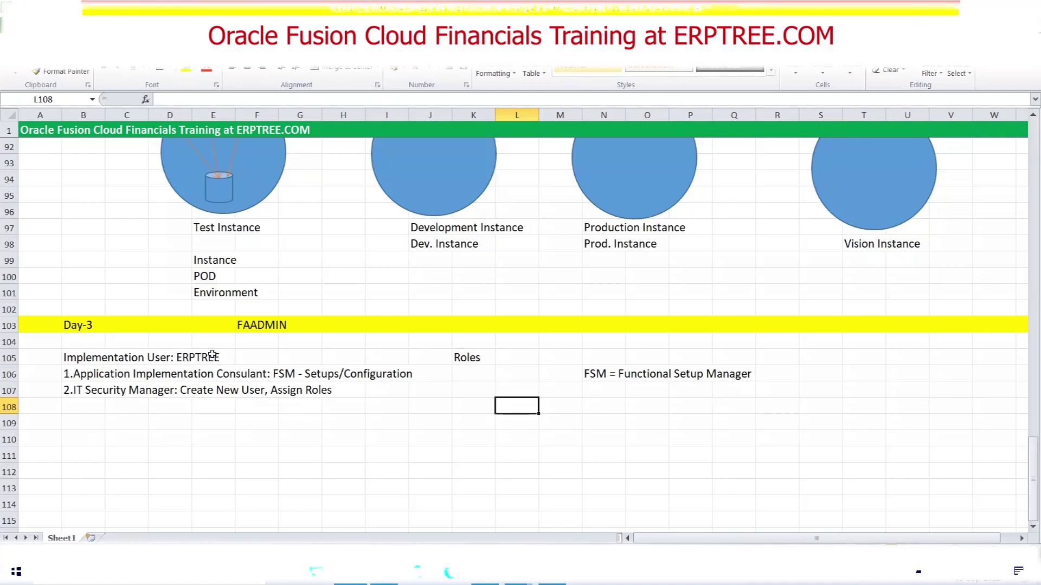
Insert 'Security Console -' before Create New User in cell B107
left_click(79, 392)
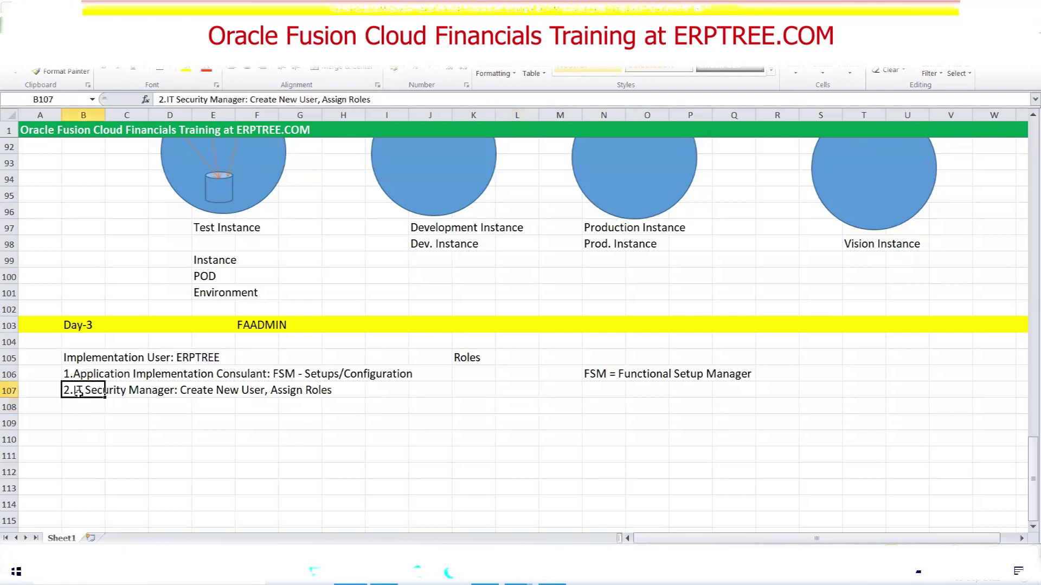
left_click(250, 101)
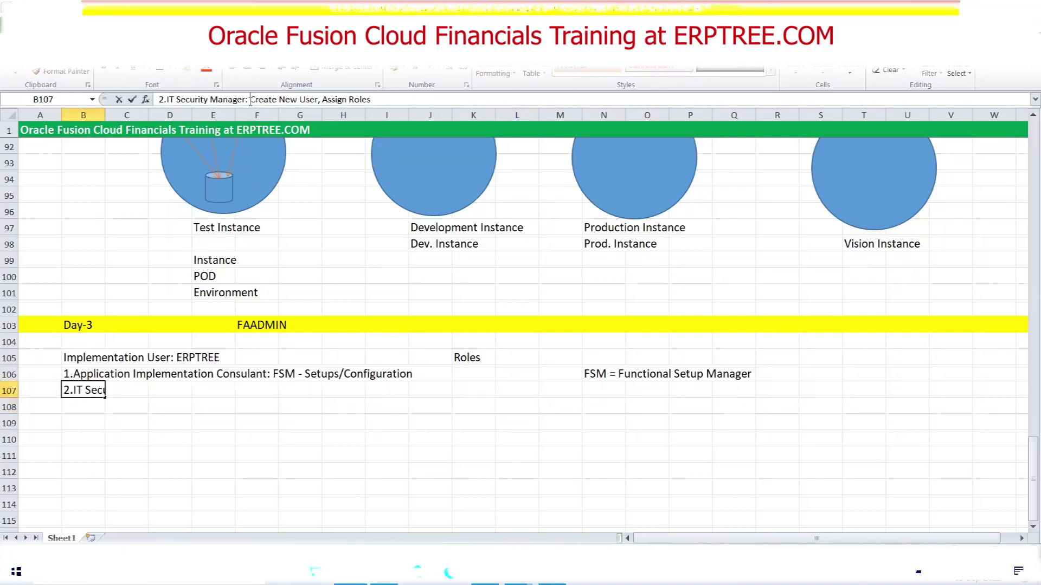
type("Security")
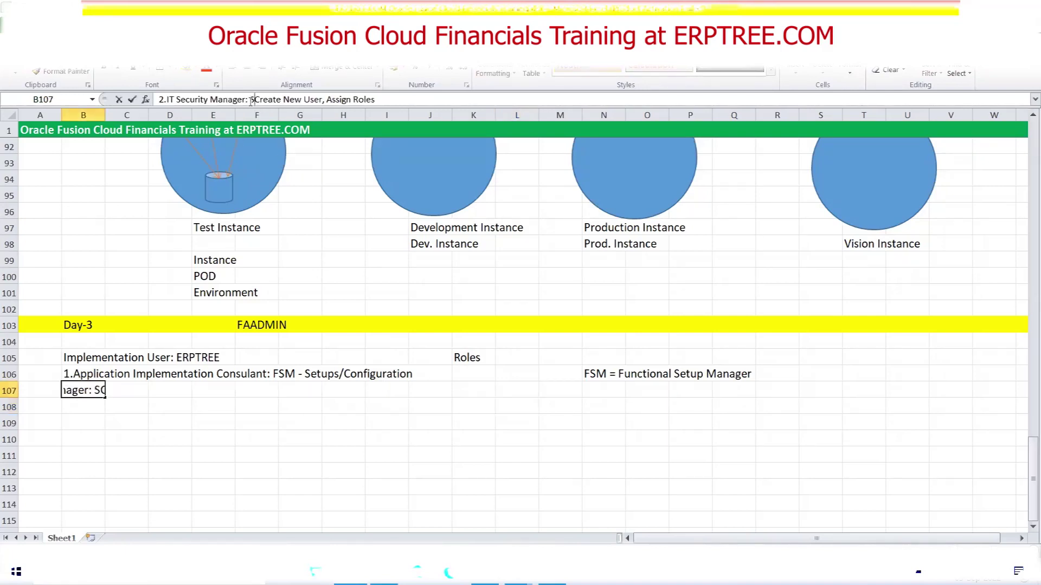
type(" Console ")
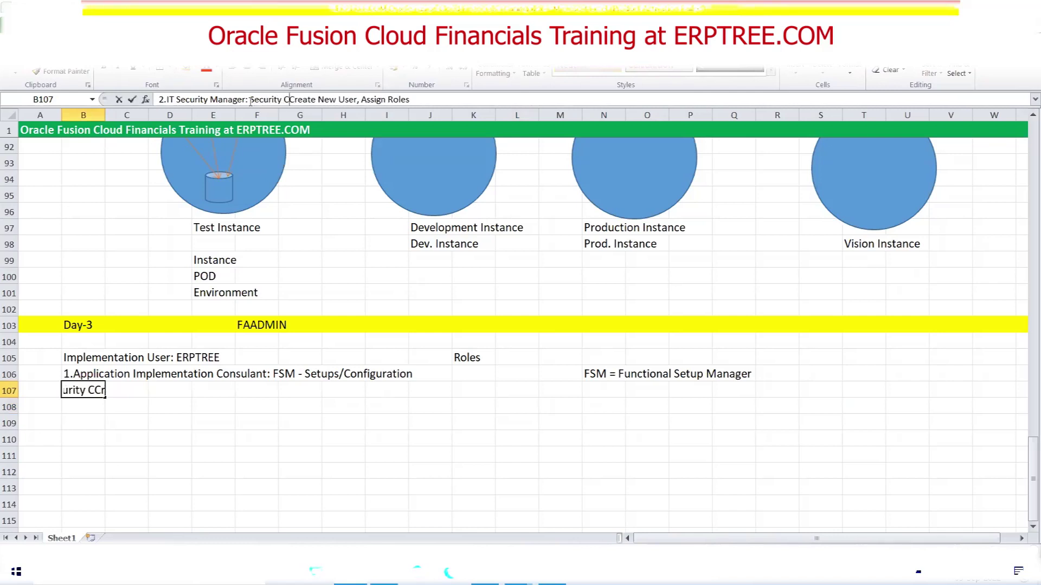
type("-")
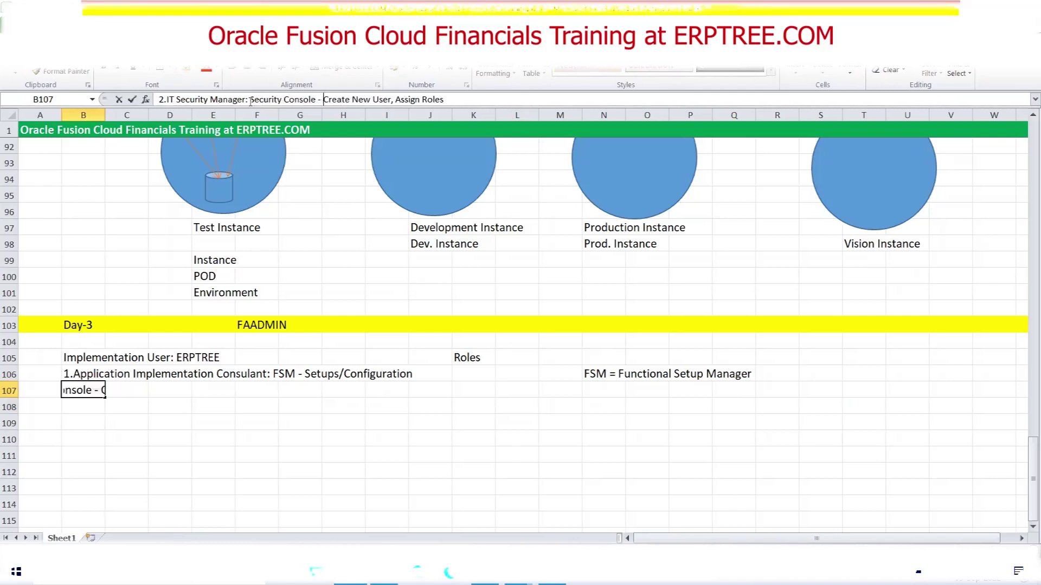
key("Return")
left_click(395, 450)
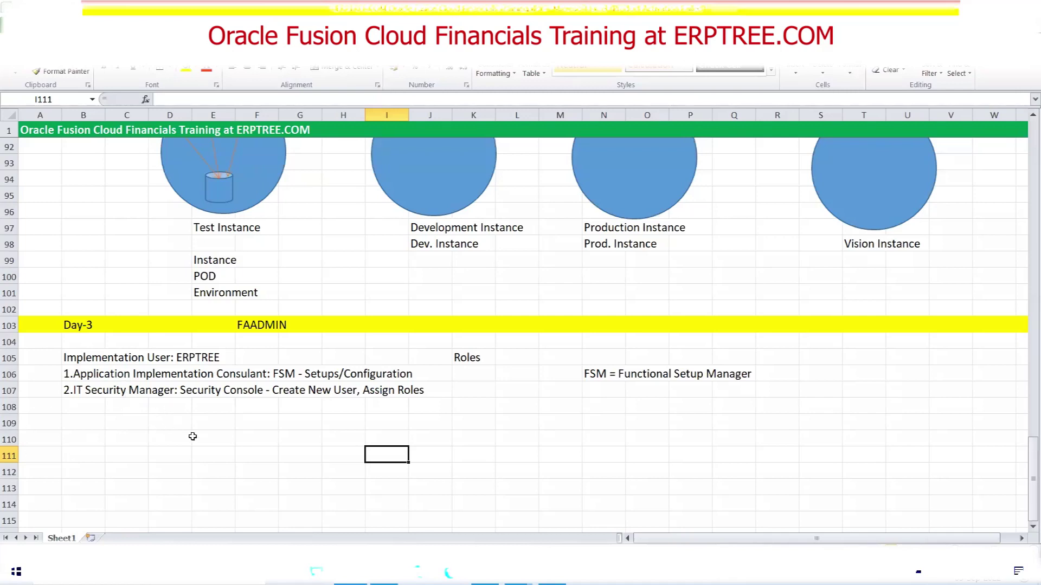
Type 'Seeded Roles' into cell N108 beneath the FSM definition
left_click(602, 409)
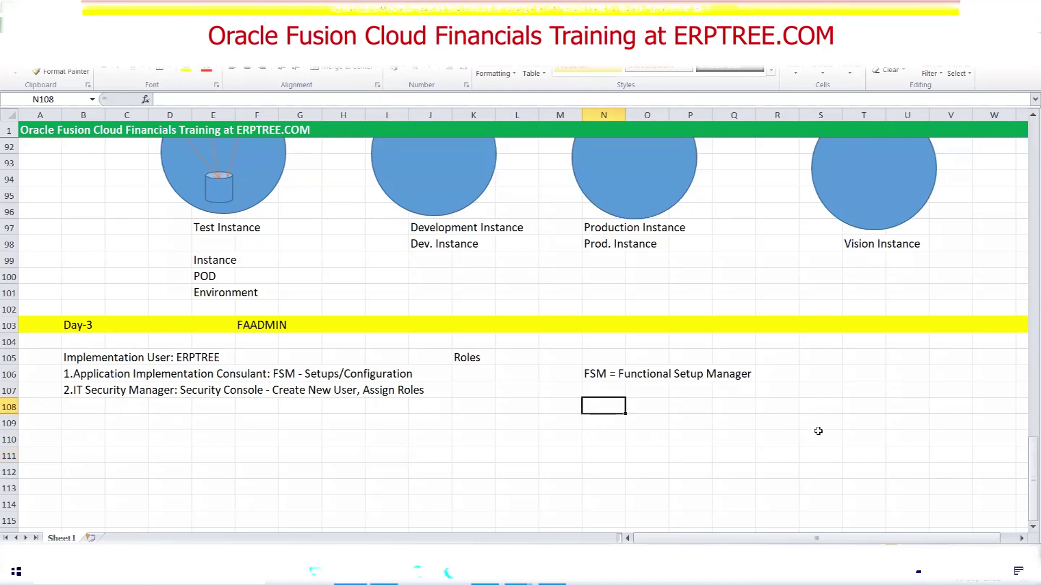
type("Seeded")
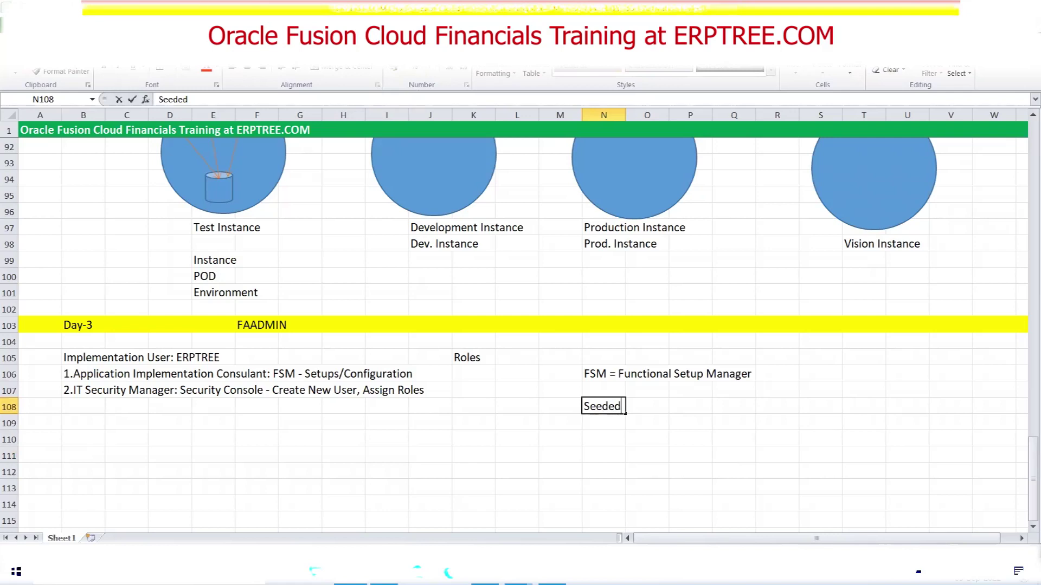
key("alt+Tab")
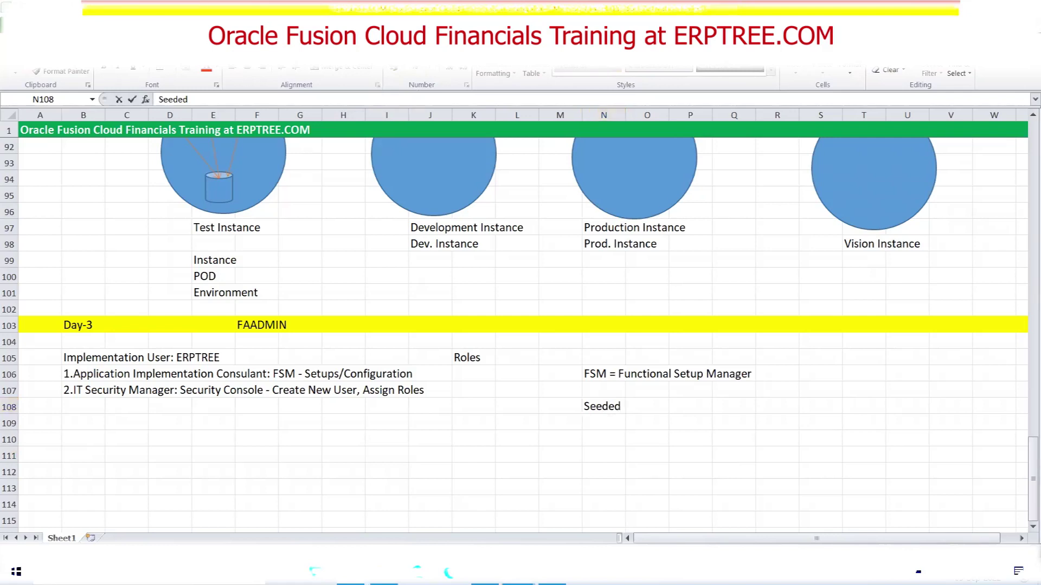
left_click(604, 405)
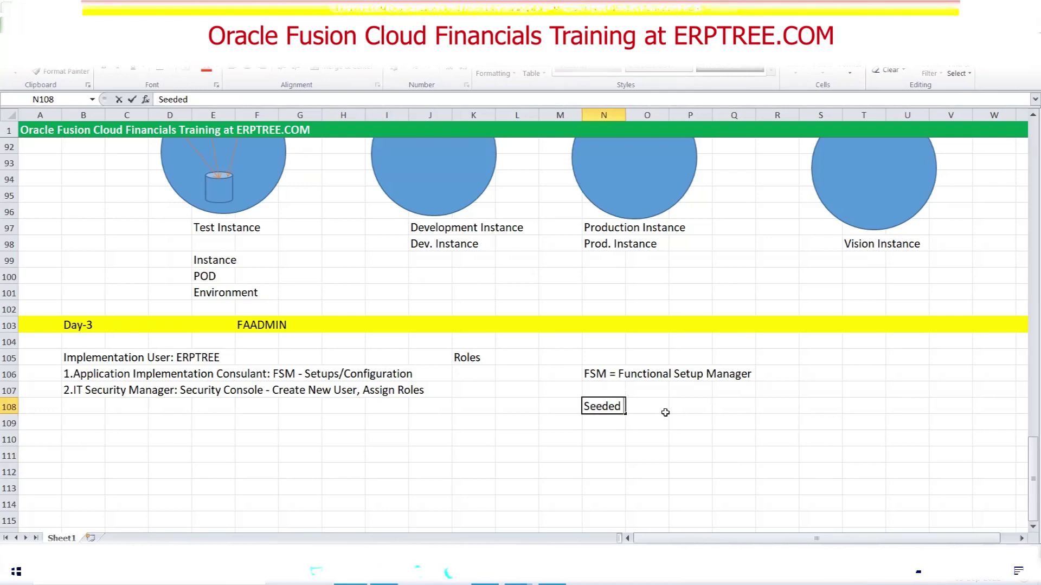
type("Roles")
left_click(620, 416)
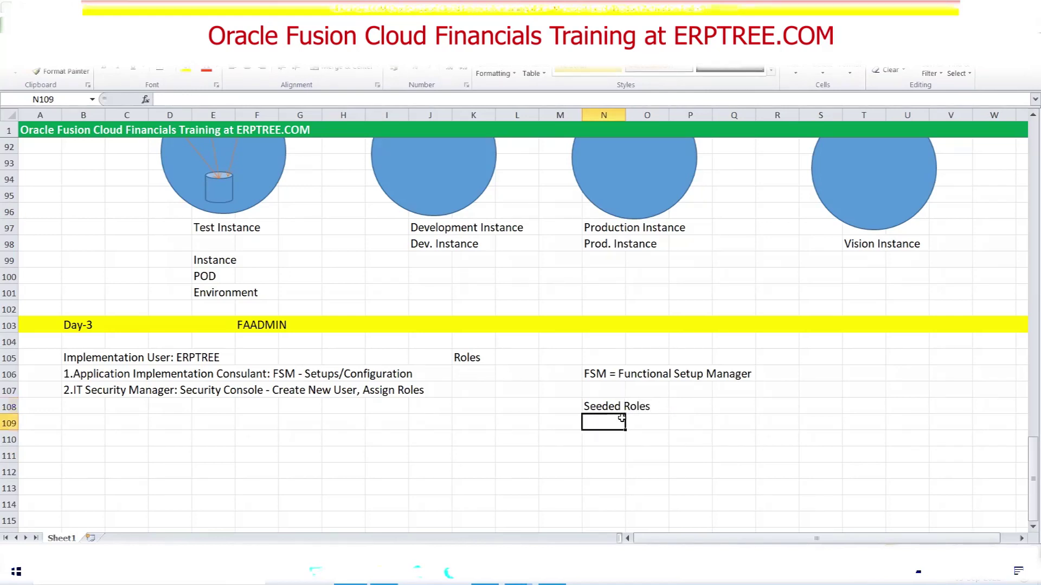
left_click(603, 407)
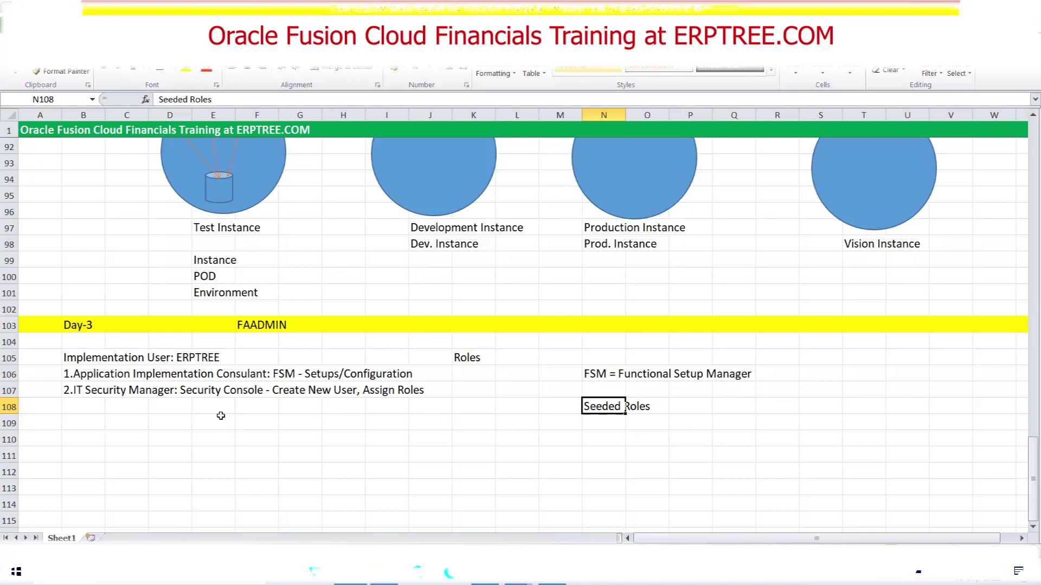
left_click(552, 405)
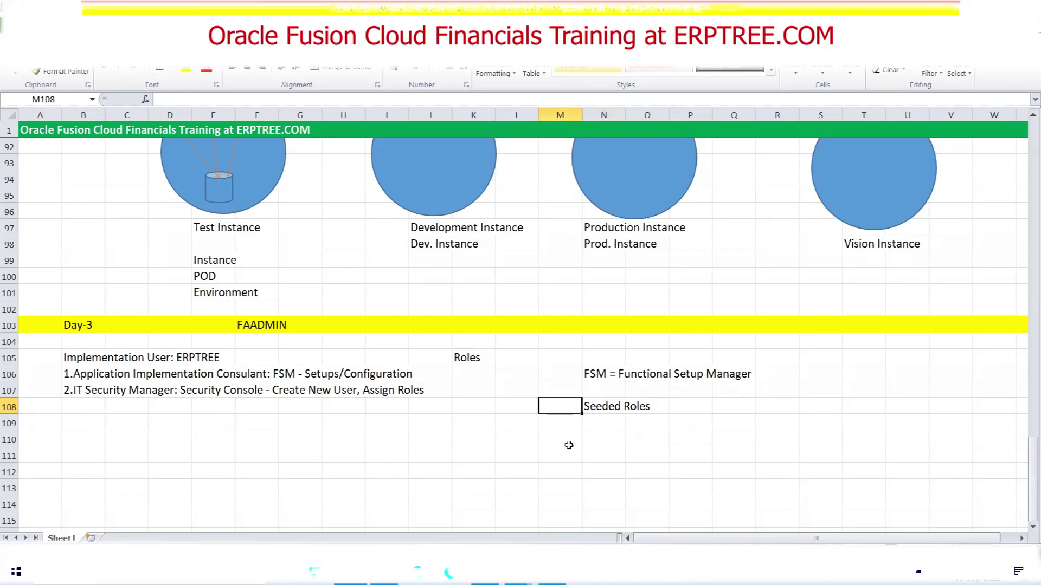
left_click(620, 405)
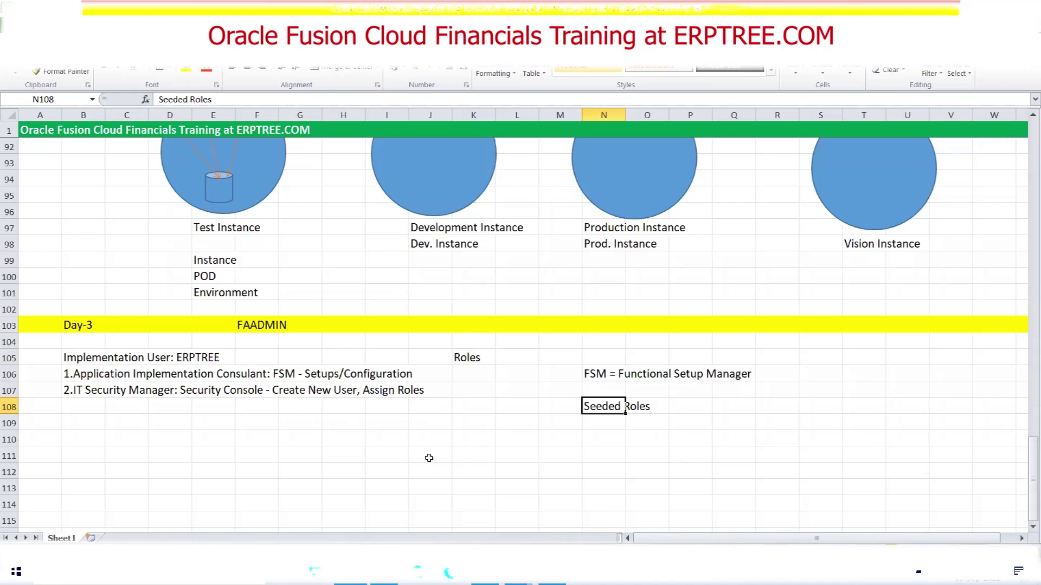
left_click(486, 411)
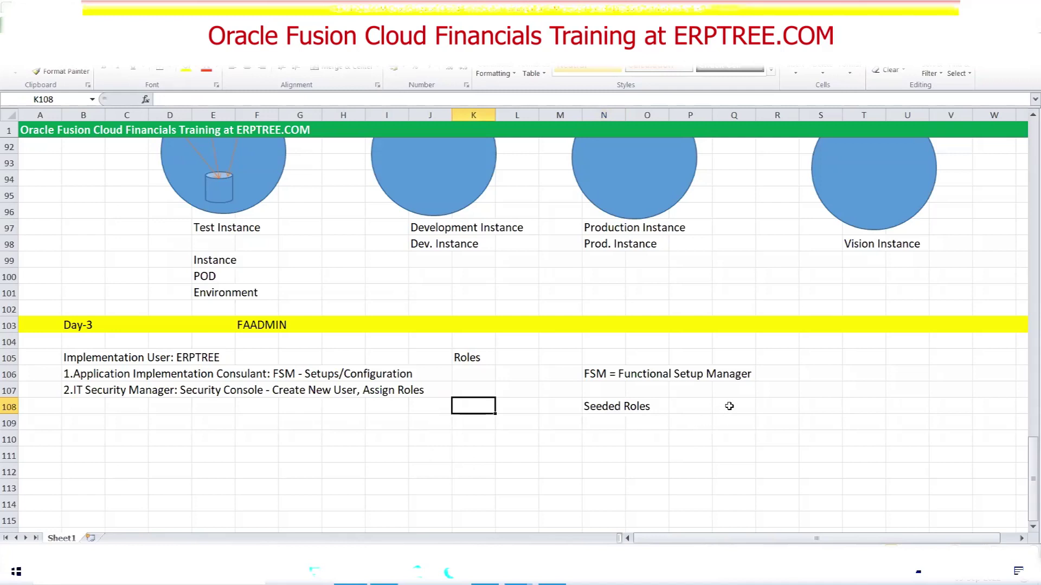
Scroll to the top of Sheet1 and highlight the Fusion module names and descriptions, AP through Fixed Assets
scroll(437, 281, "up", 16)
scroll(431, 278, "up", 12)
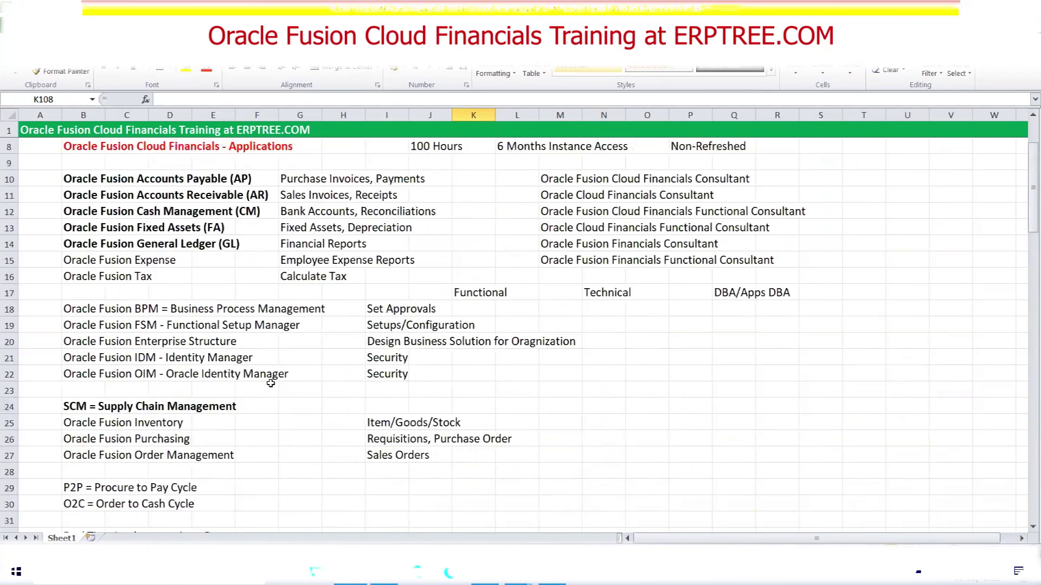
scroll(271, 384, "up", 1)
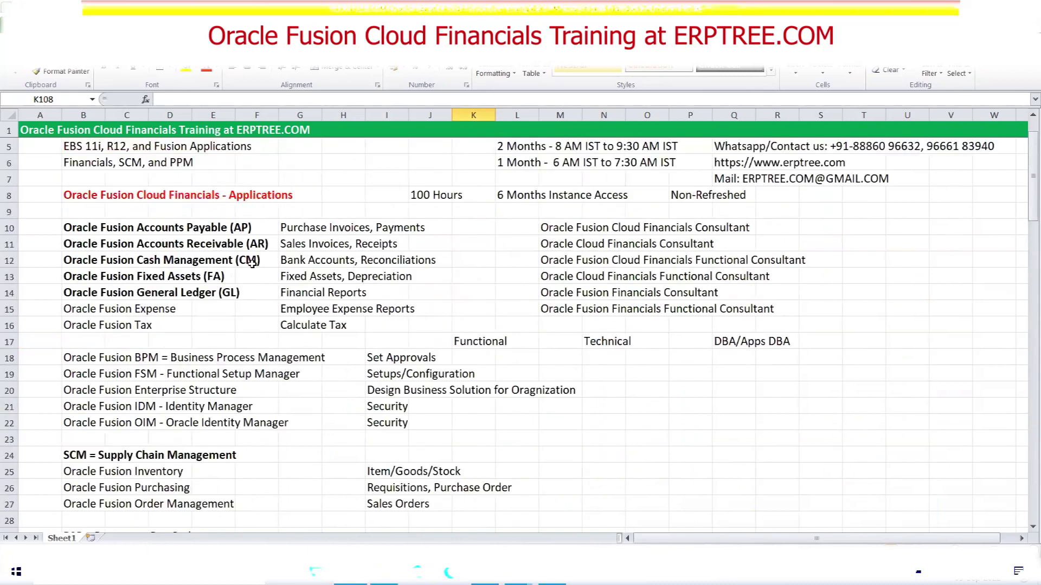
left_click_drag(72, 227, 220, 229)
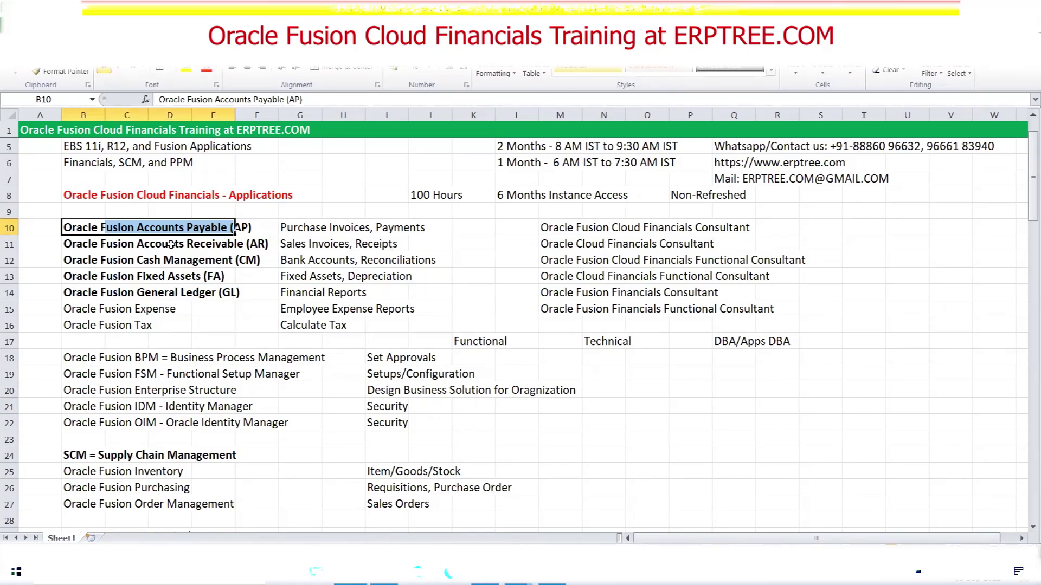
left_click_drag(73, 244, 412, 246)
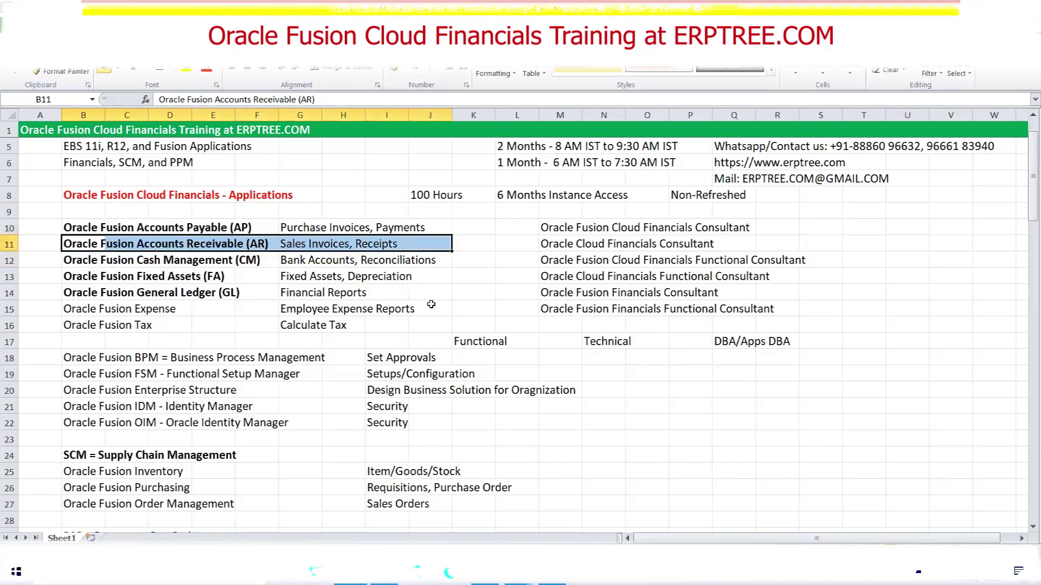
left_click_drag(297, 227, 424, 327)
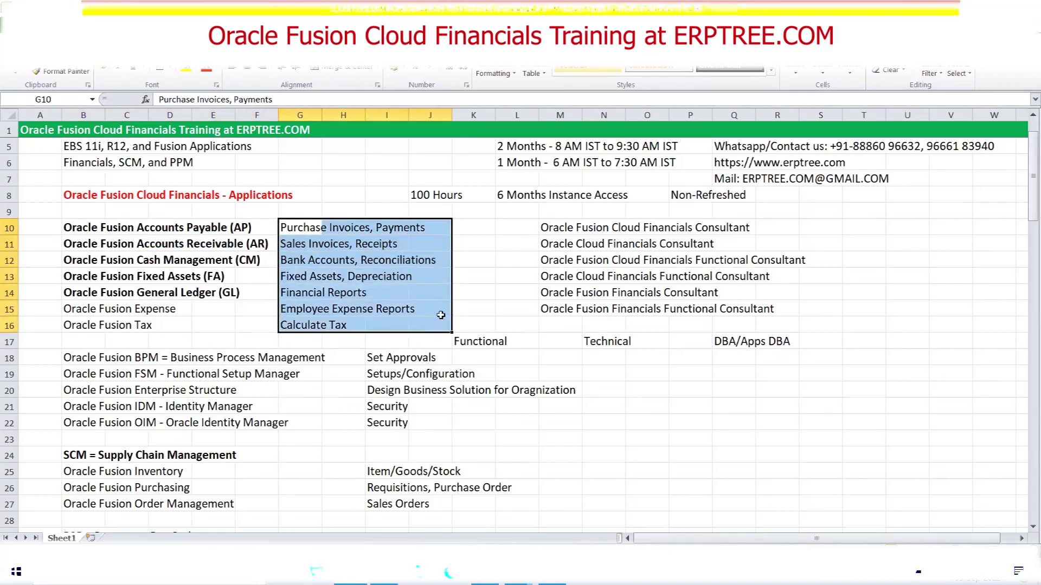
left_click_drag(78, 223, 252, 319)
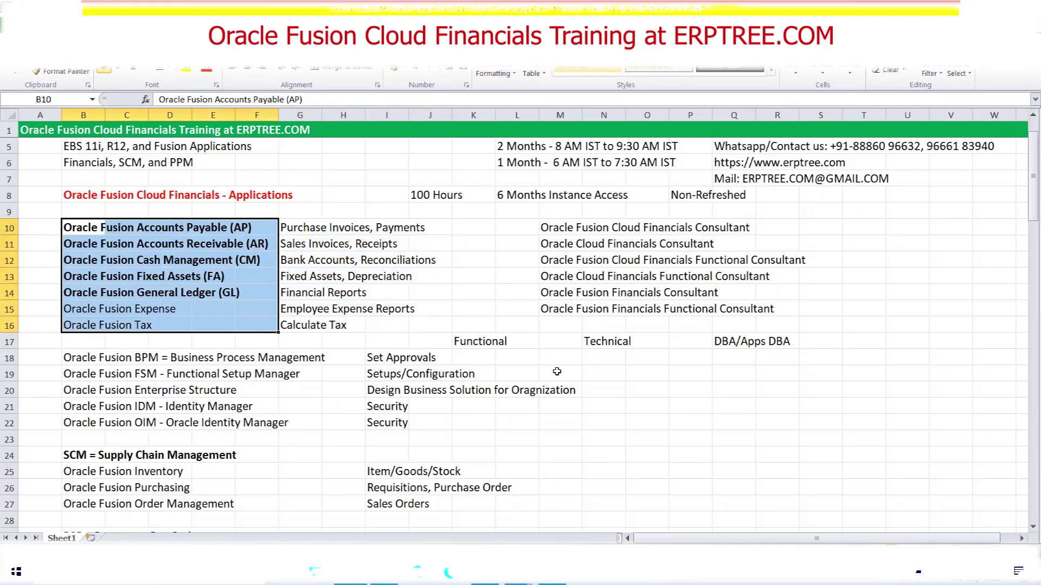
left_click_drag(73, 279, 246, 279)
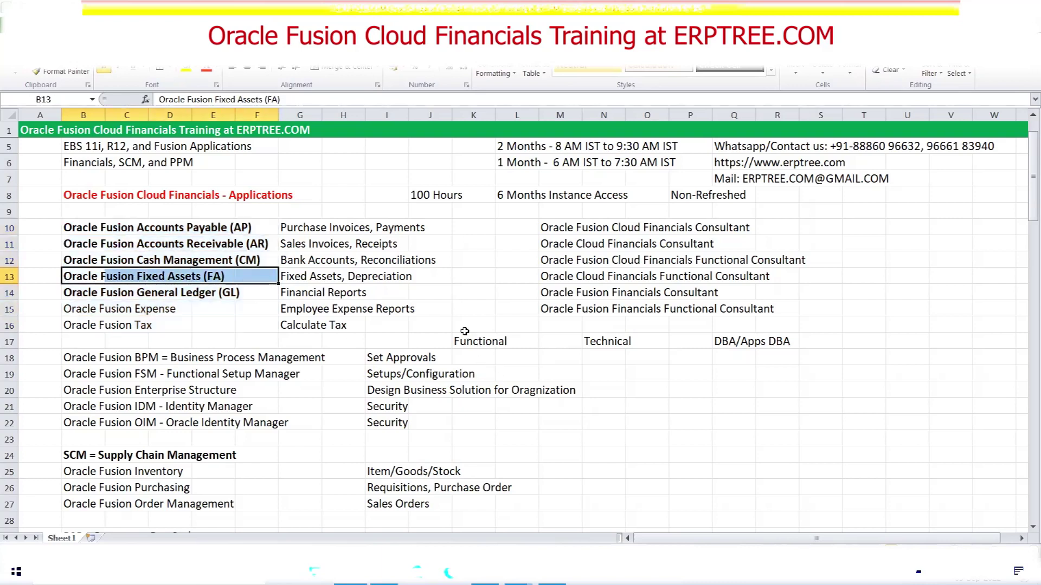
Scroll down to the Day-3 role notes, including Seeded Roles, and highlight the whole block B105:R109
scroll(417, 310, "down", 12)
scroll(416, 310, "down", 19)
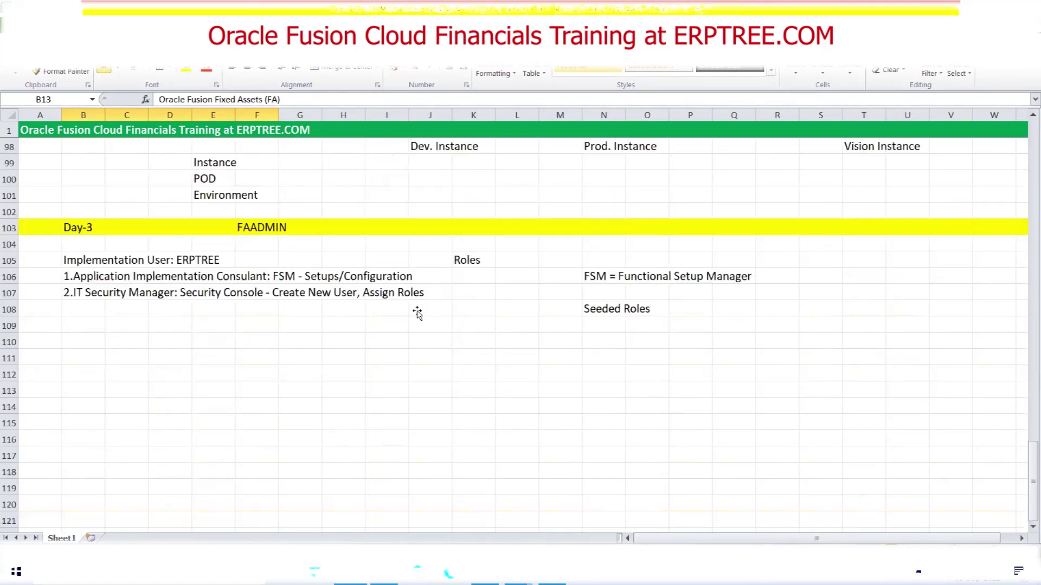
left_click_drag(75, 276, 263, 296)
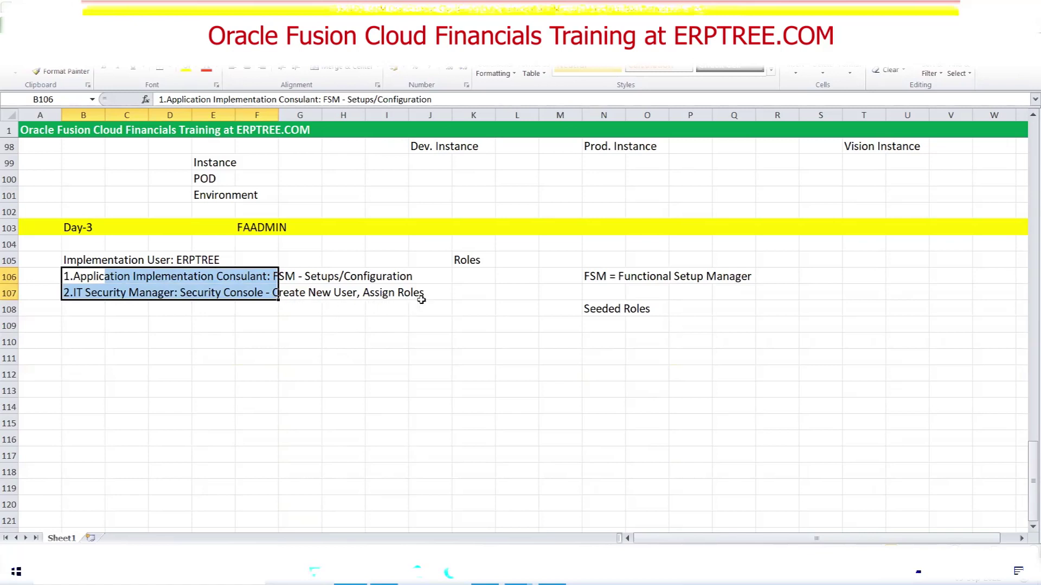
left_click(466, 370)
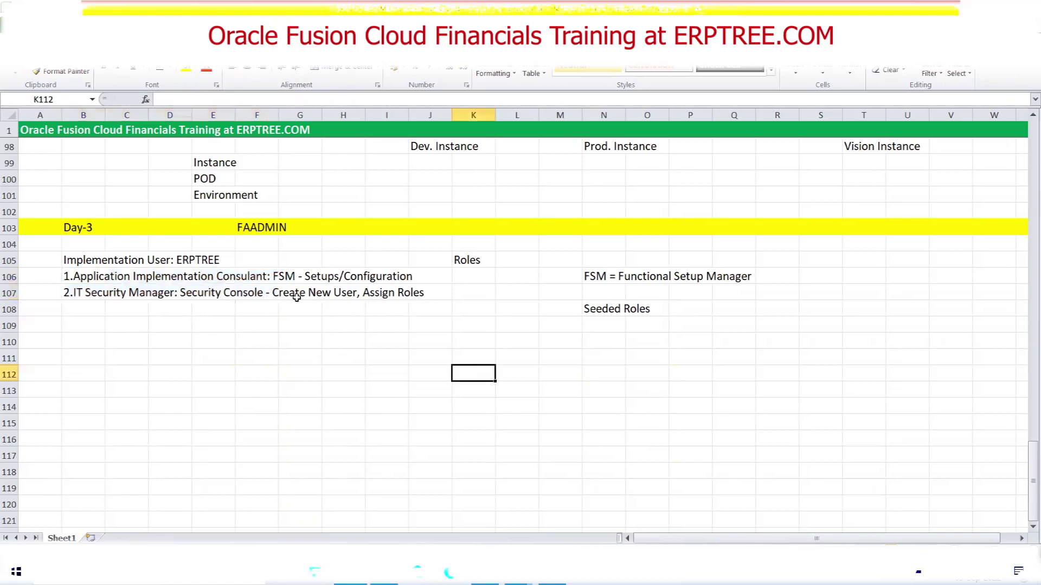
left_click(593, 312)
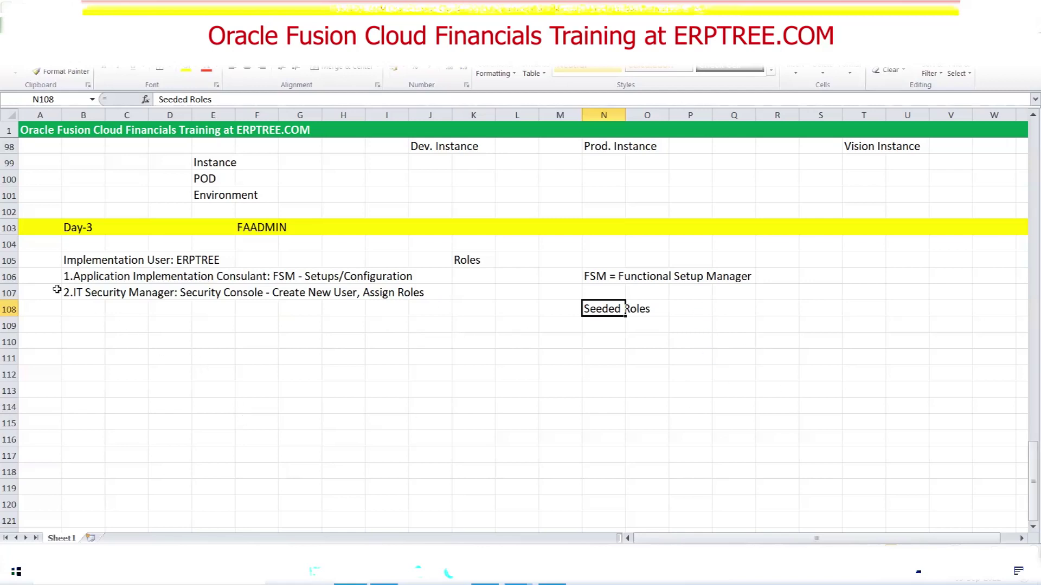
left_click_drag(64, 261, 756, 323)
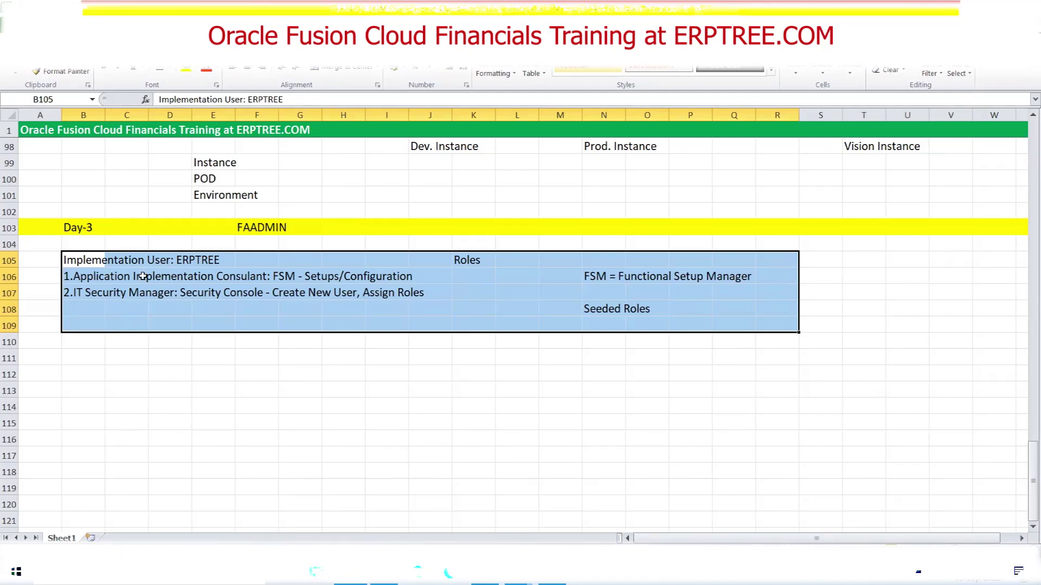
Add a note reading 'Menu' in cell S110
left_click(828, 344)
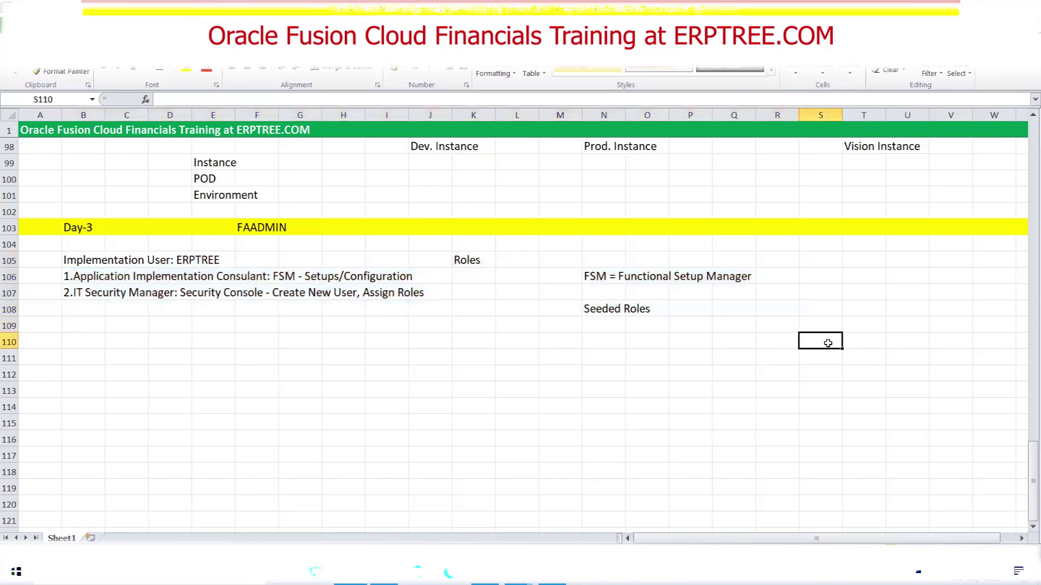
type("Menu")
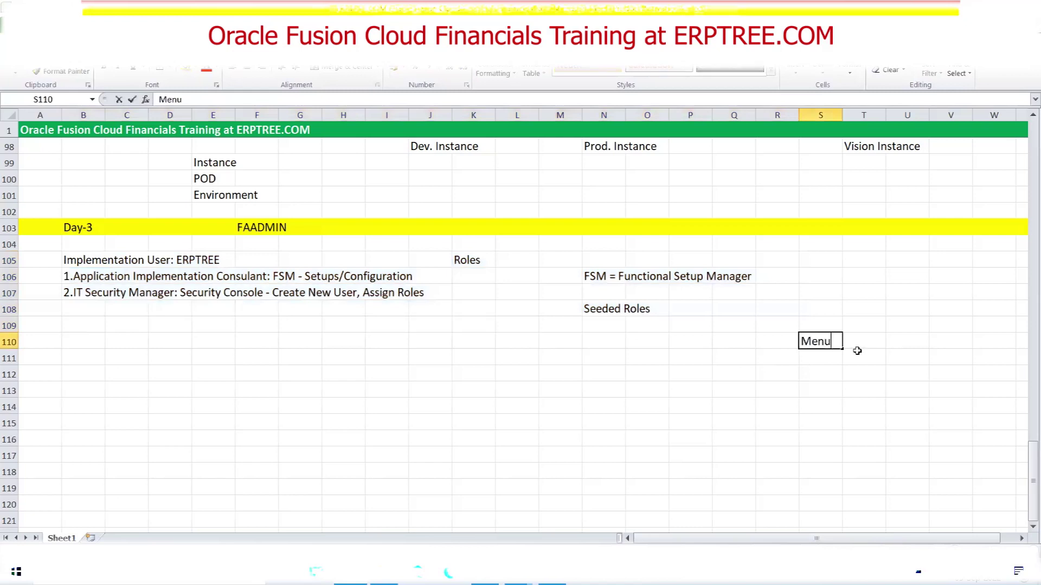
key("Return")
left_click(825, 340)
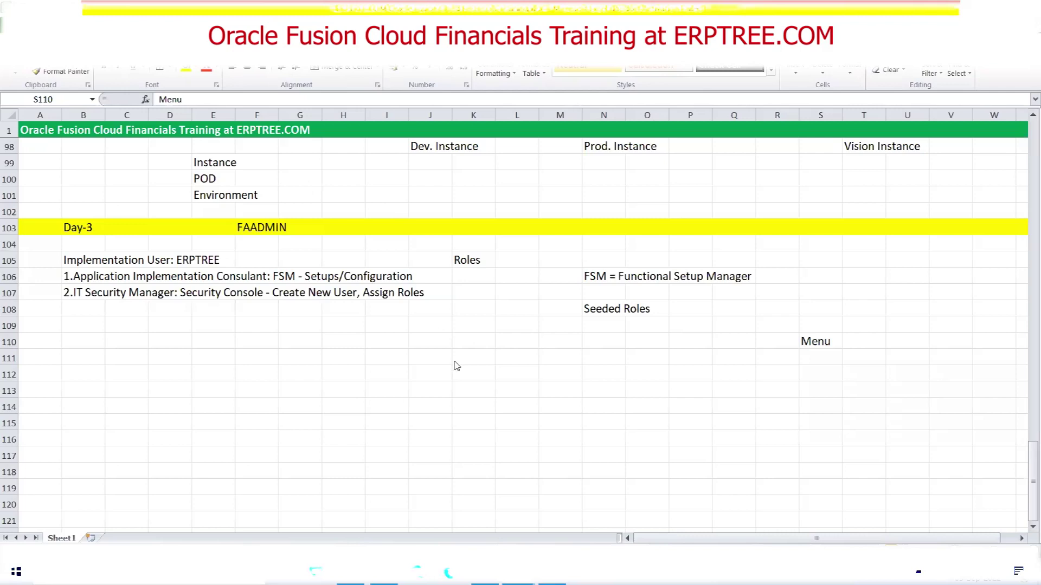
Revisit the implementation user note in B105, then switch to the Oracle sign-in page
left_click(454, 329)
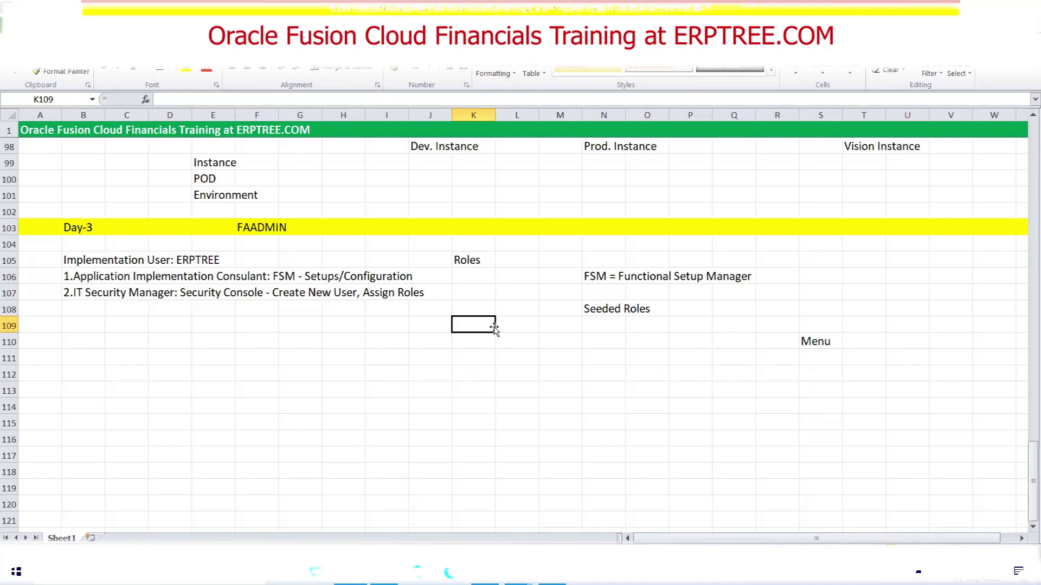
left_click(83, 264)
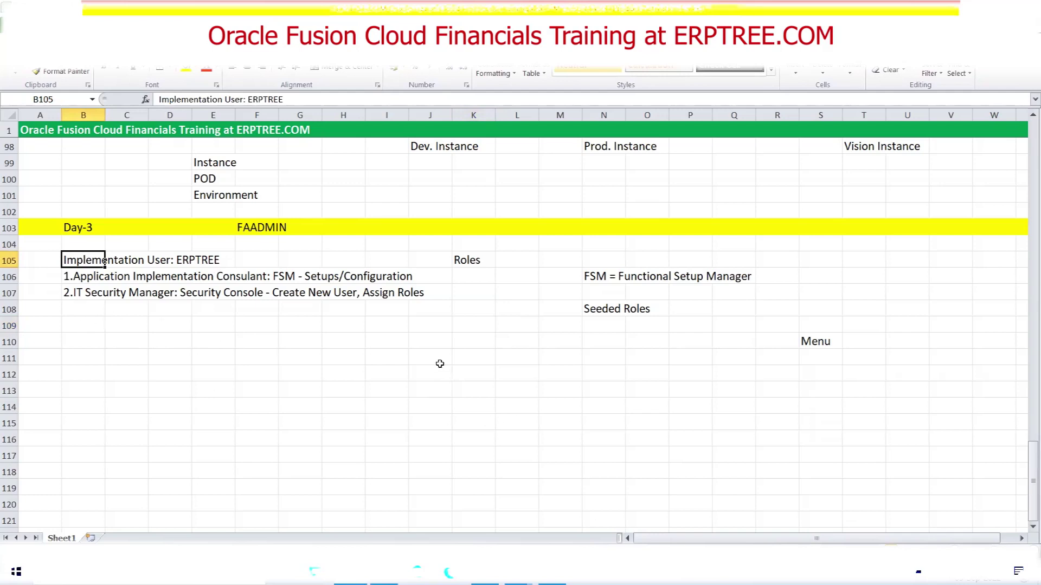
key("alt+Tab")
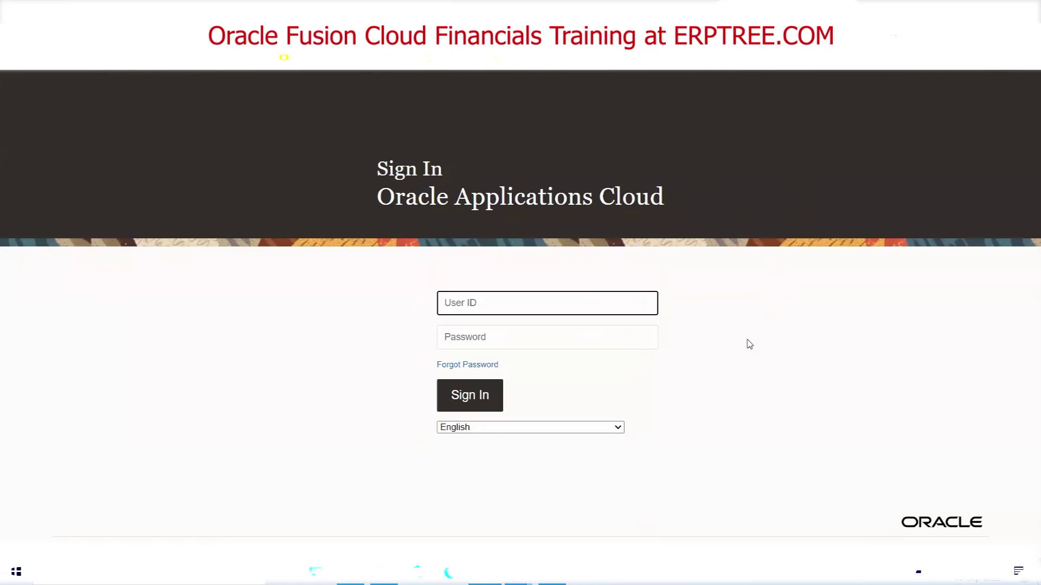
Sign in with the implementation user's ID and password to reach the Vision home page
type("ERPTREE")
key("Tab")
type("*****")
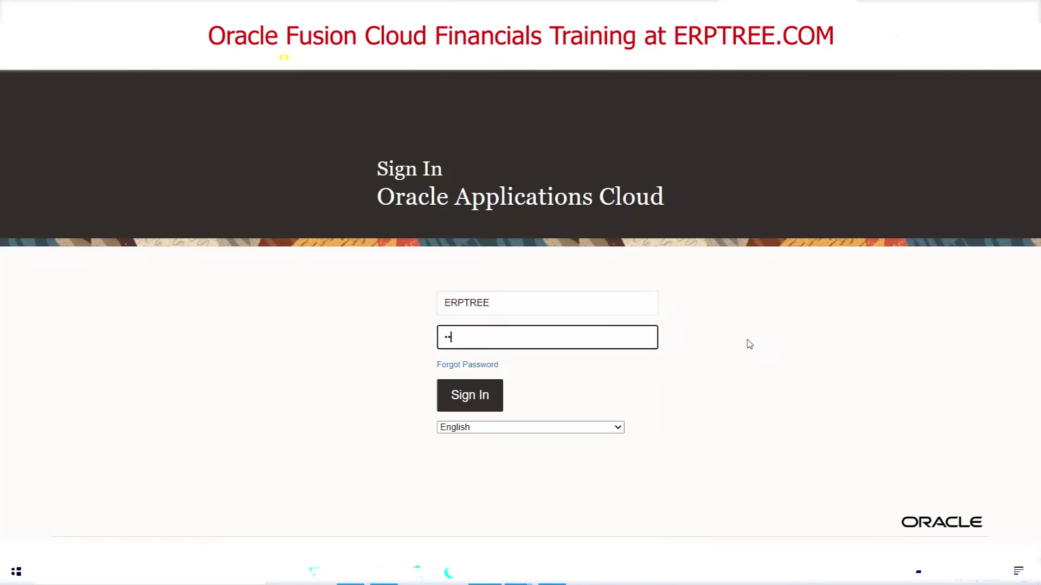
type("***")
key("Return")
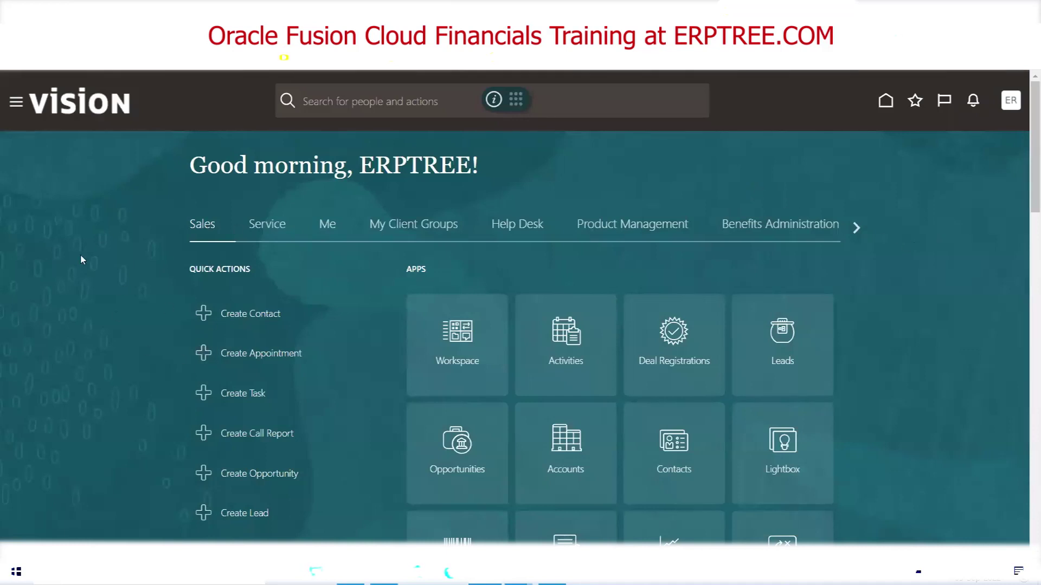
key("alt+Tab")
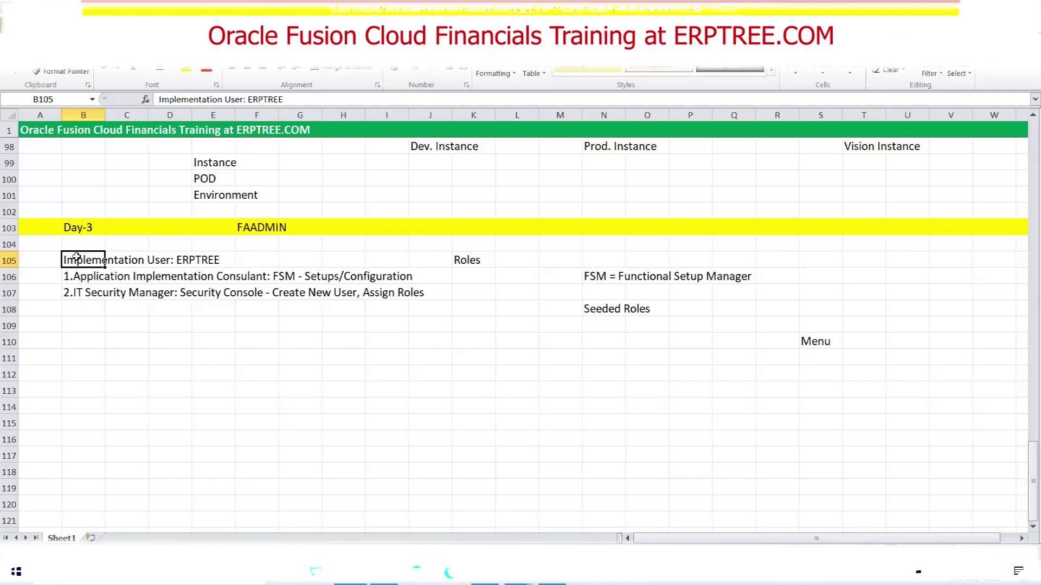
key("alt+Tab")
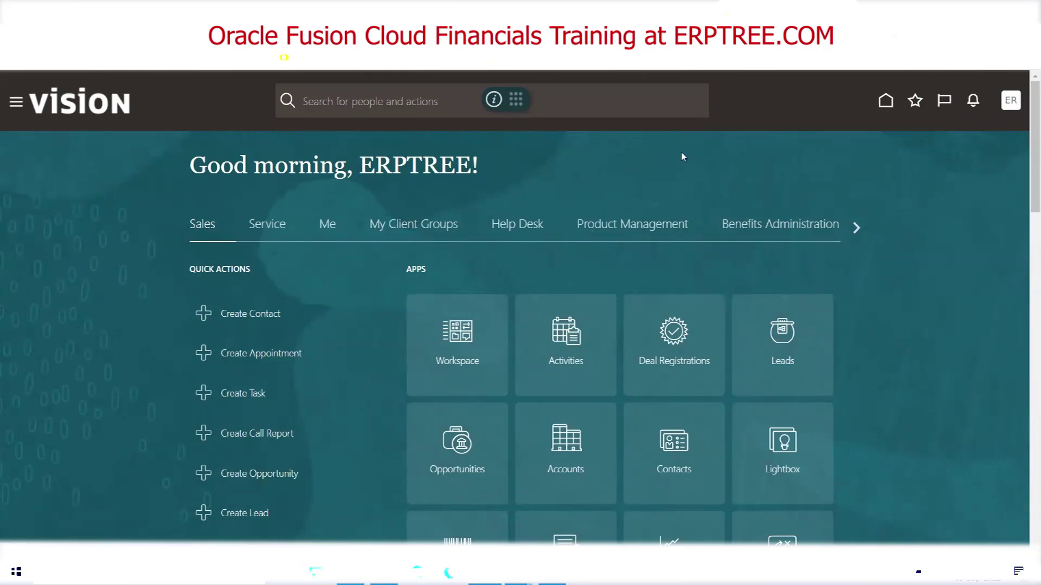
key("alt+Tab")
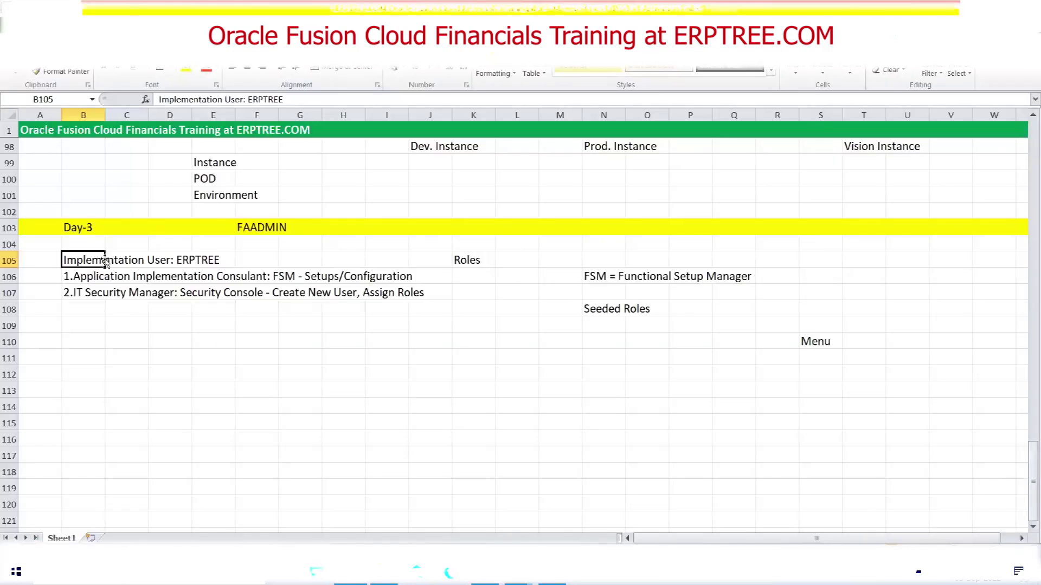
left_click_drag(82, 278, 254, 288)
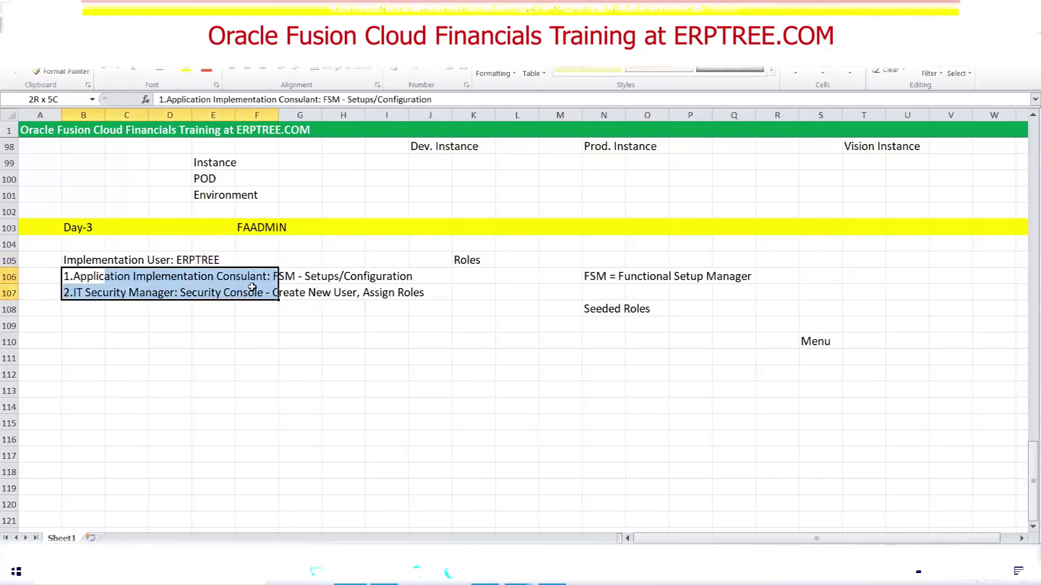
left_click(230, 373)
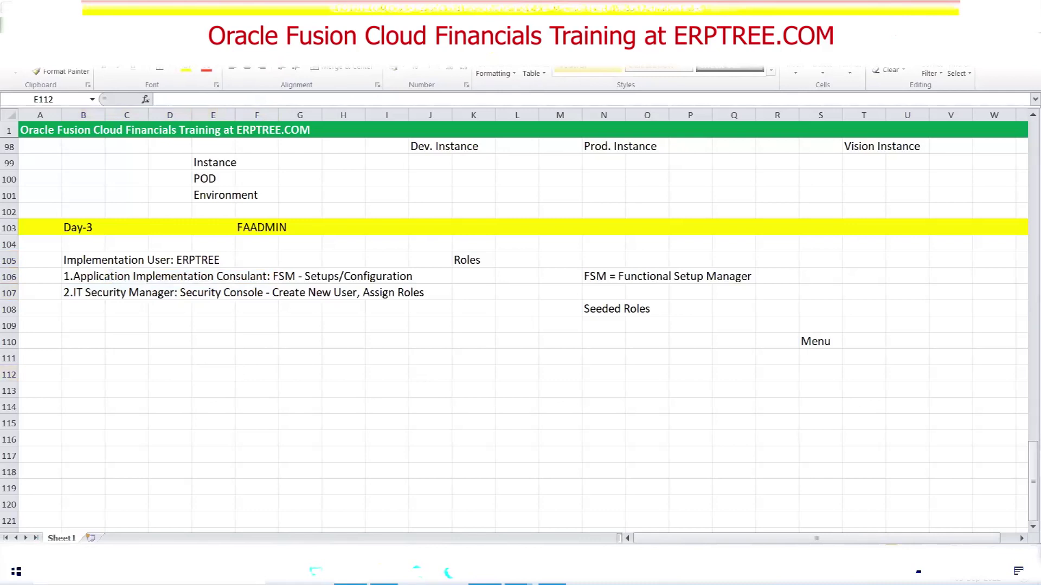
key("alt+Tab")
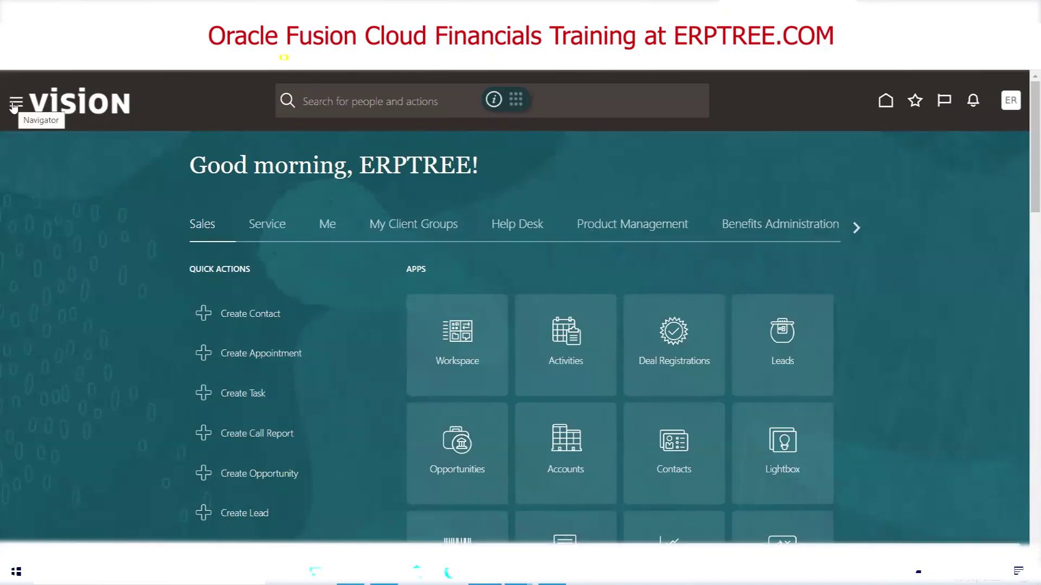
From the Navigator's Tools group, launch the Security Console on its Roles page
left_click(13, 108)
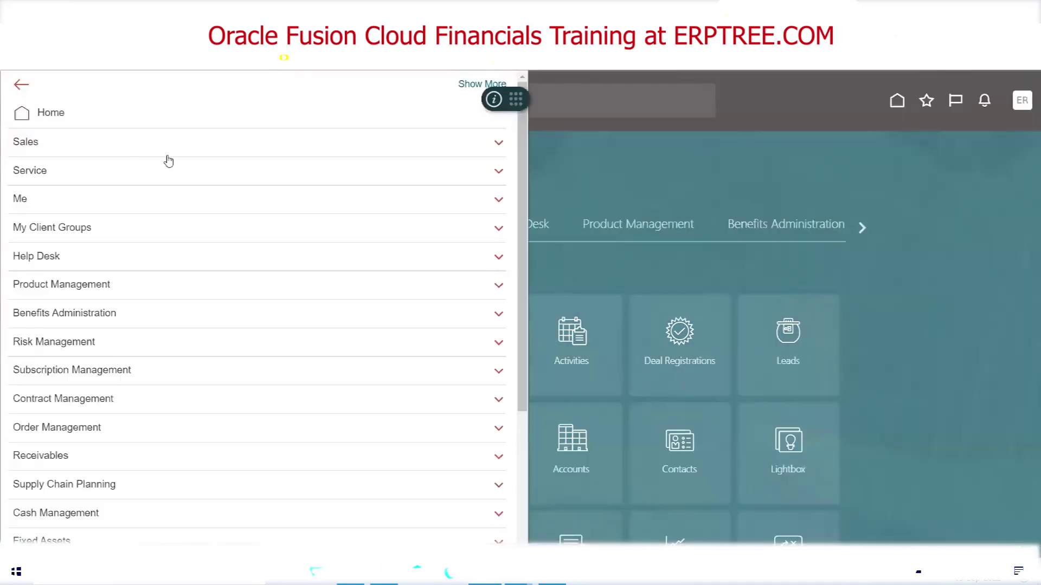
scroll(249, 210, "down", 4)
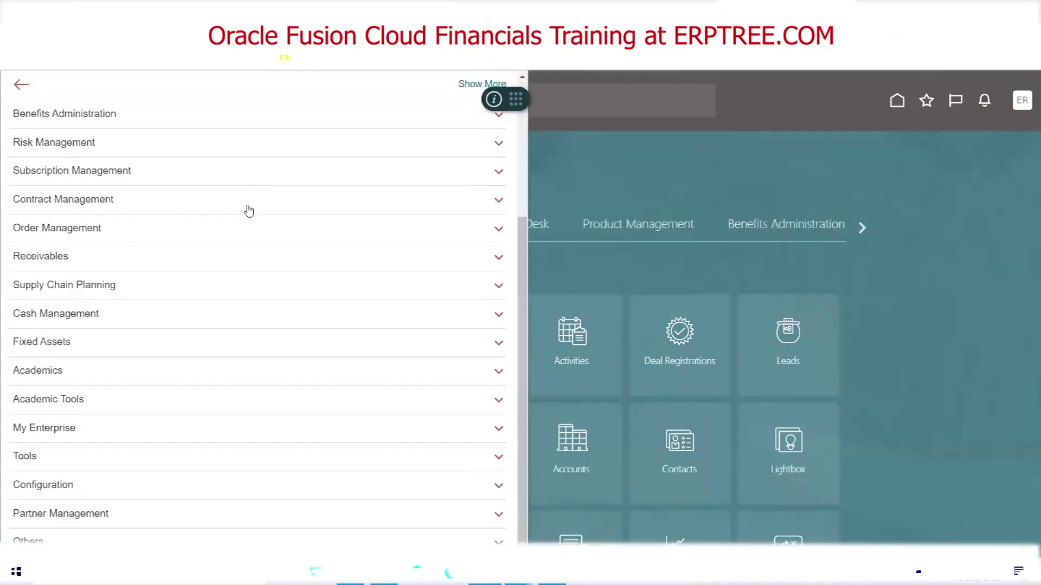
scroll(249, 210, "up", 4)
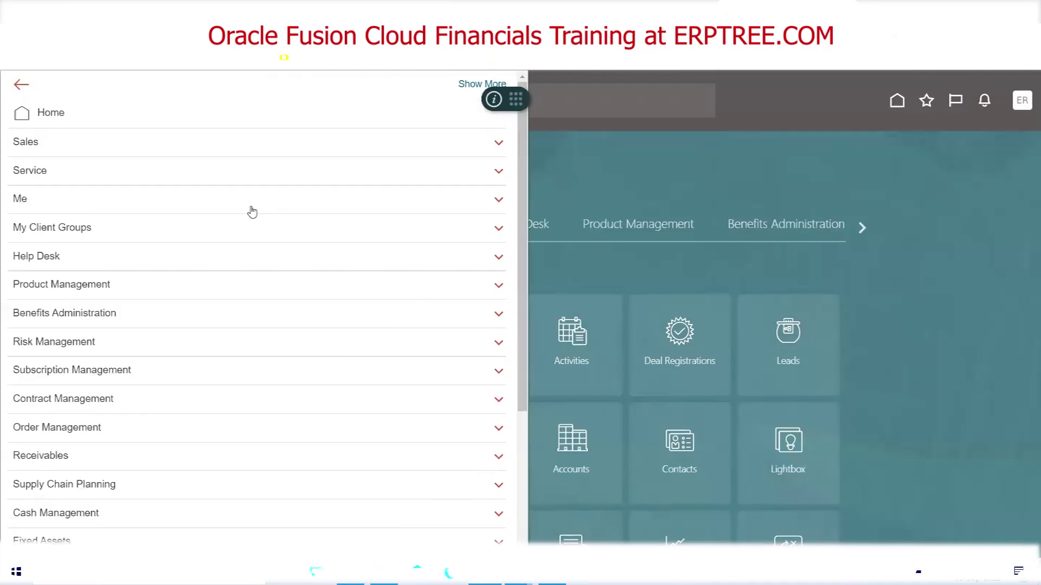
scroll(159, 227, "down", 1)
scroll(158, 227, "down", 3)
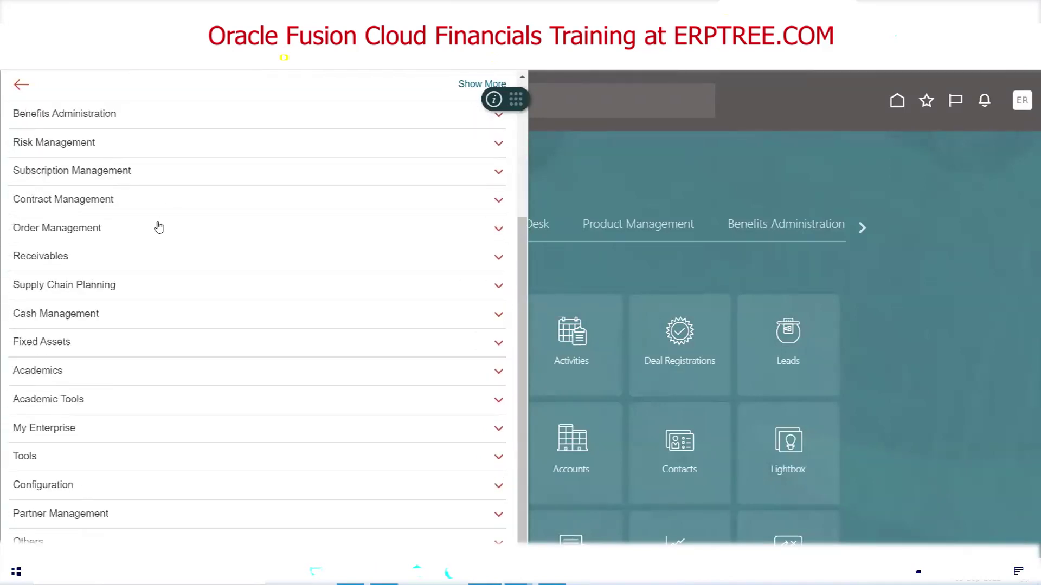
left_click(29, 462)
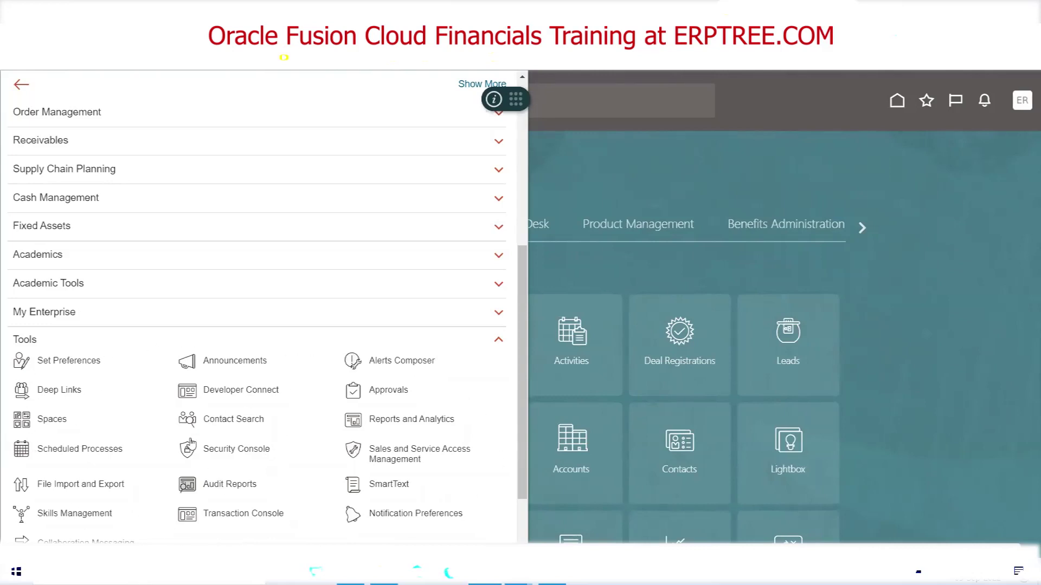
left_click(27, 340)
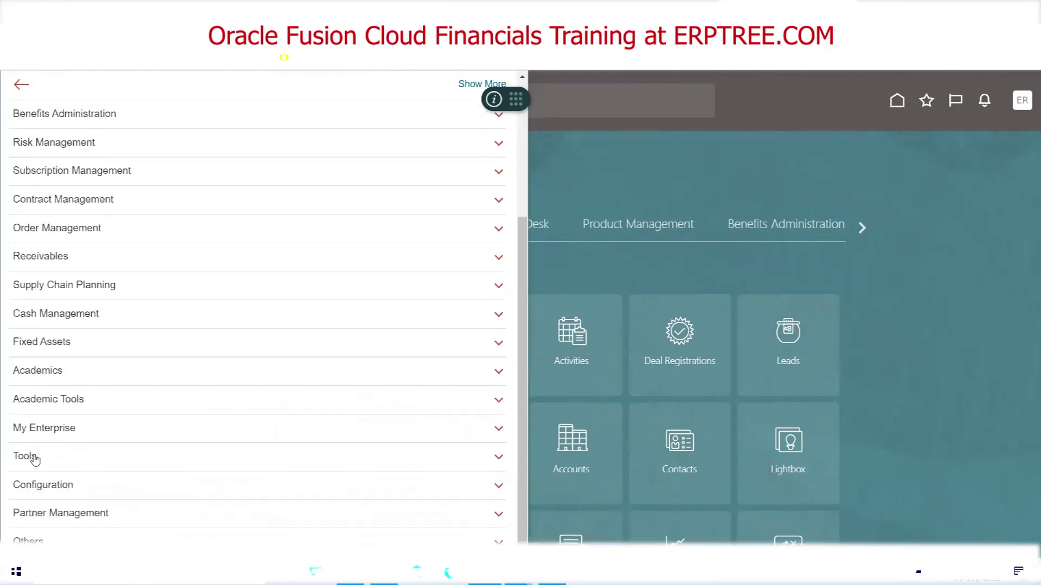
left_click(34, 459)
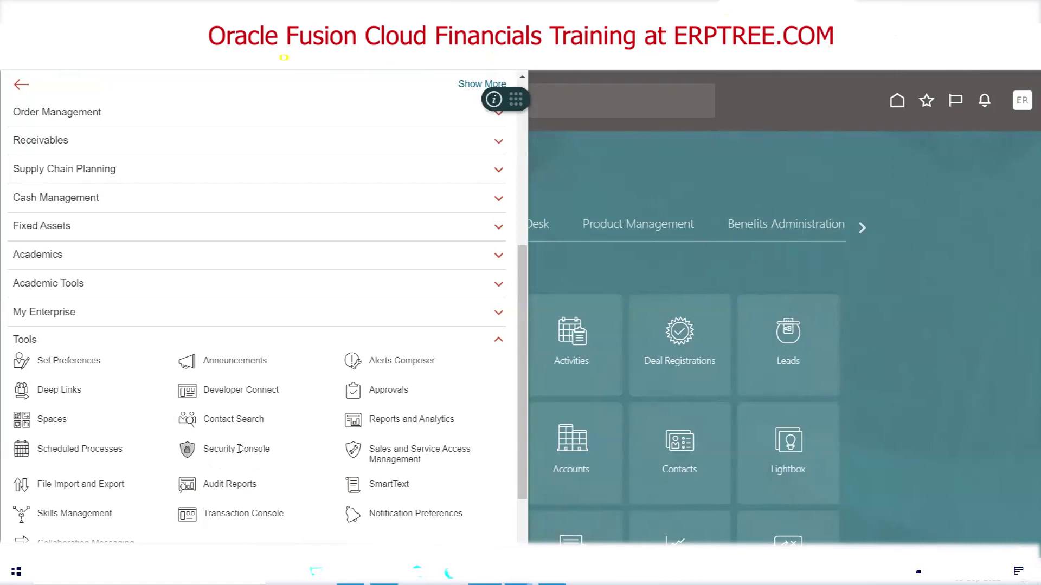
left_click(239, 449)
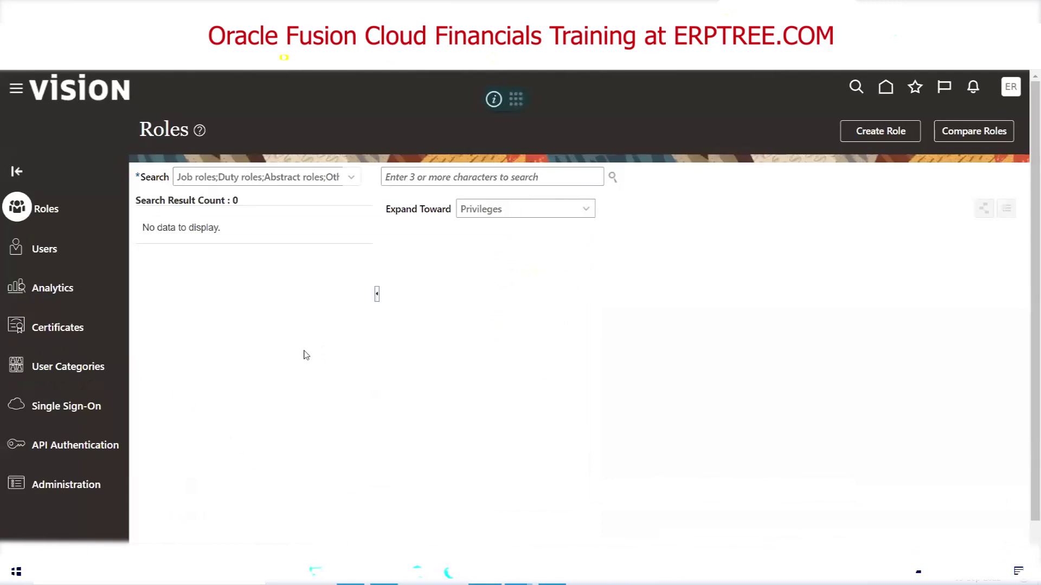
Open a blank Add User Account form under Users, then choose Sign Out from the avatar menu
left_click(40, 252)
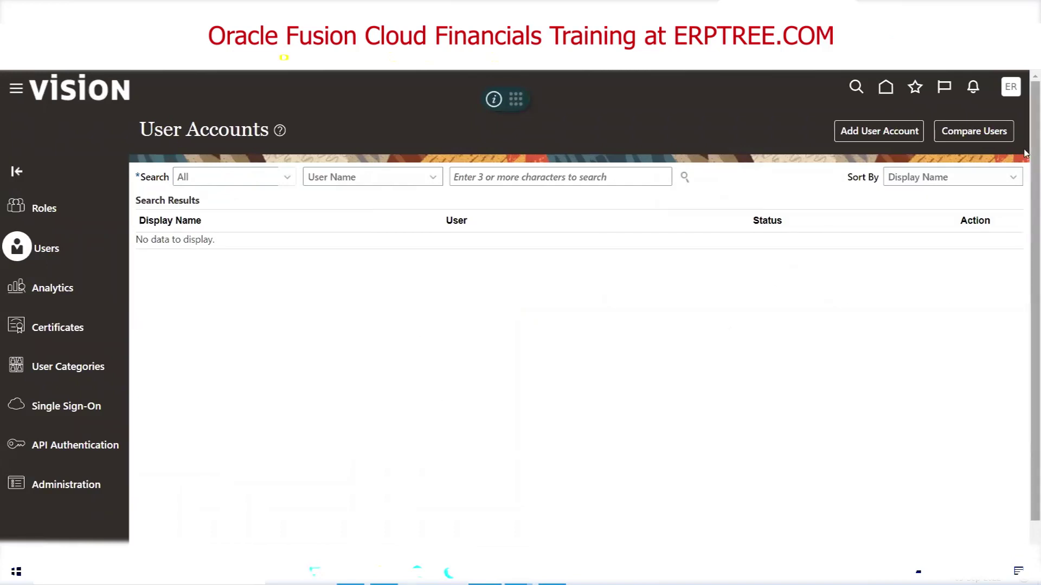
left_click(864, 134)
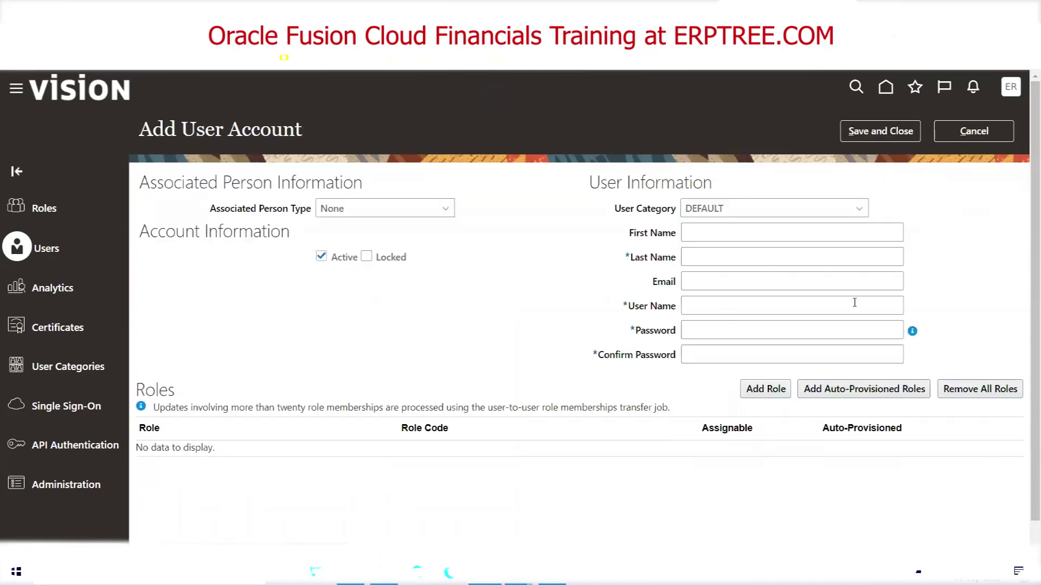
left_click(1011, 86)
left_click(995, 121)
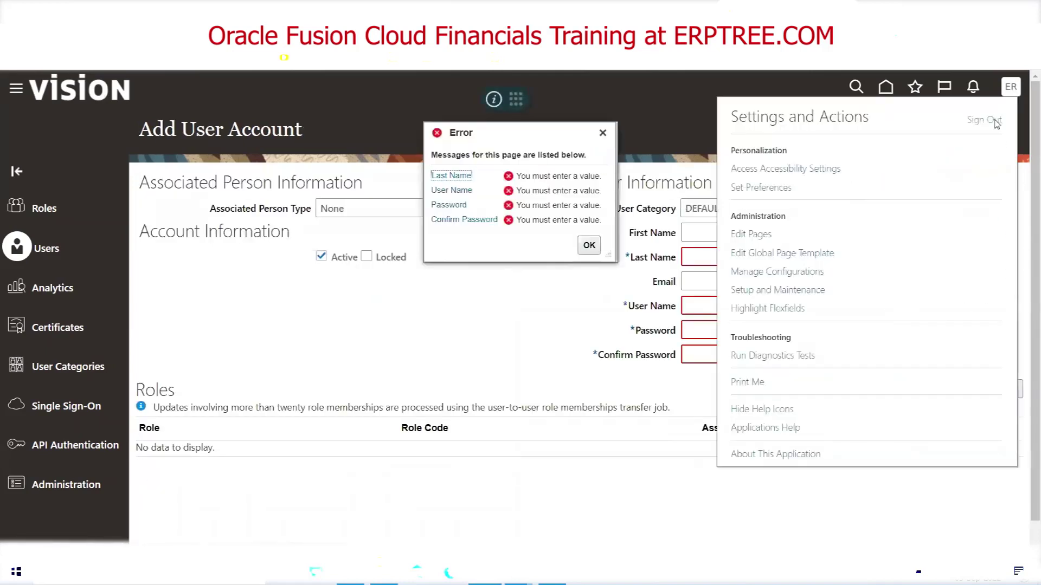
left_click(995, 121)
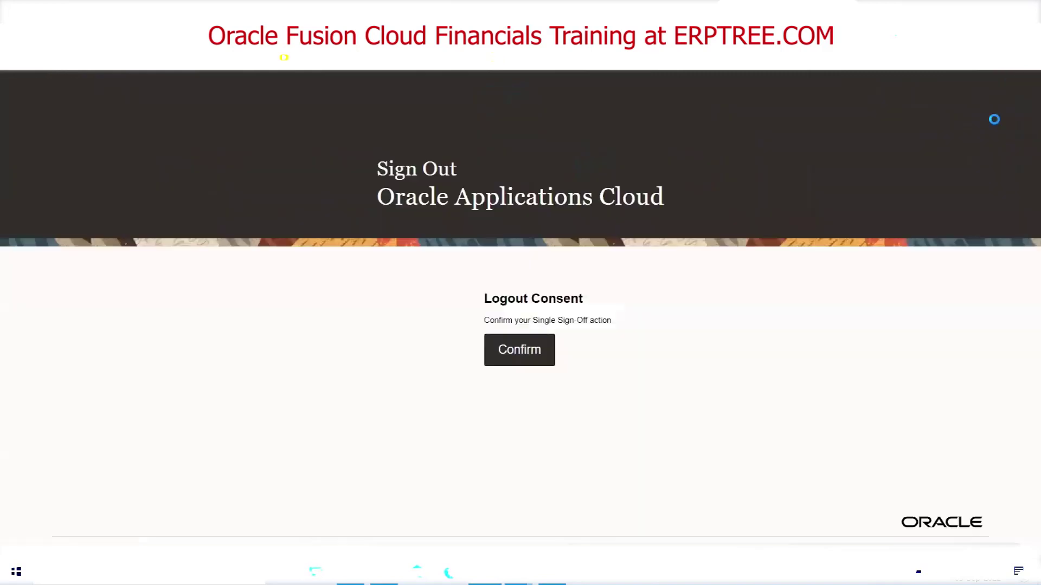
Confirm the single sign-off and sign back in with the implementation user's credentials
left_click(543, 358)
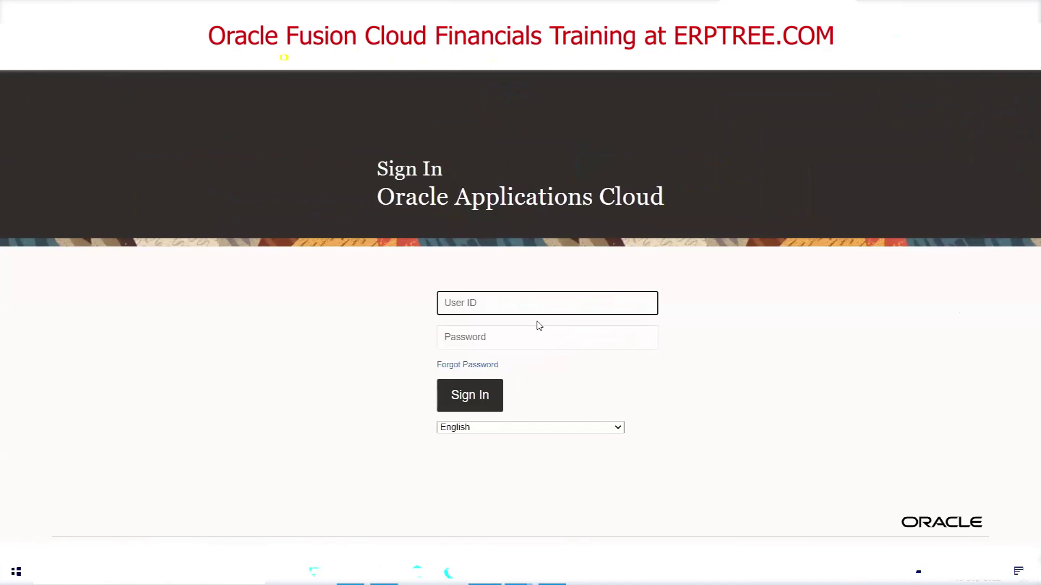
type("ERPTREE")
key("Tab")
type("••")
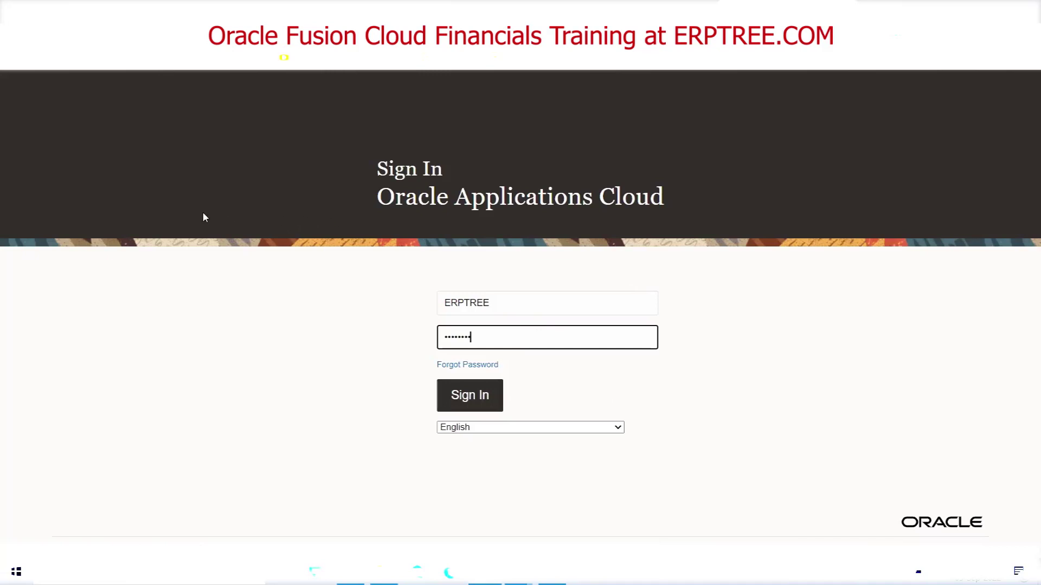
key("Return")
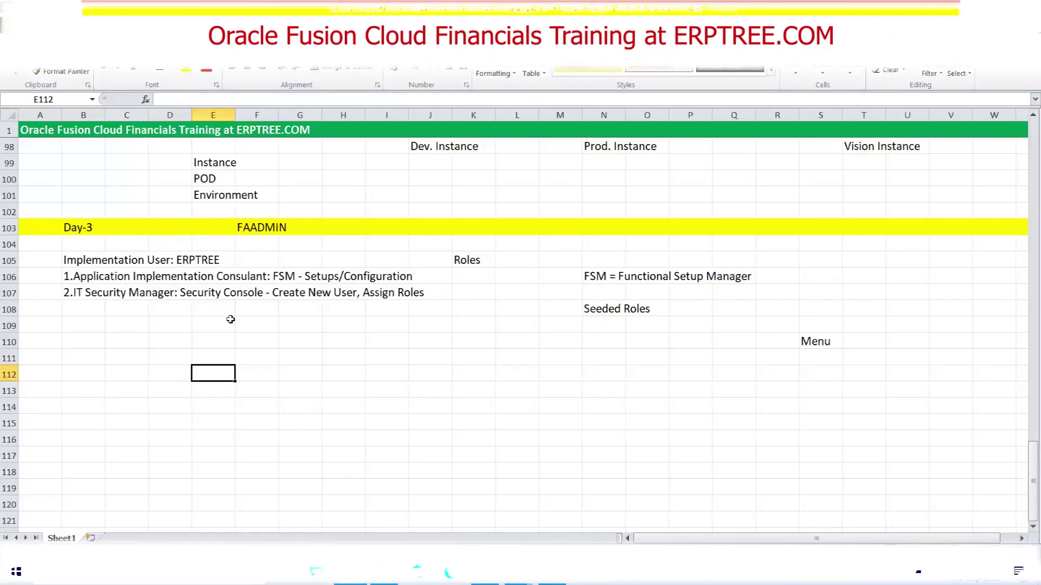
Review the Instance, POD and Environment notes in E99–E101, then switch to the Oracle Fusion browser
scroll(228, 317, "up", 1)
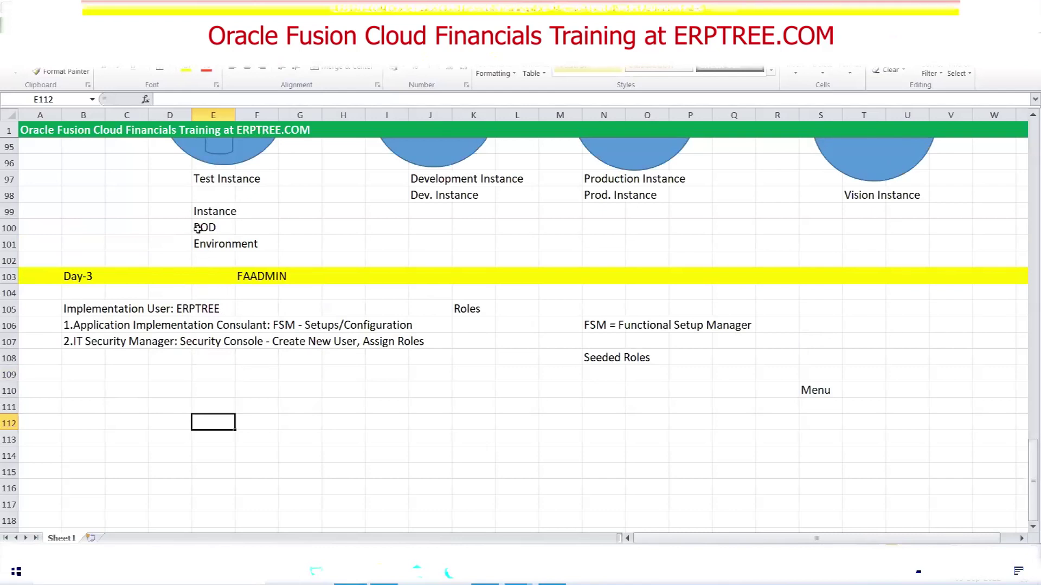
left_click_drag(202, 213, 249, 242)
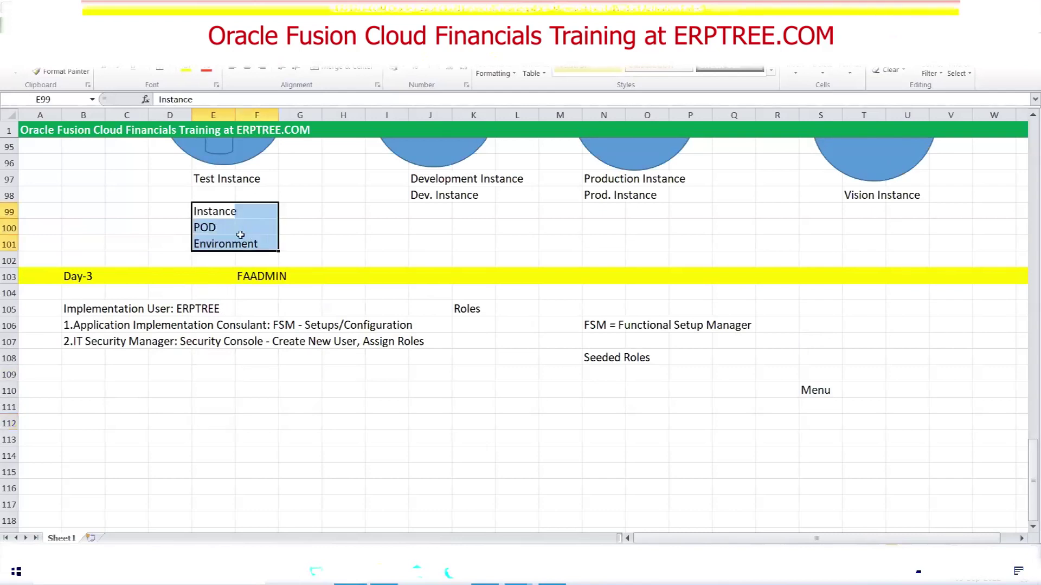
left_click(204, 230)
left_click(205, 245)
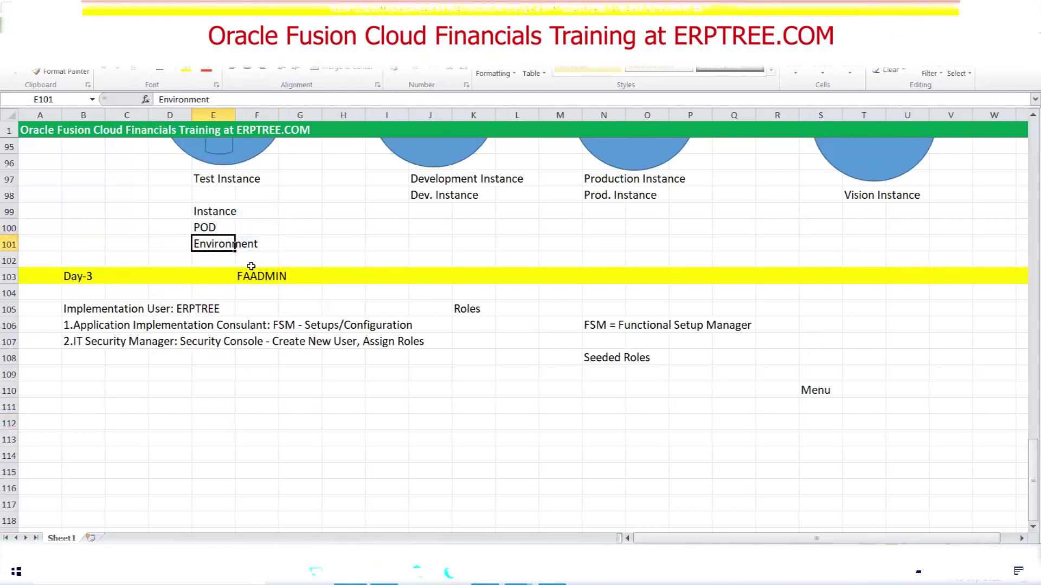
left_click(220, 212)
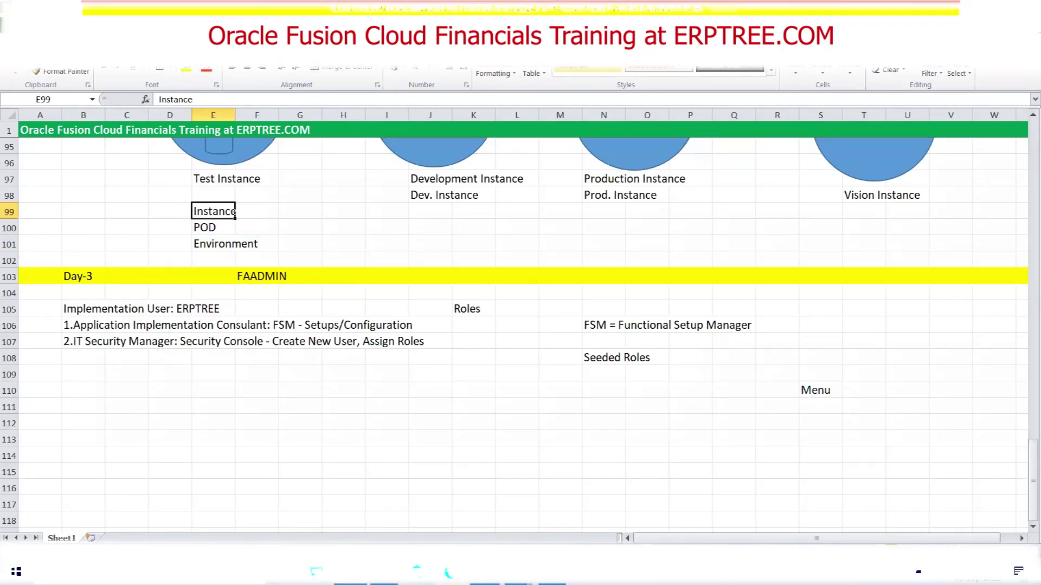
key("alt+Tab")
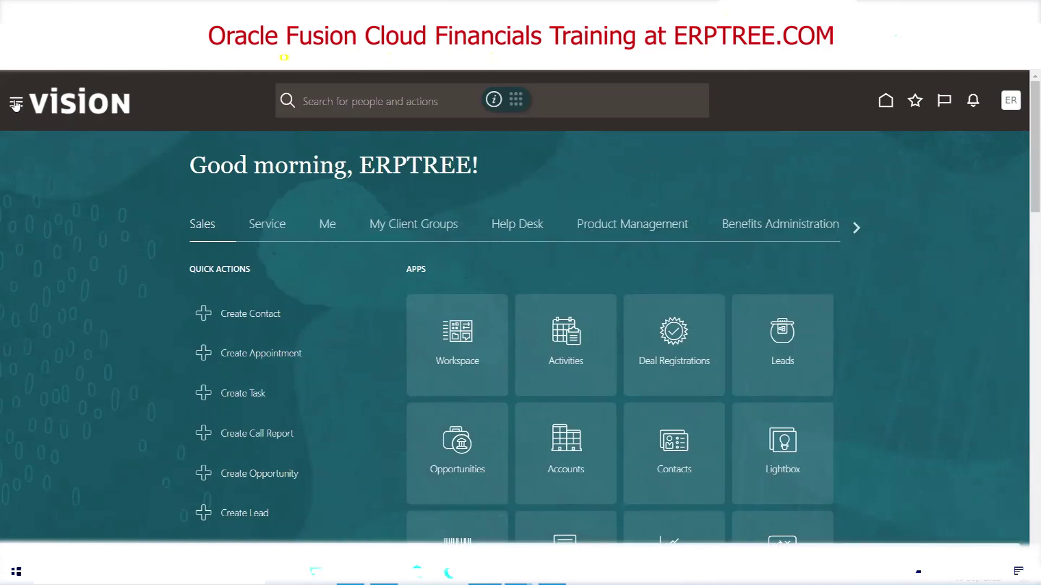
Go through Navigator > Tools > Security Console > Users to a blank Add User Account form
left_click(16, 103)
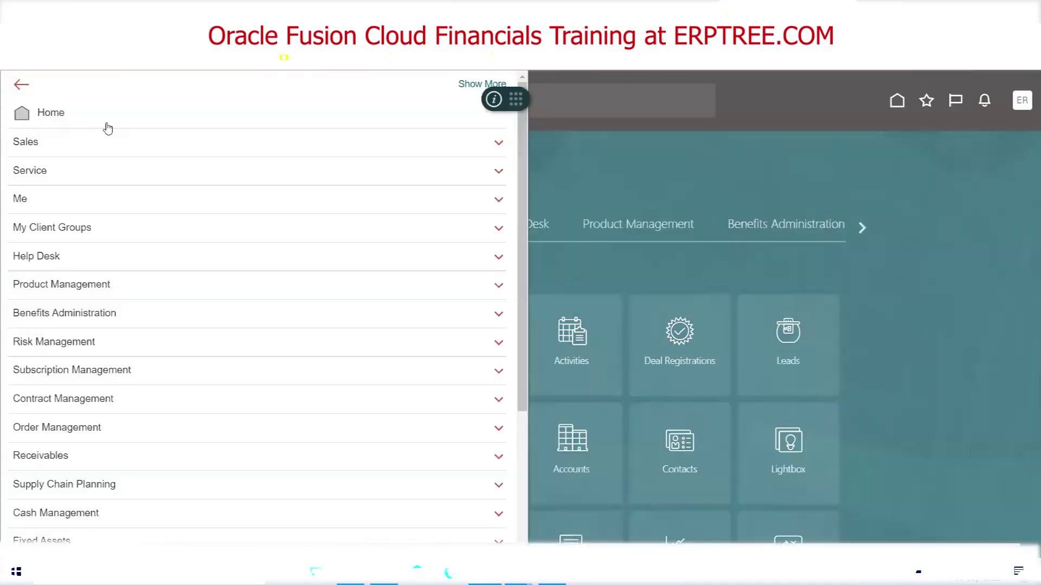
scroll(225, 351, "down", 3)
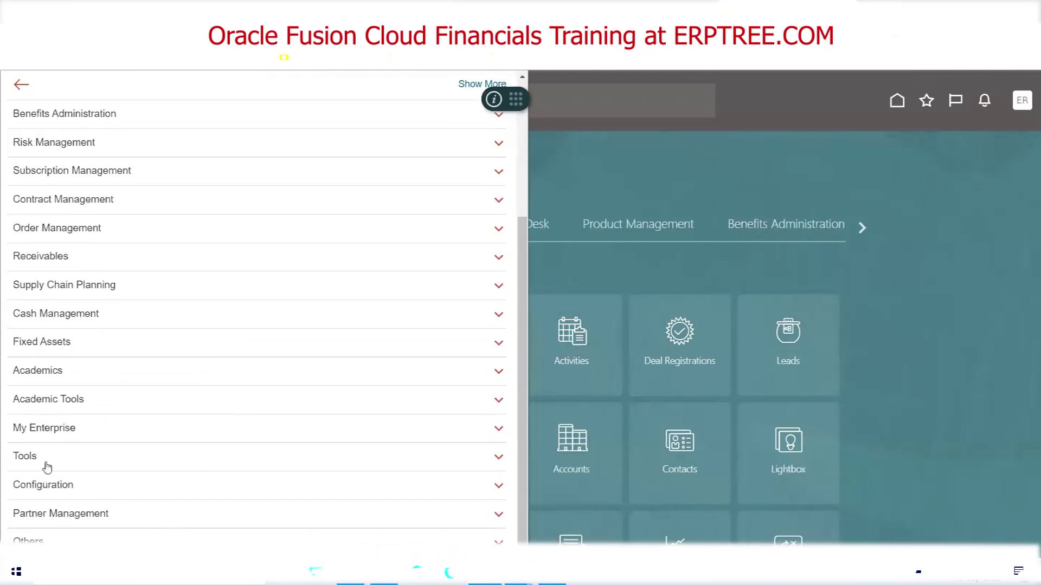
left_click(26, 461)
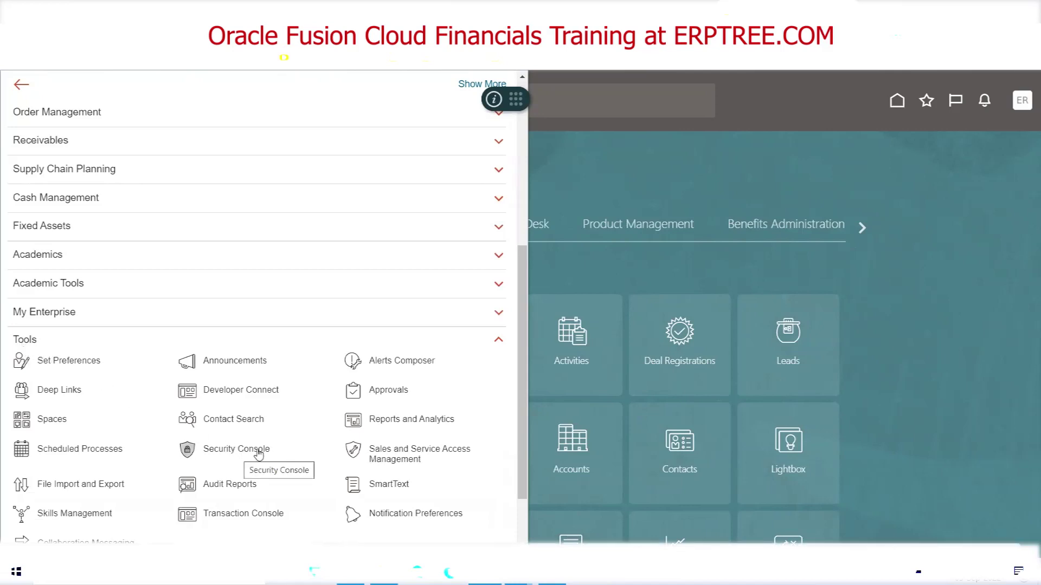
left_click(254, 451)
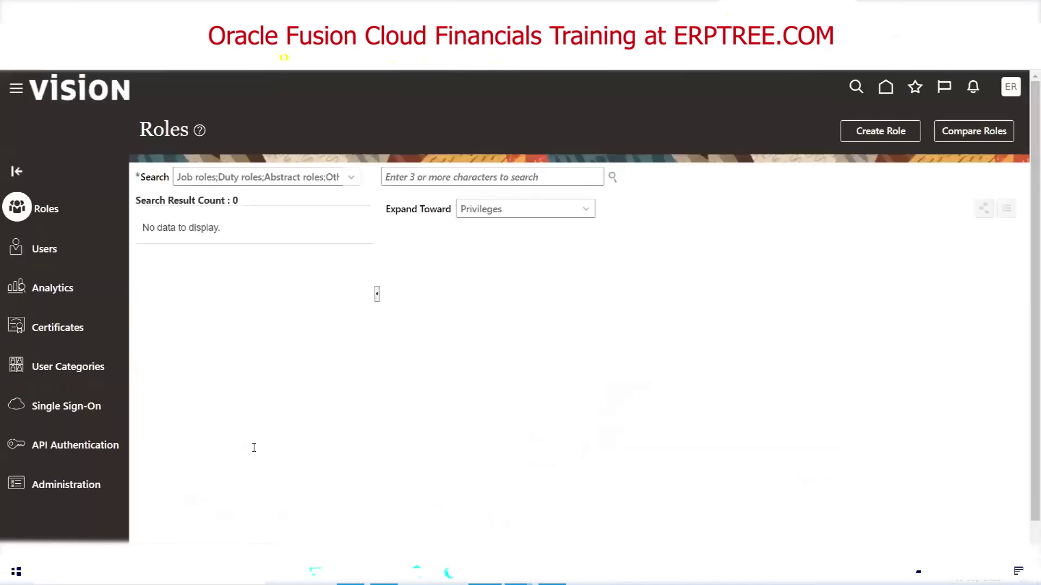
left_click(45, 252)
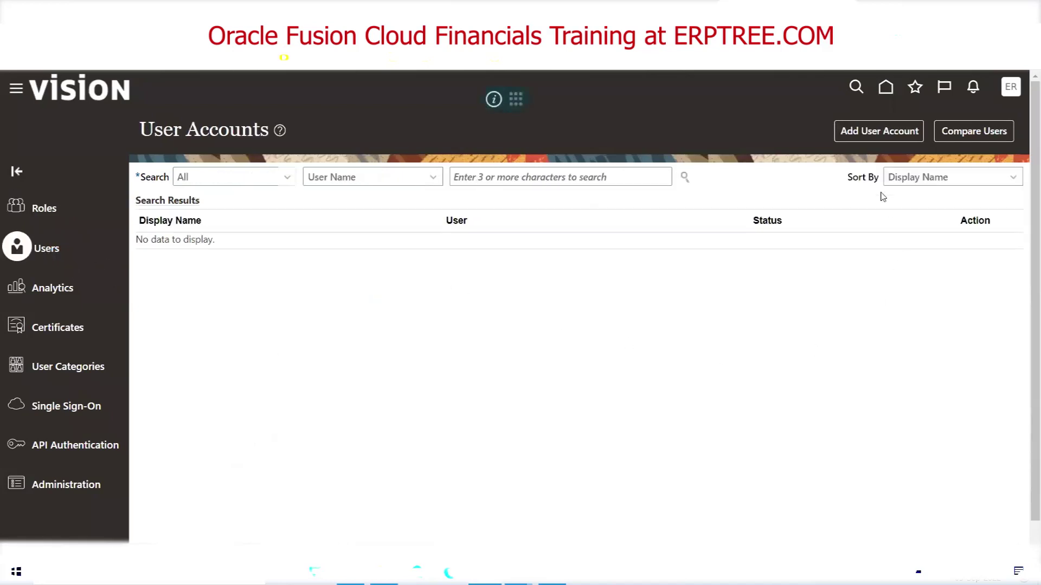
left_click(869, 132)
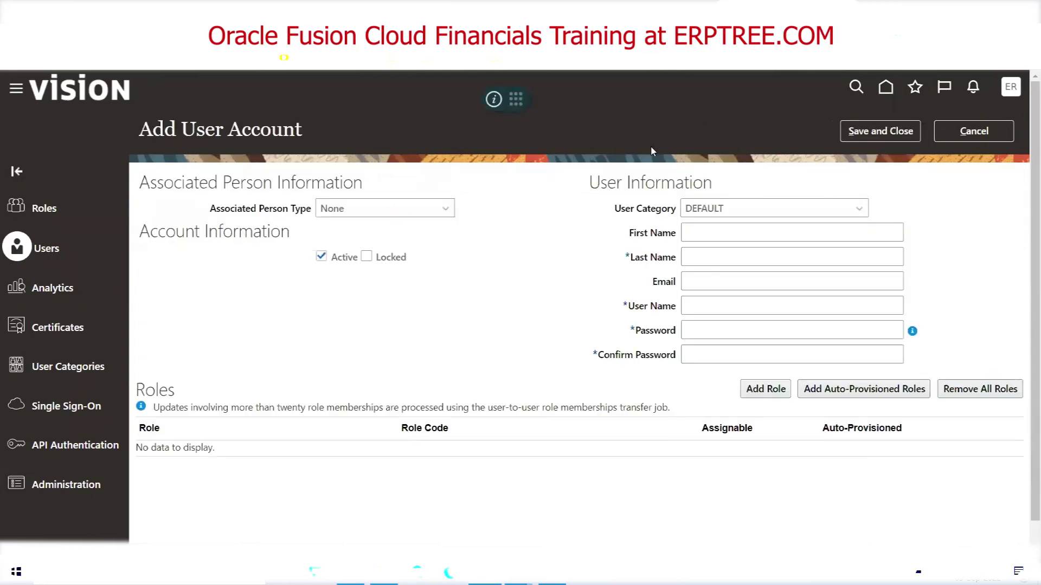
left_click(741, 252)
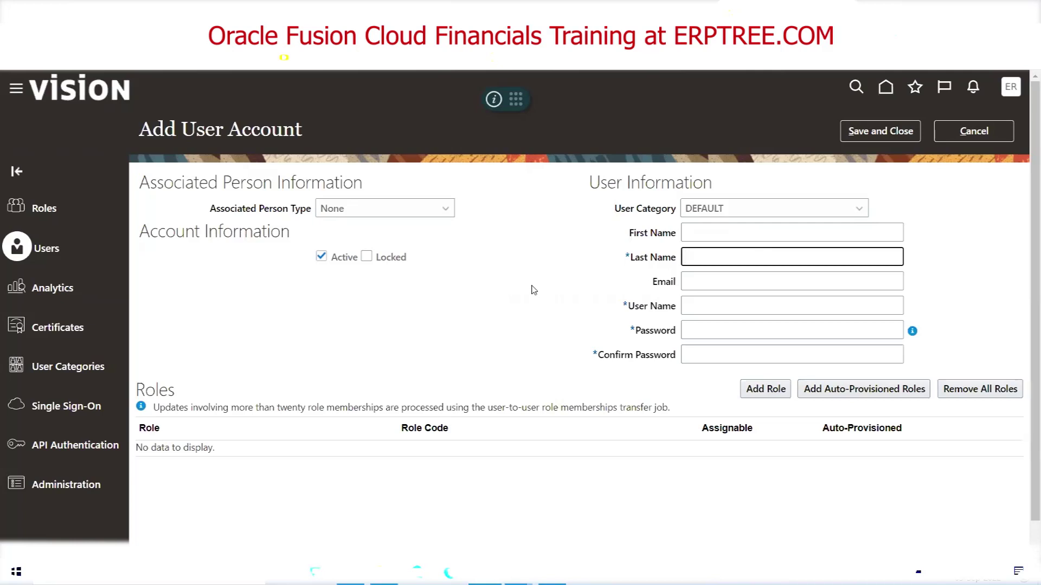
left_click(19, 93)
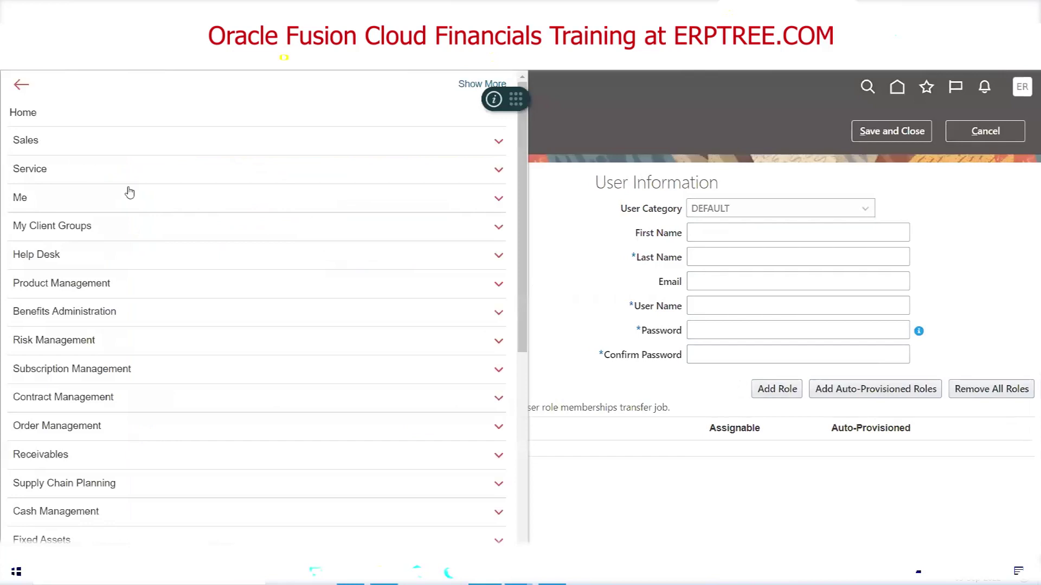
scroll(104, 171, "down", 5)
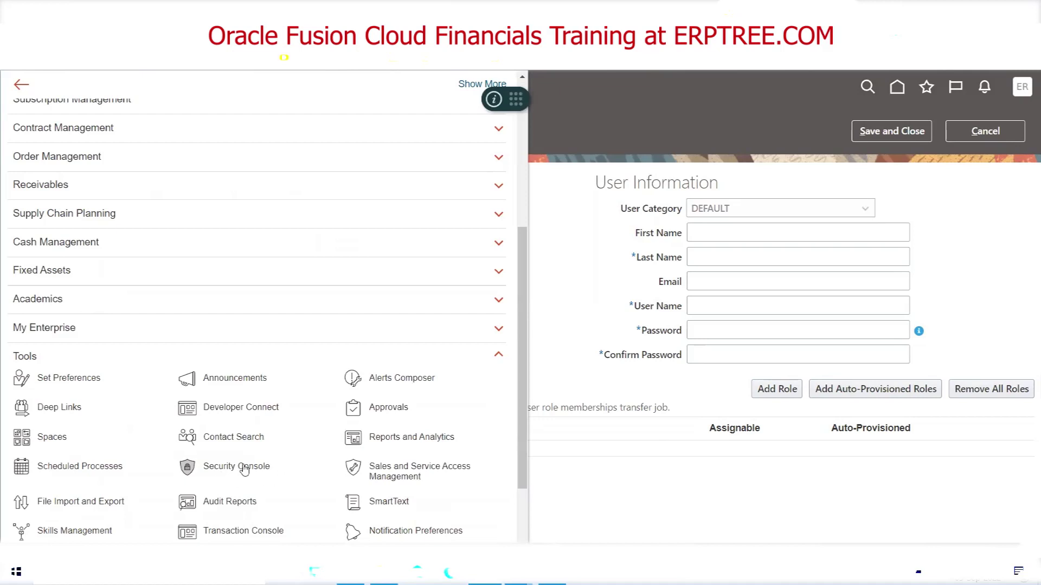
left_click(601, 145)
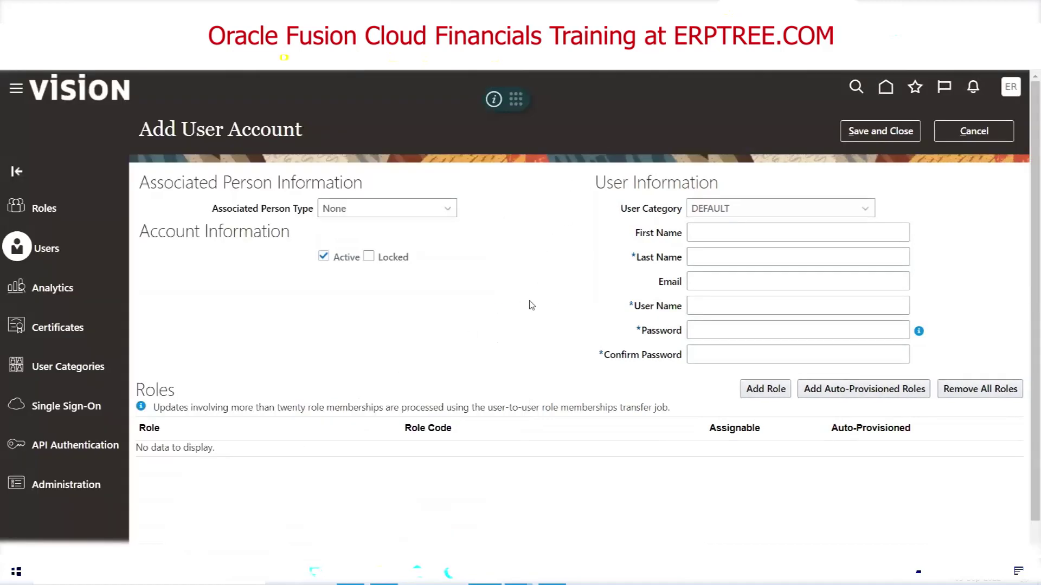
Replace the last name JIO with WIPRO and clear the generated user name a.WIPRO
left_click(733, 259)
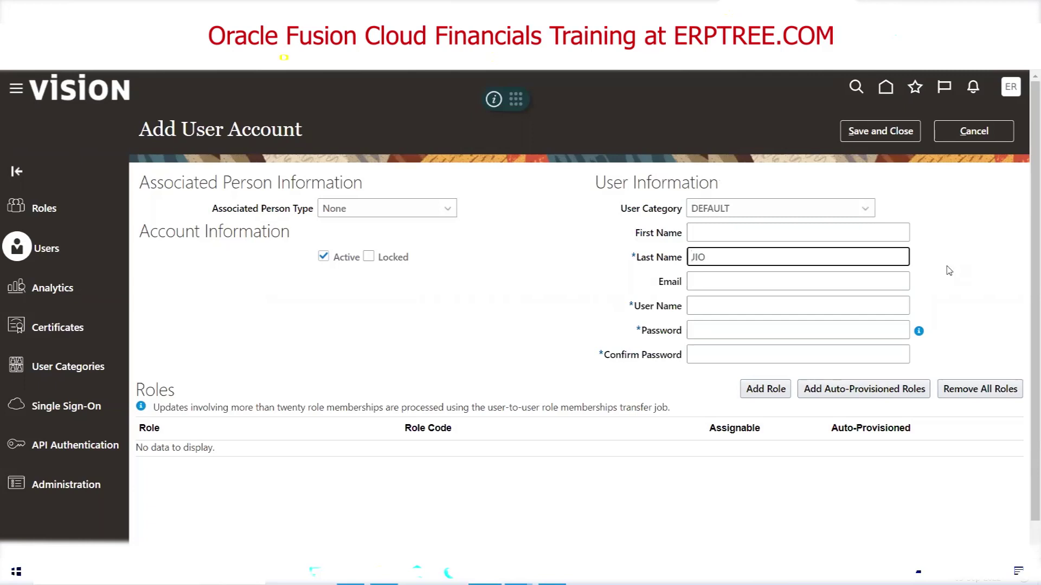
key("Tab")
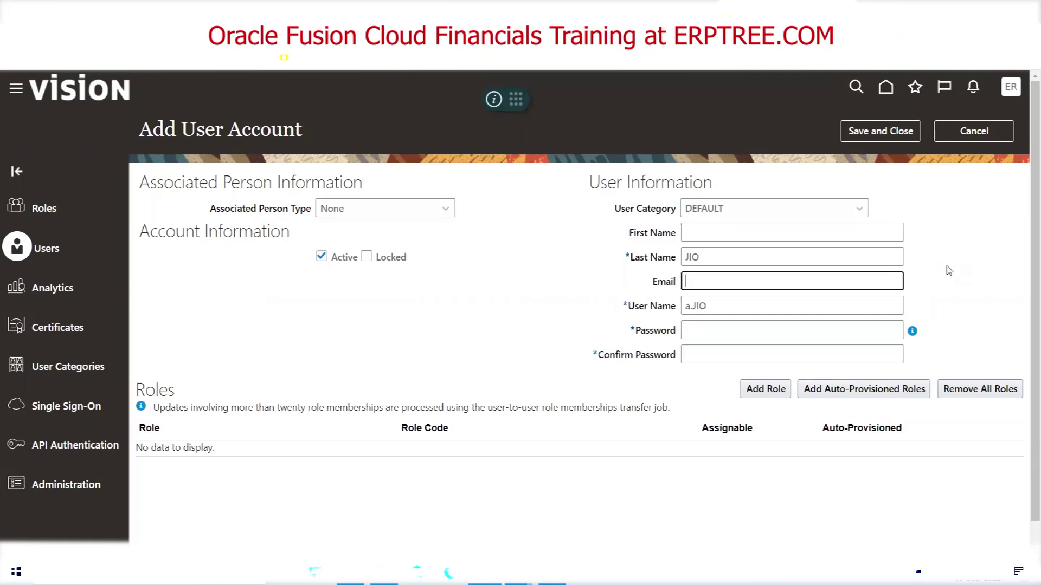
double_click(729, 255)
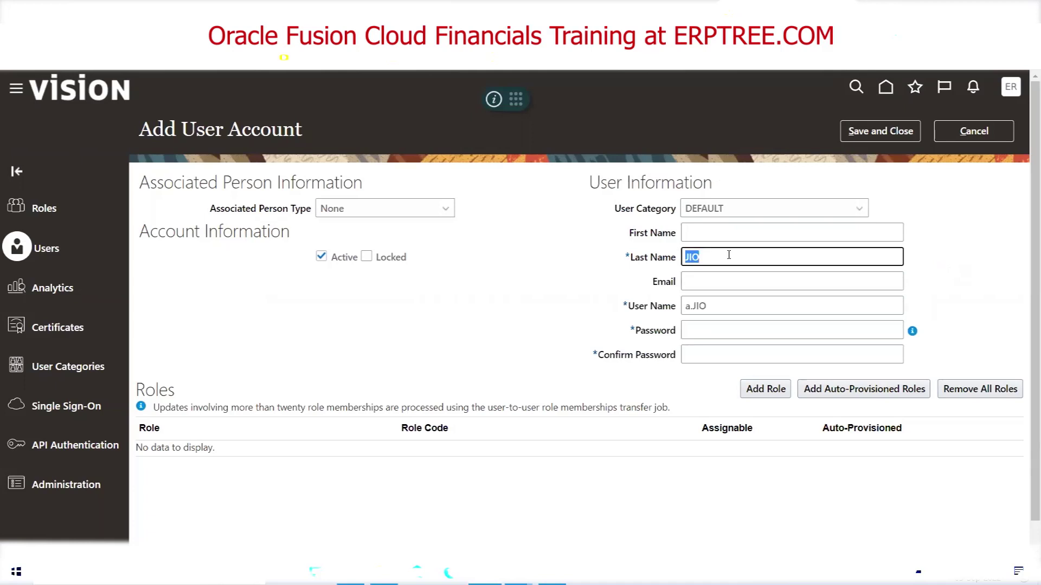
type("WIPRO")
key("Tab")
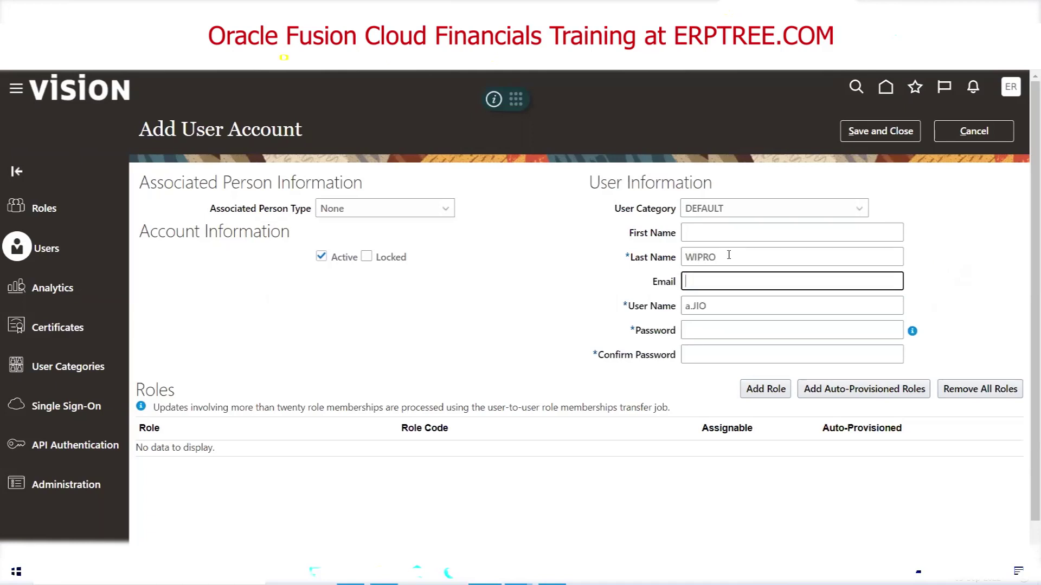
double_click(729, 307)
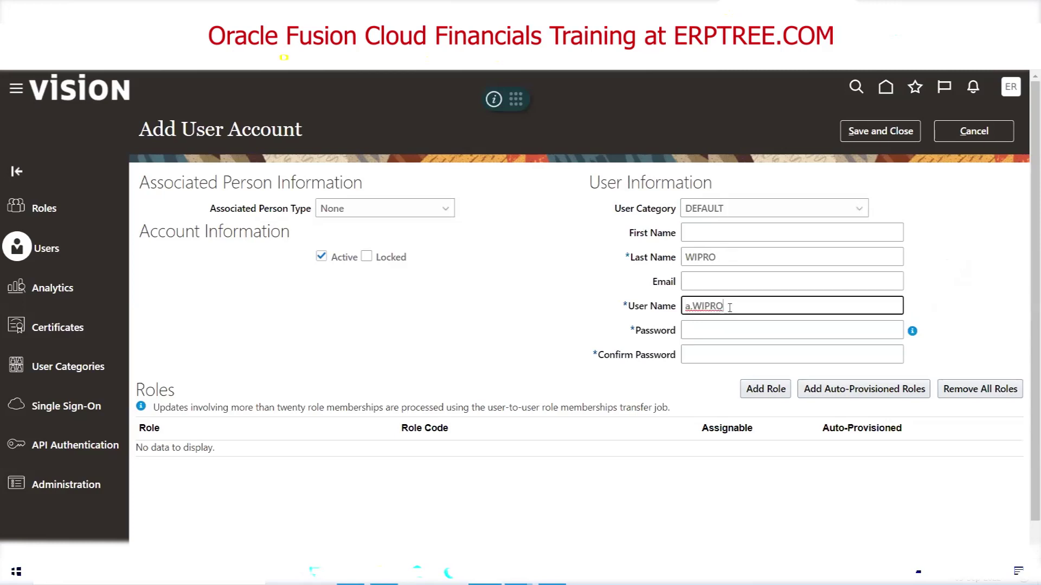
key("BackSpace")
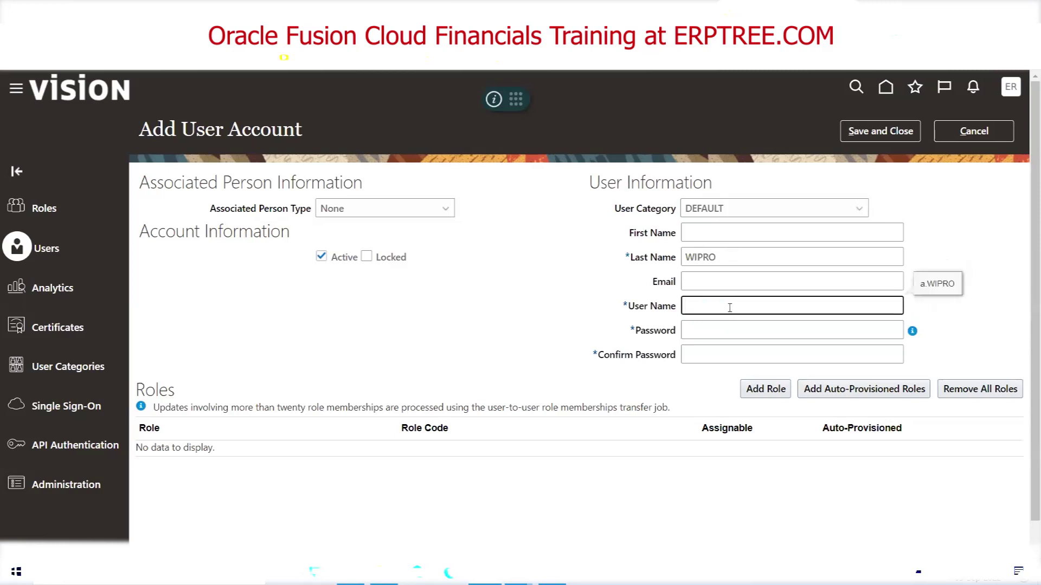
Change the last name to TCS and enter TCS as the user name
double_click(733, 259)
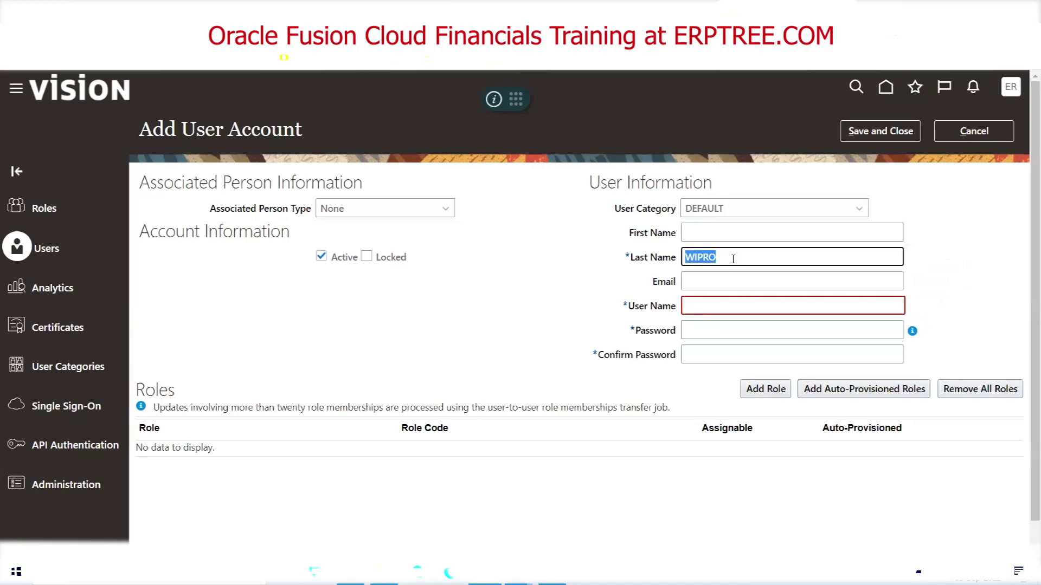
type("TCS")
key("Tab")
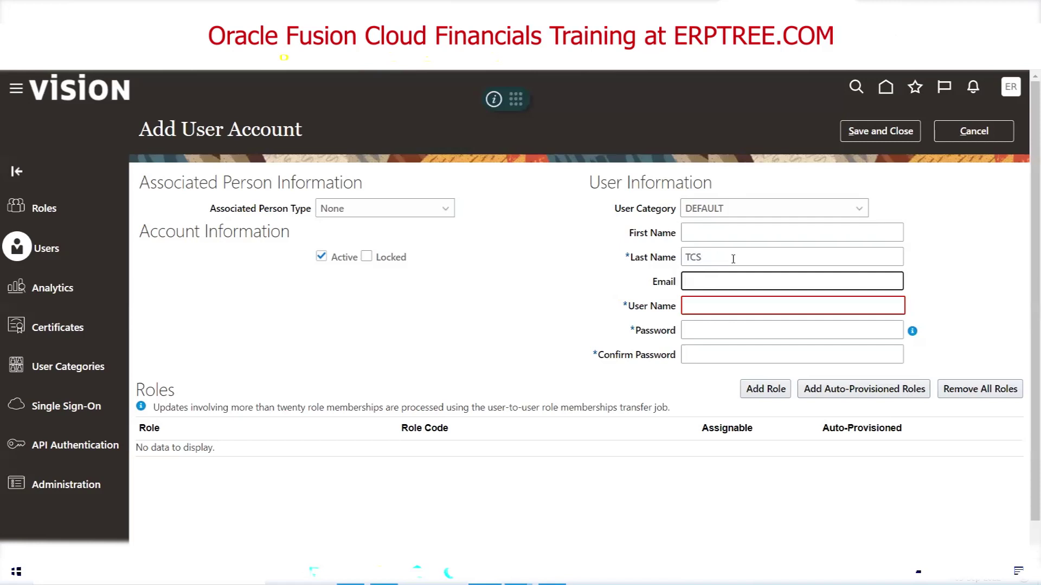
key("Tab")
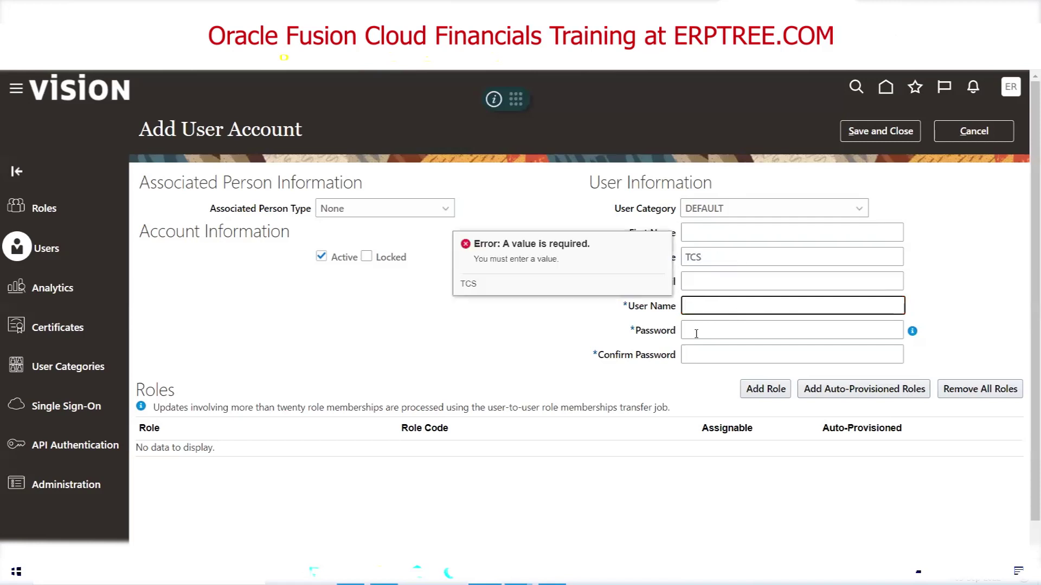
type("TCS")
key("Tab")
Point out the required Last Name and Password fields and review the password policy note
left_click(600, 309)
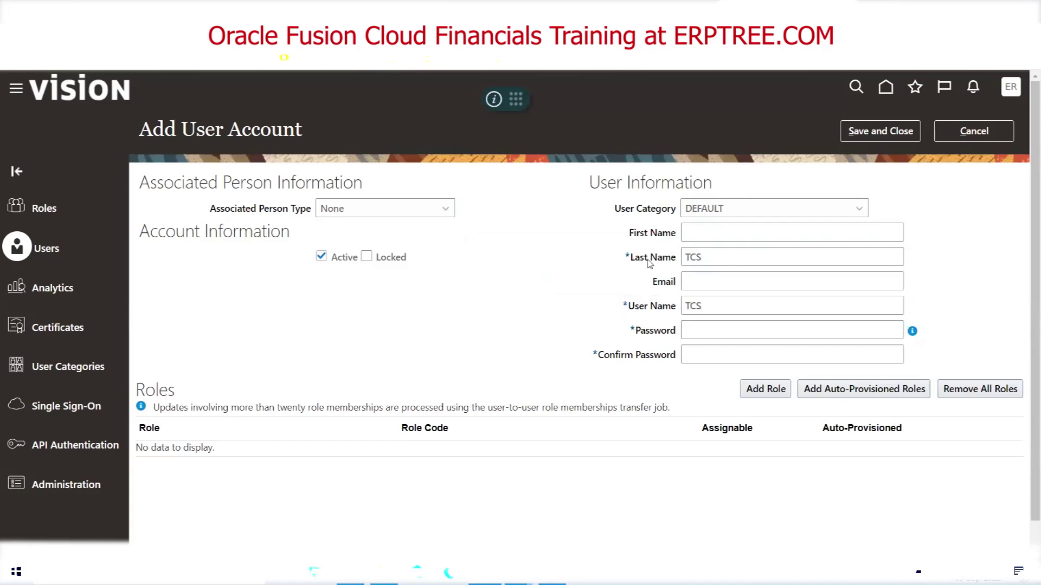
left_click(706, 262)
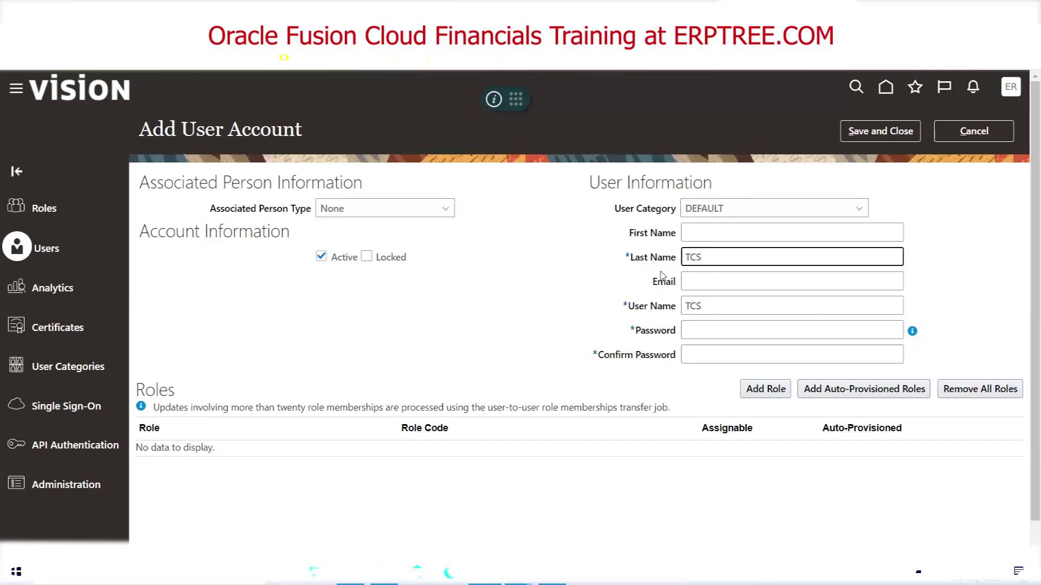
left_click_drag(630, 258, 689, 262)
left_click(690, 263)
left_click_drag(627, 257, 629, 258)
left_click(729, 260)
left_click(709, 307)
left_click_drag(636, 332, 672, 335)
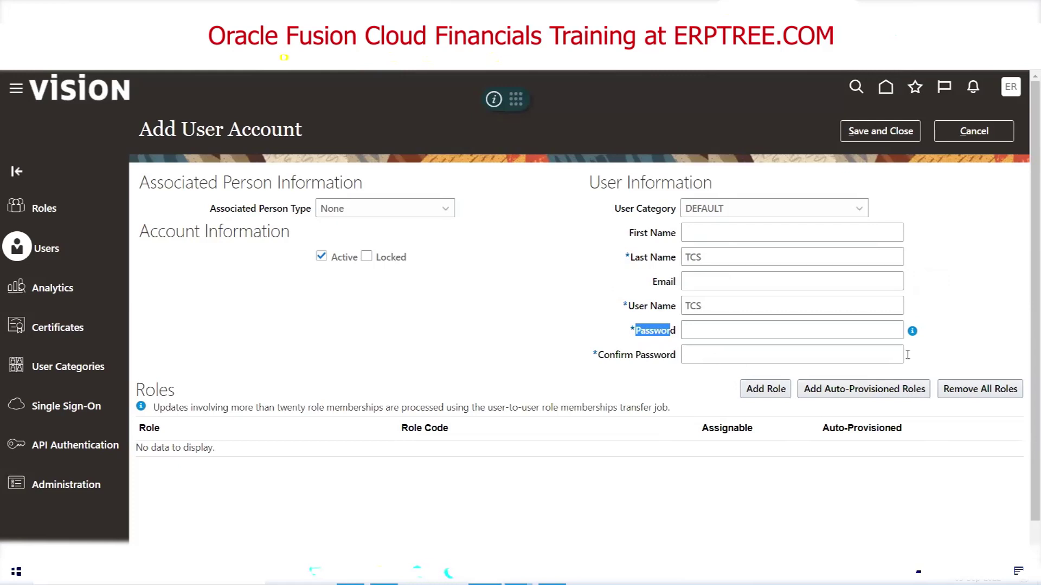
mouse_move(914, 337)
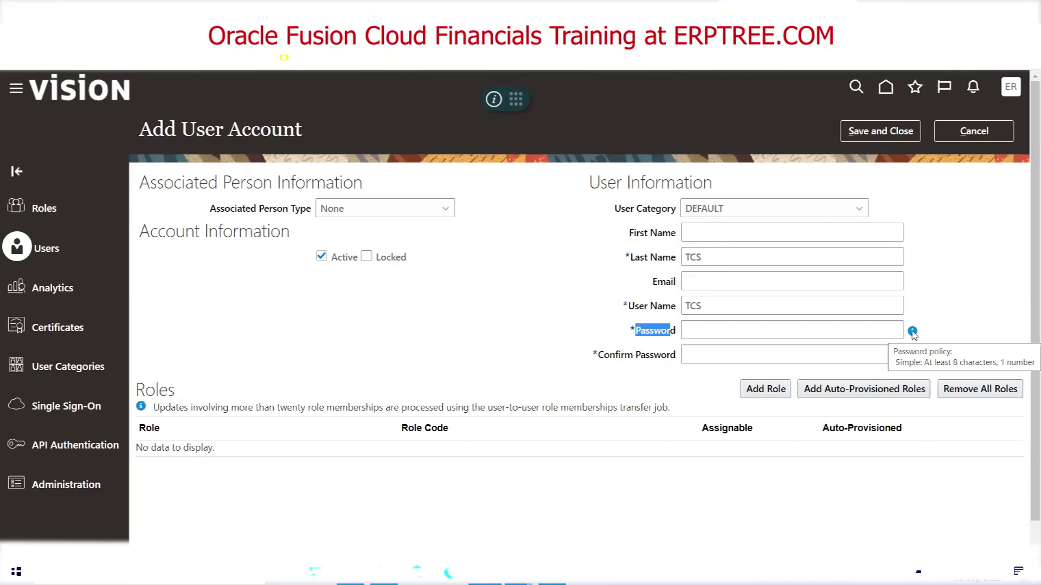
left_click(649, 337)
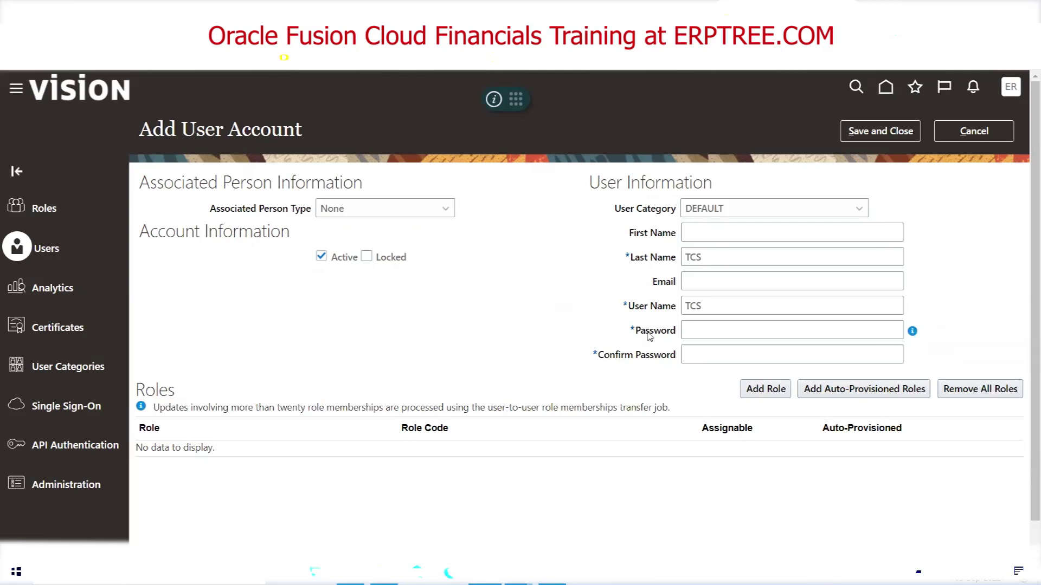
Enter and confirm a password for the TCS user, then save the new account
left_click(718, 327)
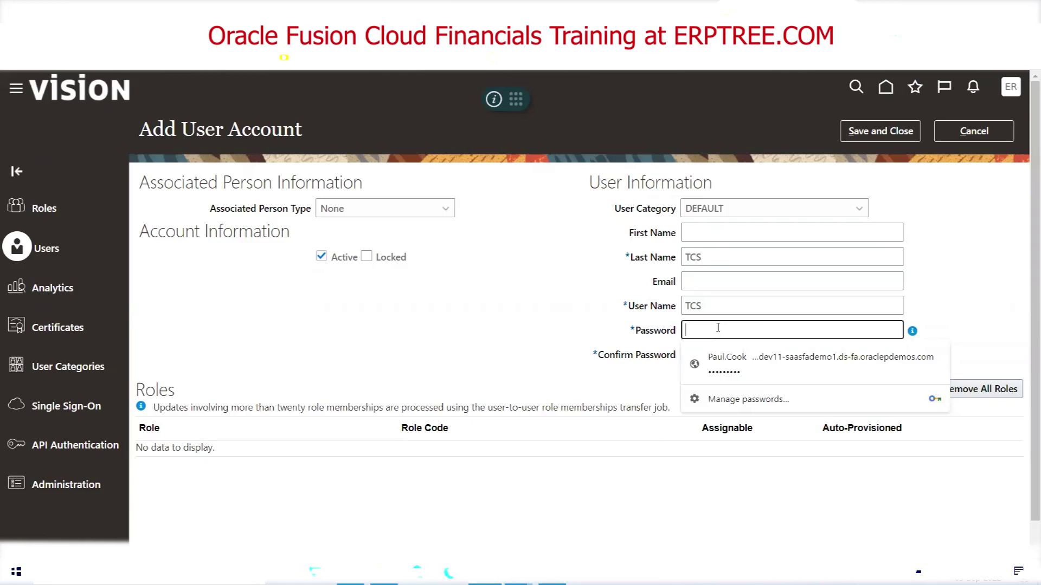
type("Welcome1")
key("Tab")
type("Welcome1")
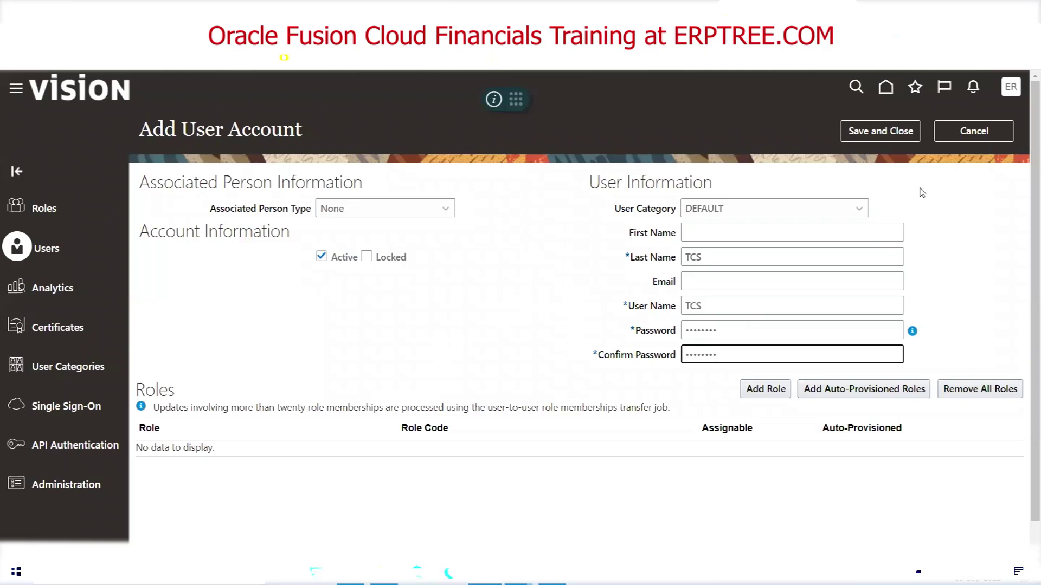
left_click(856, 134)
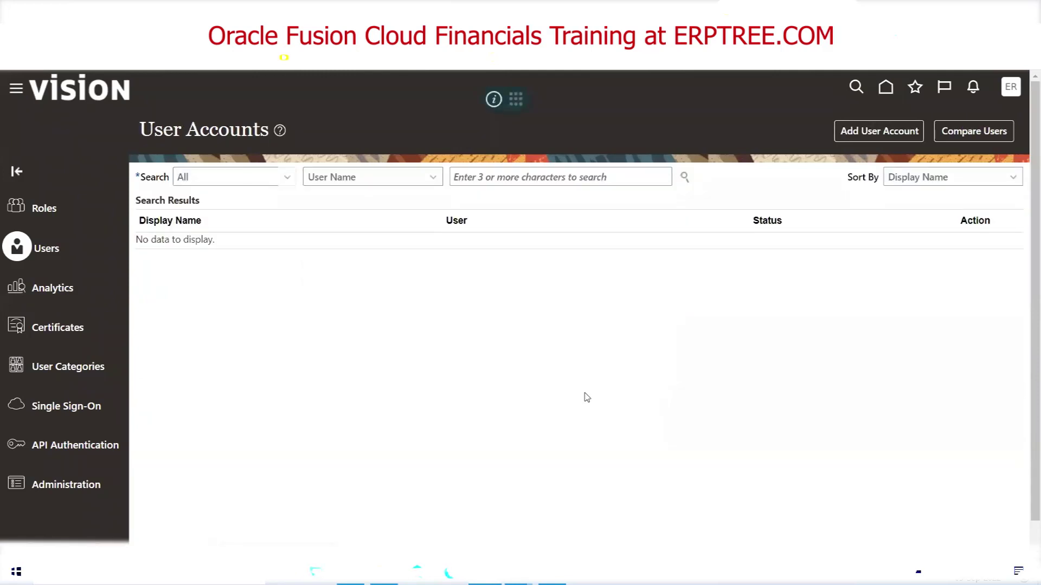
Search user accounts for TCS, check its Email and Status, and open its Action menu
left_click(492, 181)
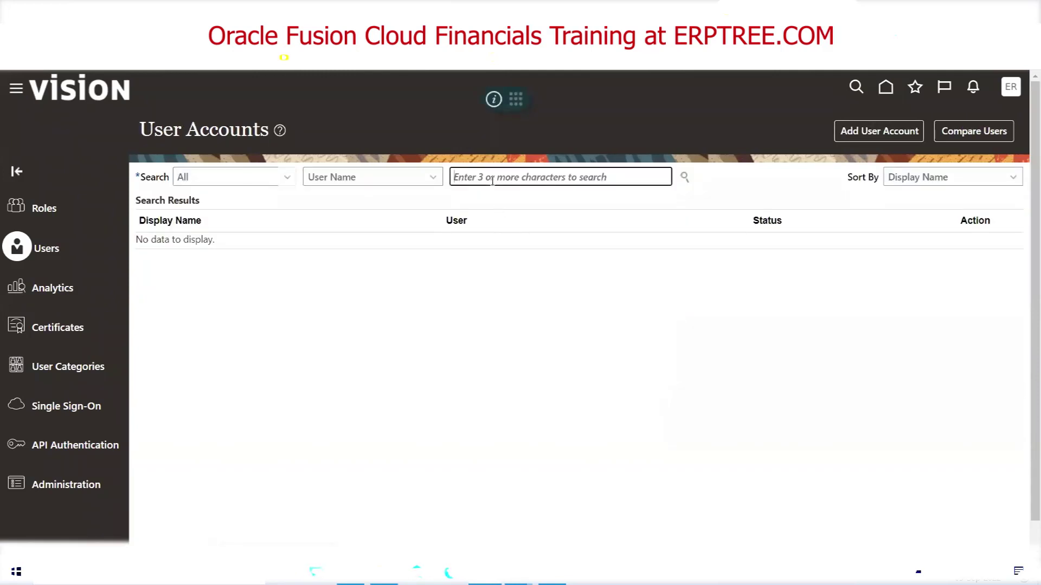
type("TCS")
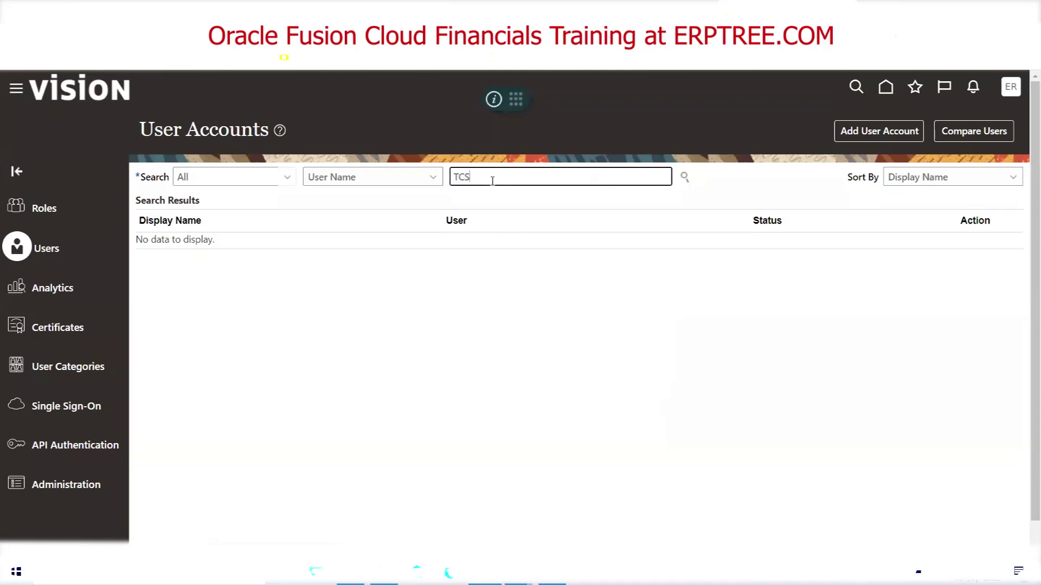
left_click(683, 177)
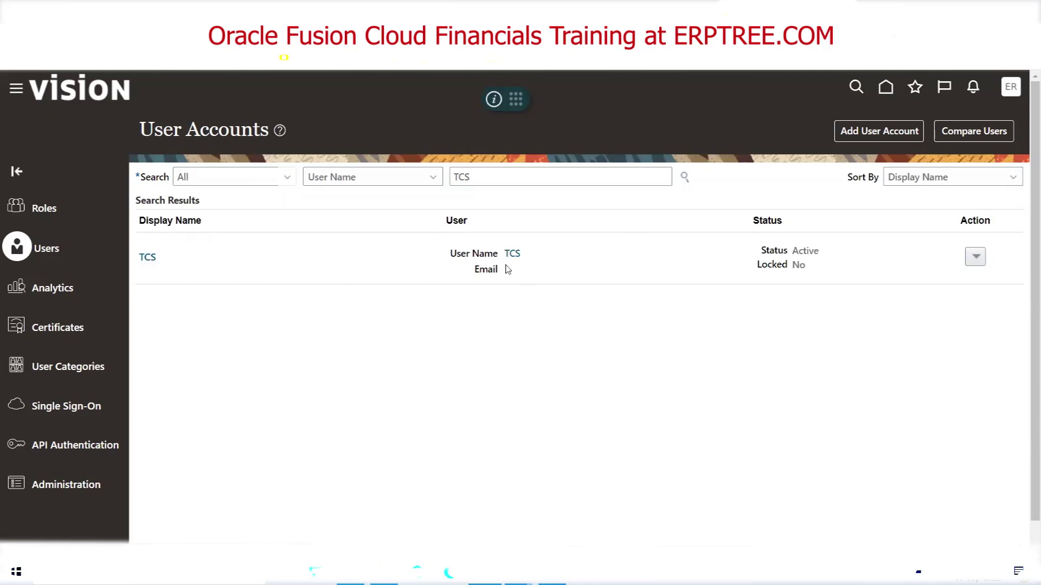
double_click(482, 272)
double_click(774, 252)
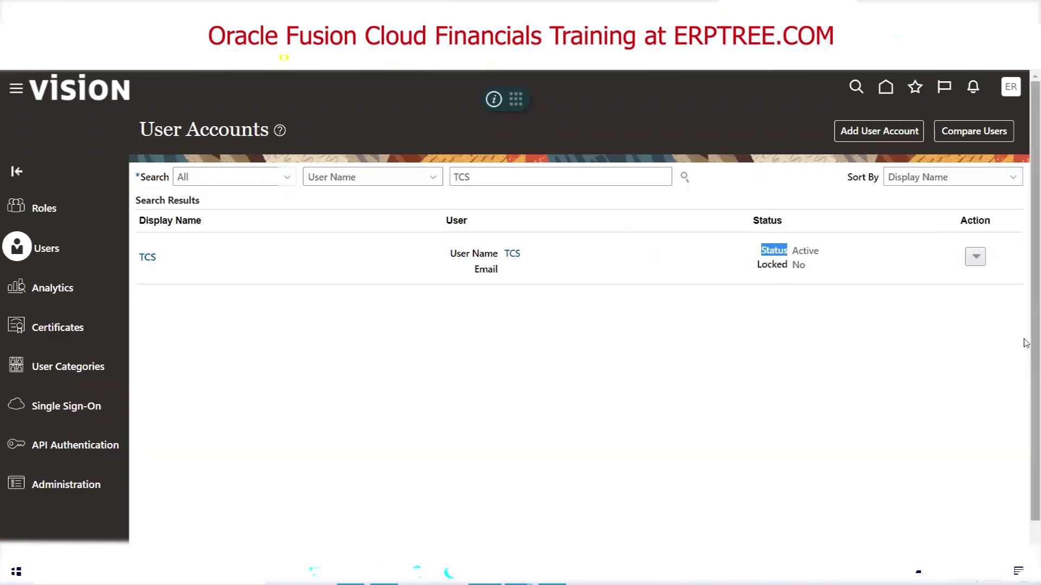
left_click(976, 260)
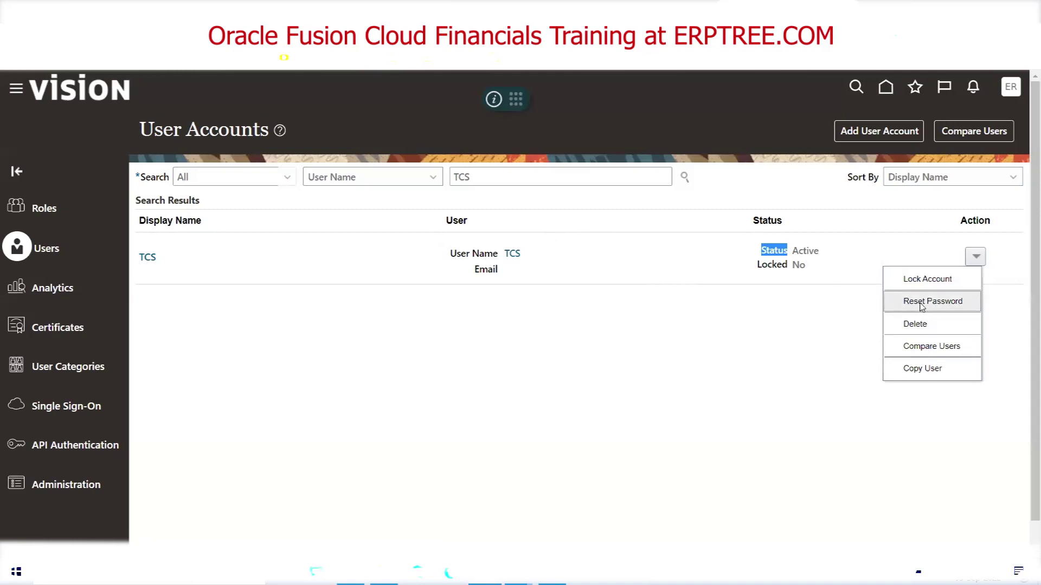
Manually reset TCS's password, entering the new password and its confirmation
left_click(922, 303)
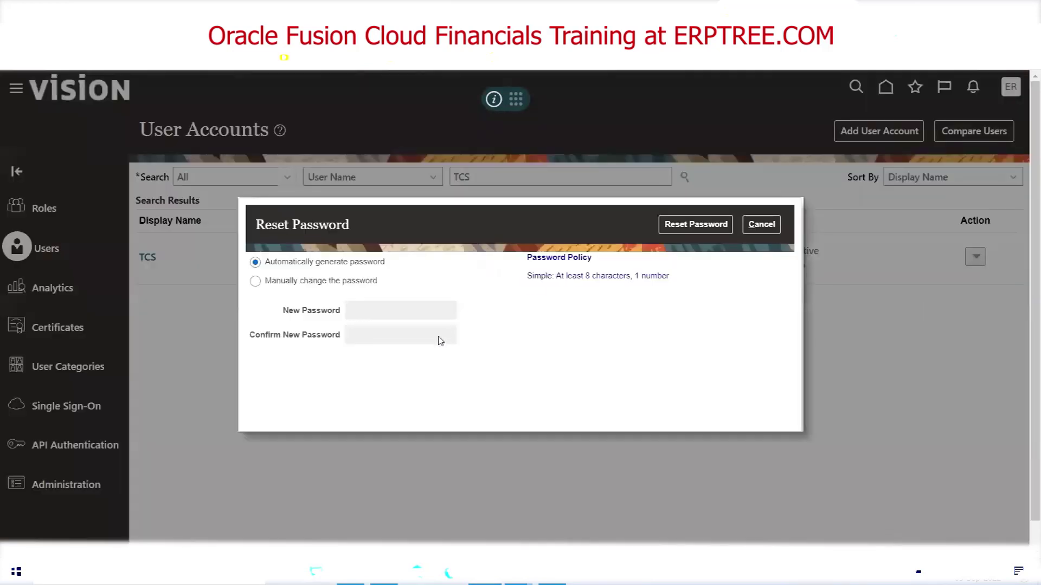
left_click(255, 286)
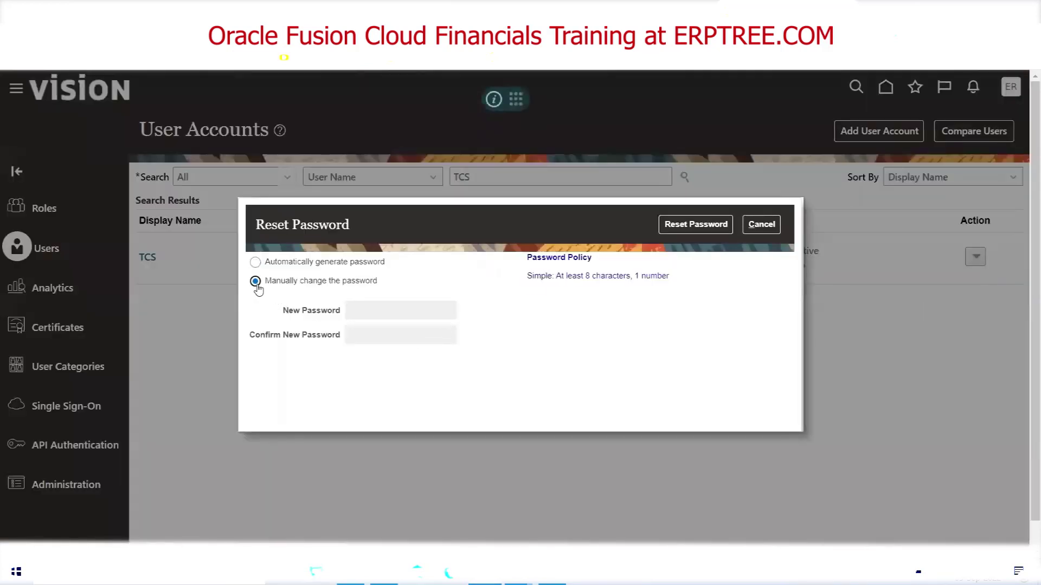
left_click(385, 310)
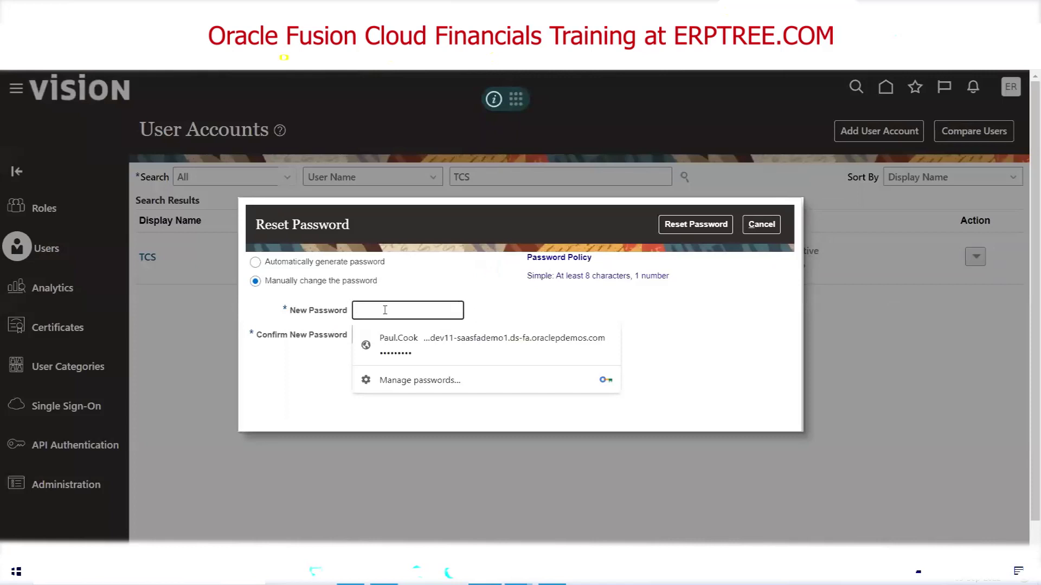
type("Welcome")
key("Tab")
type("Welcome1")
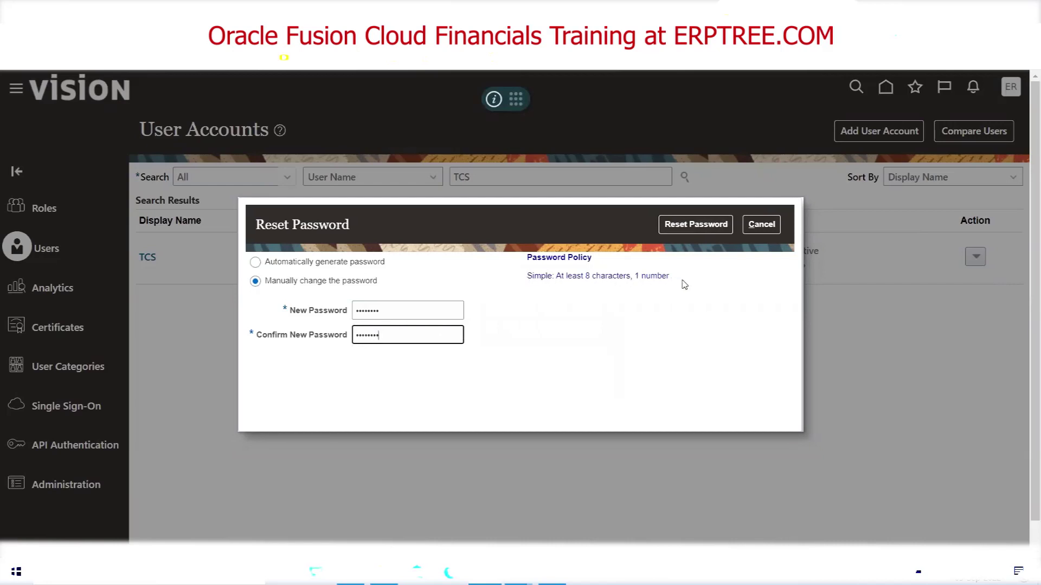
left_click(698, 224)
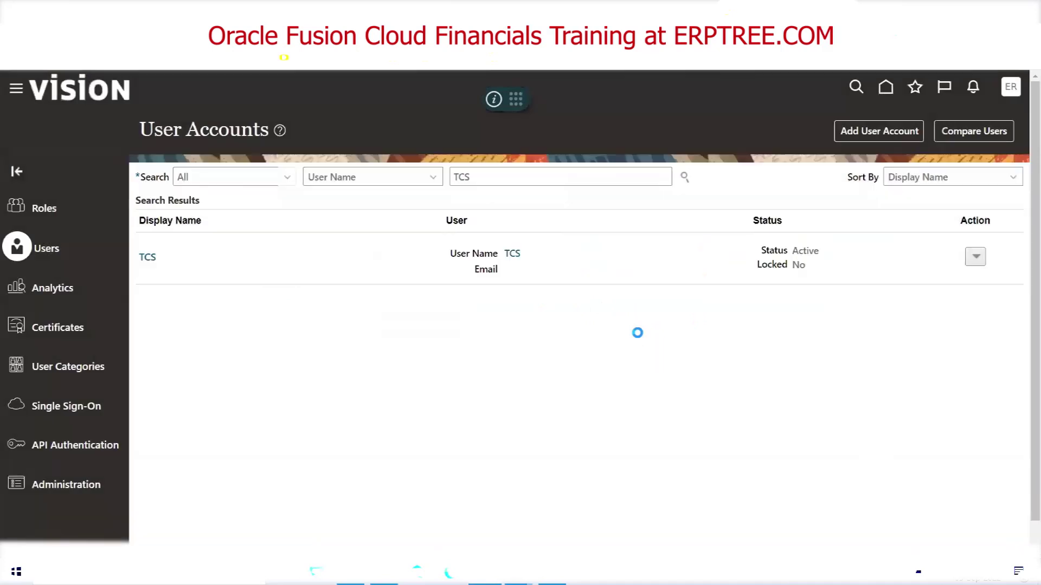
left_click(976, 256)
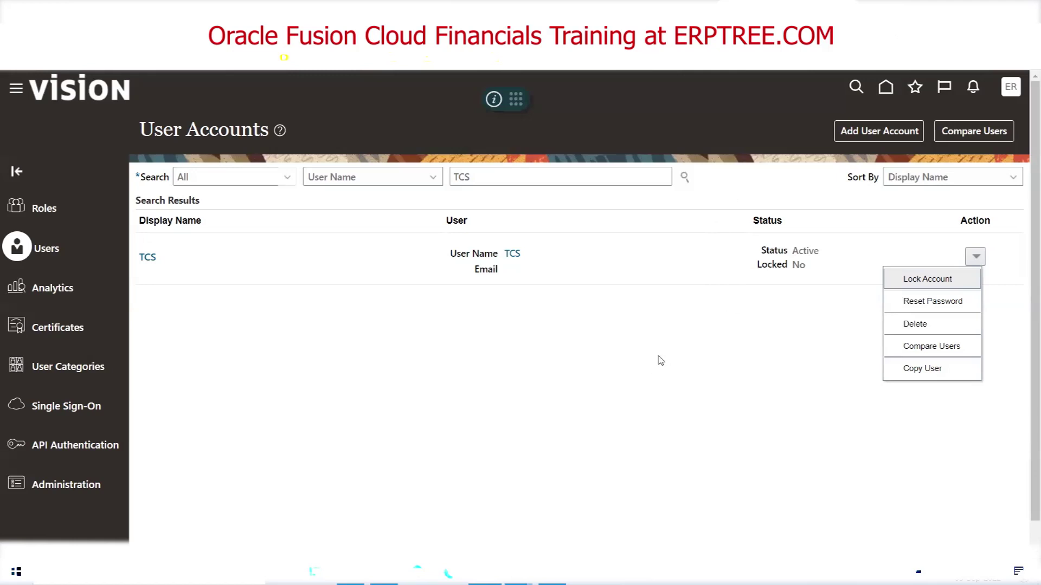
left_click(737, 192)
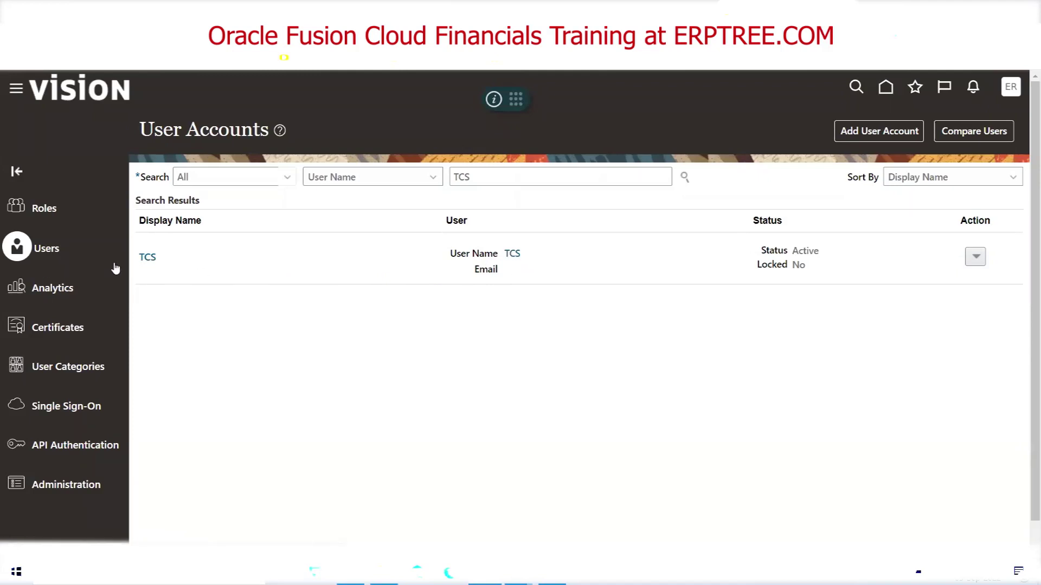
Open the TCS account in edit mode and launch Add Role Membership
left_click(517, 257)
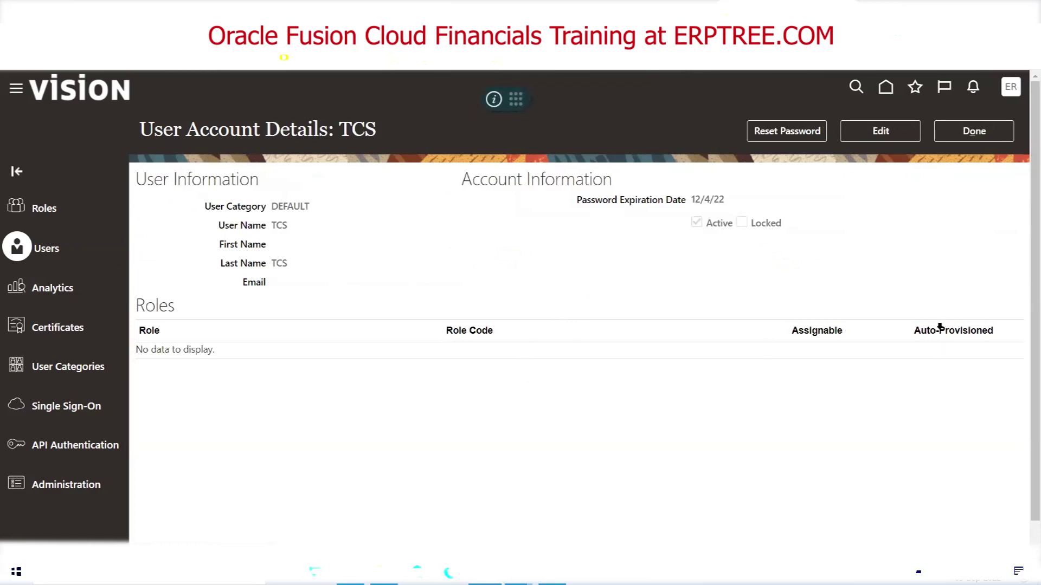
left_click(882, 133)
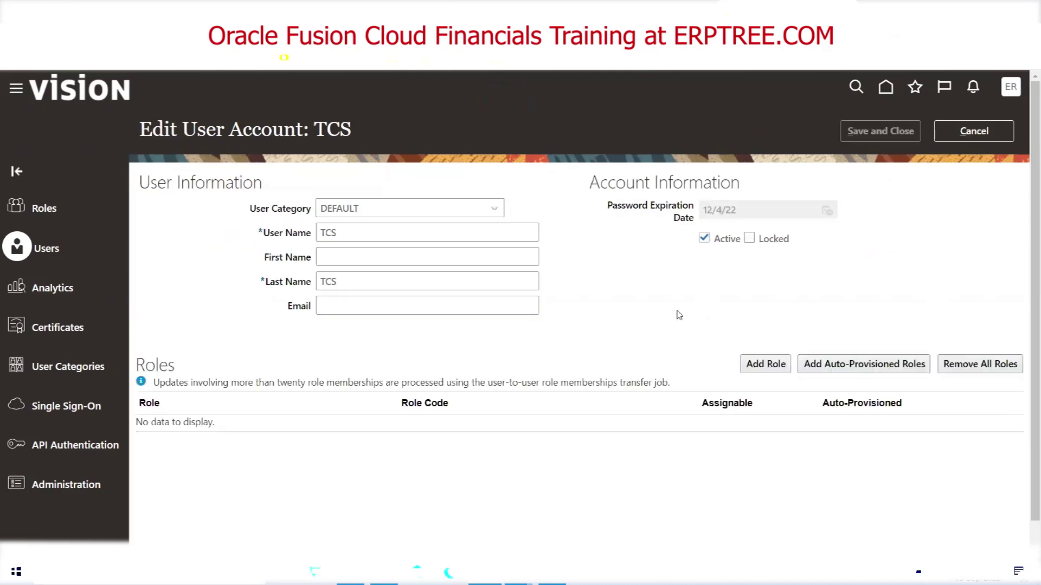
left_click(761, 369)
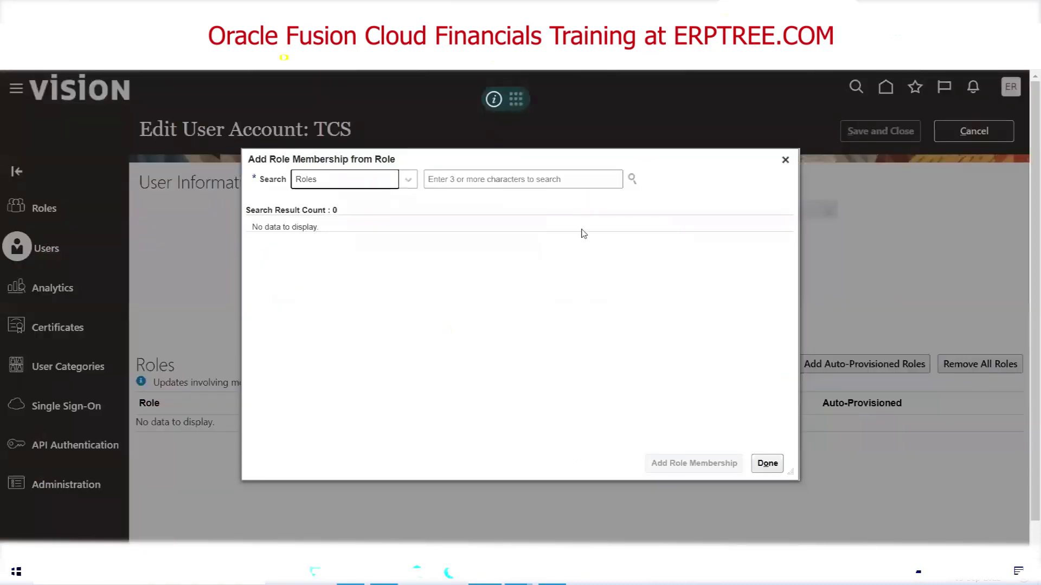
Search roles for the keyword 'Application Implementation' after checking the Excel notes
left_click(503, 171)
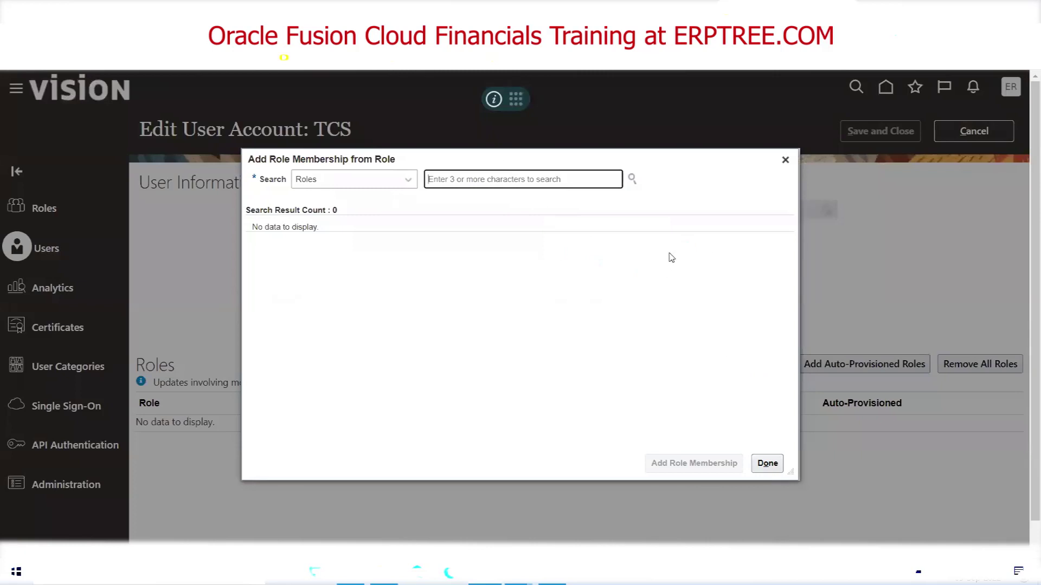
key("alt+Tab")
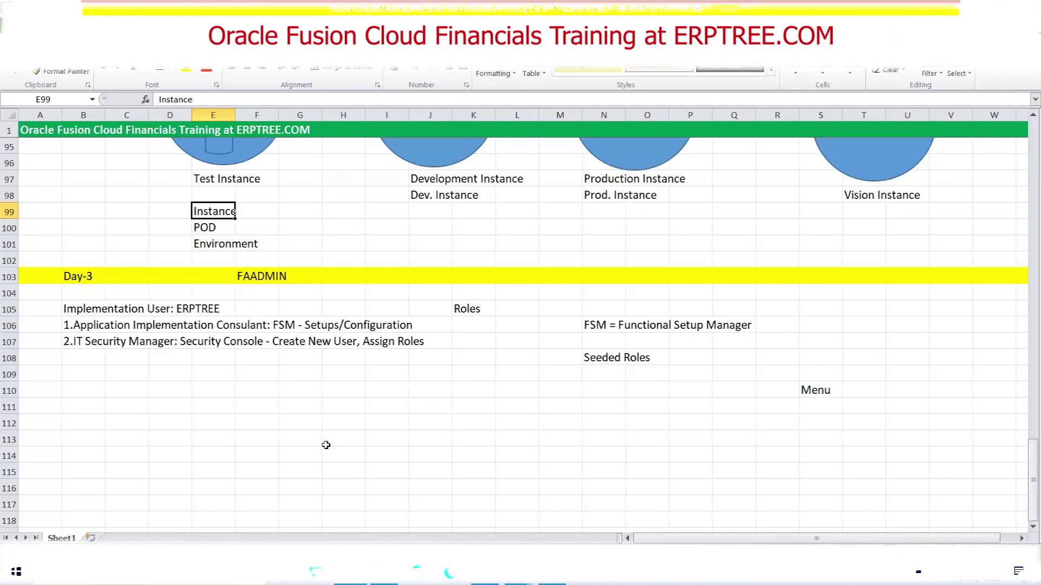
key("alt+Tab")
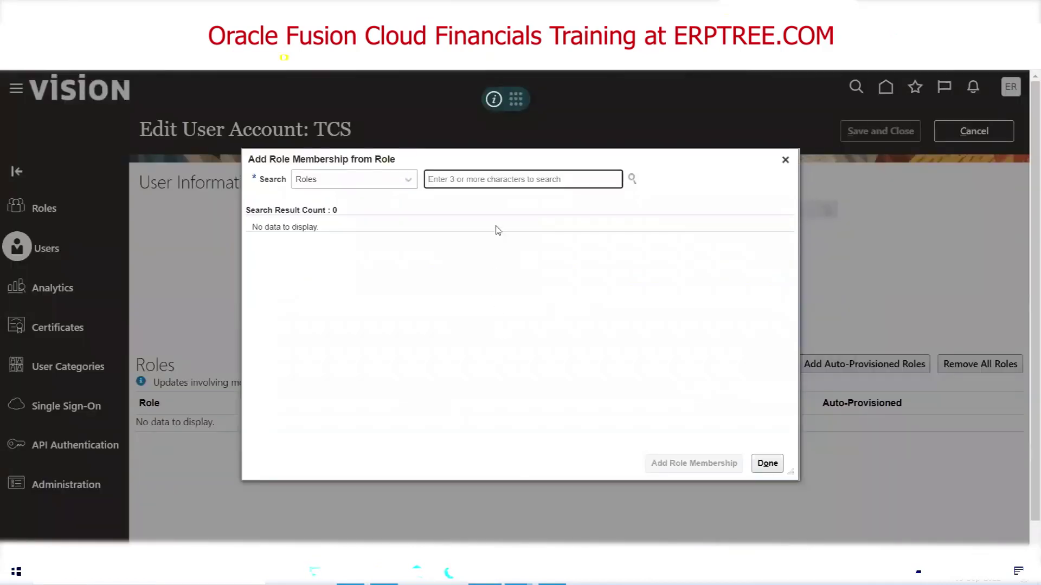
type("Appli")
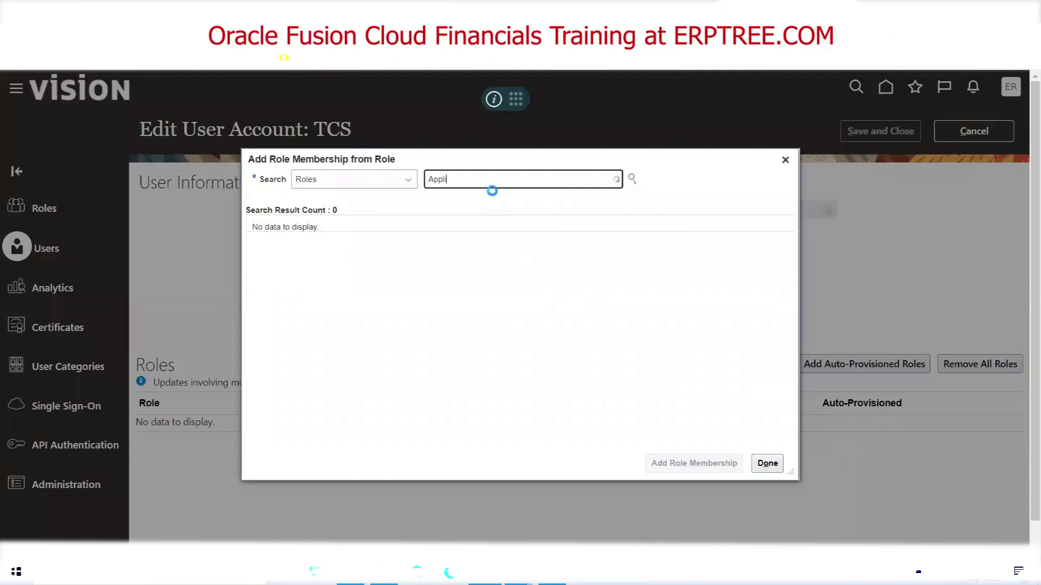
type("cation")
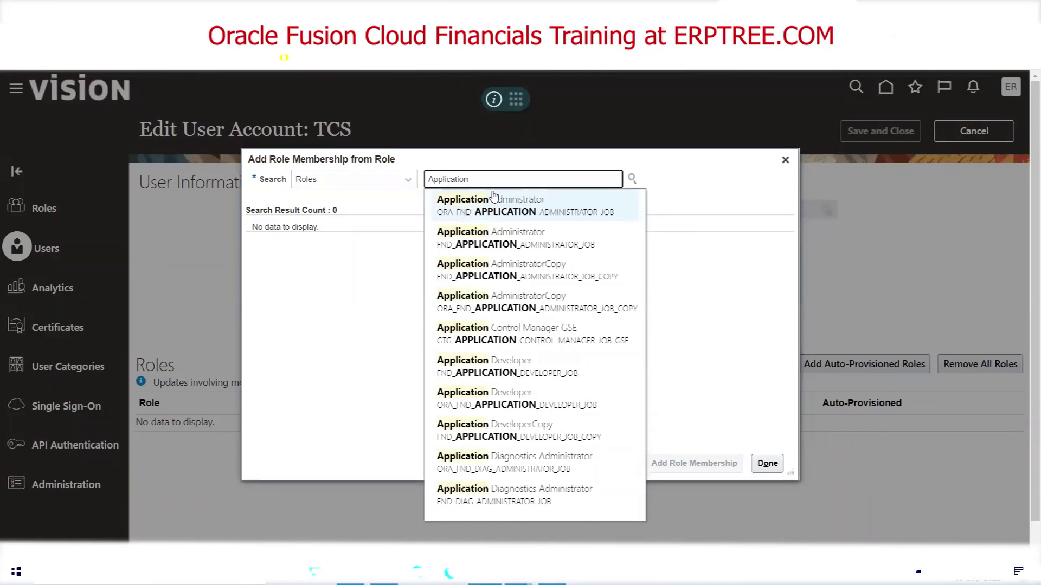
type("Im")
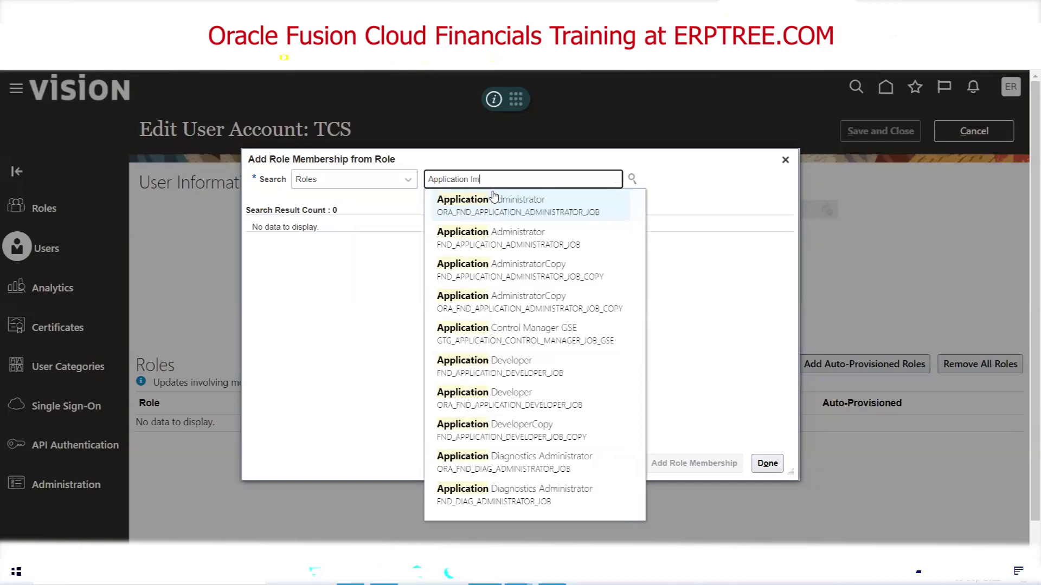
type("plen")
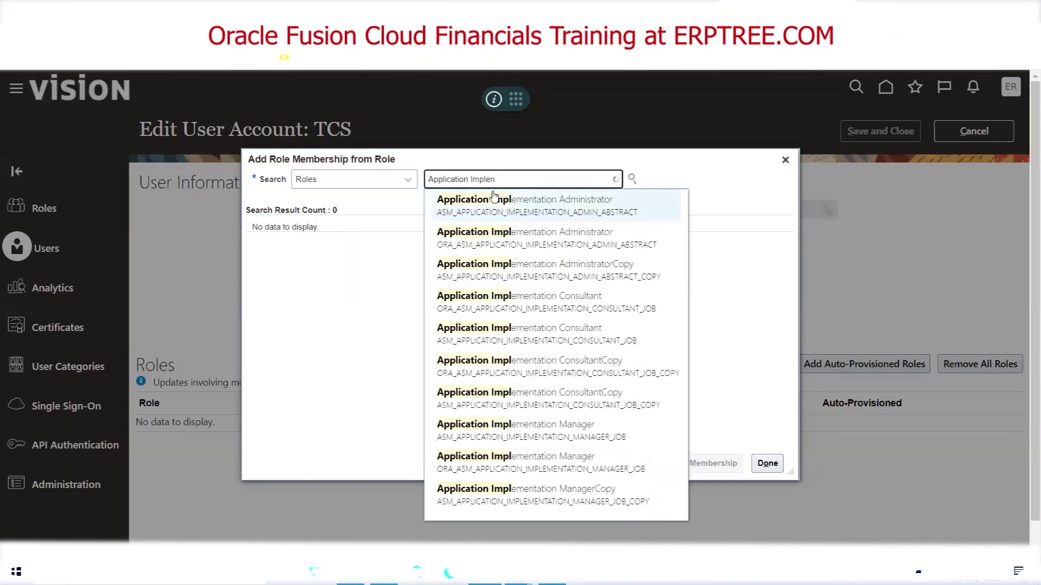
key("BackSpace")
type("me")
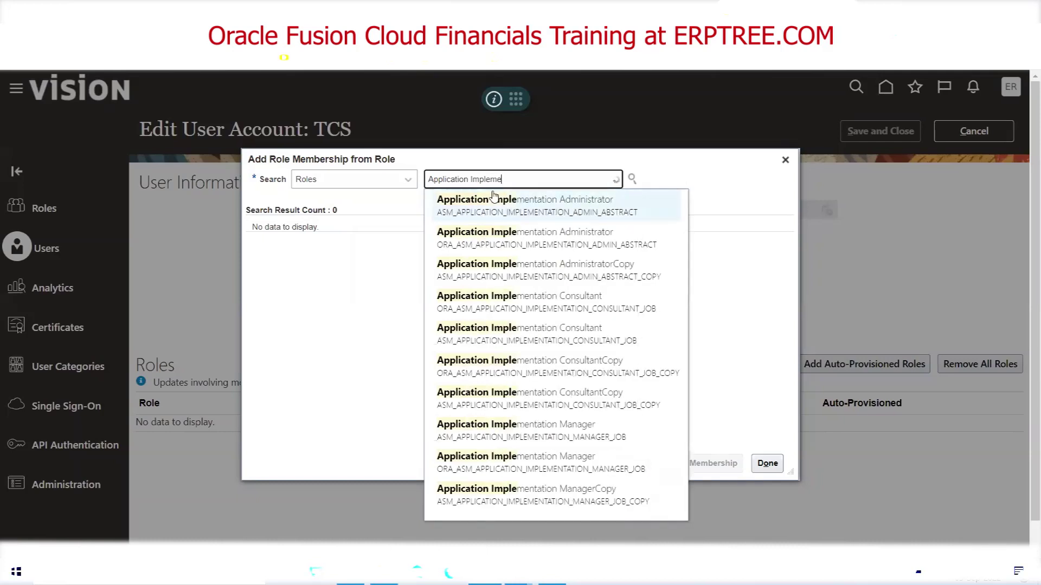
type("ntation")
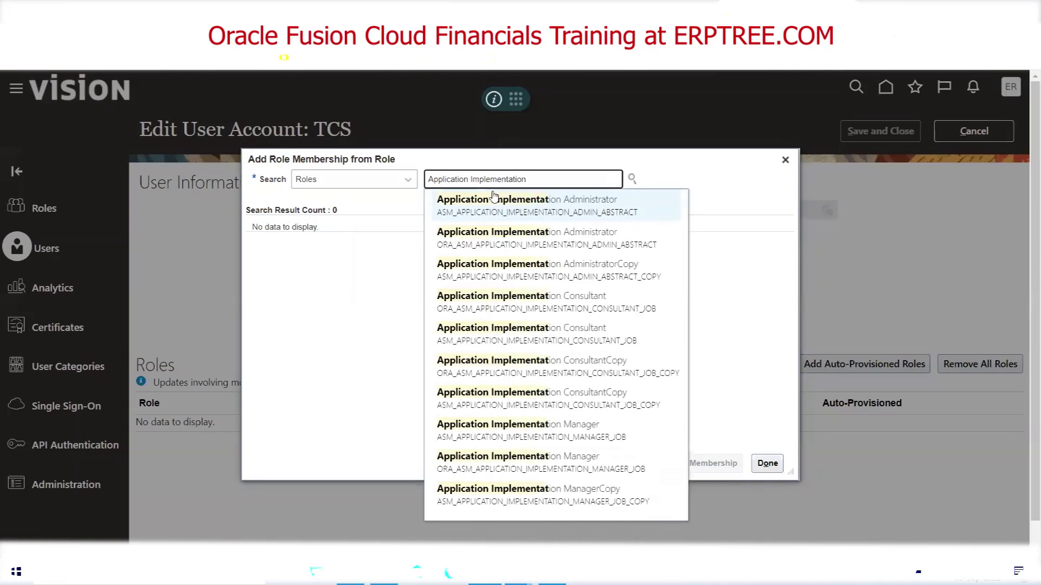
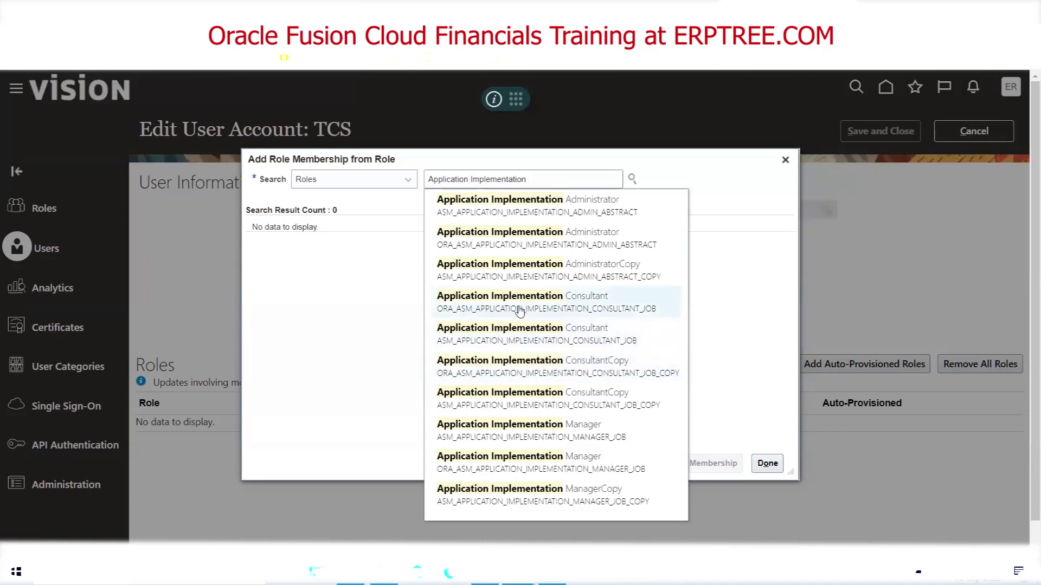
Search for the Application Implementation Consultant role and add it to the TCS user
left_click(549, 181)
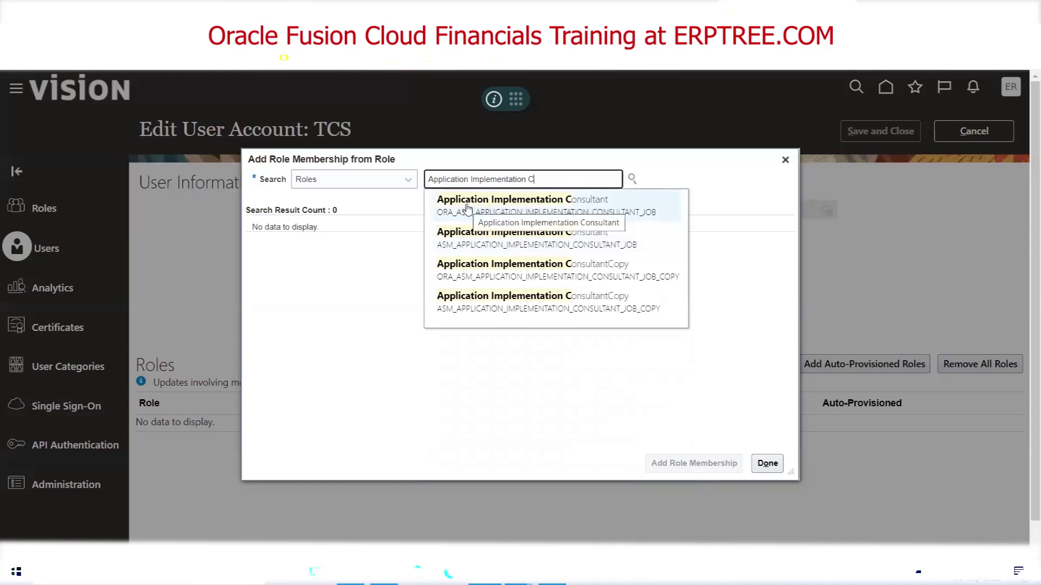
left_click(467, 208)
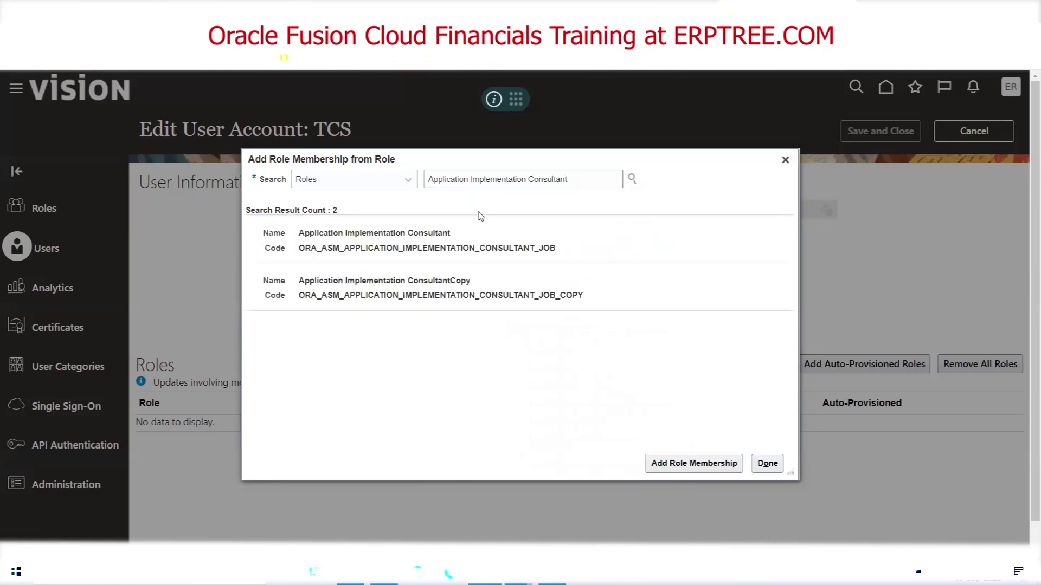
left_click(353, 235)
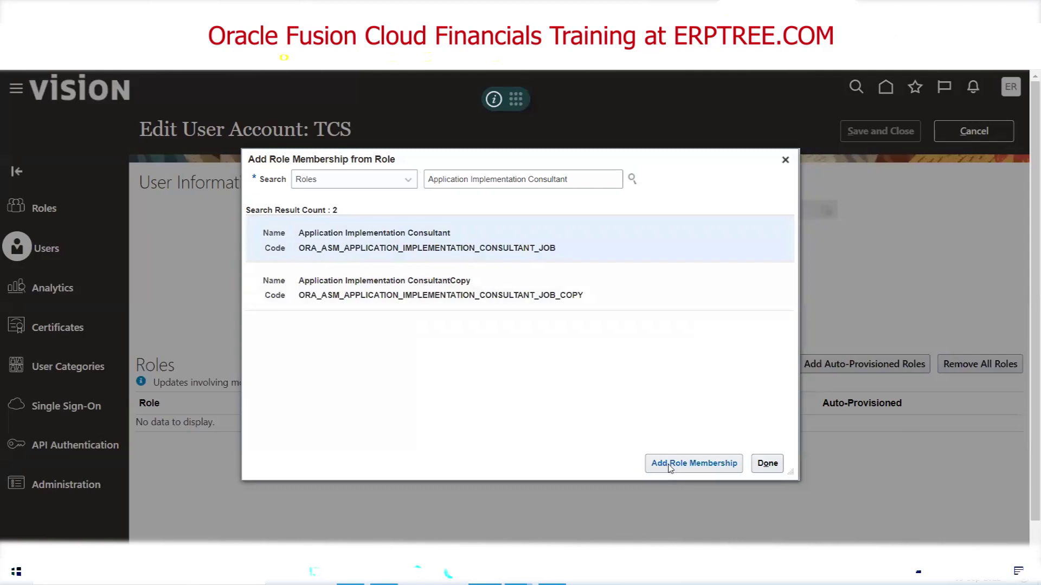
left_click(706, 465)
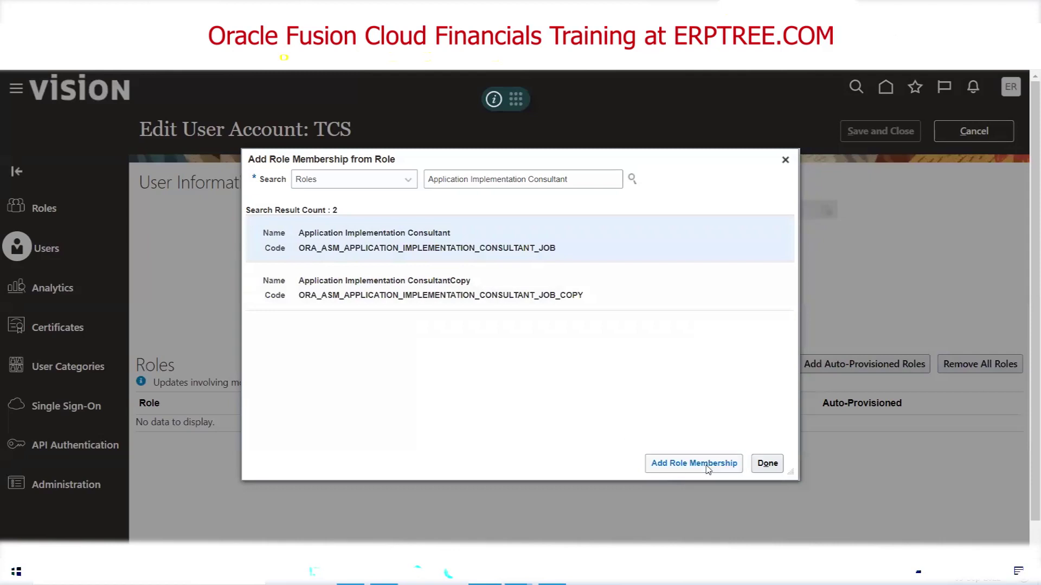
left_click_drag(546, 158, 689, 174)
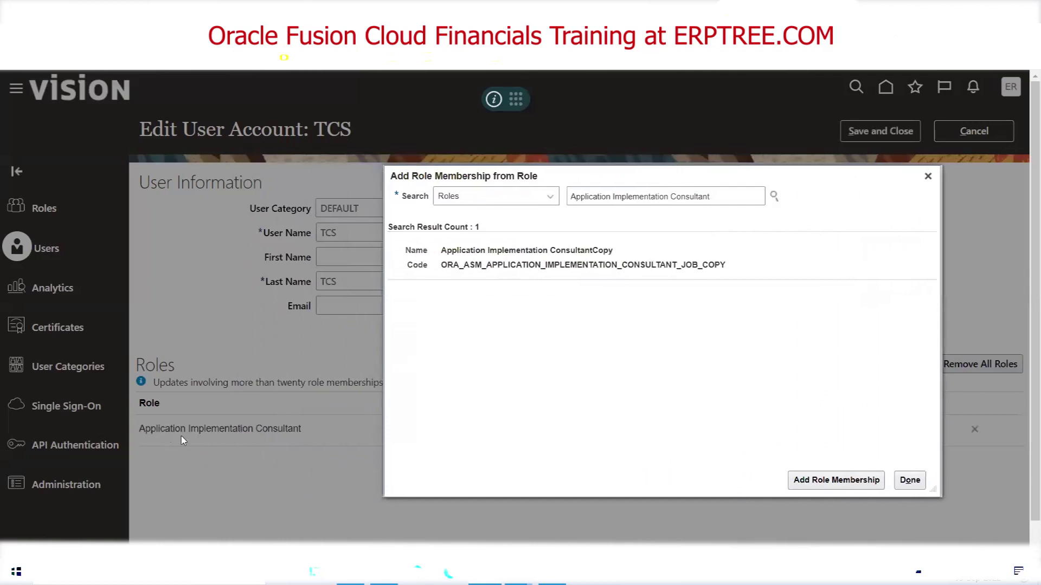
left_click_drag(561, 179, 464, 178)
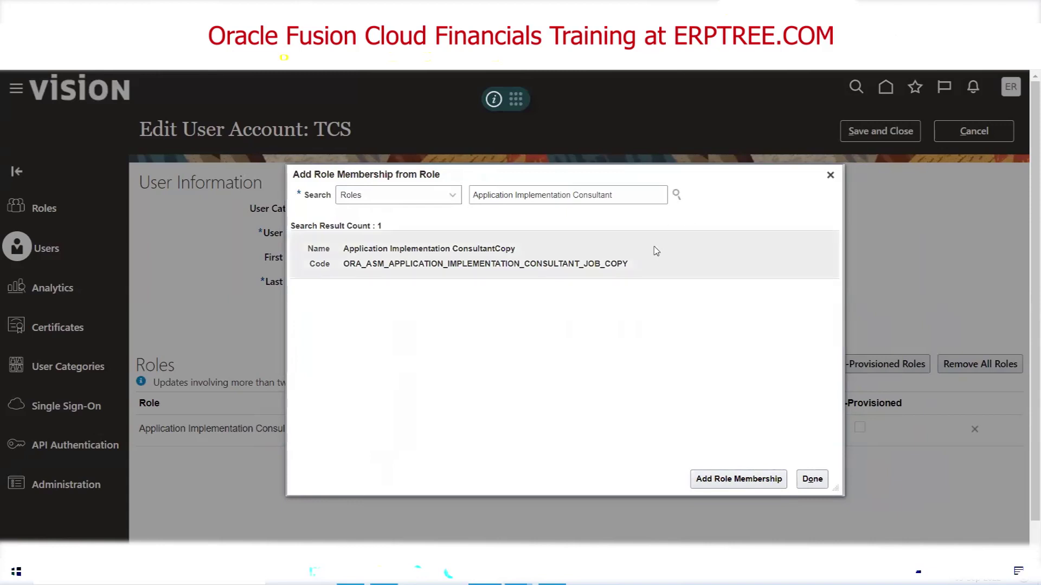
Search 'IT SECURITY', add the IT Security Manager role to TCS, and close the role dialog
left_click(627, 196)
key("ctrl+a")
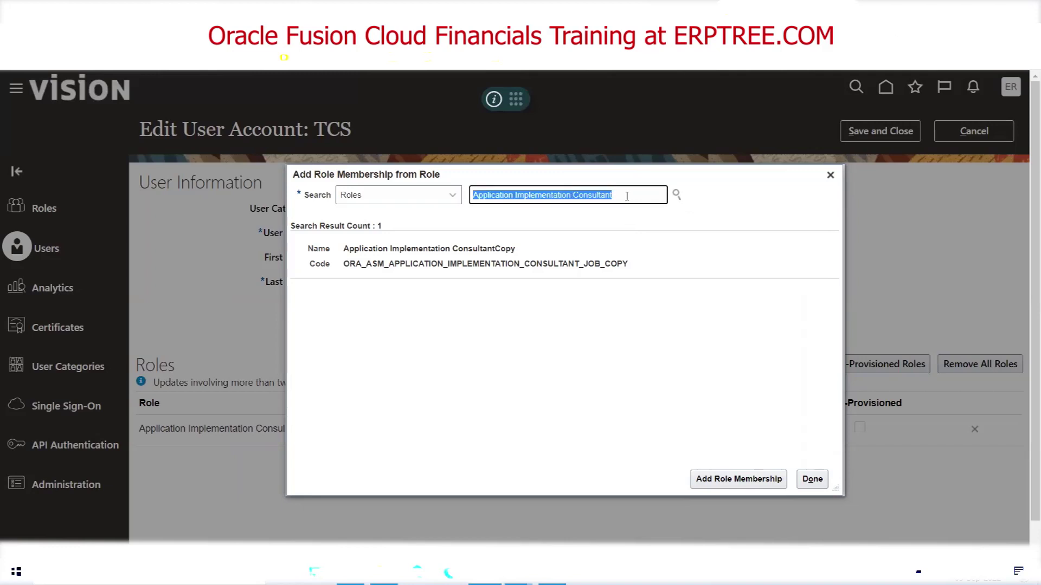
type("IT")
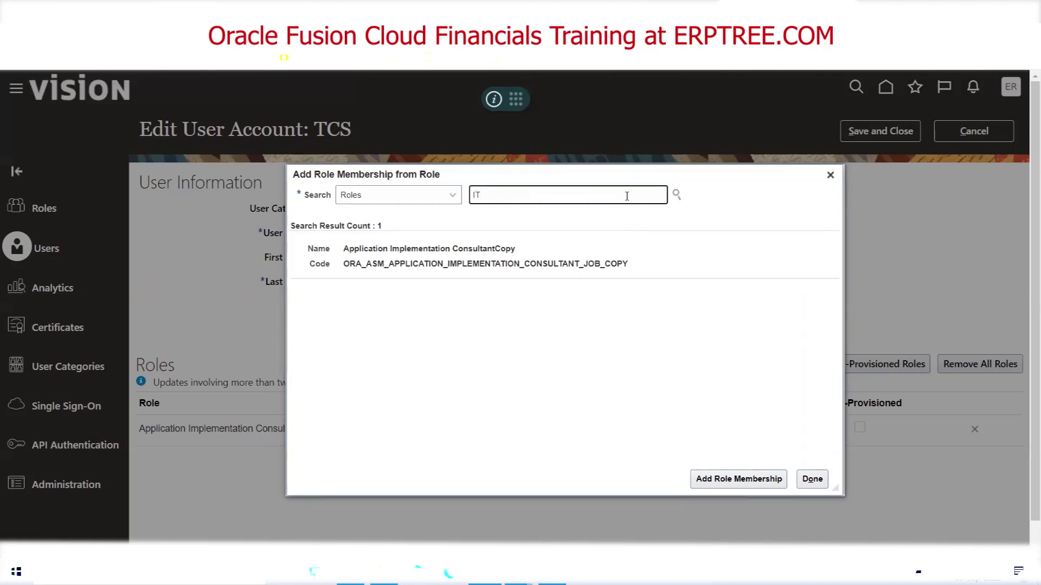
type(" SE")
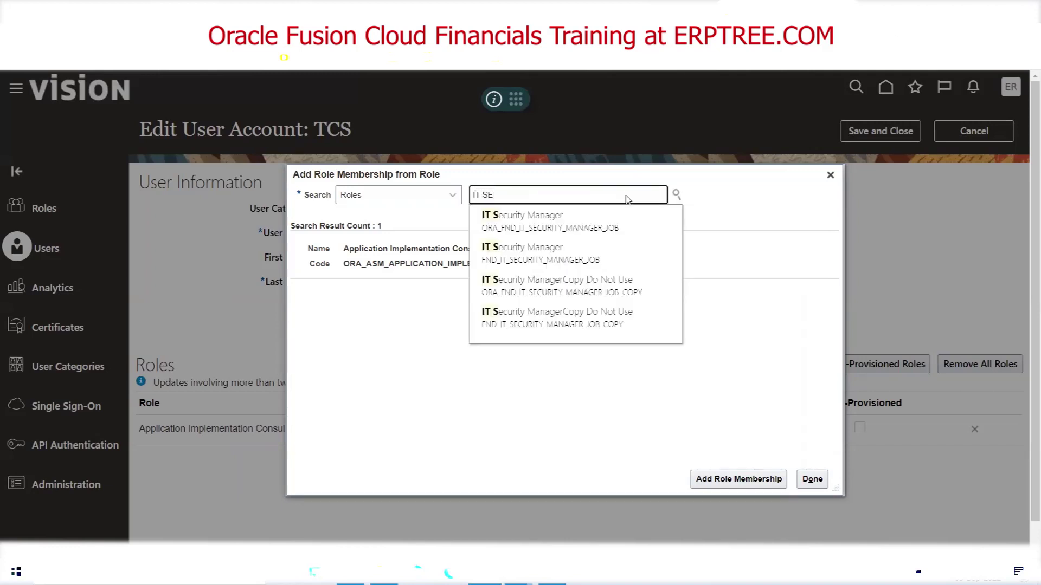
type("URITY")
key("BackSpace")
key("BackSpace")
key("BackSpace")
key("BackSpace")
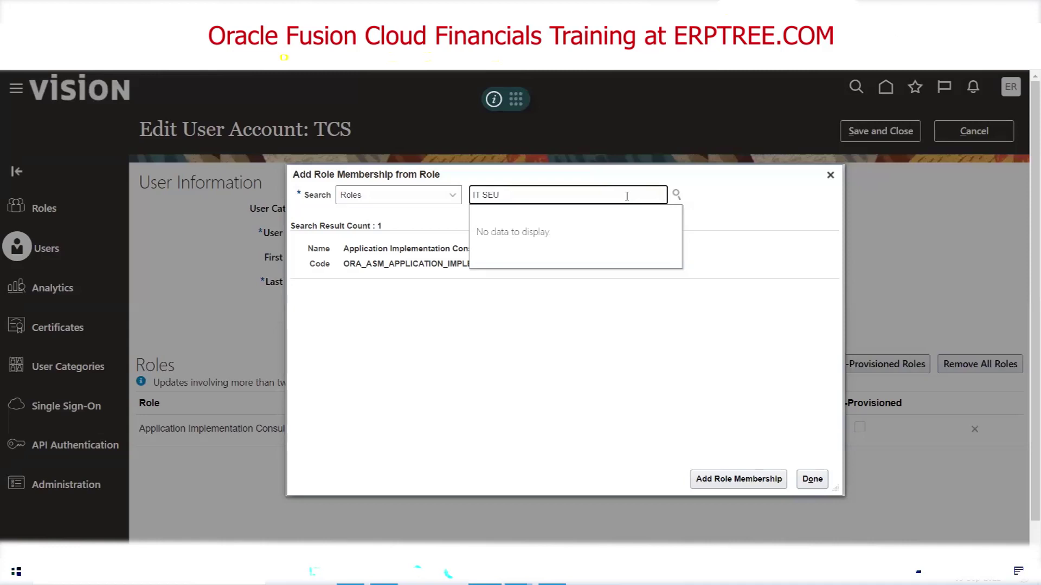
key("BackSpace")
type("C")
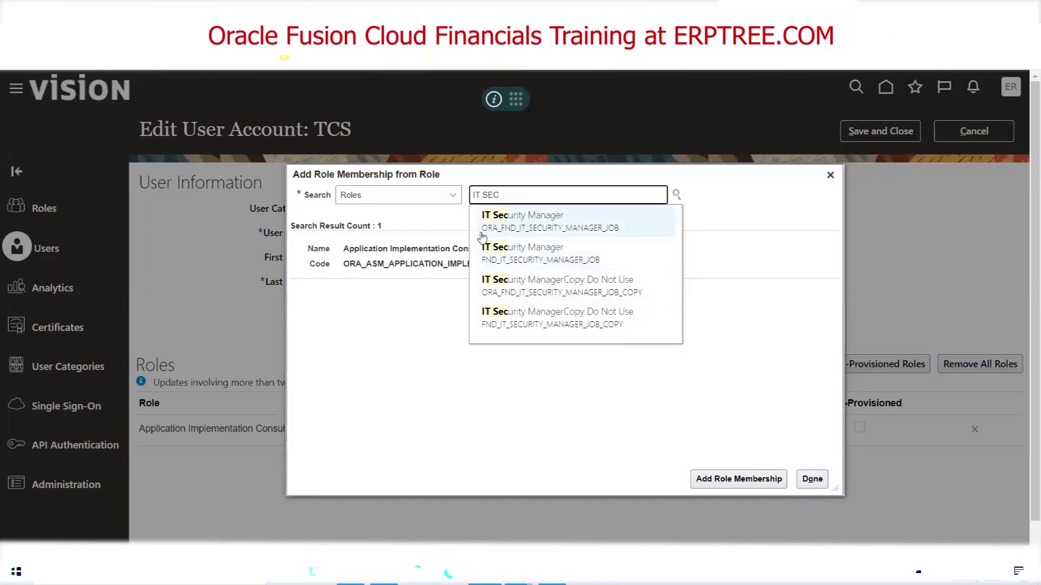
left_click(525, 222)
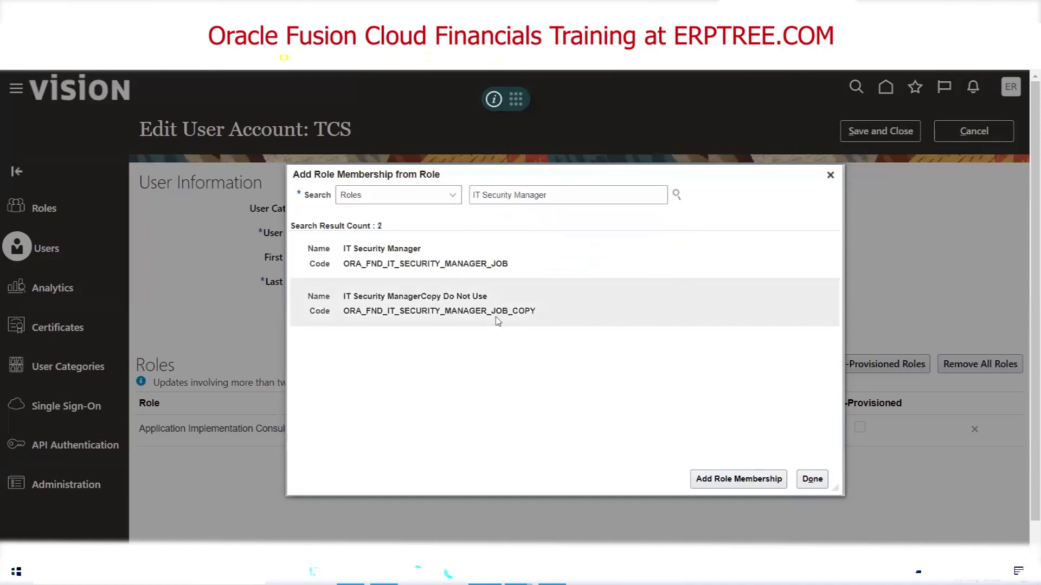
left_click(361, 260)
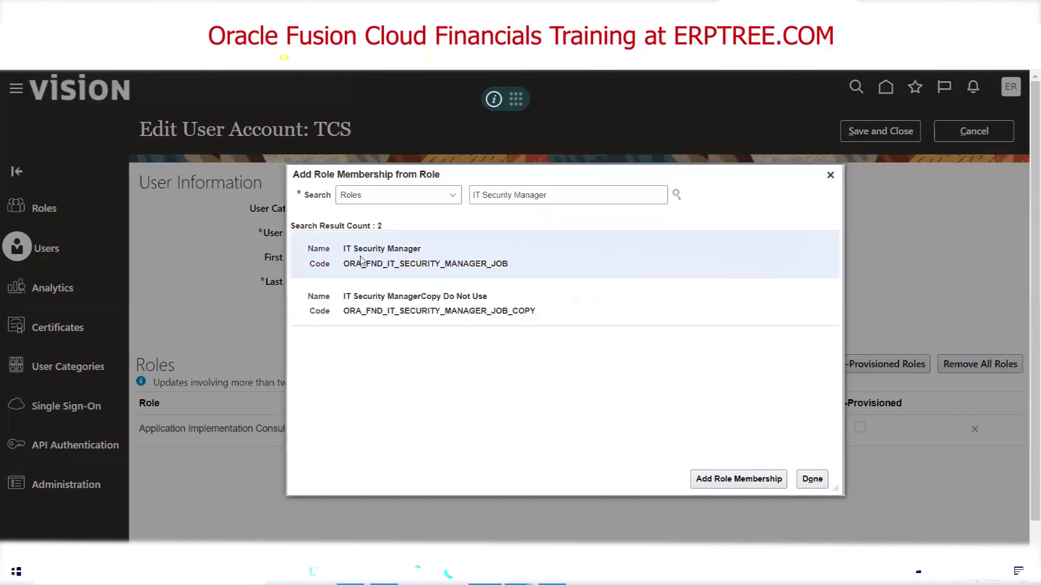
left_click(725, 483)
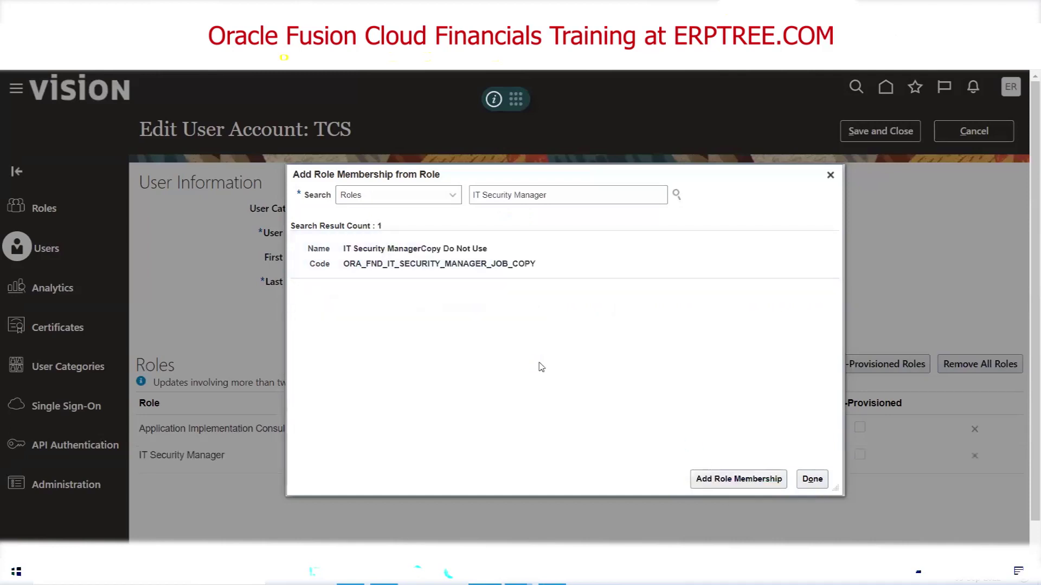
left_click(813, 483)
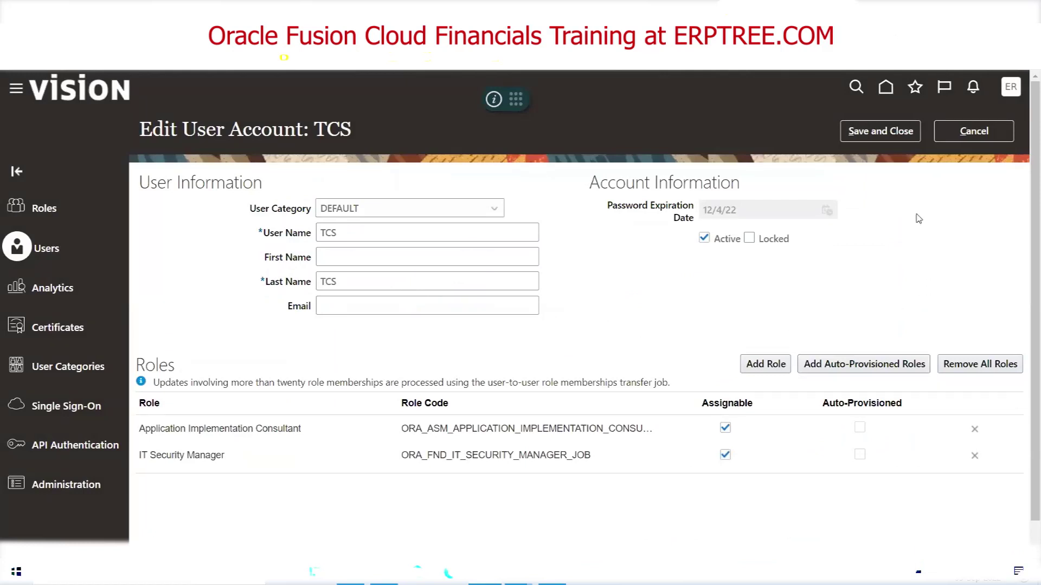
Save the TCS user's two roles and open a blank Add User Account form
left_click(890, 136)
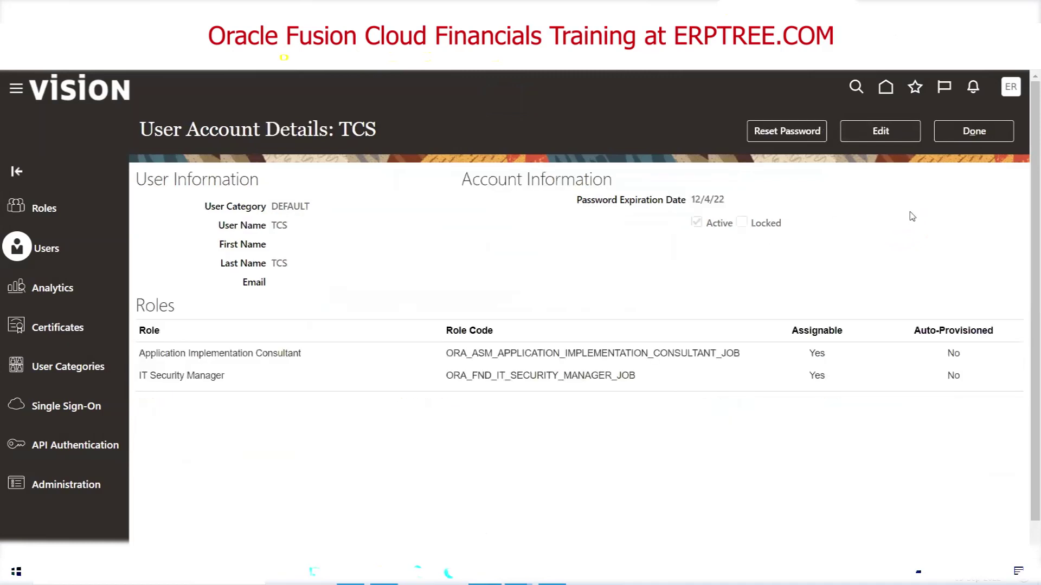
left_click(974, 133)
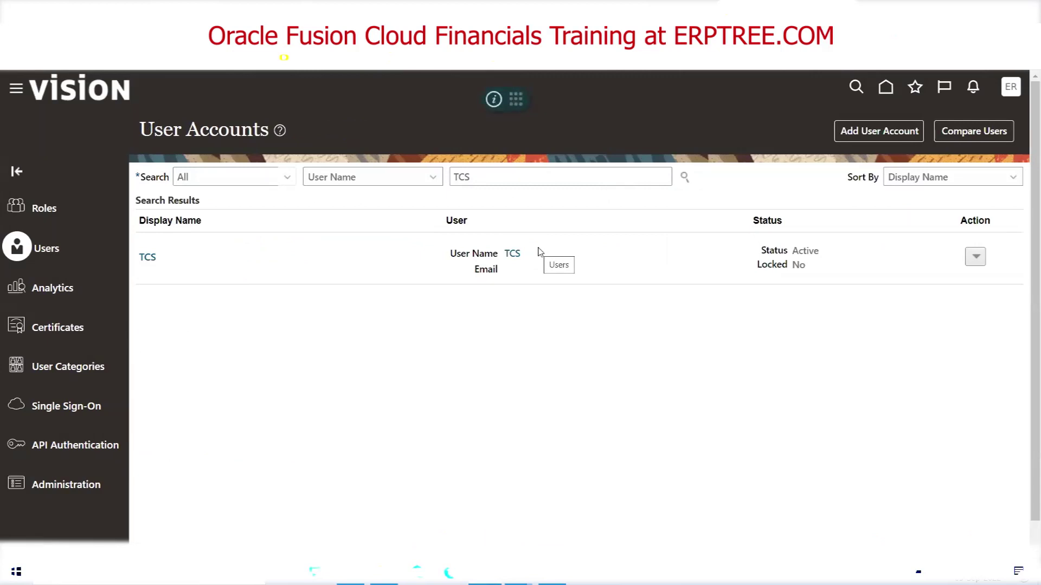
left_click(866, 132)
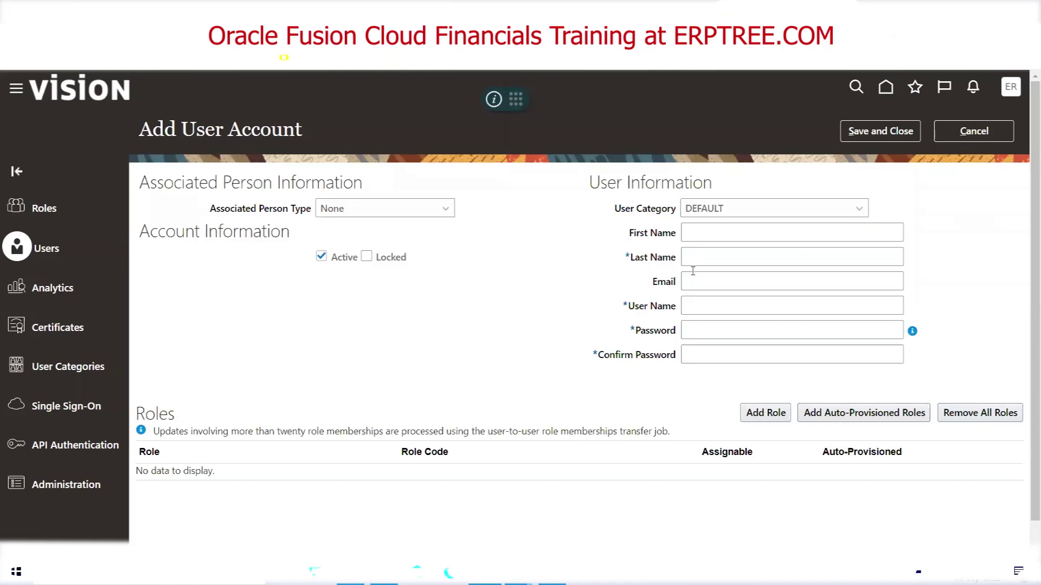
Walk through the new user form's fields from First Name down to Confirm Password
left_click(698, 285)
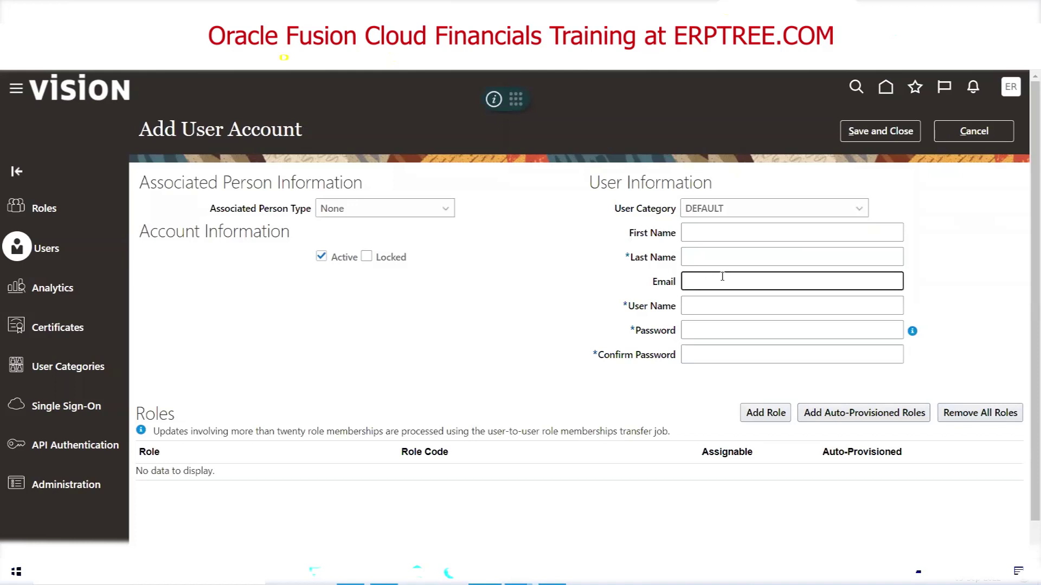
left_click(694, 304)
left_click(607, 269)
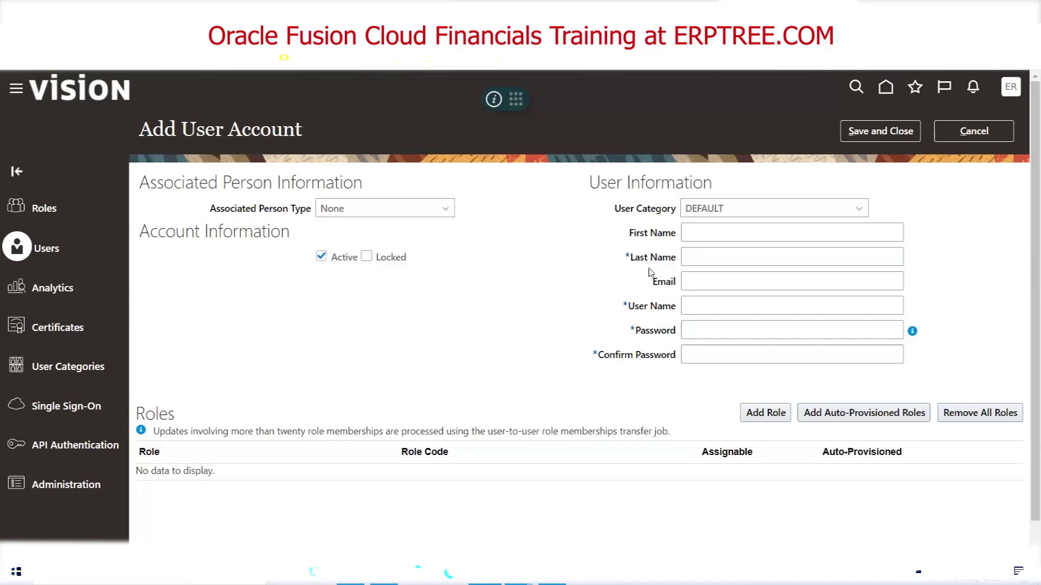
left_click_drag(613, 209, 676, 214)
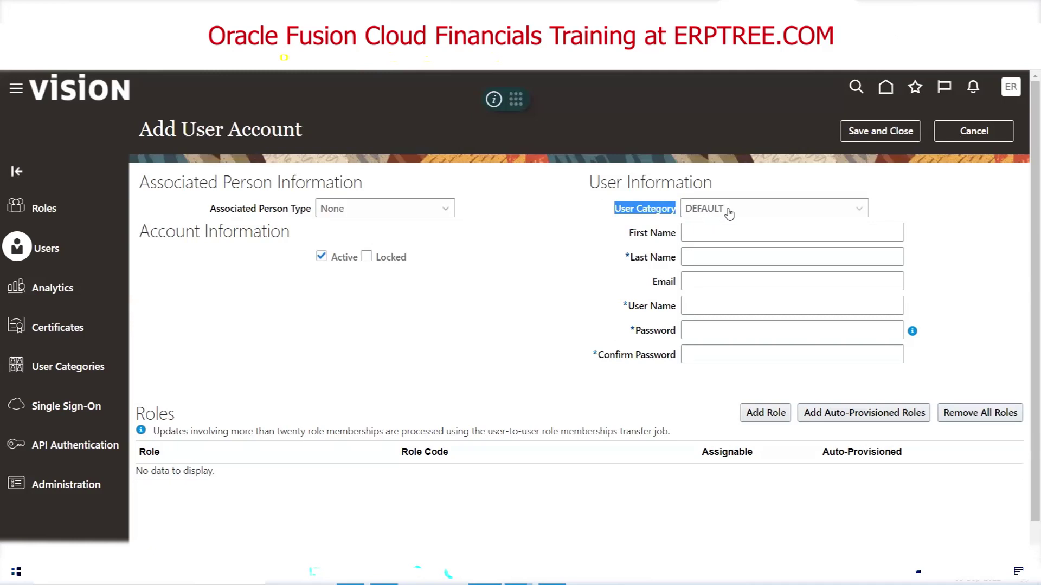
left_click(632, 240)
left_click_drag(632, 240, 690, 331)
Enter last name FDSFSDF and first name X to see the User Name update
left_click(689, 258)
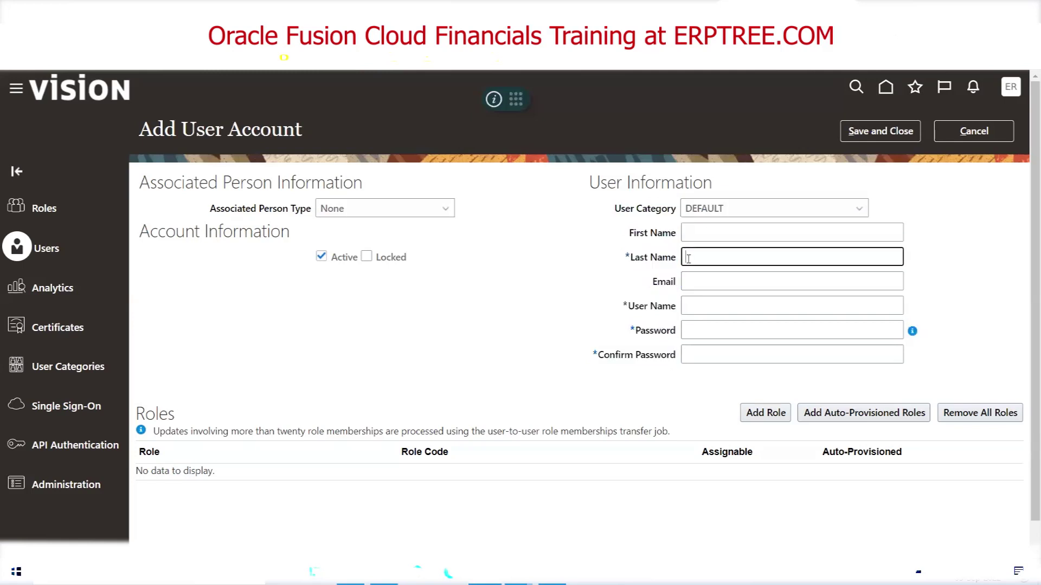
type("FDSFSDF")
key("Tab")
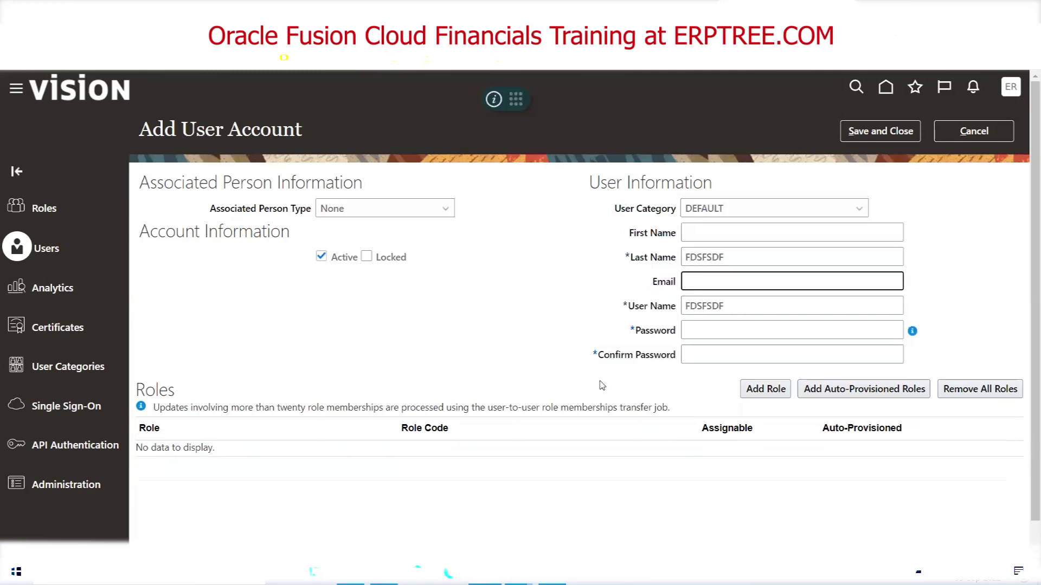
key("shift+Tab")
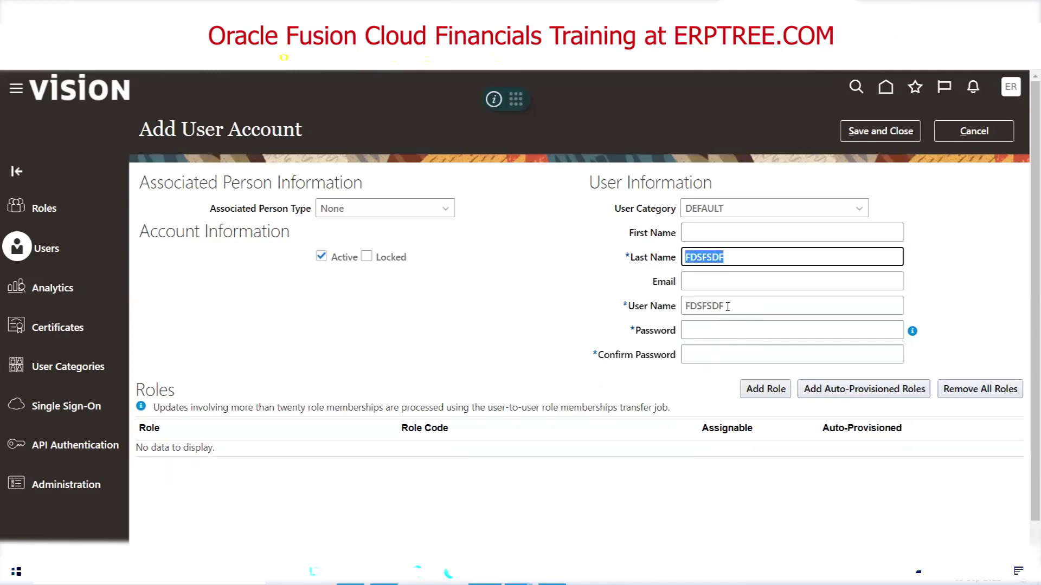
key("Tab")
key("Tab")
left_click(688, 233)
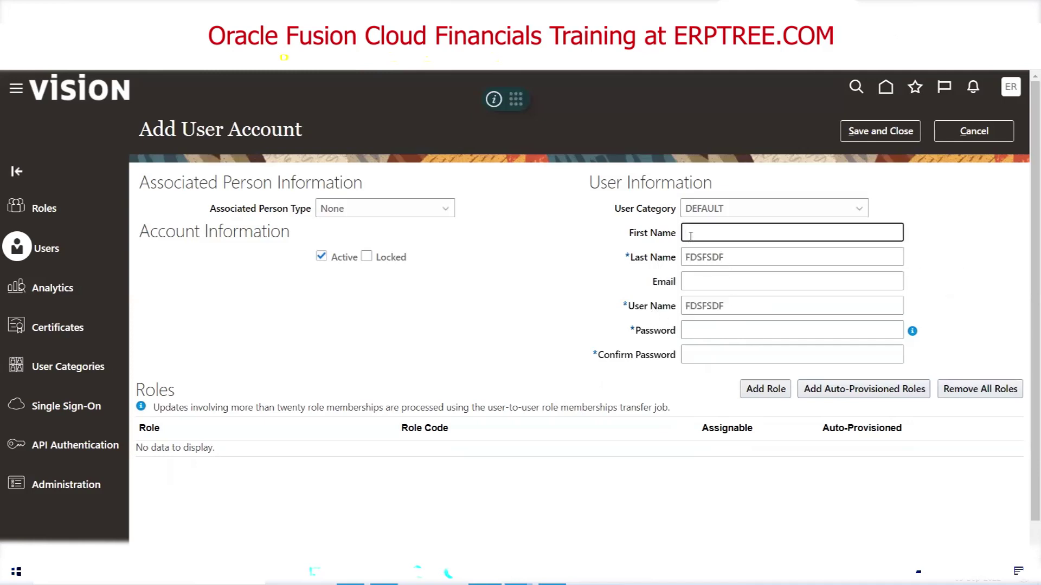
type("X")
key("Tab")
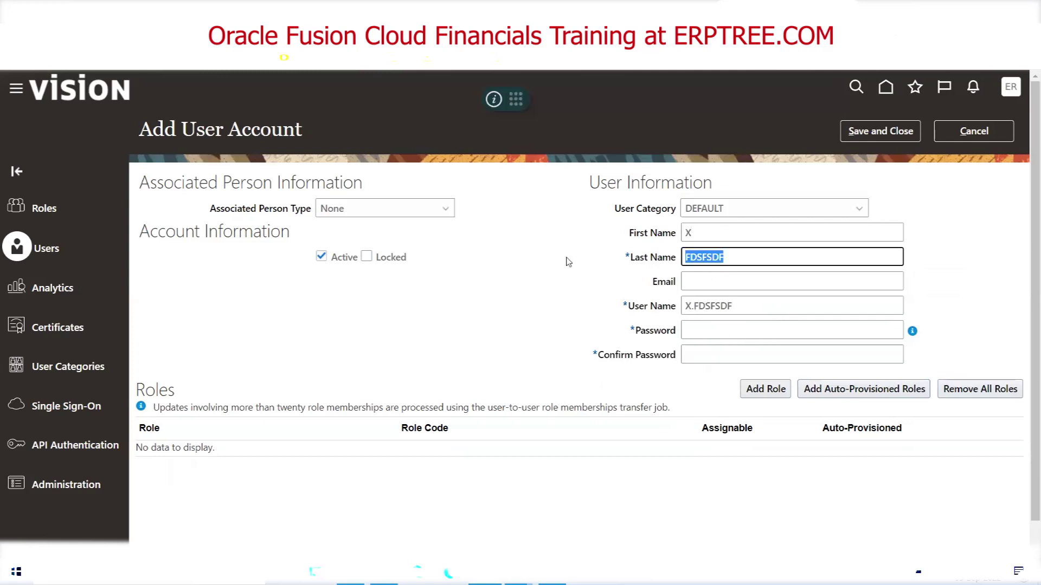
Add a dummy email address, then overwrite the generated User Name with XXXXX and erase it
left_click(694, 279)
type("DSFSDF")
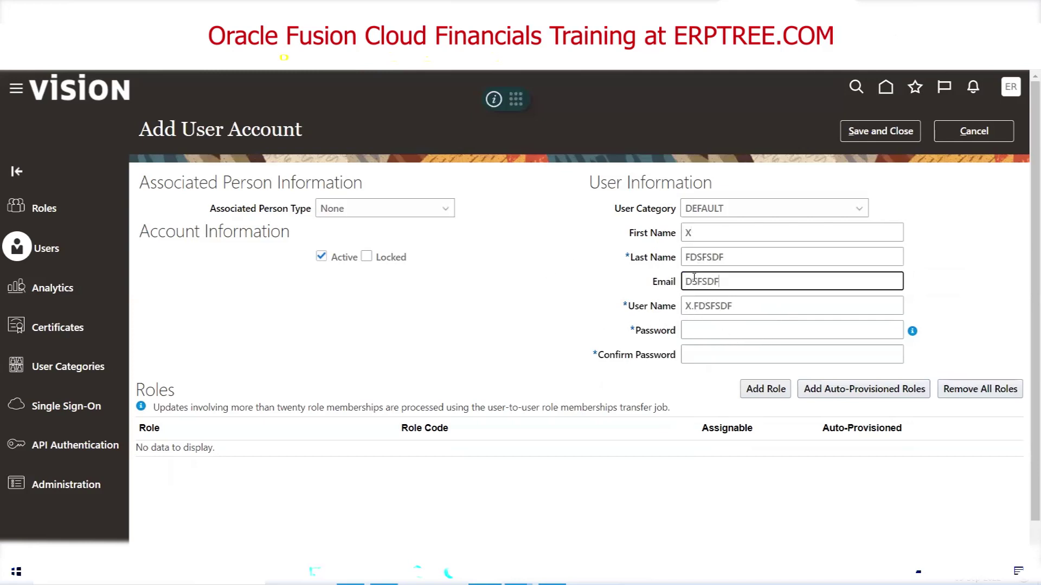
type("@GMAIL.COM")
key("Tab")
left_click(933, 287)
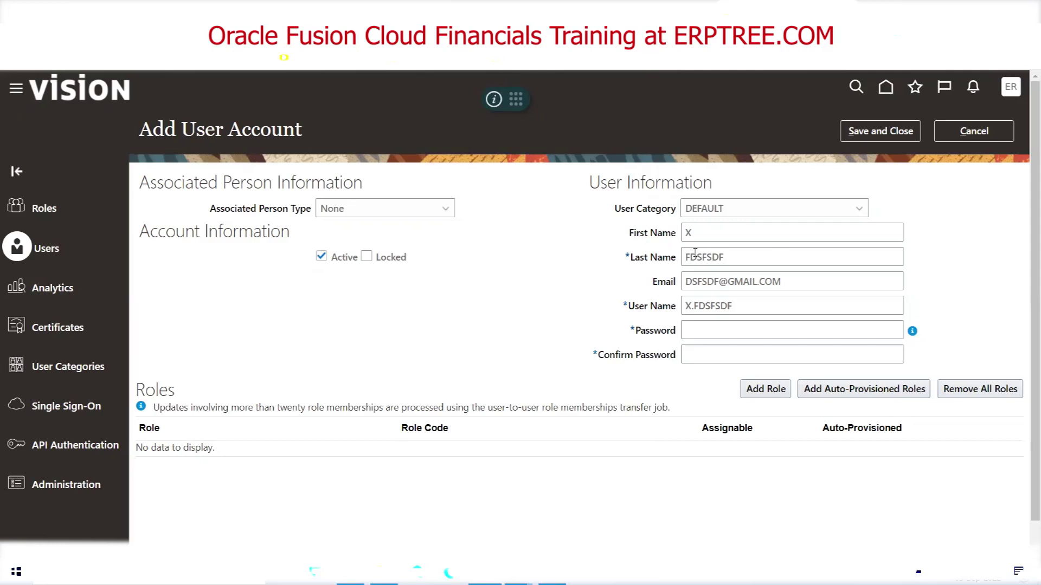
double_click(746, 309)
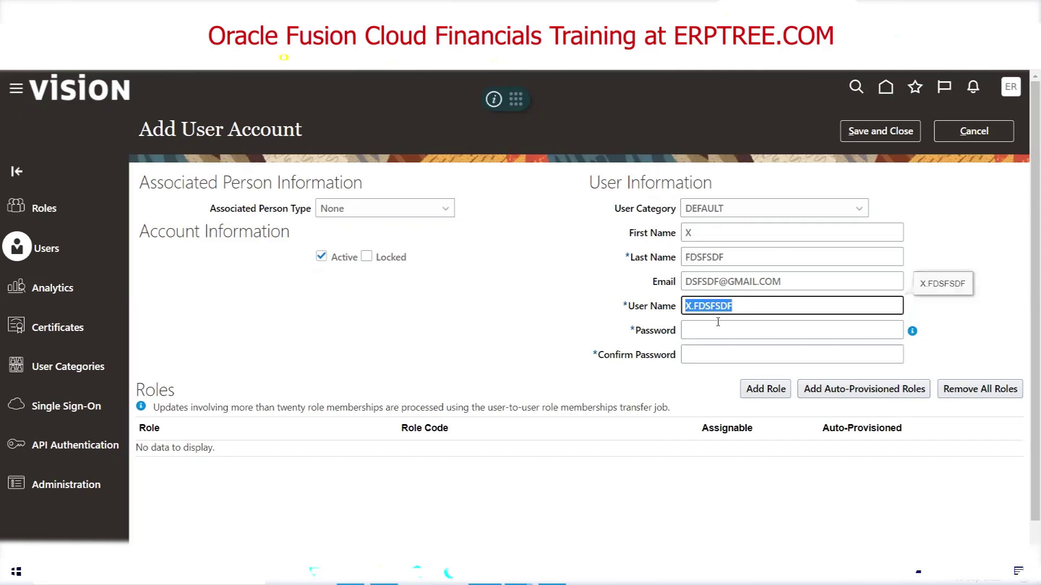
key("BackSpace")
type("X")
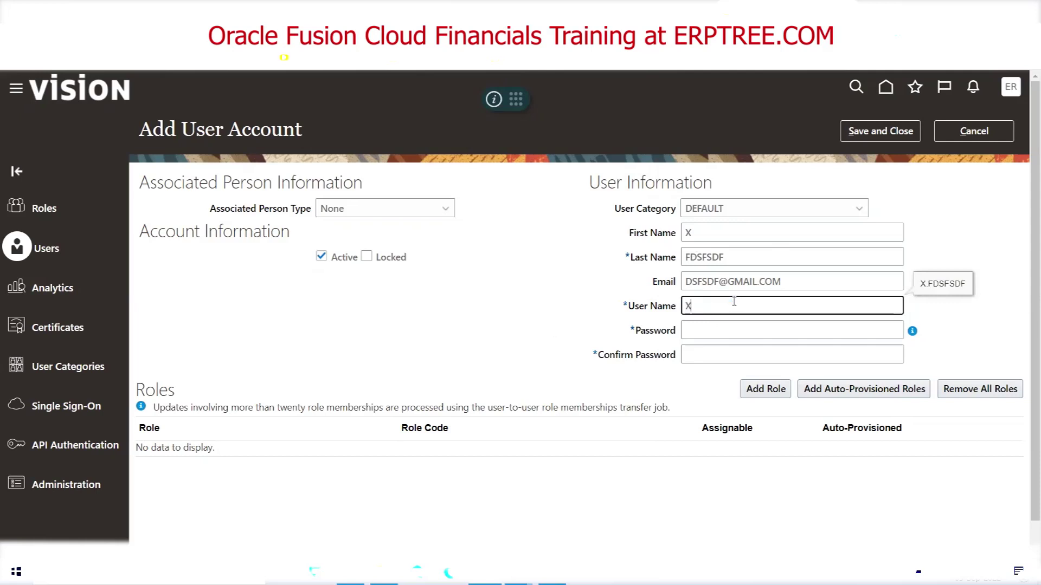
type("XXXX")
key("BackSpace")
key("BackSpace")
key("BackSpace")
key("BackSpace")
key("BackSpace")
Change the names to A and BBB, then cancel the unsaved user form
double_click(717, 233)
type("DSFS")
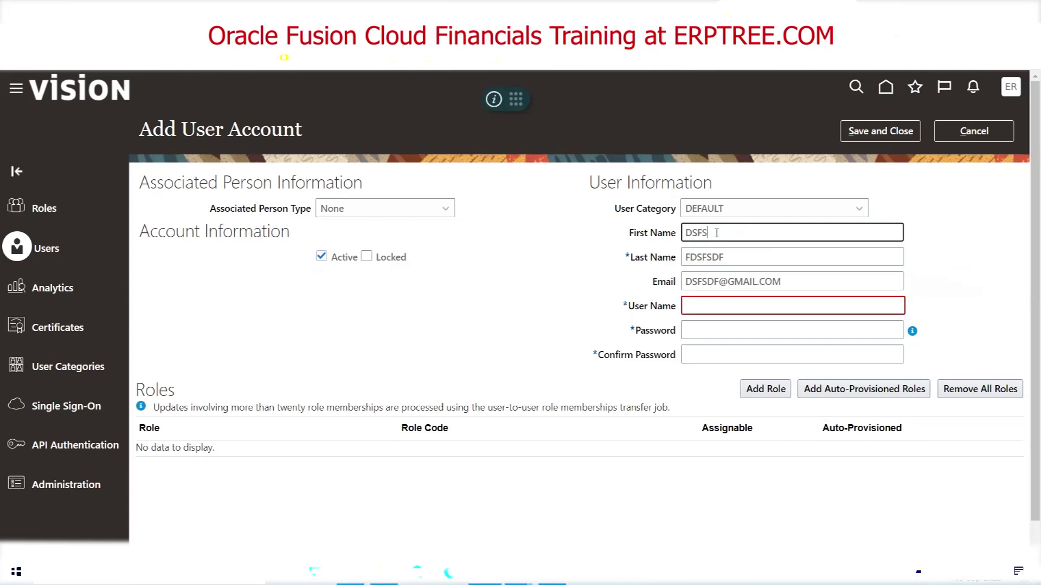
key("BackSpace")
key("BackSpace")
key("BackSpace")
key("BackSpace")
type("A")
key("Tab")
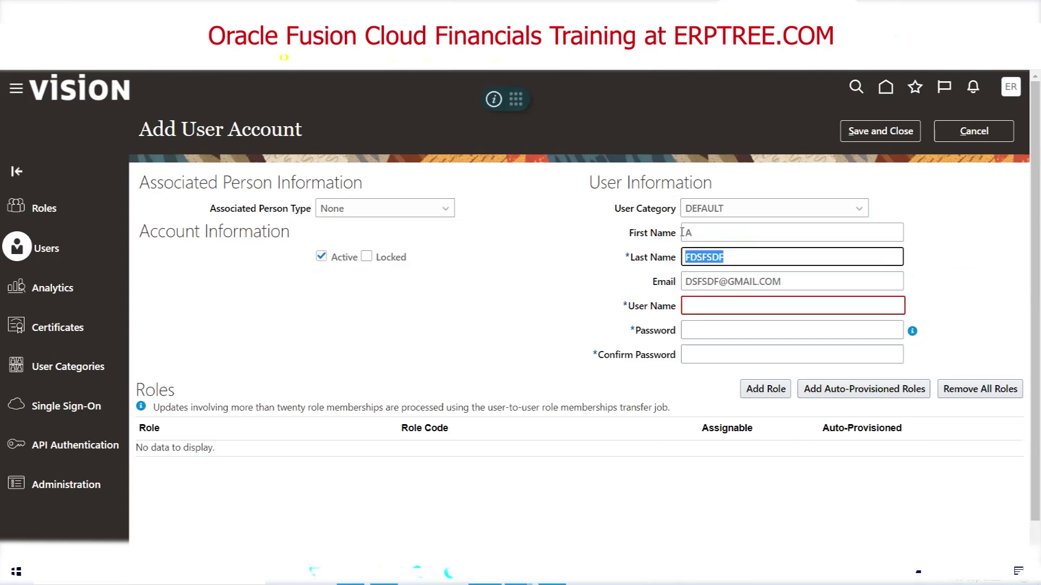
type("BBB")
key("Tab")
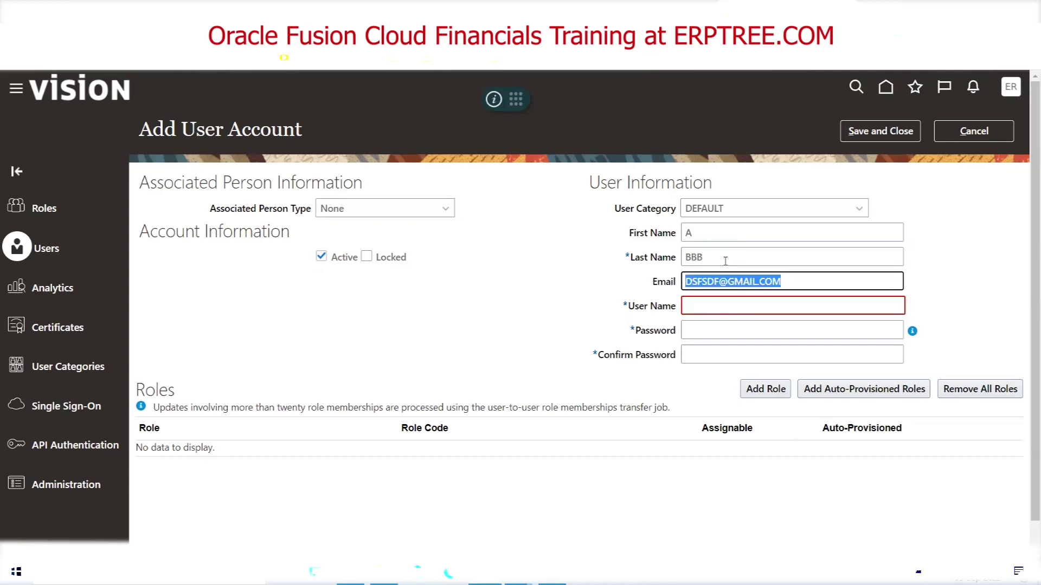
key("Tab")
left_click(974, 131)
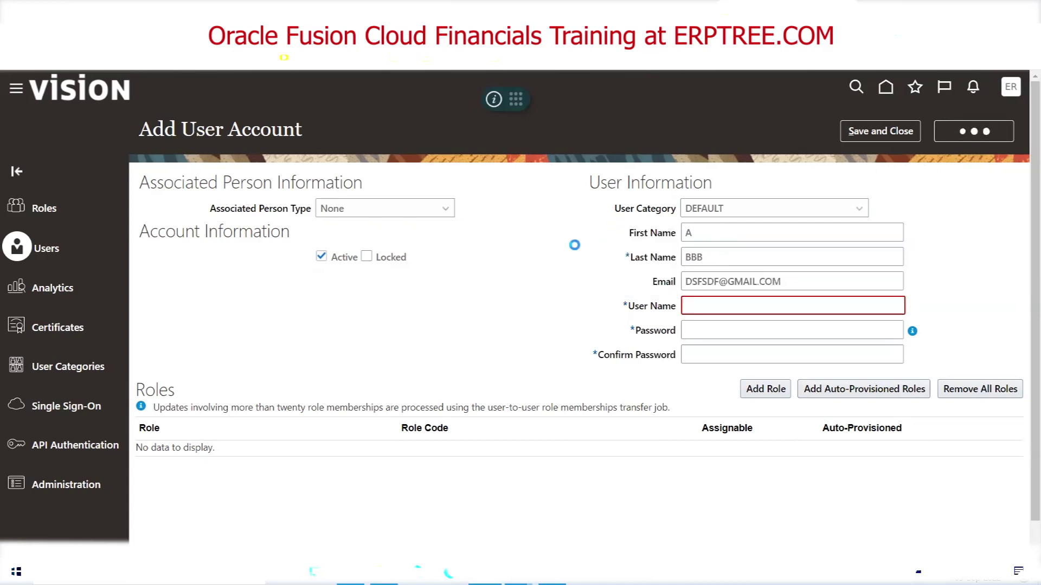
left_click(877, 131)
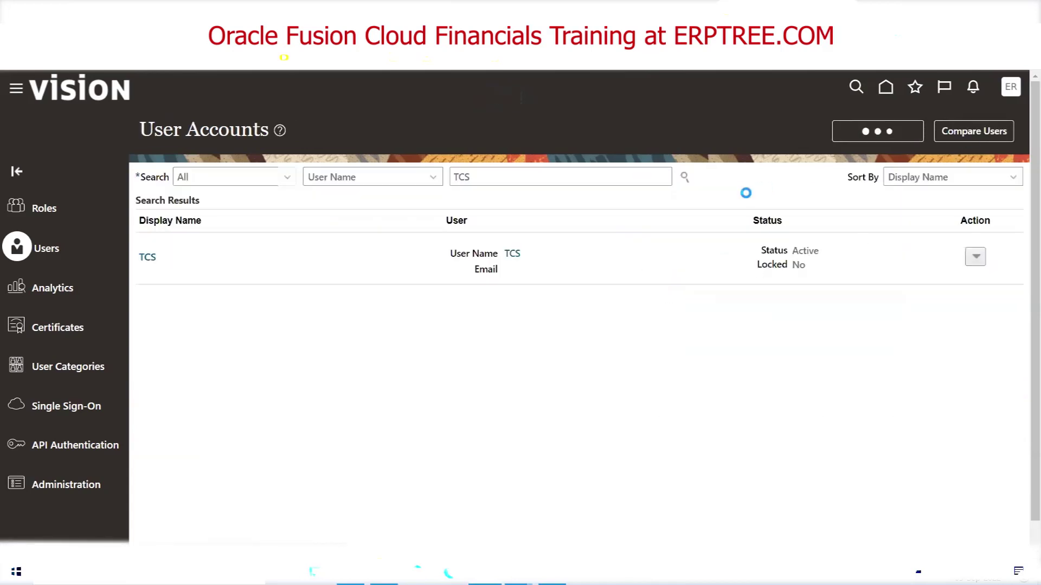
Enter first name AAAA, last name BBBBB and a test email address
left_click(725, 230)
type("AAAA")
key("Tab")
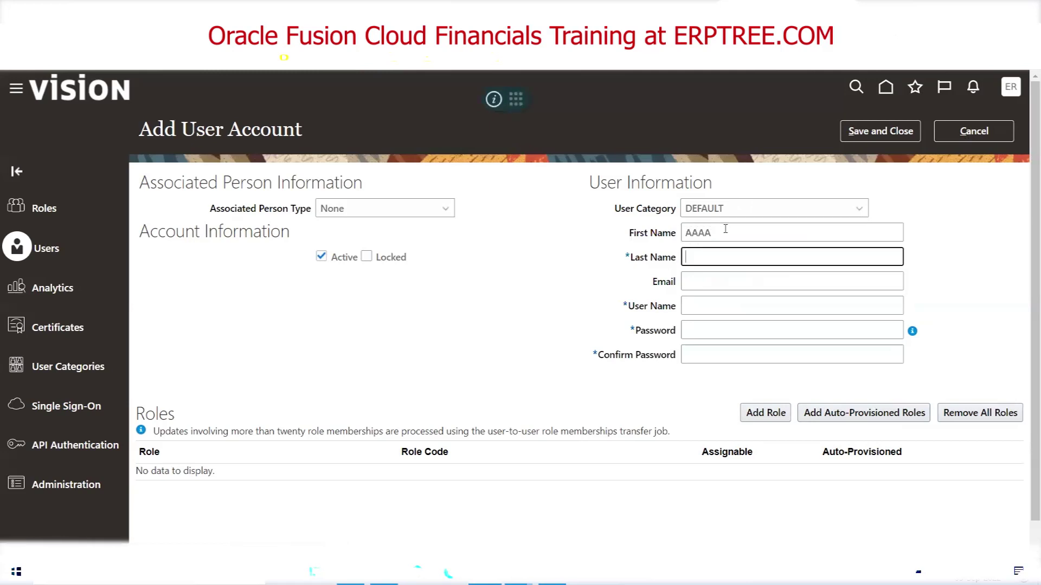
type("BBBBB")
key("Tab")
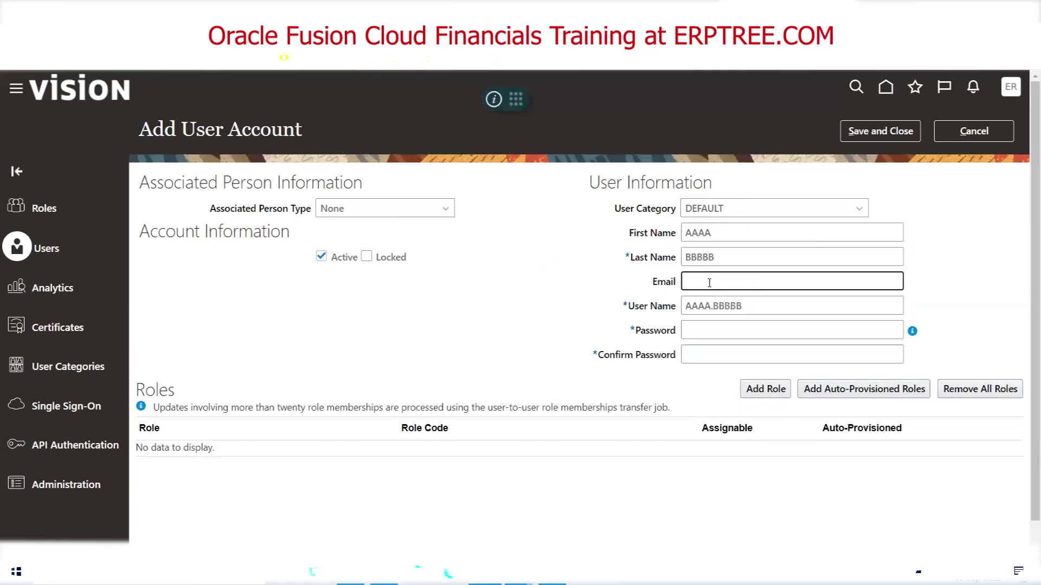
key("Tab")
left_click(986, 323)
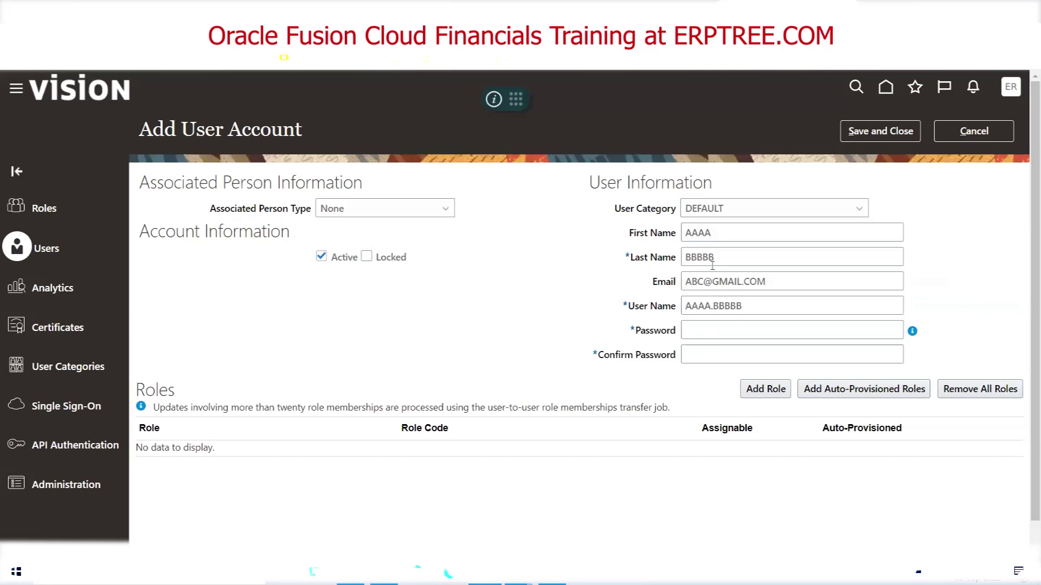
Show how the user name AAAA.BBBBB is generated from the first and last names
double_click(714, 307)
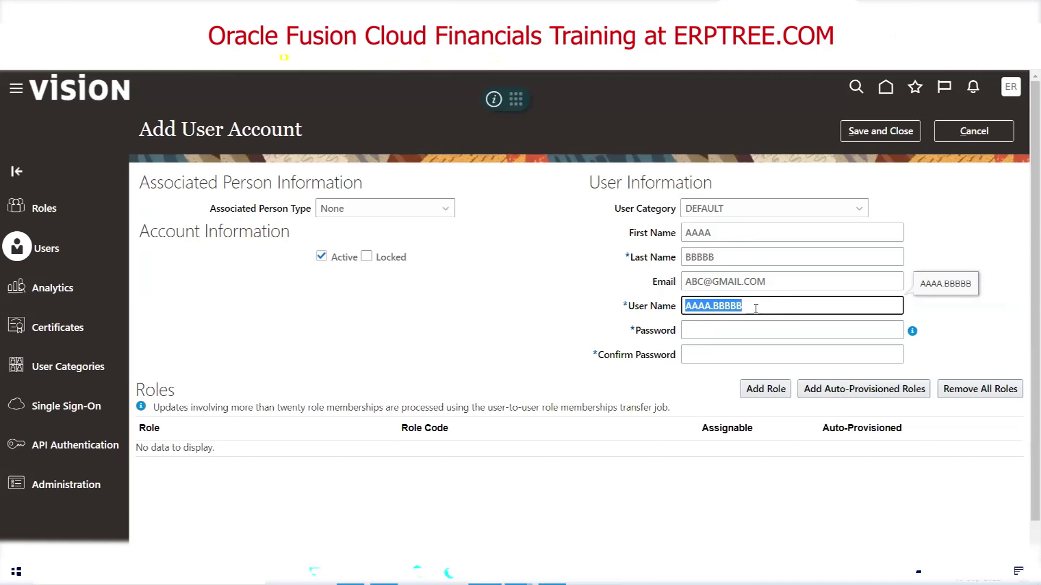
left_click(527, 298)
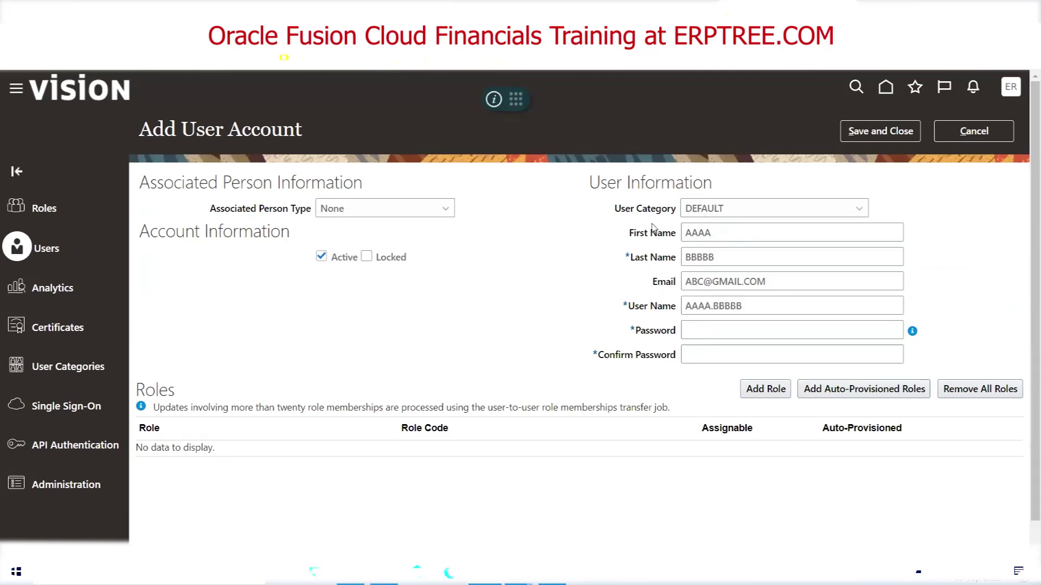
left_click_drag(614, 209, 672, 216)
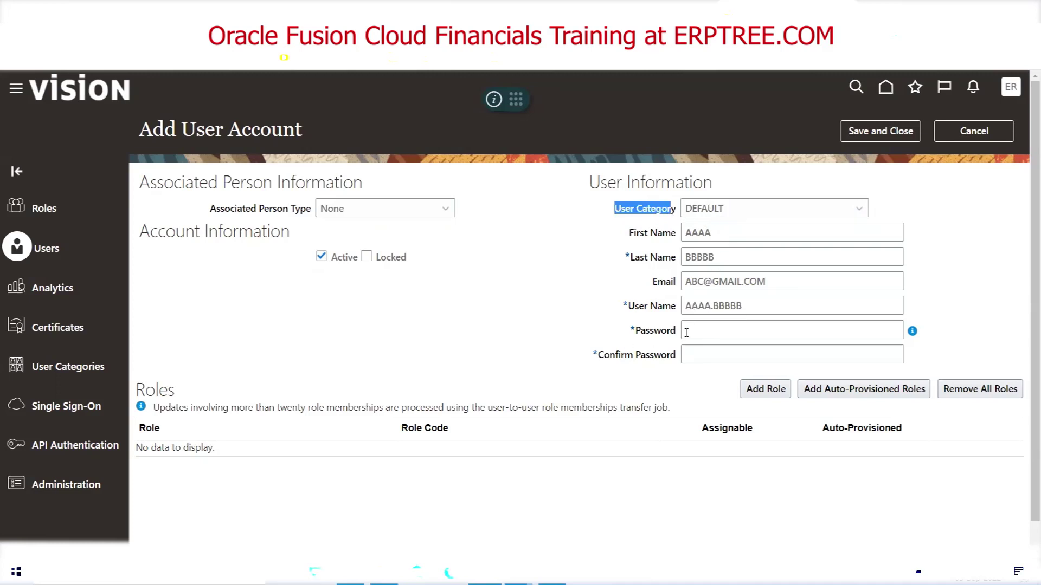
double_click(701, 234)
double_click(712, 258)
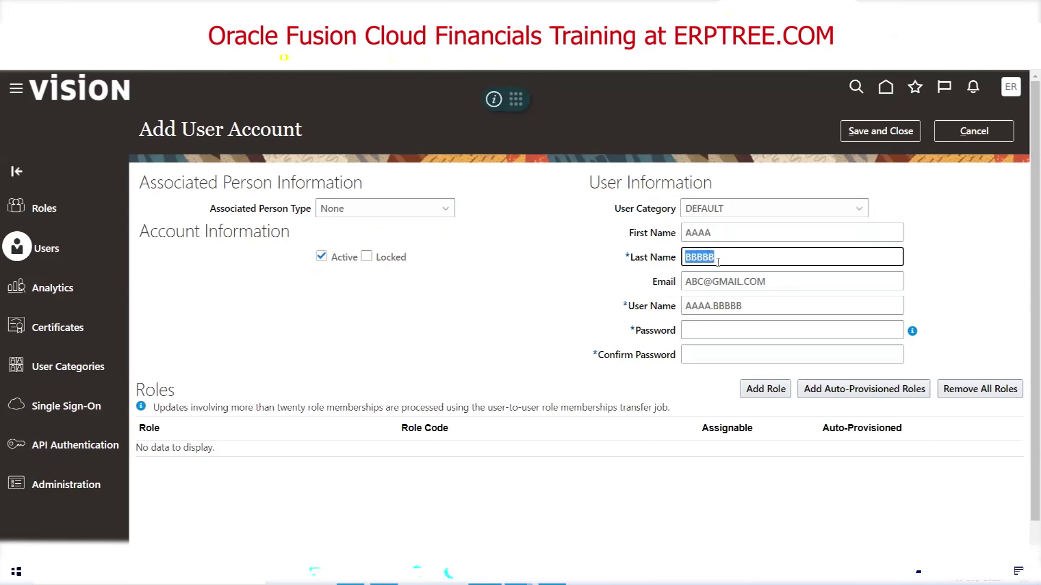
double_click(753, 306)
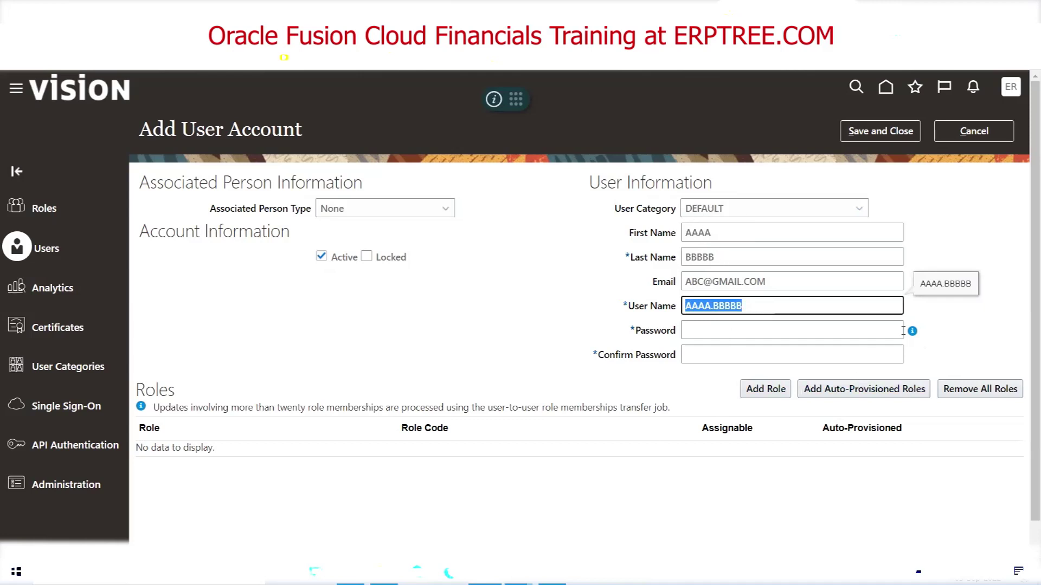
Inspect the User Category dropdown choices without changing the selection
mouse_move(912, 334)
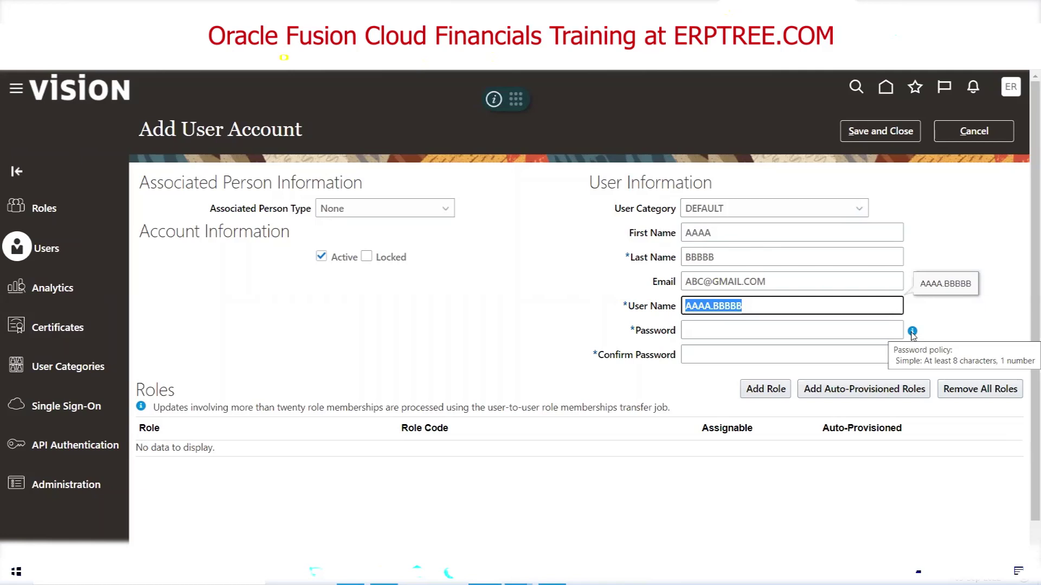
left_click(700, 213)
left_click(744, 215)
left_click(770, 218)
left_click(767, 210)
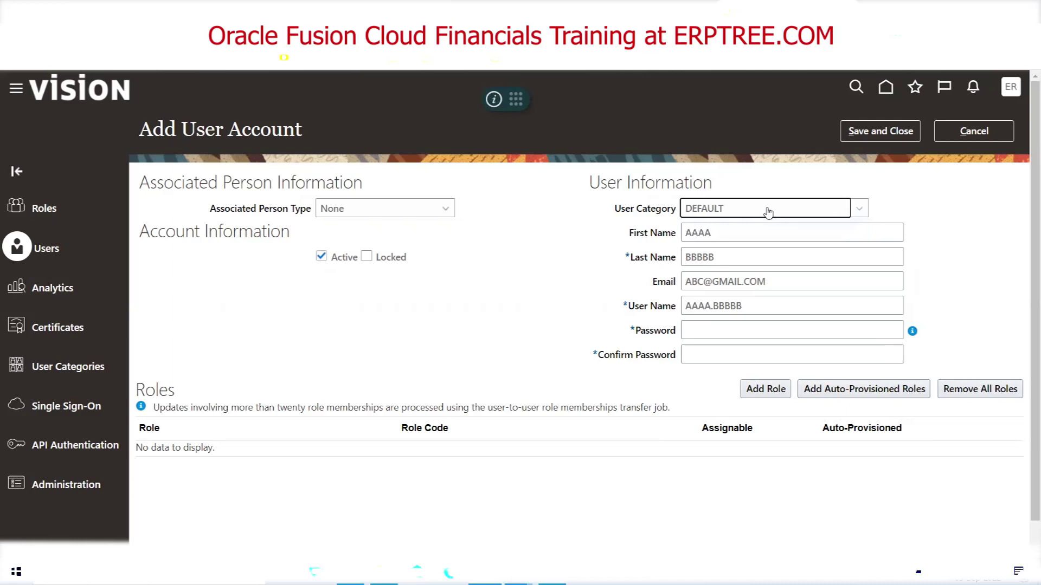
left_click(708, 215)
left_click(584, 235)
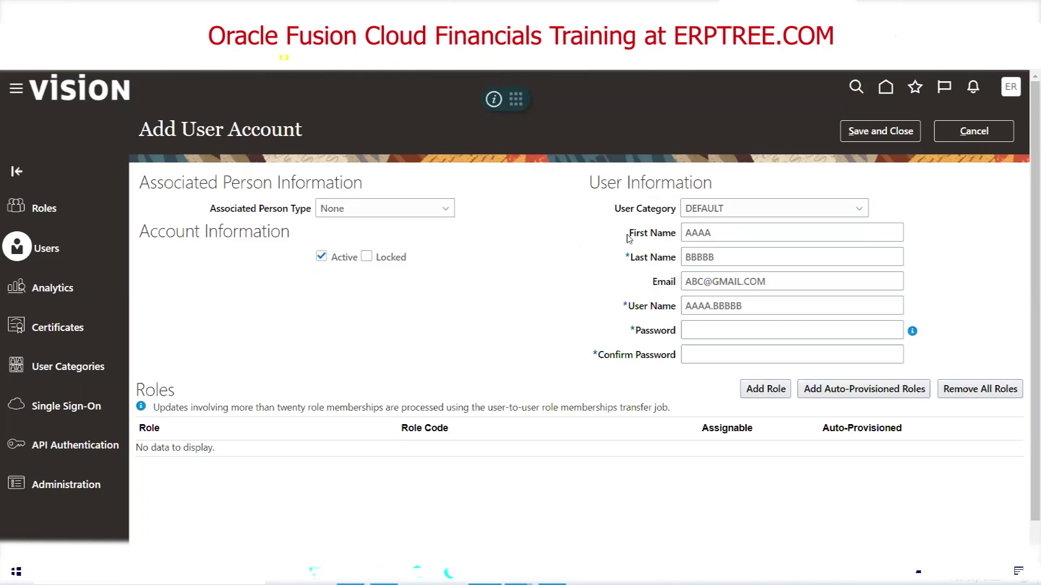
triple_click(646, 213)
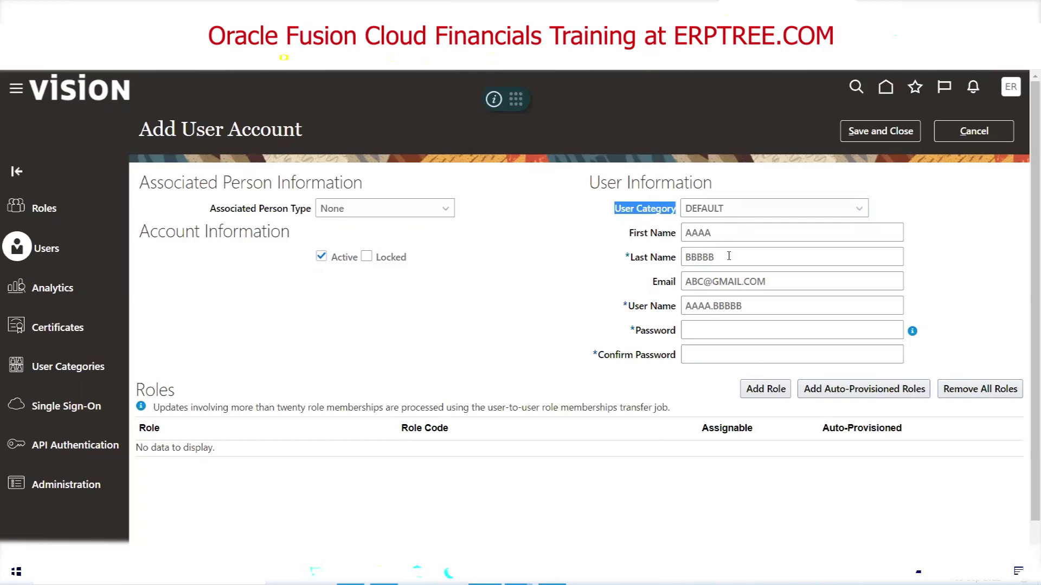
left_click(491, 336)
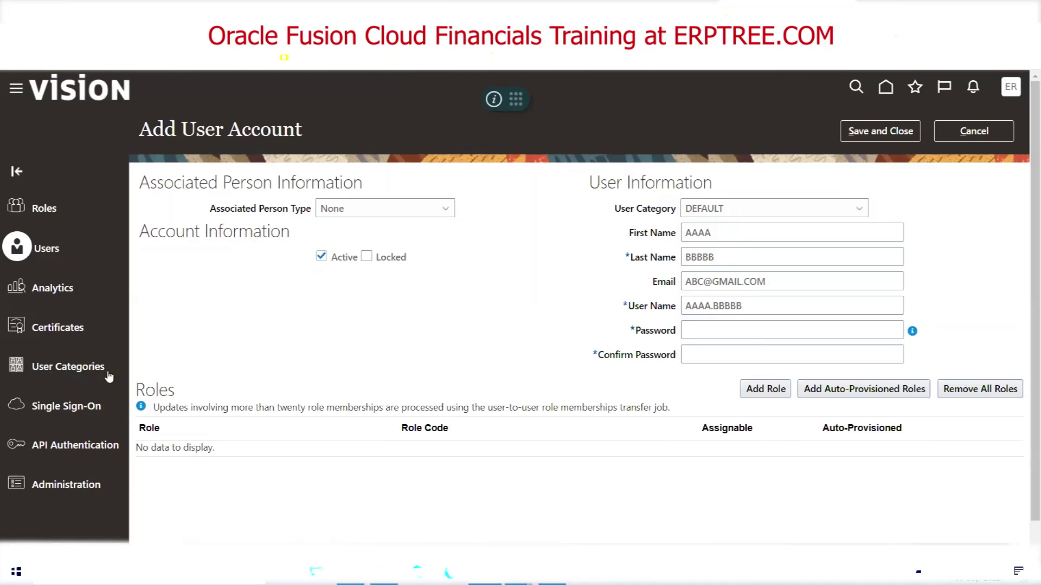
left_click(76, 370)
Cancel the unsaved user and open the DEFAULT category from the User Categories list
left_click(979, 142)
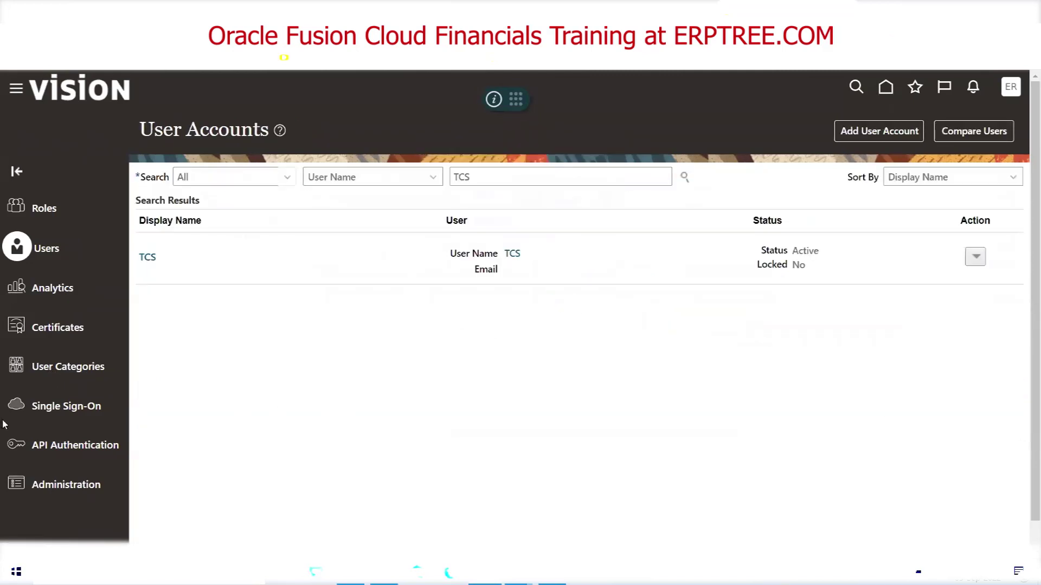
left_click(54, 370)
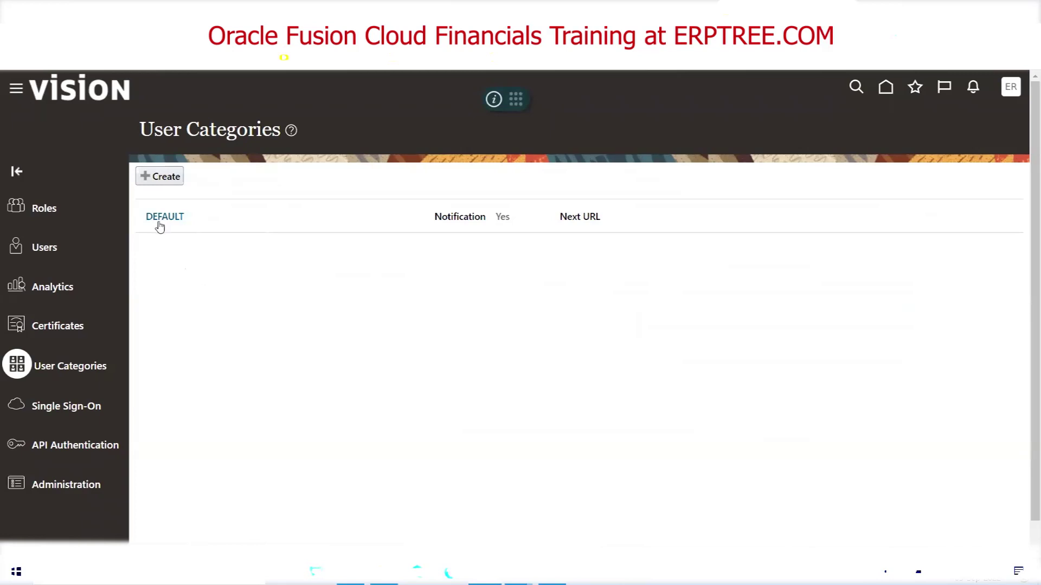
left_click(159, 217)
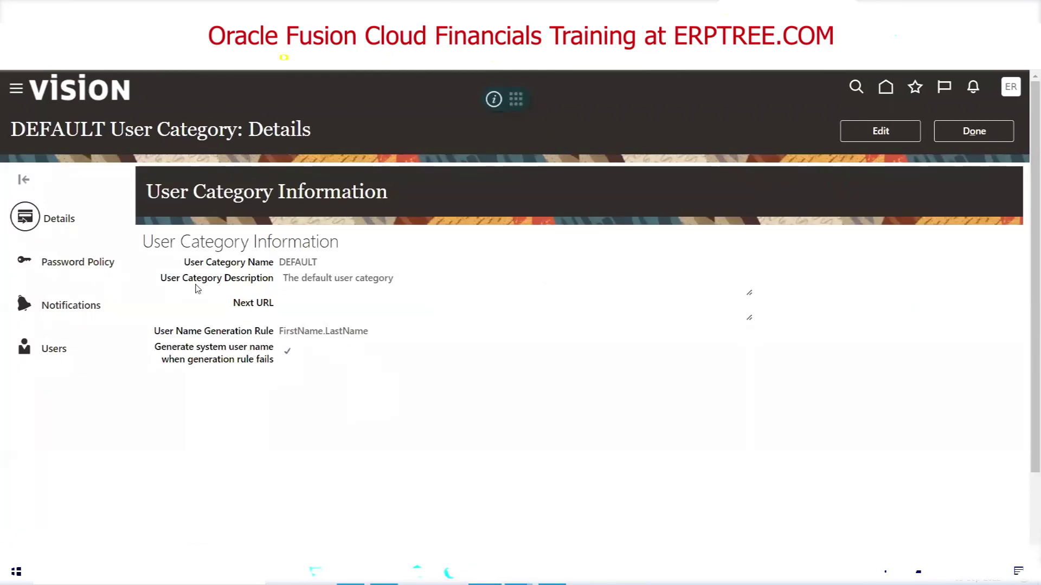
Review the DEFAULT category's name and its FirstName.LastName user name generation rule
left_click_drag(182, 263, 225, 265)
left_click_drag(267, 265, 274, 265)
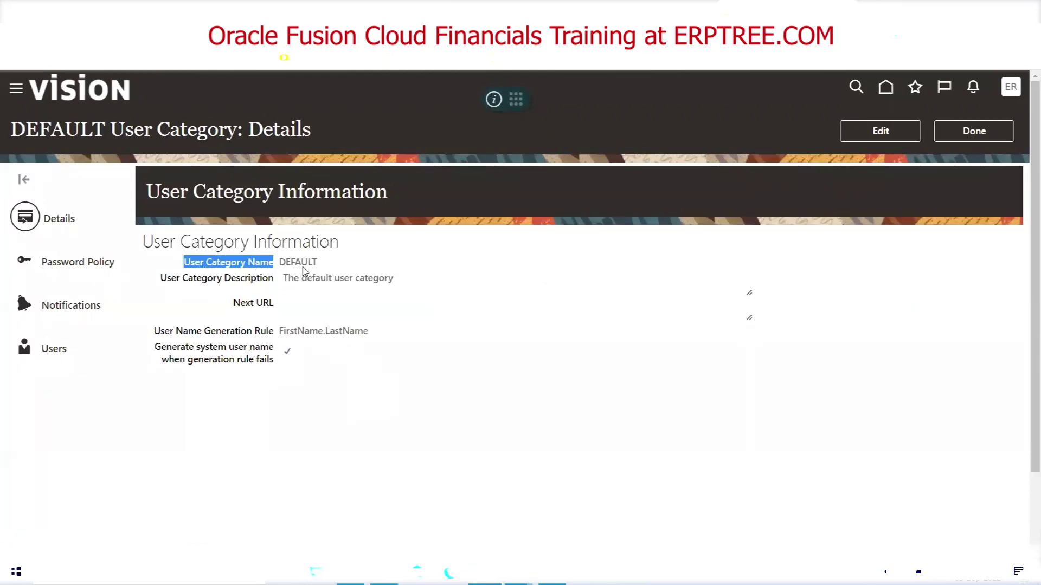
left_click_drag(155, 332, 279, 327)
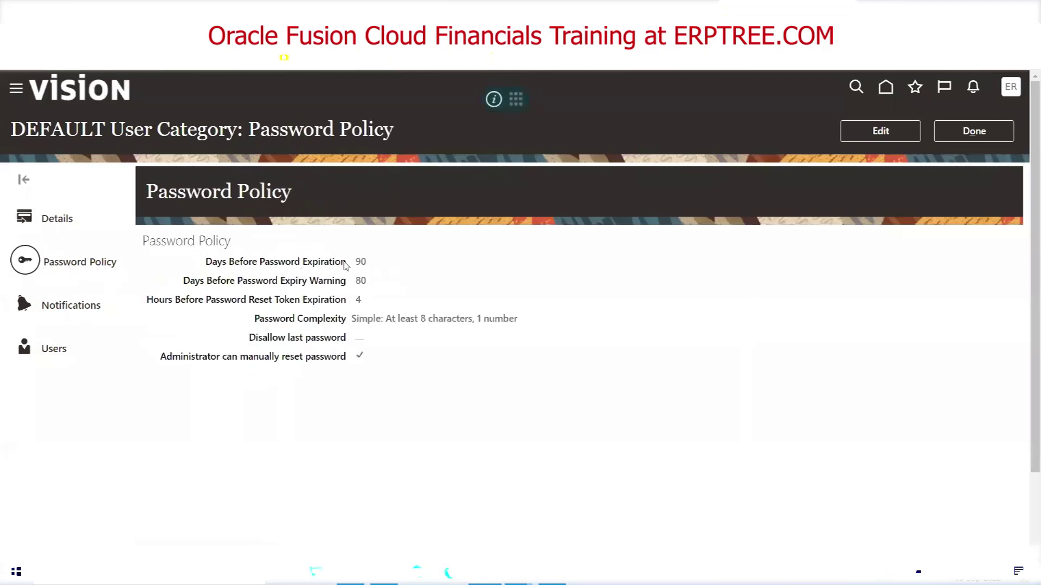
Review the password policy: 90-day expiration, expiry warning, 4-hour reset token, and complexity
double_click(361, 262)
triple_click(208, 283)
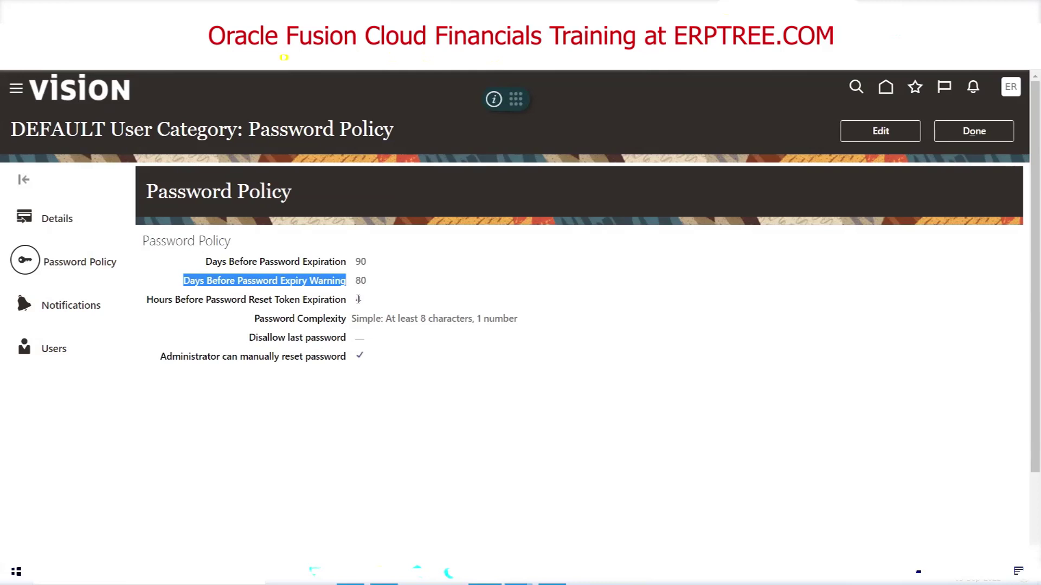
double_click(358, 299)
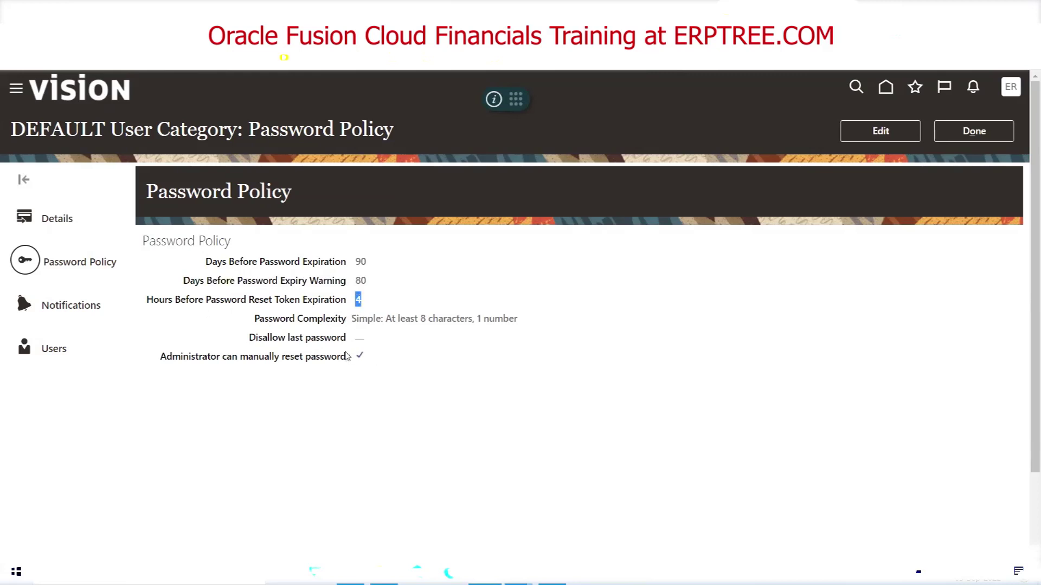
left_click_drag(259, 323, 343, 326)
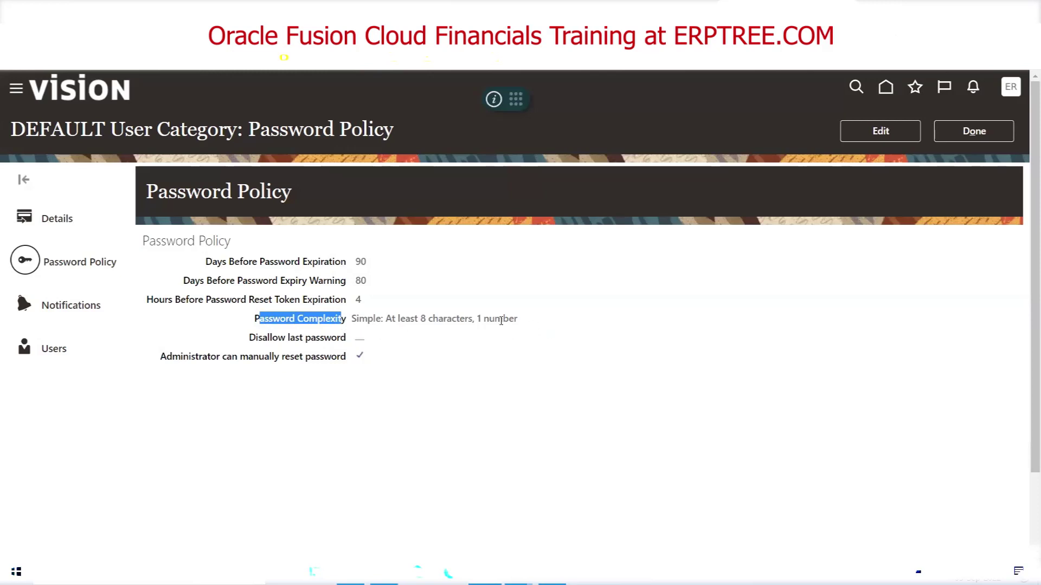
left_click(63, 308)
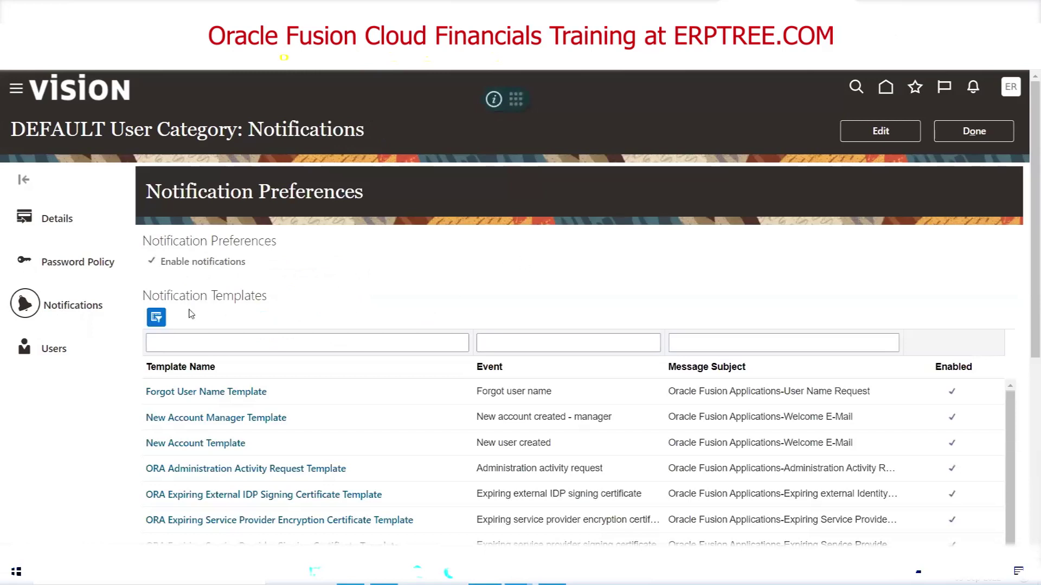
Edit the DEFAULT details, view the user name rule options, then cancel keeping FirstName.LastName
left_click(64, 229)
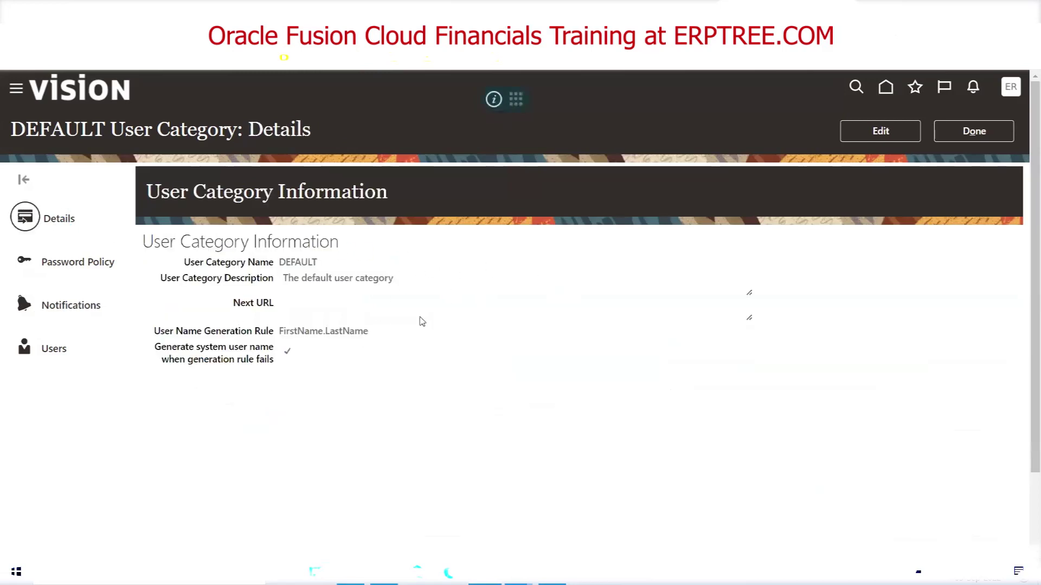
left_click(863, 140)
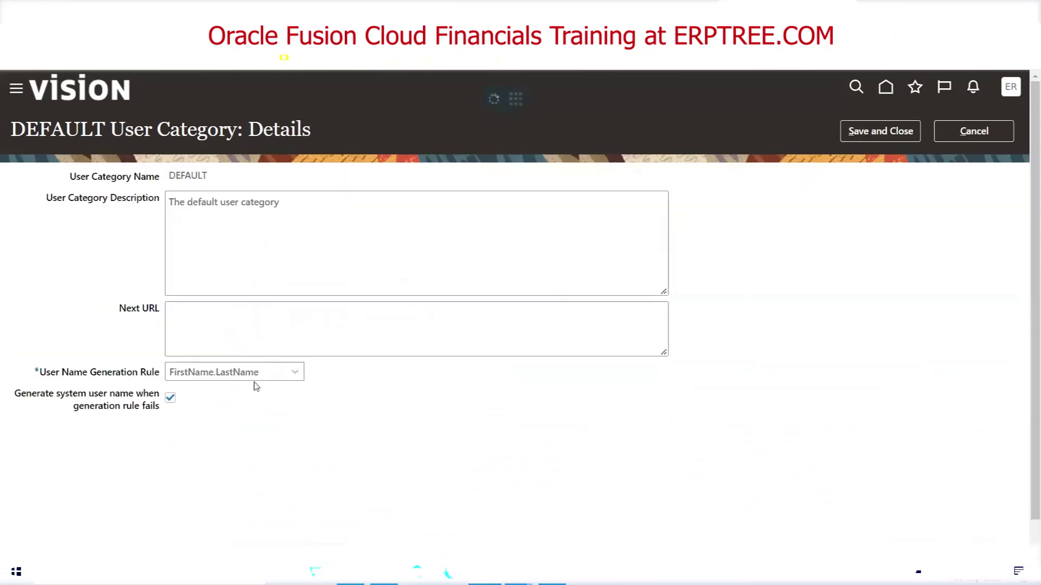
left_click(252, 373)
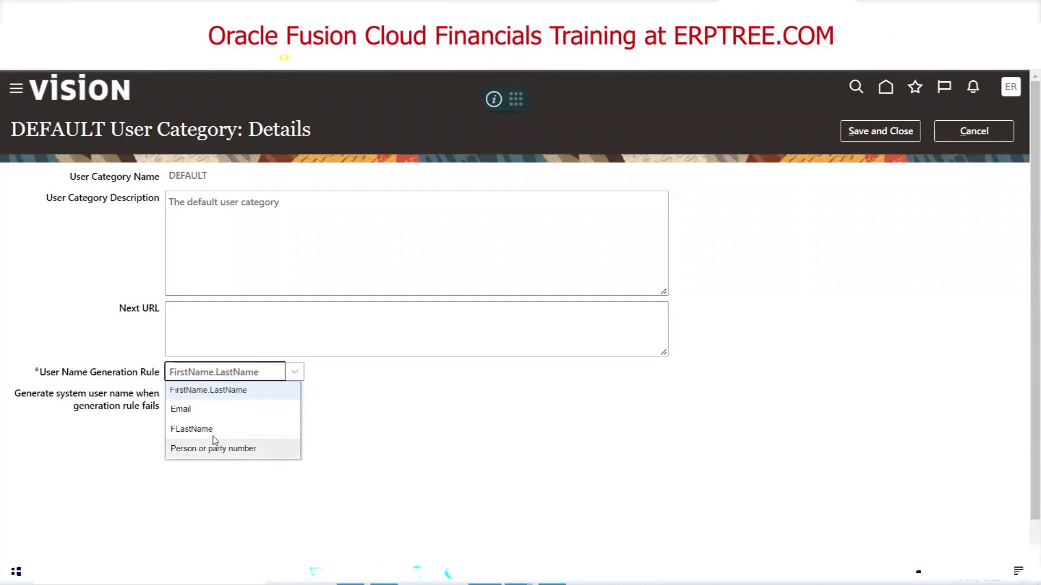
left_click(842, 353)
left_click(974, 130)
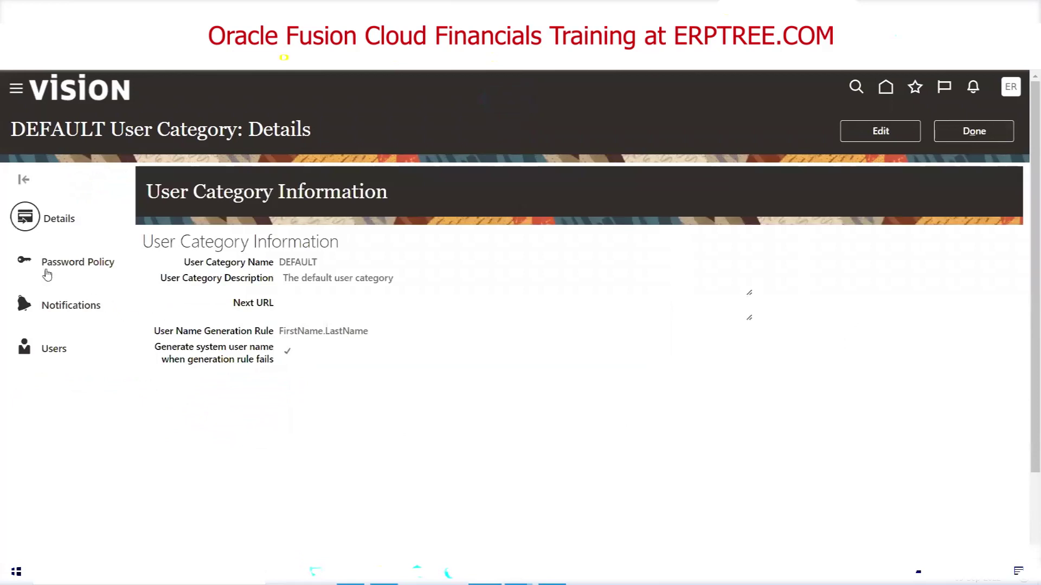
View the DEFAULT password policy in edit mode, then leave it unchanged for User Categories
left_click(52, 264)
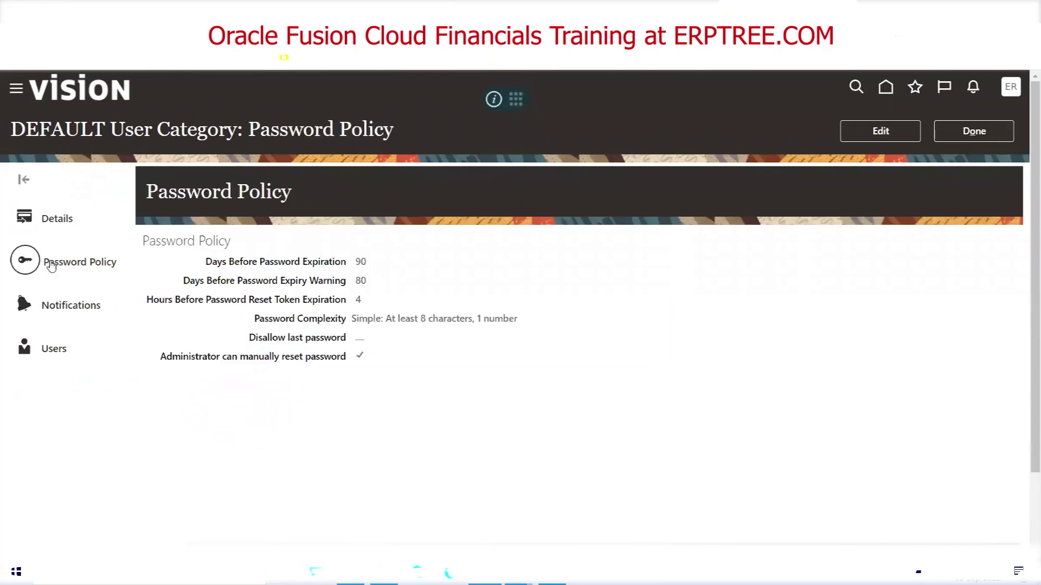
left_click(915, 127)
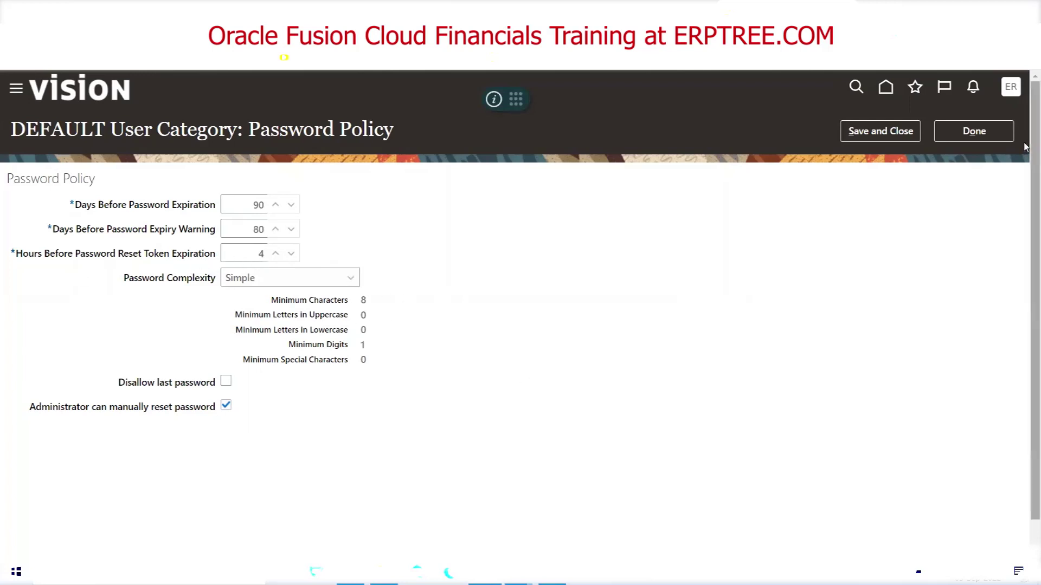
left_click(974, 133)
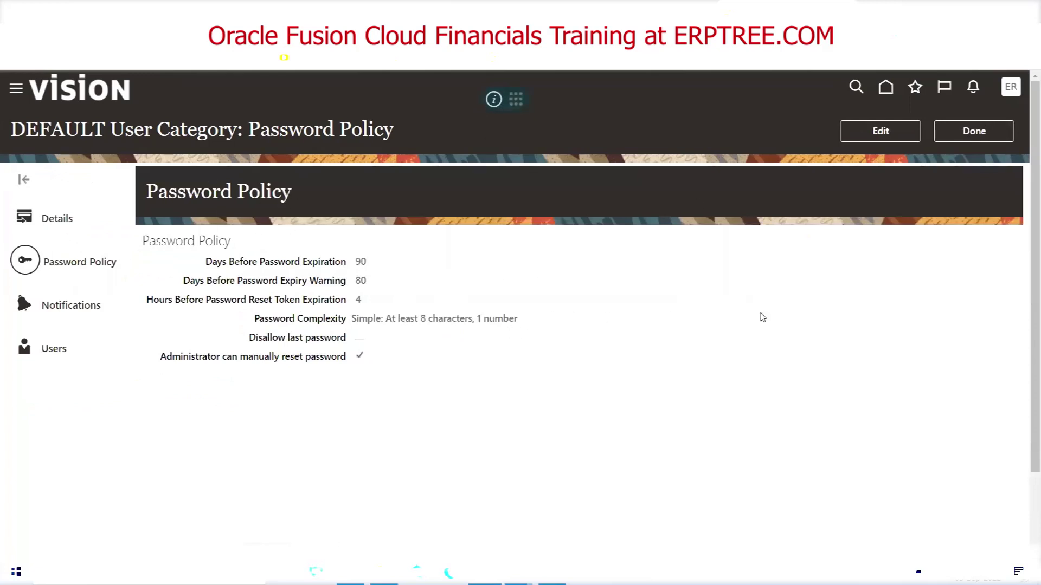
left_click(974, 131)
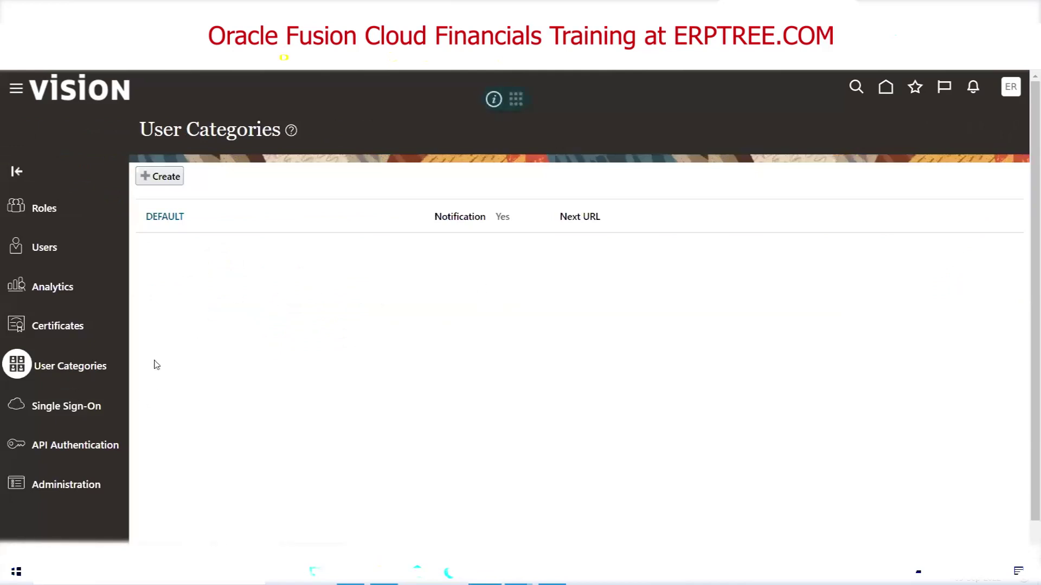
Create a new user category named 'ABC Category' with Email as the user name rule
left_click(162, 177)
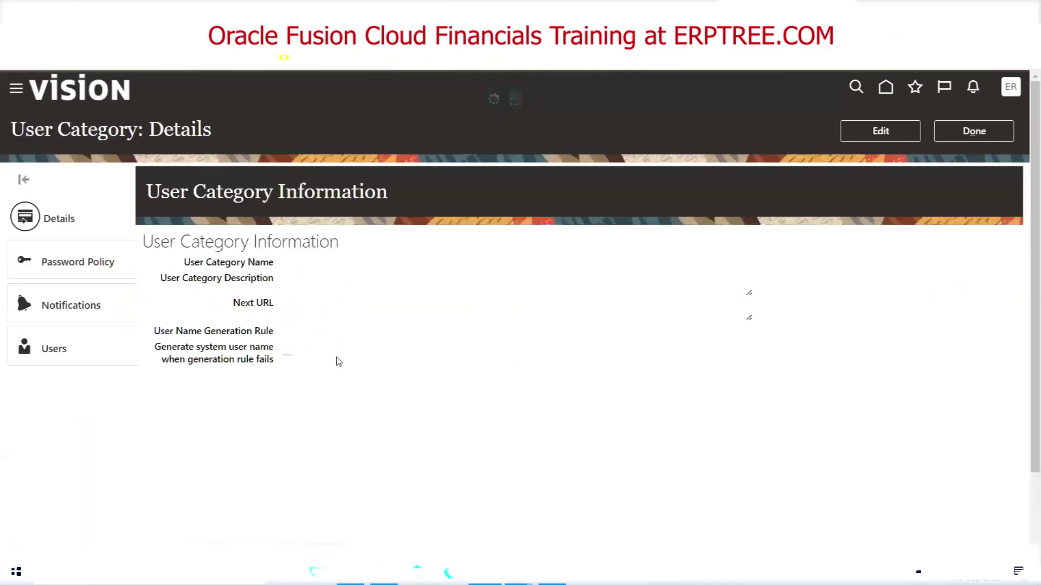
left_click(880, 133)
left_click(380, 176)
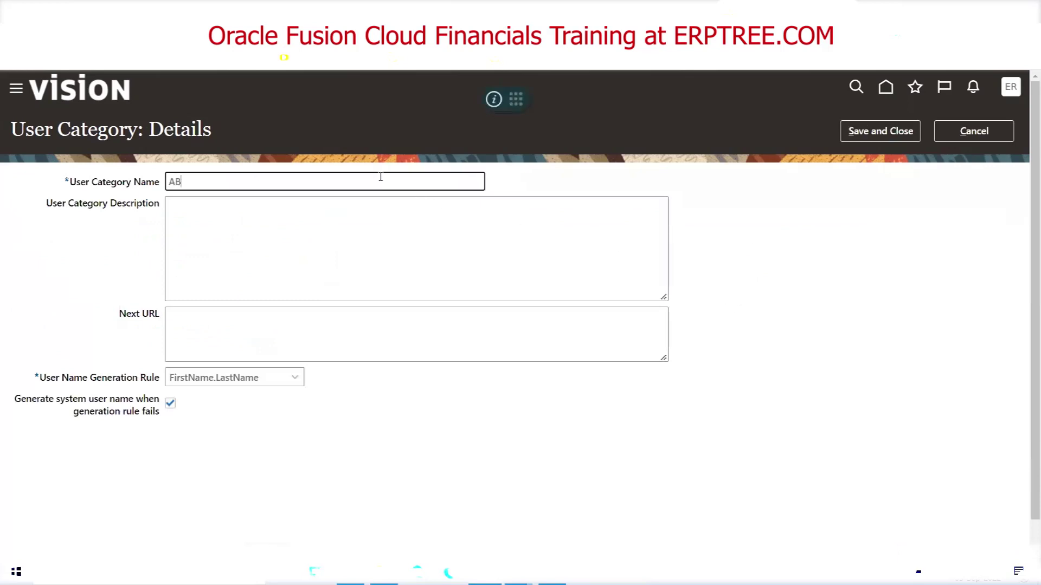
type("ABC Category")
key("Tab")
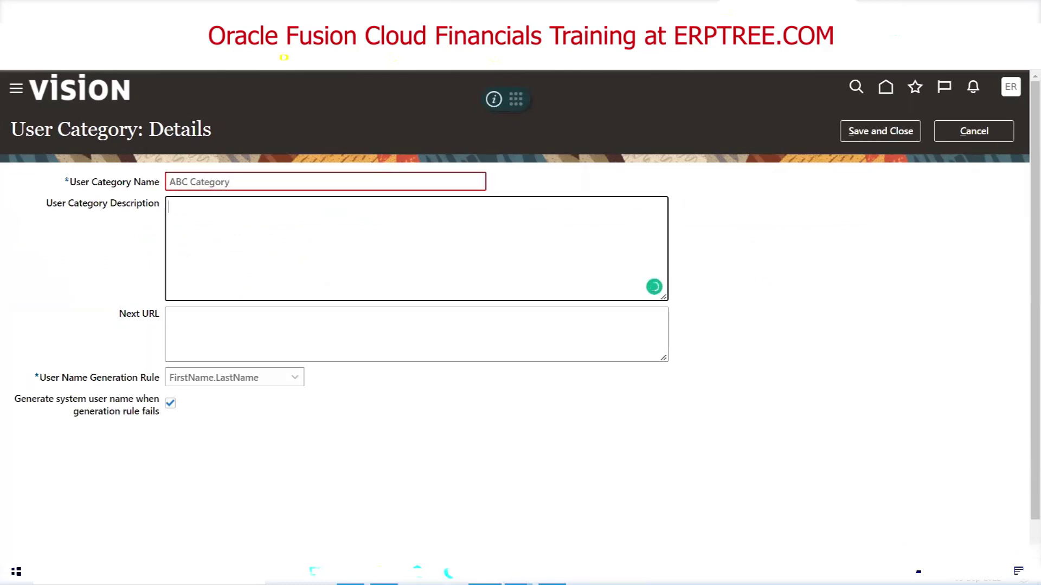
left_click(220, 384)
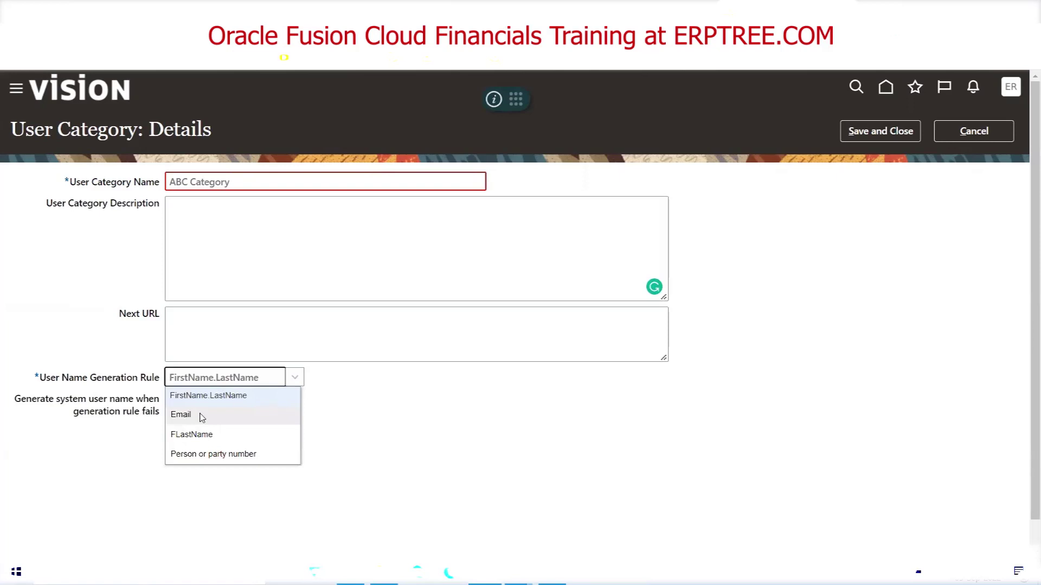
left_click(201, 416)
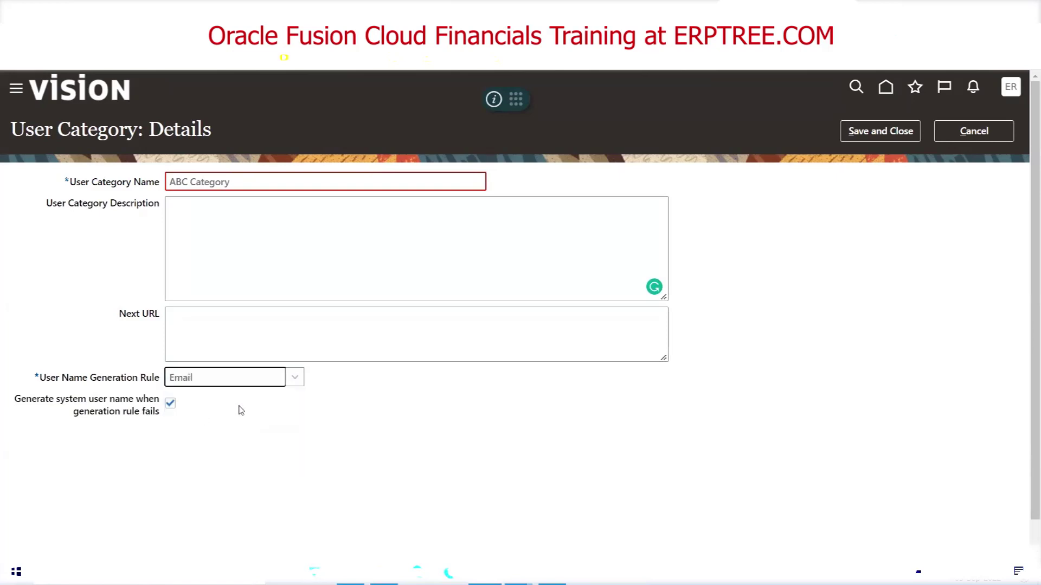
Rename the category to ABC_CAT to clear the name format error, then save it
left_click(310, 186)
triple_click(260, 185)
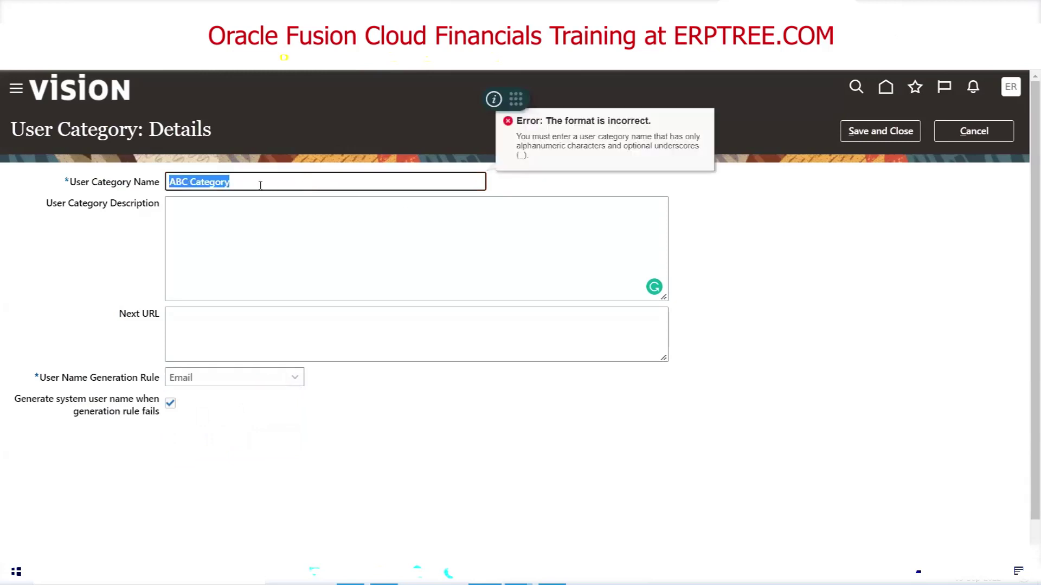
type("A")
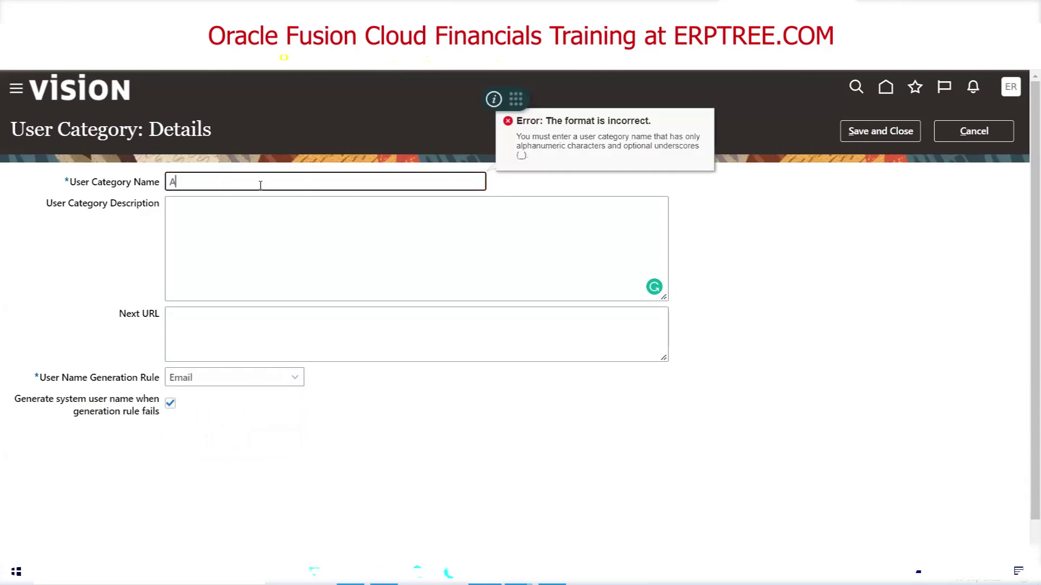
type("BC CAT")
key("Tab")
left_click(193, 179)
key("BackSpace")
type("_CAT")
left_click(257, 221)
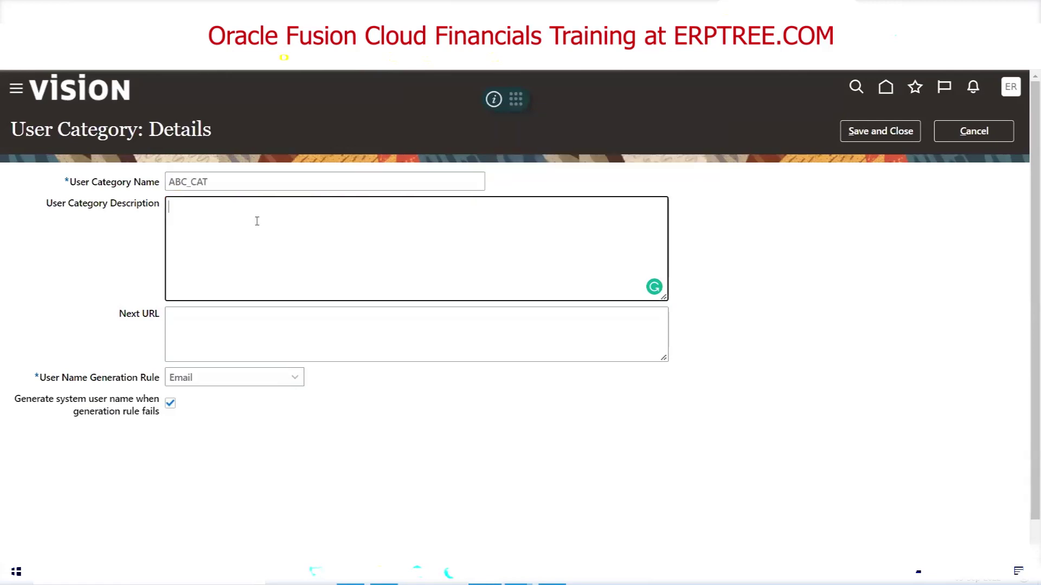
left_click(765, 227)
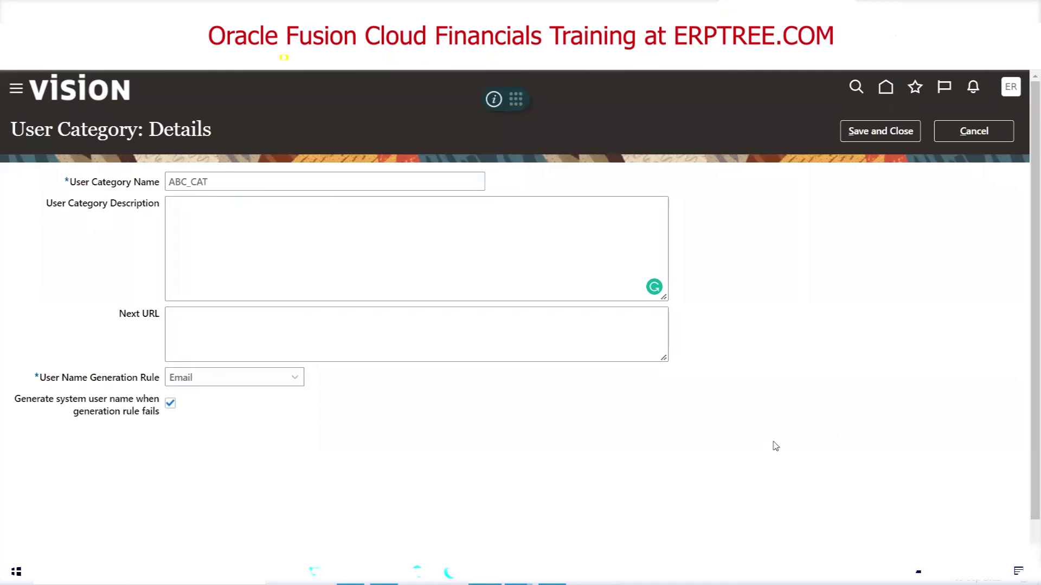
left_click(889, 130)
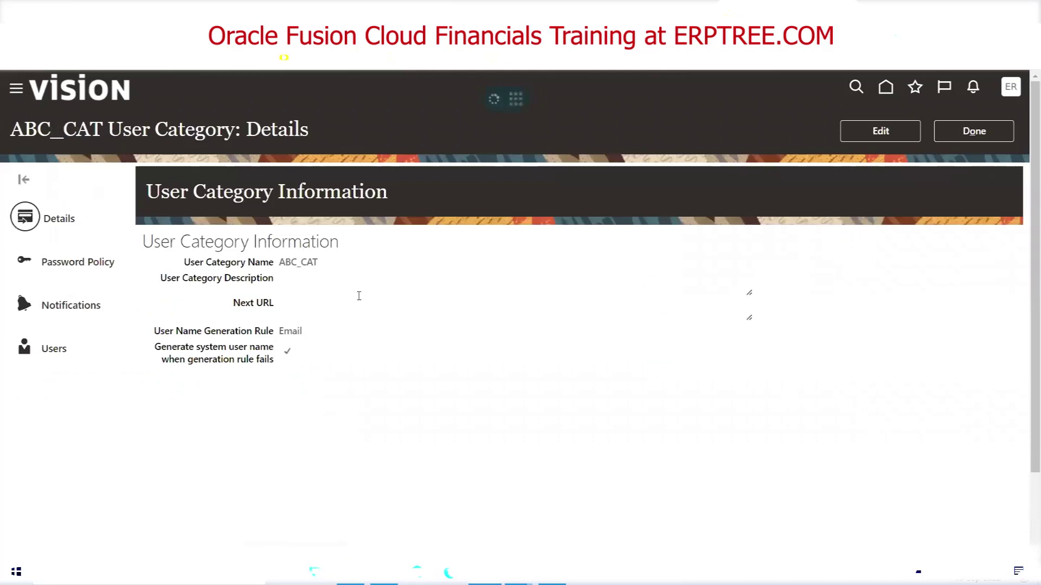
Review ABC_CAT's saved name and Email generation rule, then open its password policy for editing
double_click(292, 264)
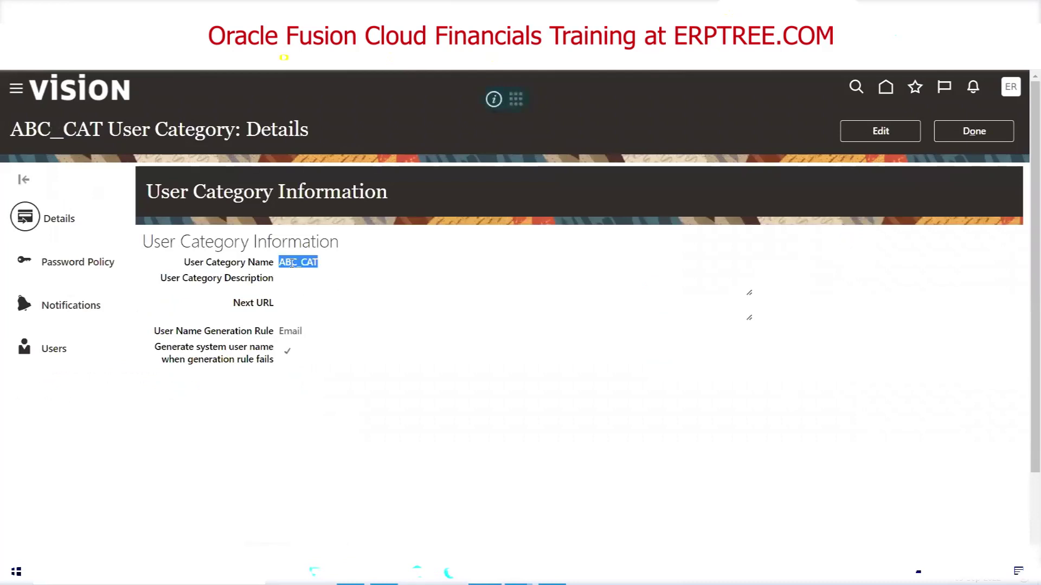
double_click(300, 330)
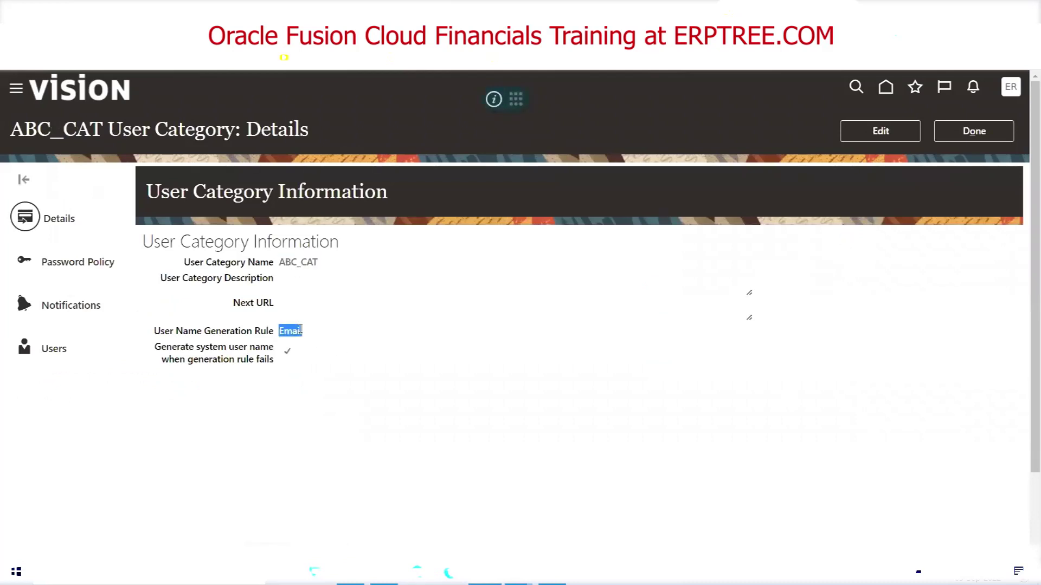
left_click(69, 263)
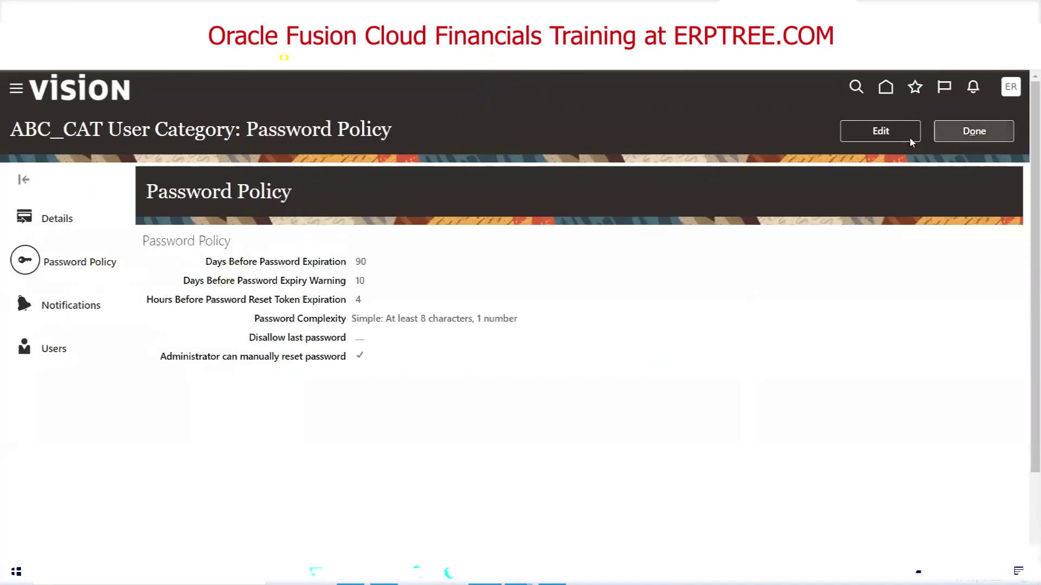
left_click(883, 136)
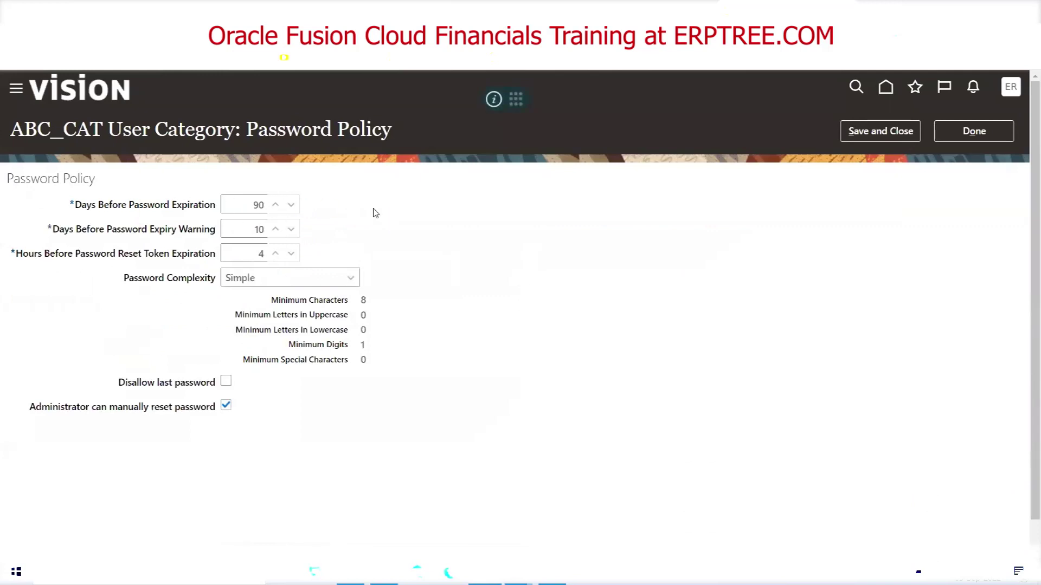
Compare the Complex, Very complex and Custom password complexity requirements, ending on Custom
double_click(249, 230)
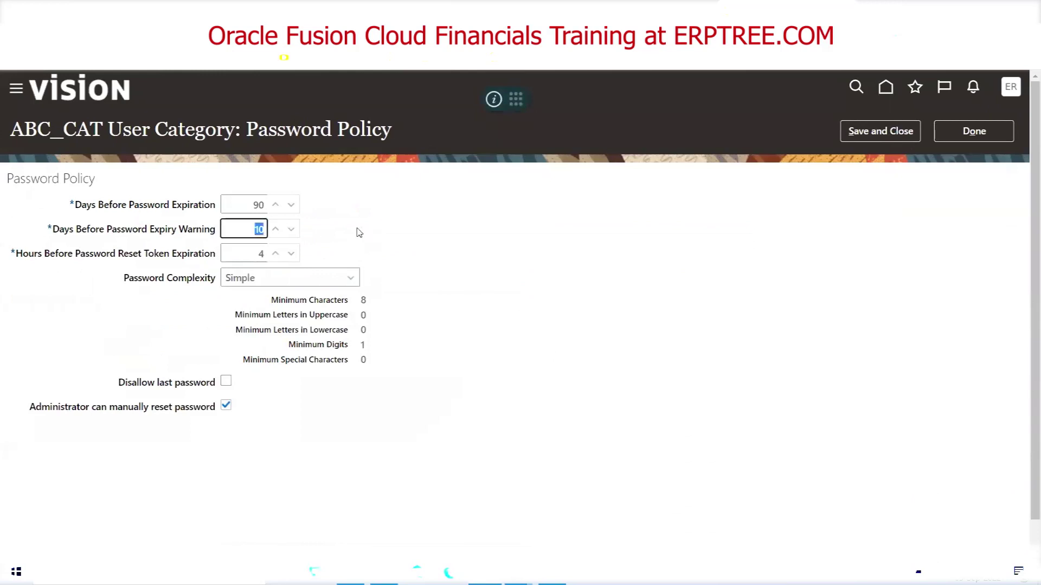
left_click(458, 254)
double_click(364, 301)
left_click(325, 280)
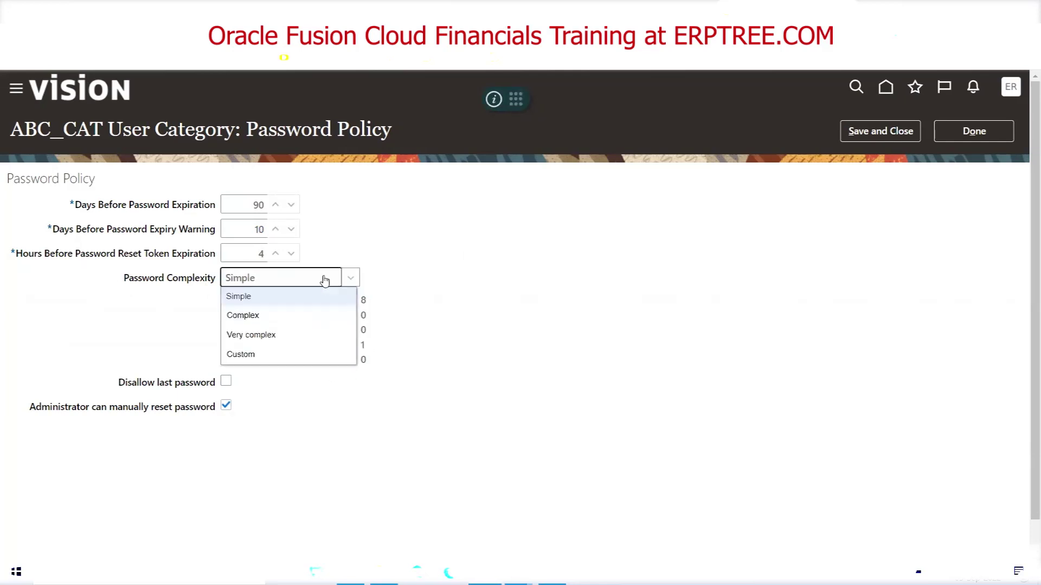
left_click(295, 319)
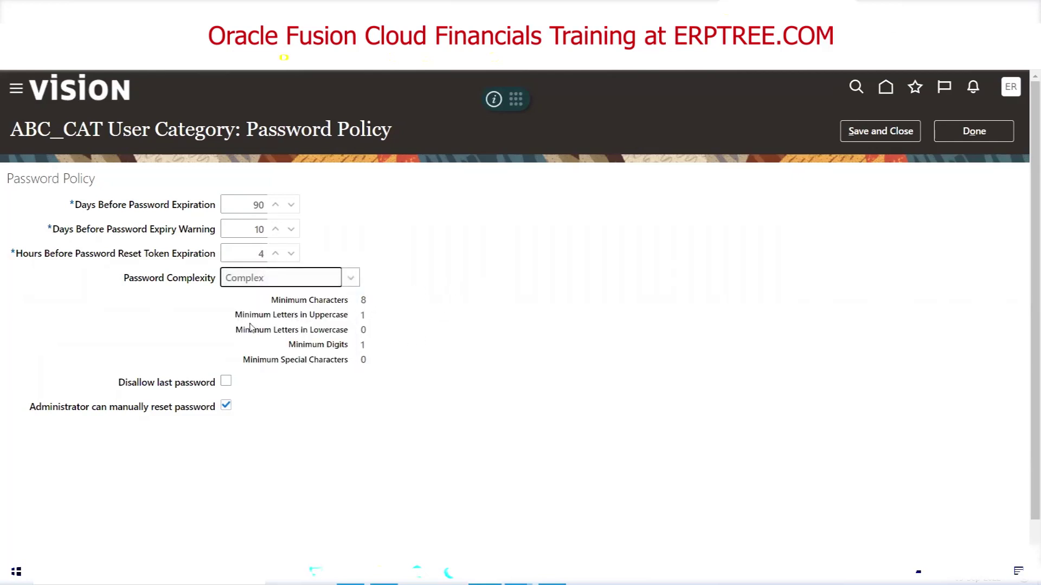
double_click(363, 317)
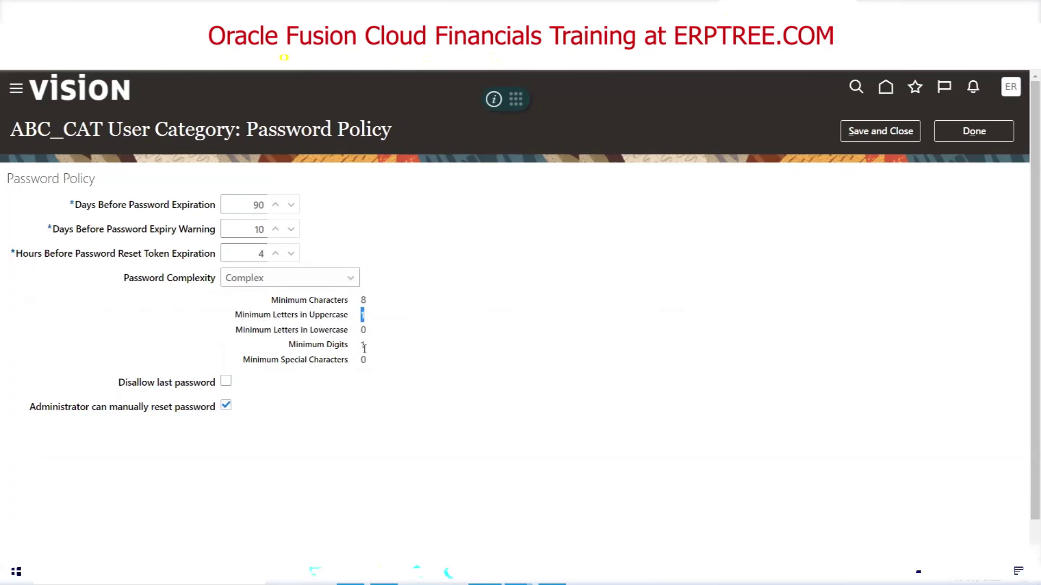
double_click(364, 346)
left_click(346, 283)
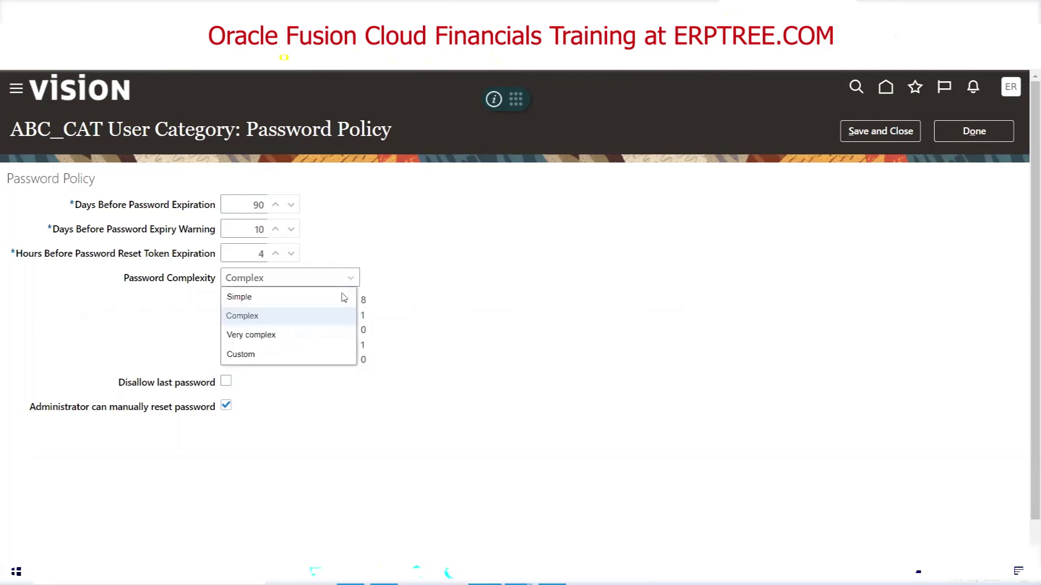
left_click(331, 334)
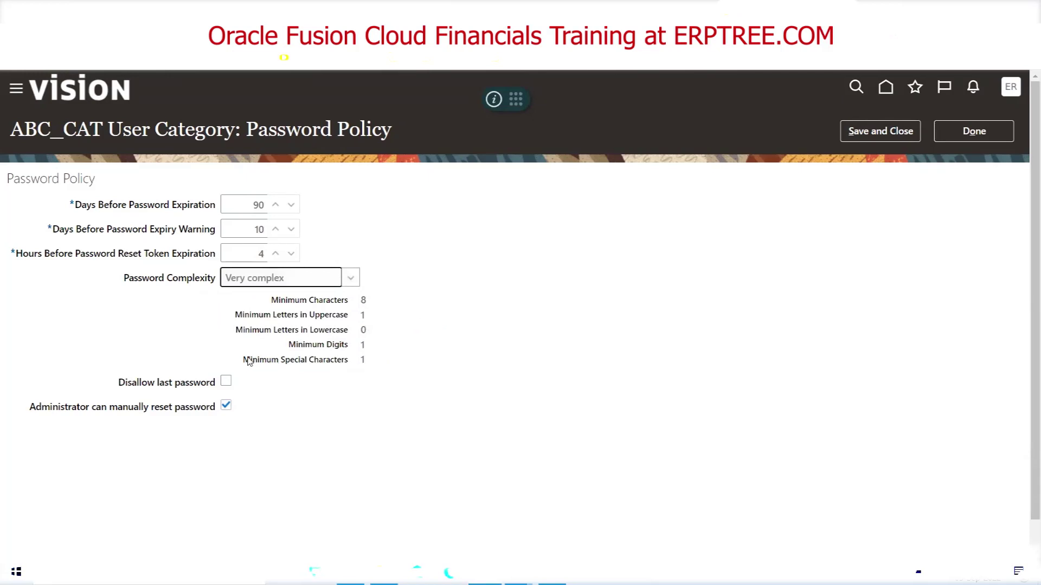
double_click(364, 360)
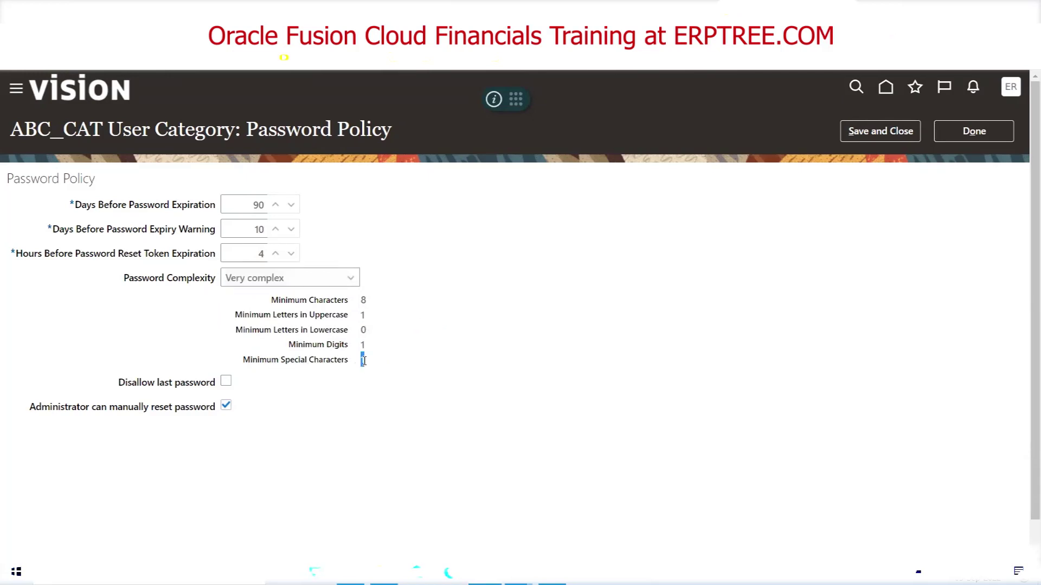
left_click(343, 280)
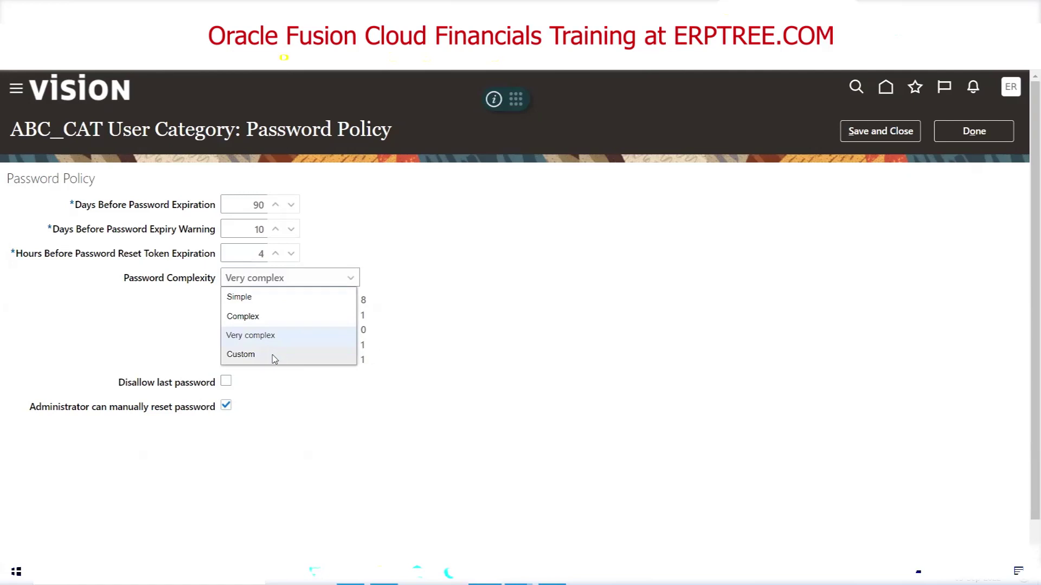
left_click(274, 359)
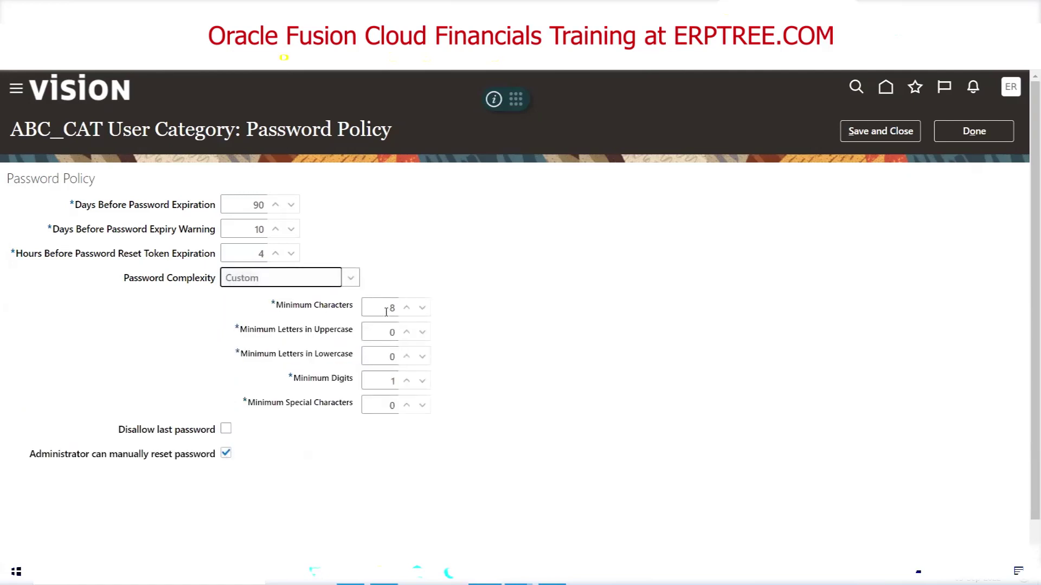
Set Custom minimums to 10 characters, 1 uppercase, 1 lowercase, 2 digits and 2 special characters
left_click(381, 309)
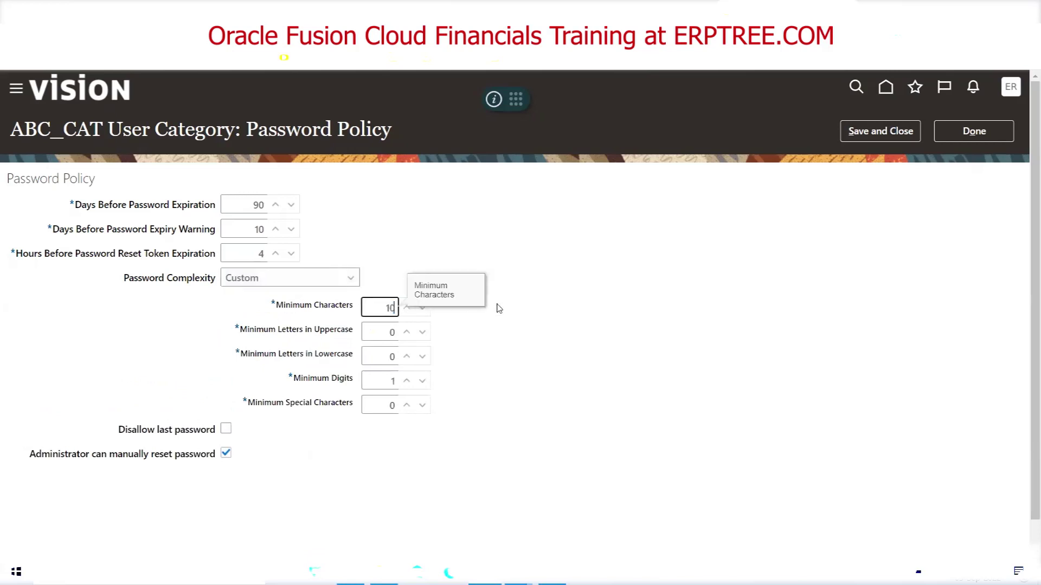
left_click(543, 355)
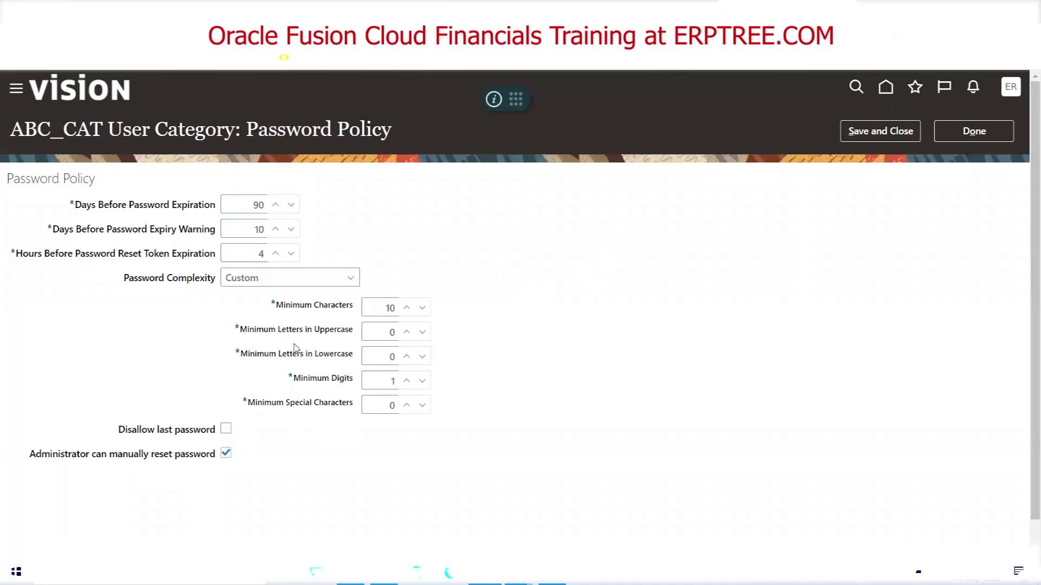
left_click(406, 332)
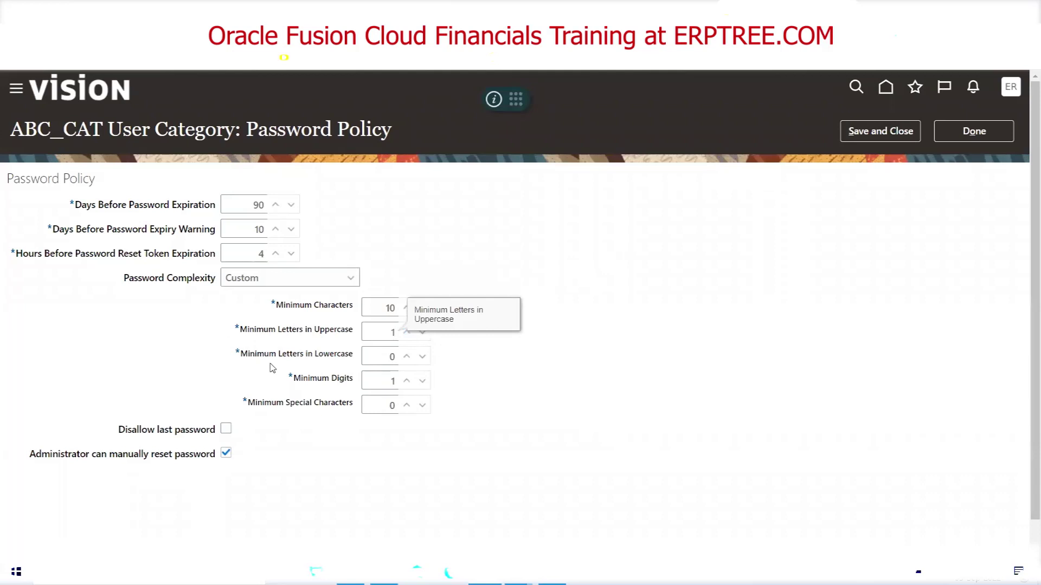
left_click(424, 364)
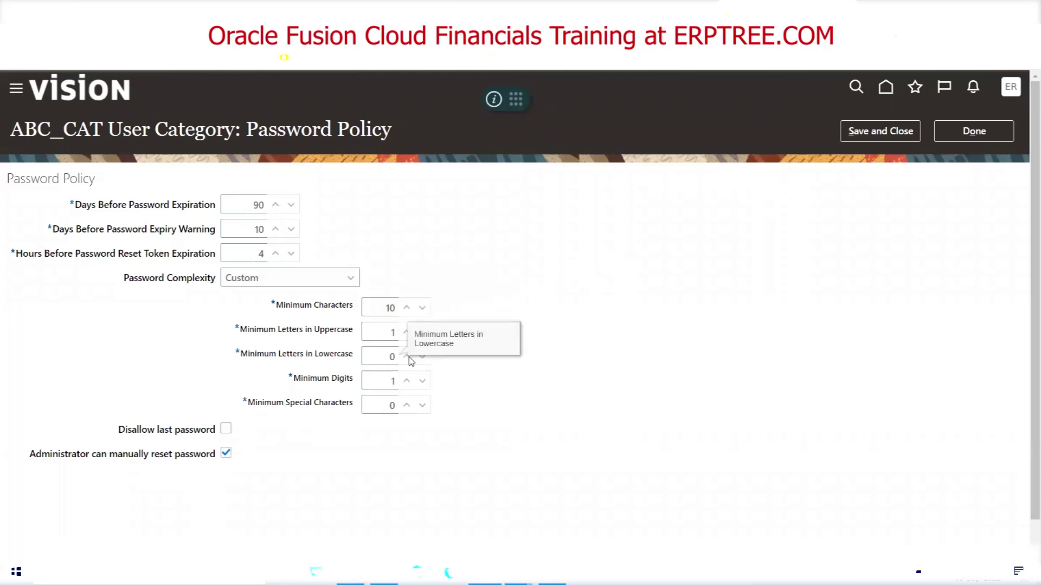
left_click(390, 356)
type("1")
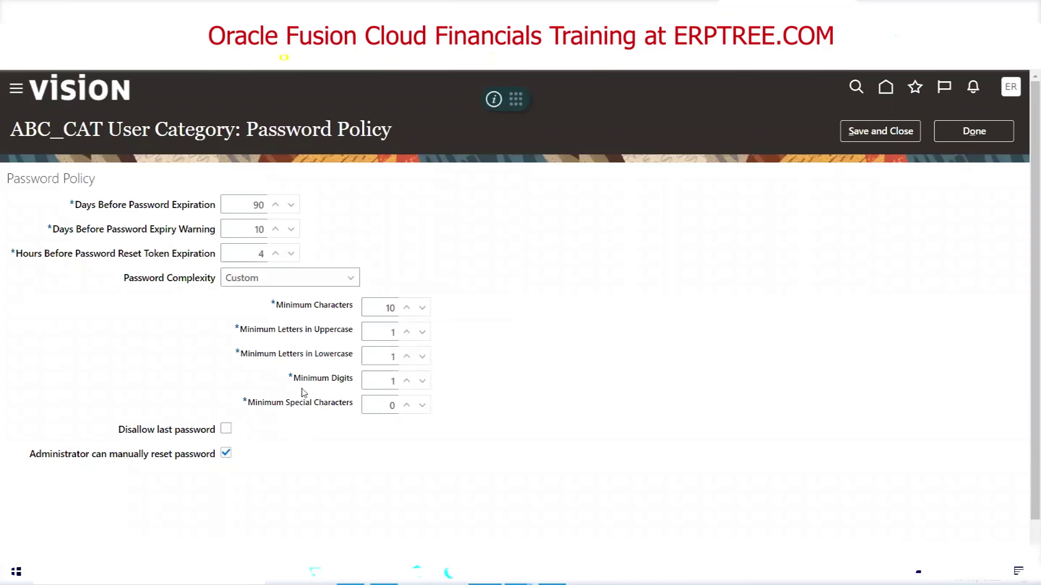
left_click(406, 380)
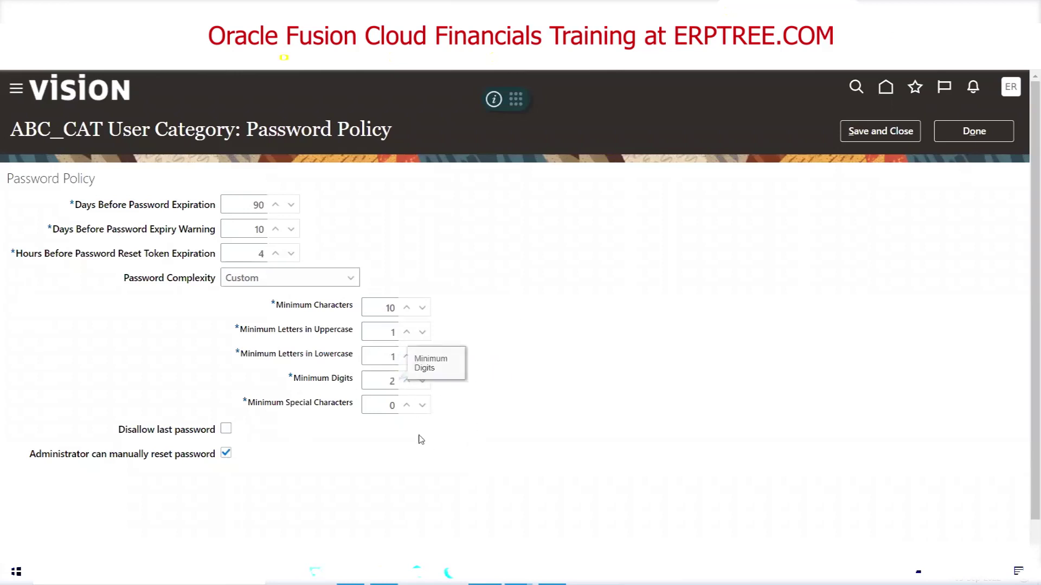
left_click(405, 403)
left_click(406, 403)
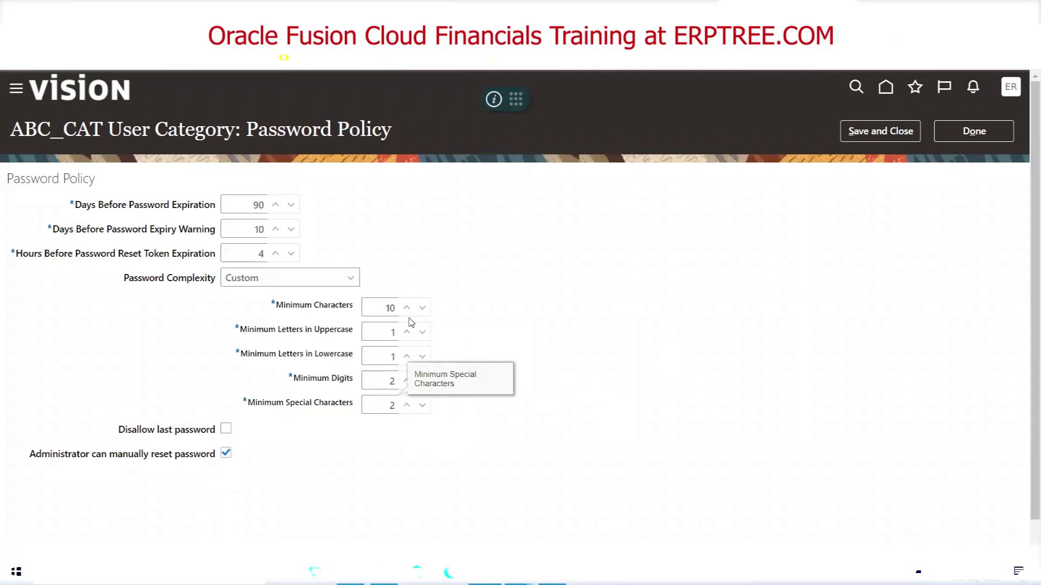
Switch password complexity back to Simple, save the policy and finish with ABC_CAT
left_click(310, 280)
left_click(307, 297)
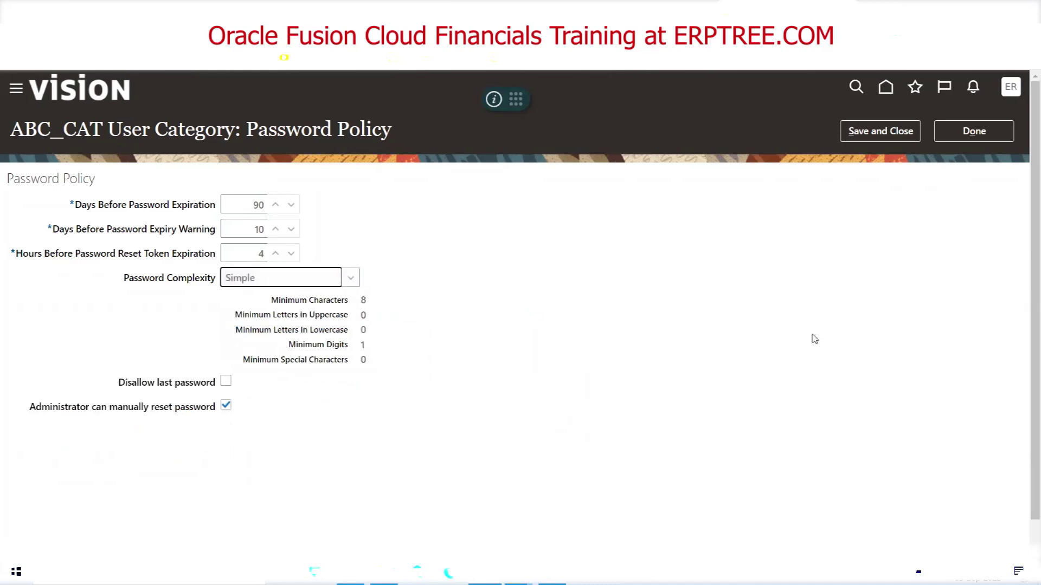
left_click(878, 142)
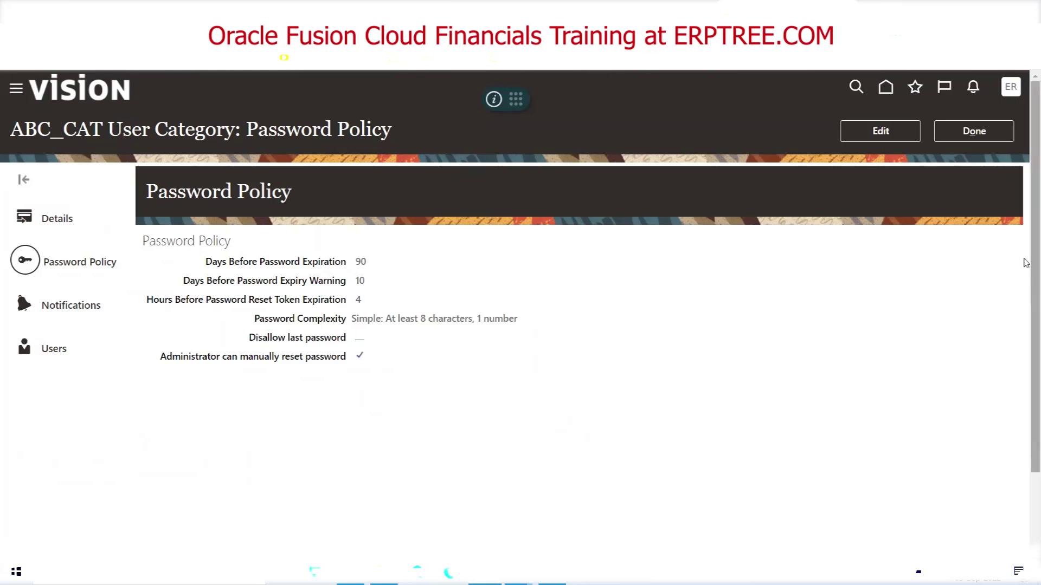
left_click(973, 133)
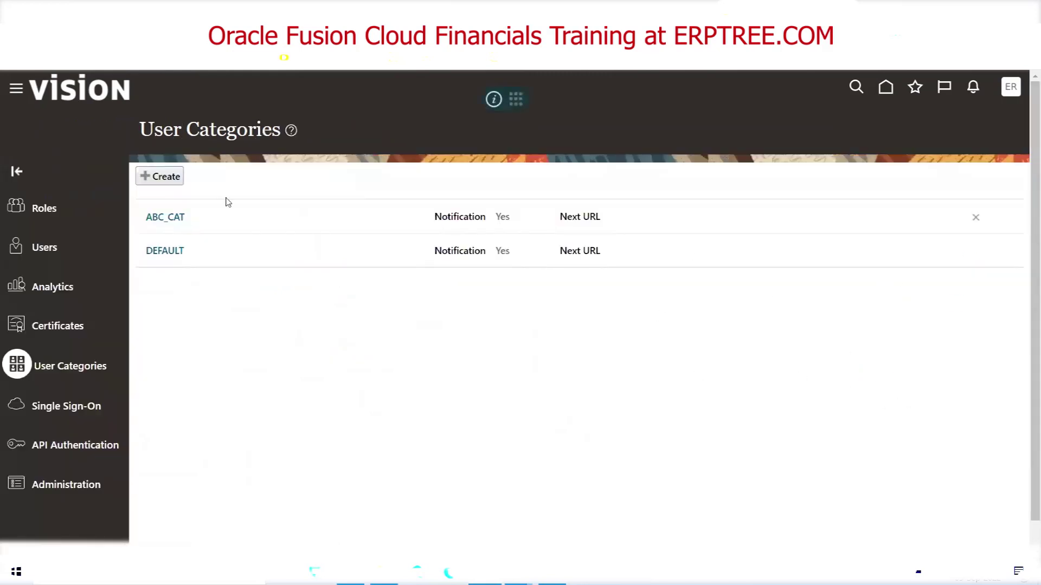
Start a new user account in the ABC_CAT category, noting that Email is now required
left_click(41, 248)
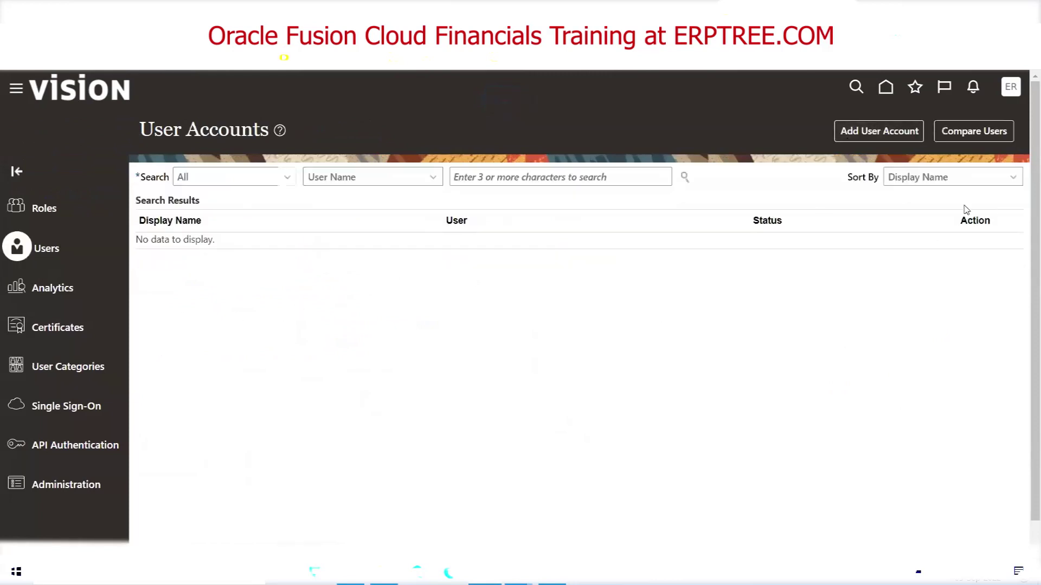
left_click(879, 136)
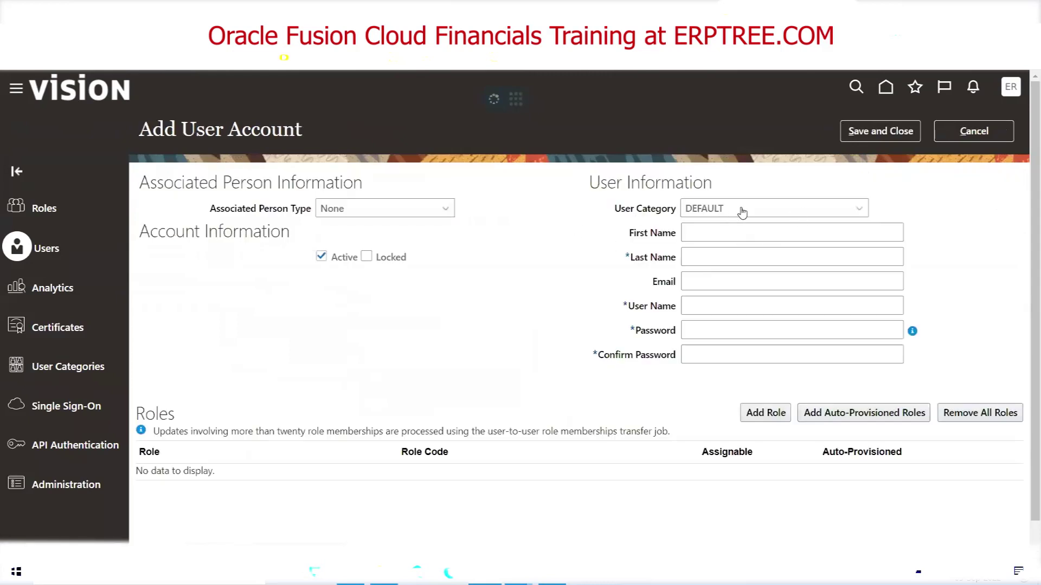
left_click(747, 211)
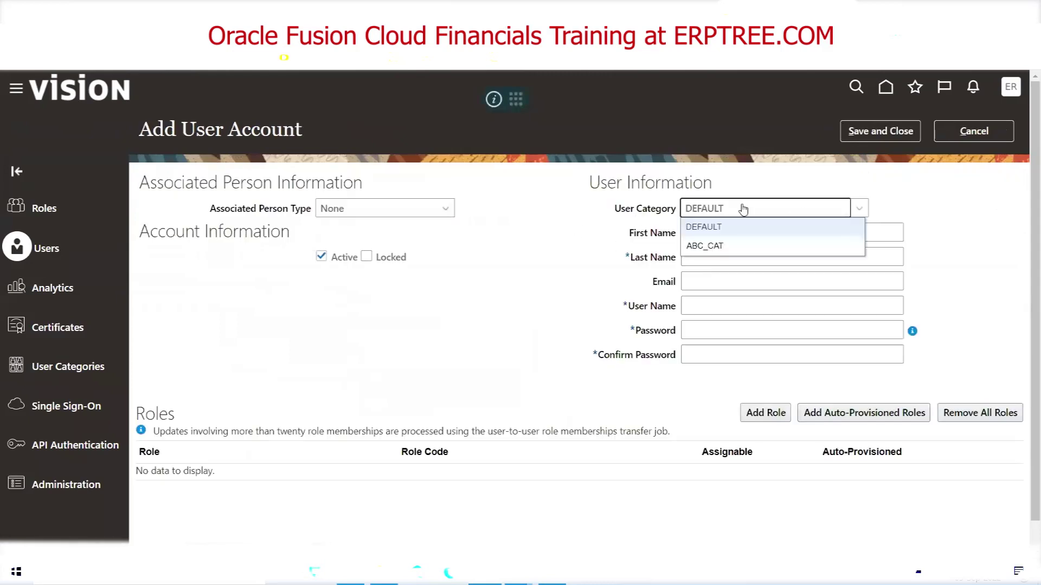
left_click(741, 246)
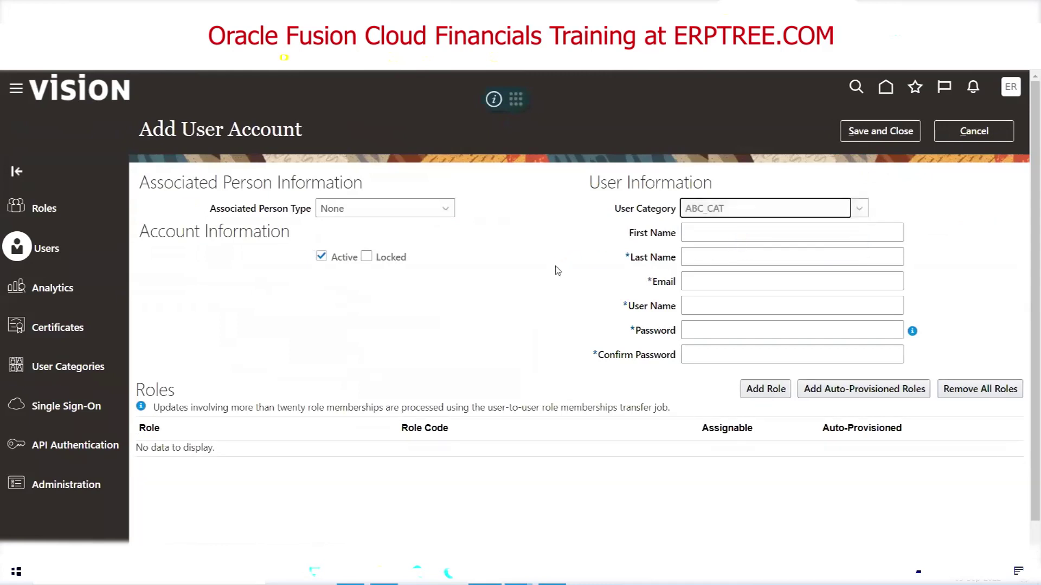
left_click(654, 285)
double_click(654, 284)
left_click(654, 284)
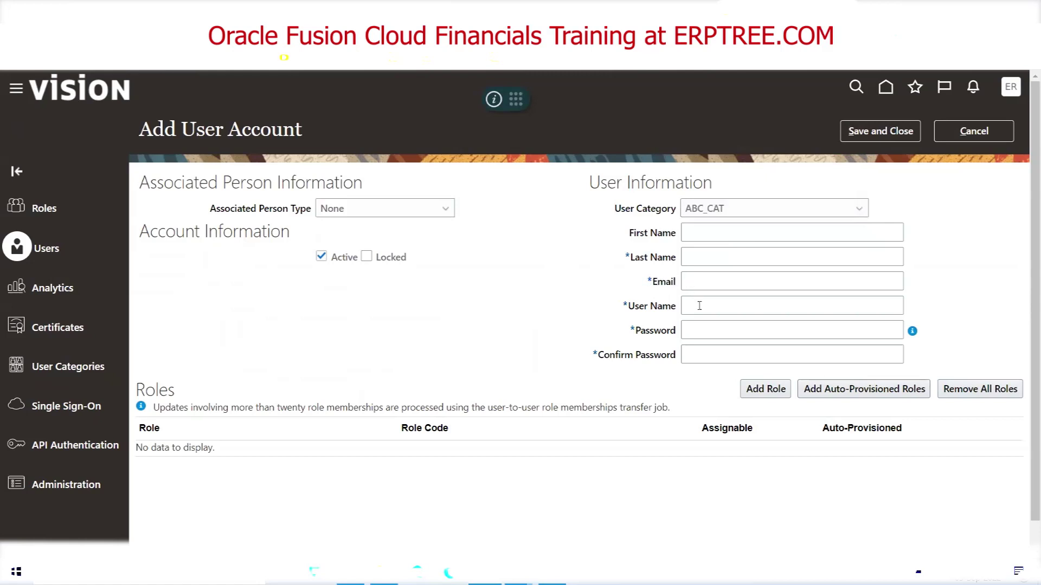
Fill in the user's last name and e-mail, letting User Name auto-fill from the e-mail
left_click(706, 255)
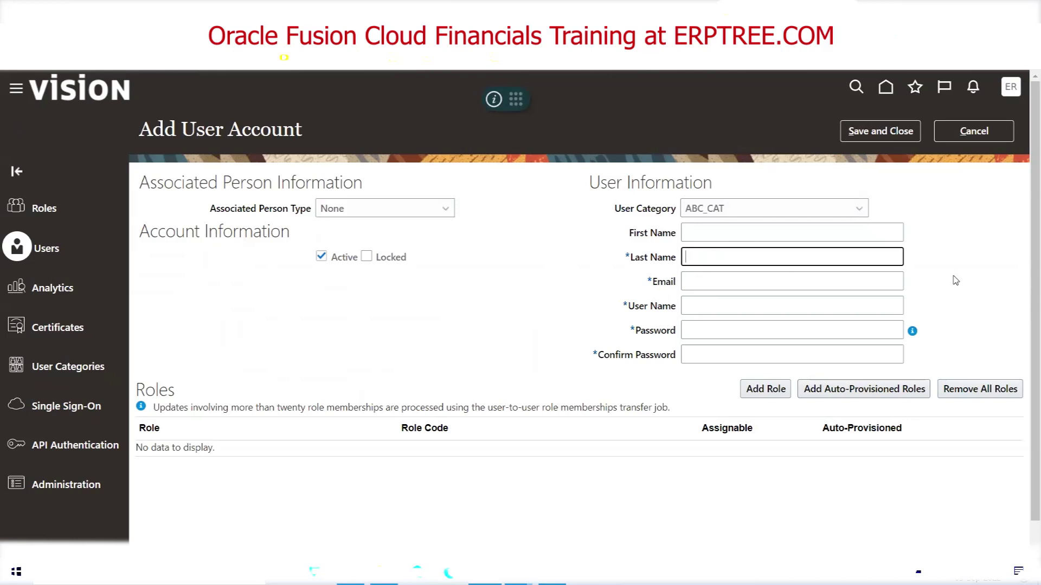
type("XYZ")
key("Tab")
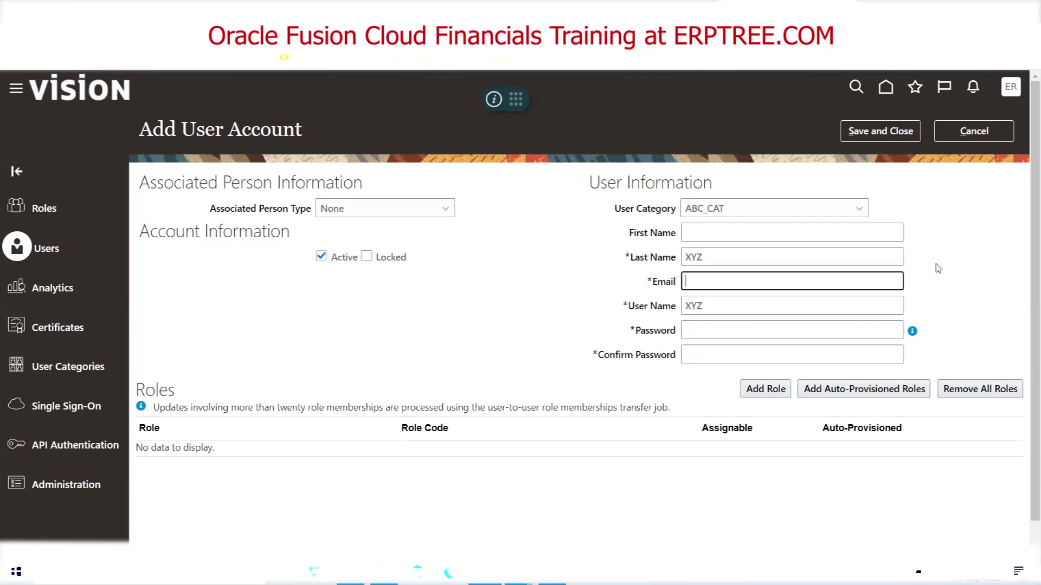
key("Tab")
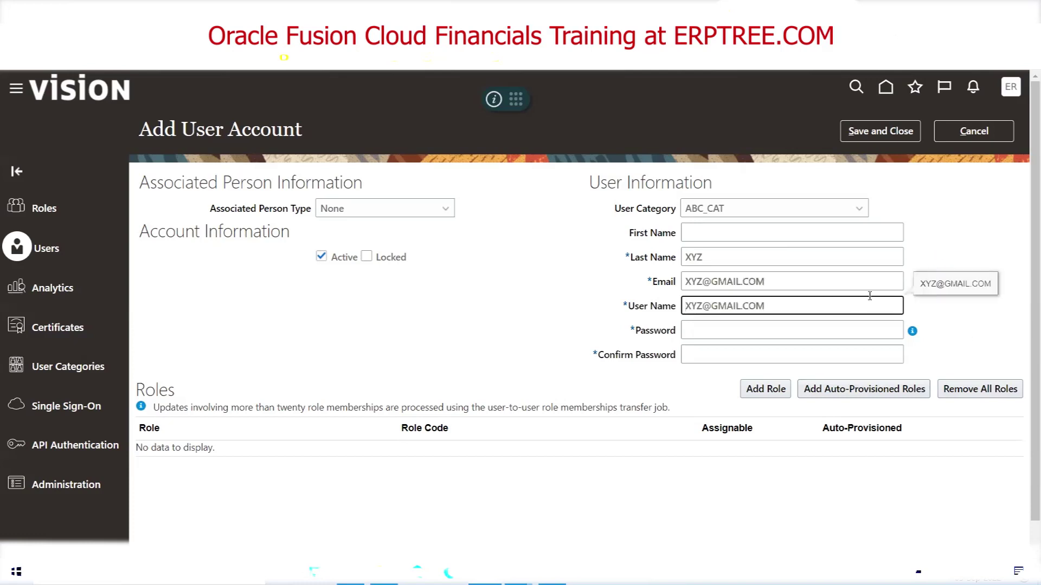
Enter and confirm the new ABC_CAT user's password, then save the account
left_click(753, 337)
left_click(913, 332)
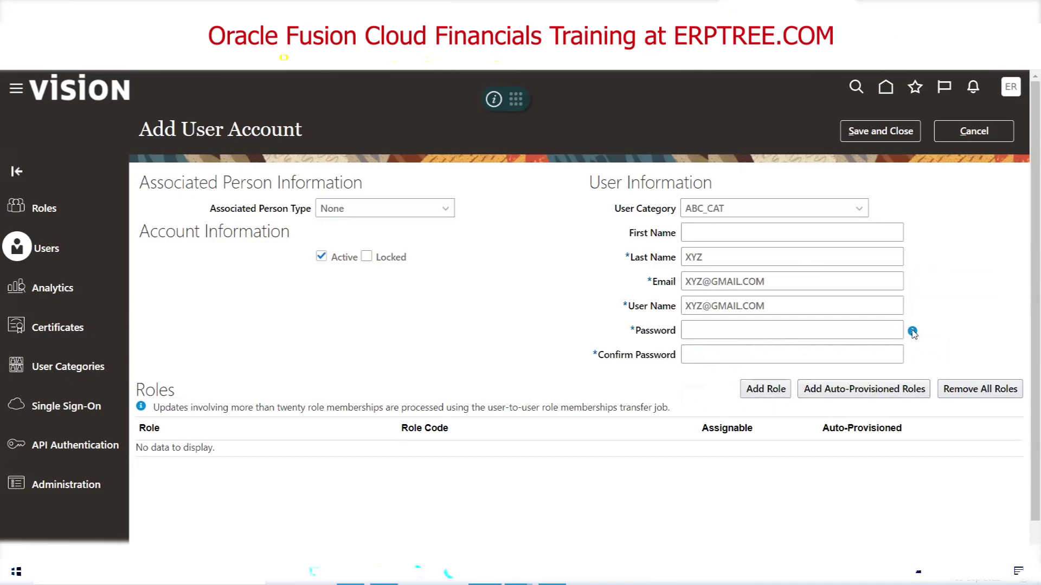
mouse_move(914, 332)
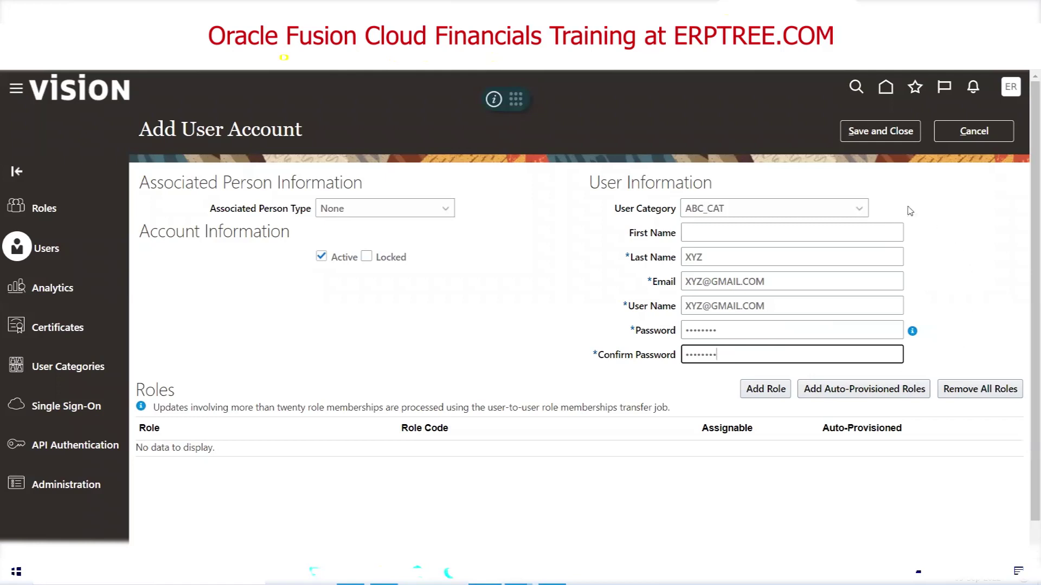
double_click(743, 333)
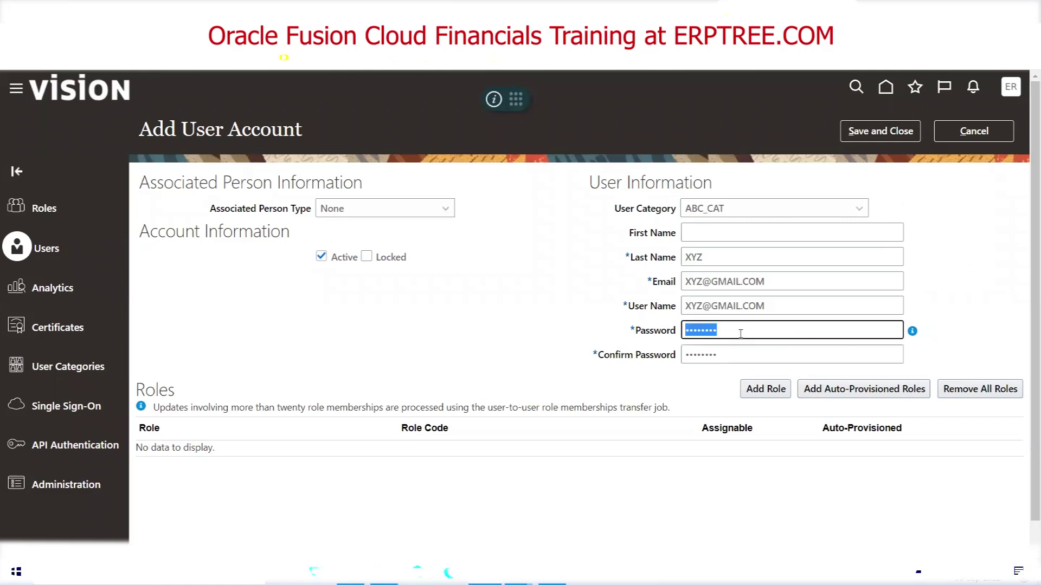
type("Wel")
key("Tab")
type("Welc")
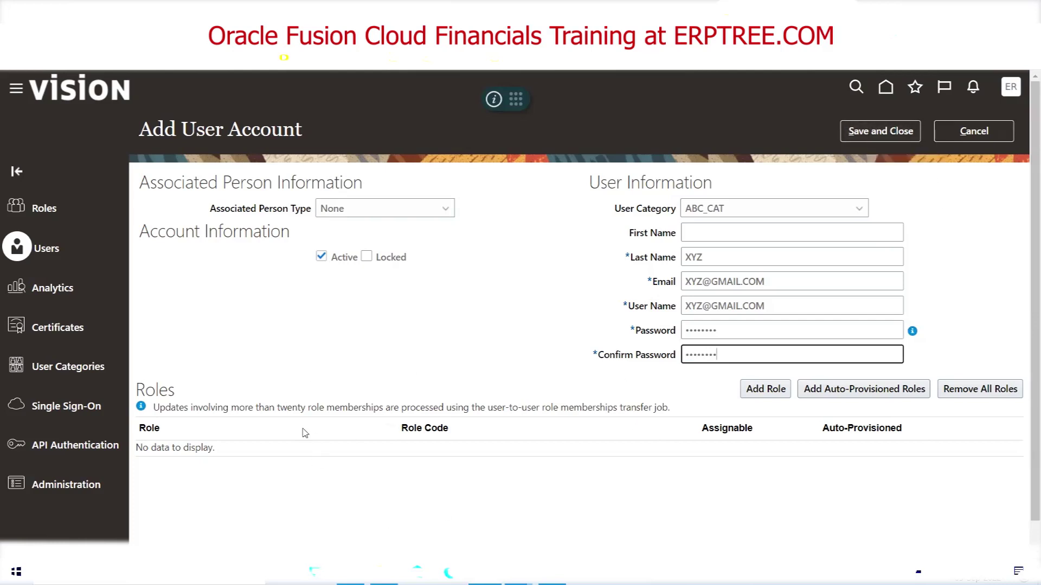
left_click(881, 132)
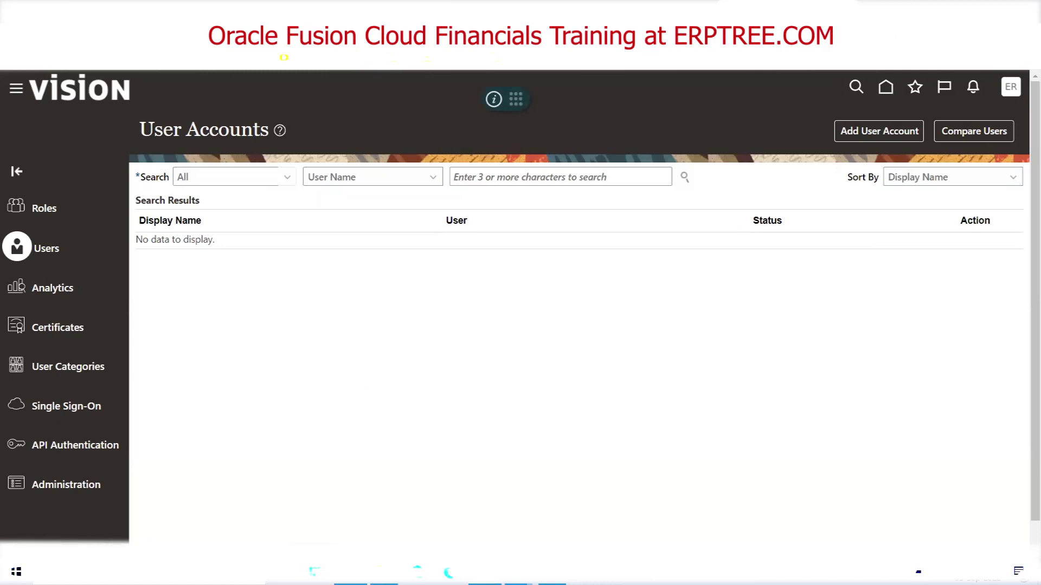
Check the training notes spreadsheet, return to Security Console and sign out from the account menu
key("alt+Tab")
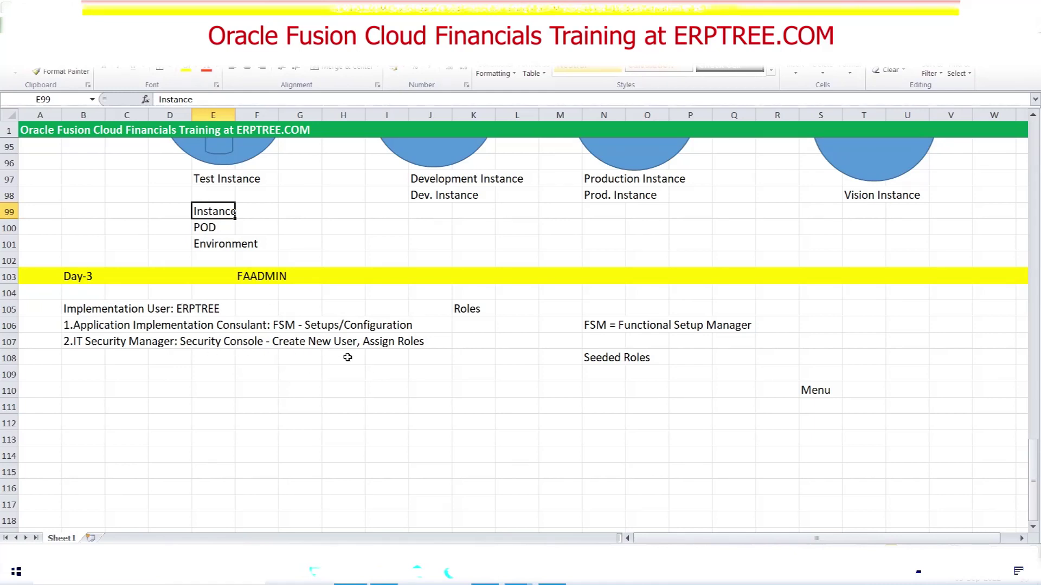
mouse_move(485, 573)
left_click(488, 510)
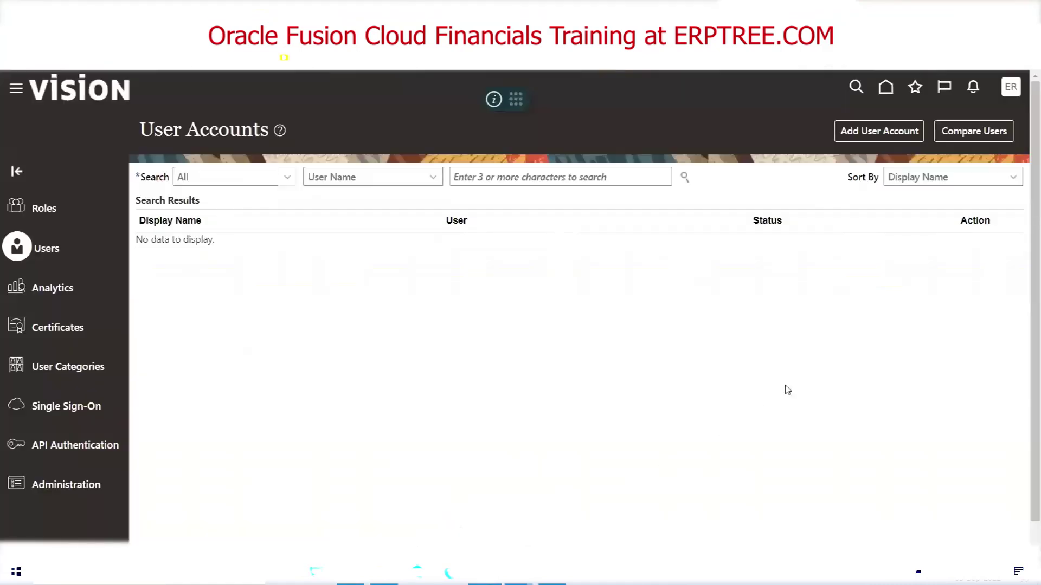
left_click(1008, 93)
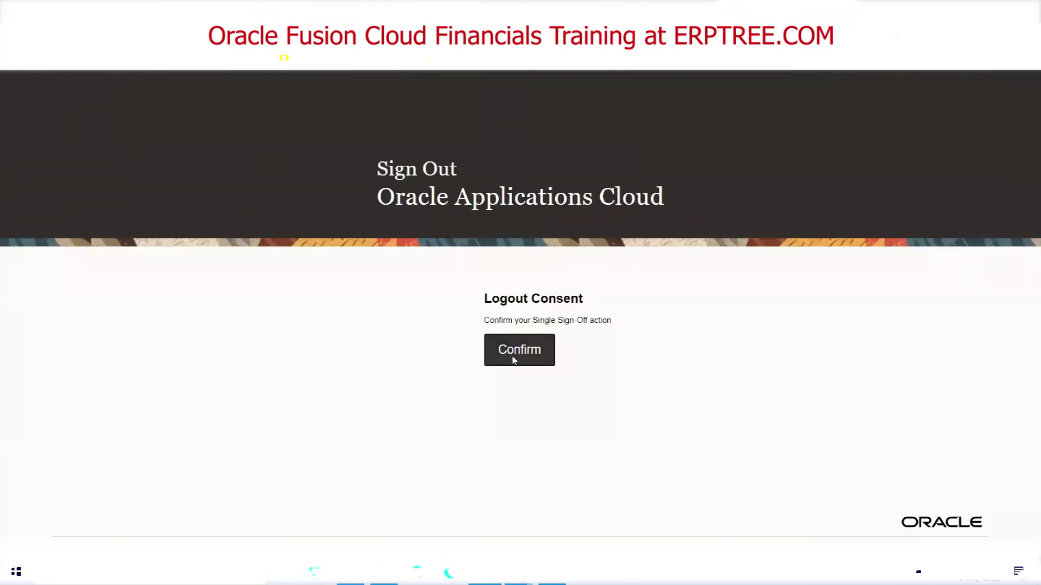
Confirm sign-out, sign back in as the TCS user, then switch to the training notes
left_click(550, 360)
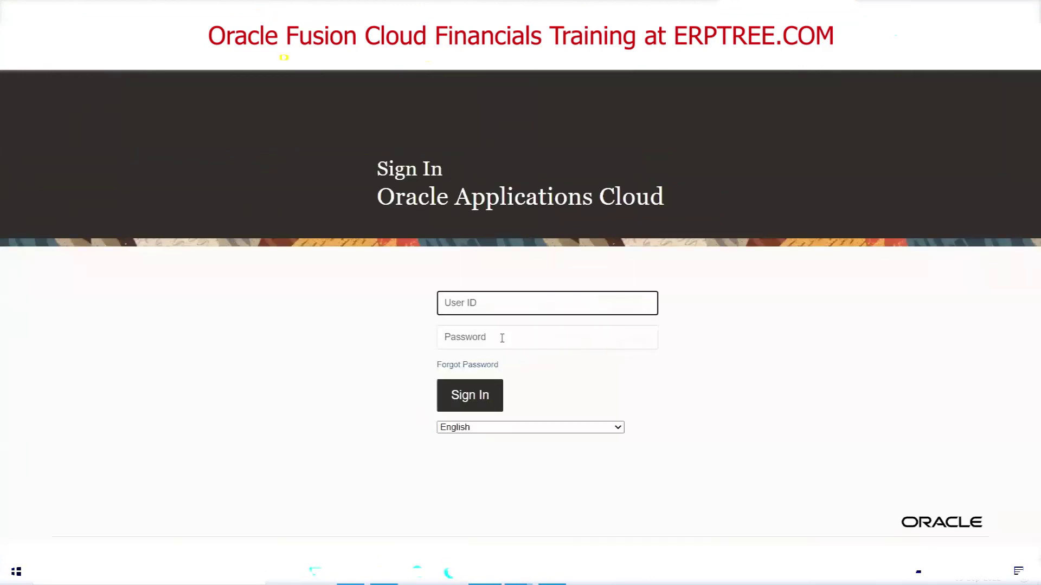
type("TCS")
key("Tab")
type("*****")
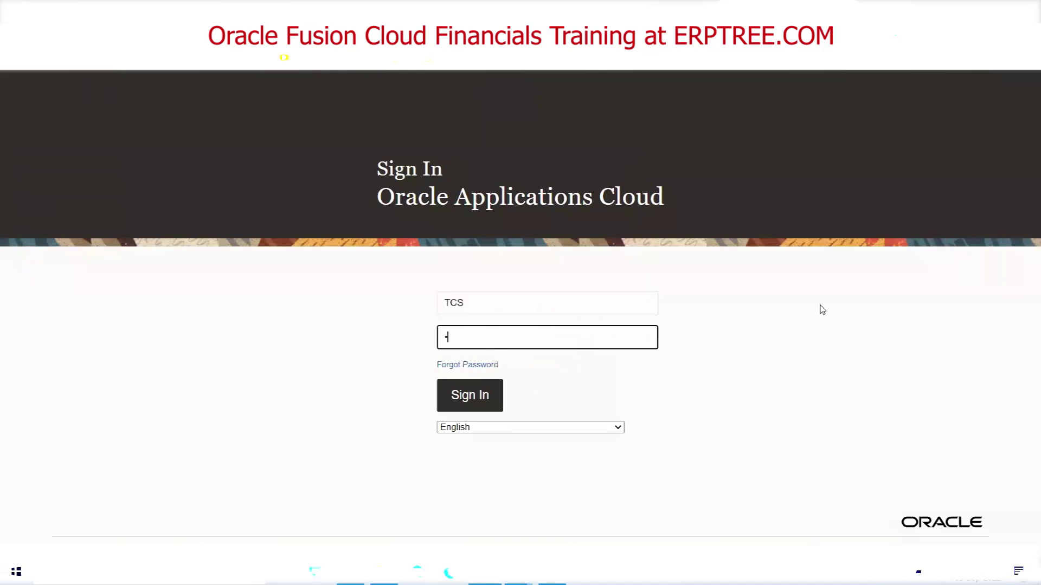
type("***")
left_click(474, 402)
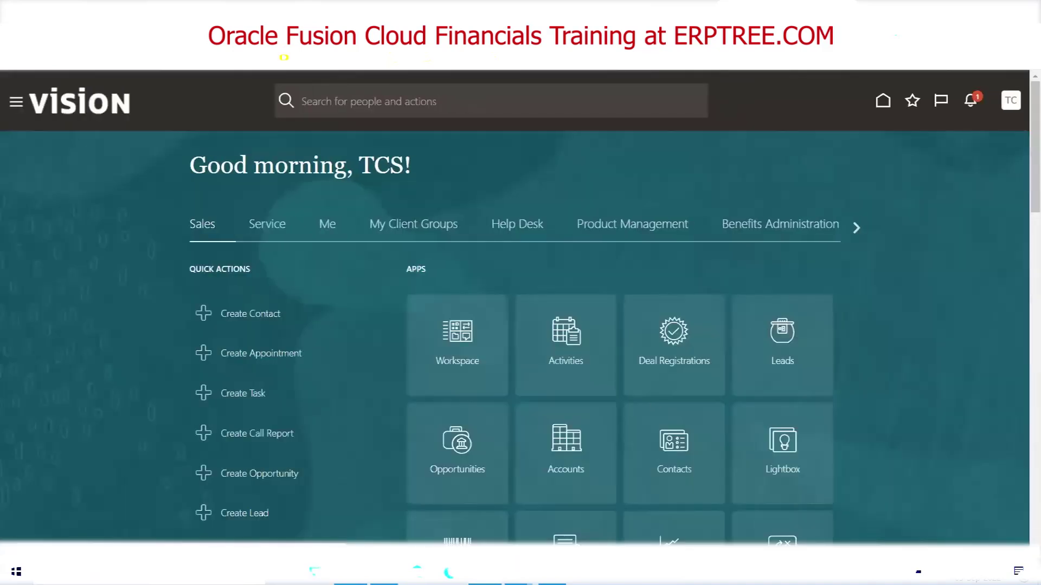
key("alt+Tab")
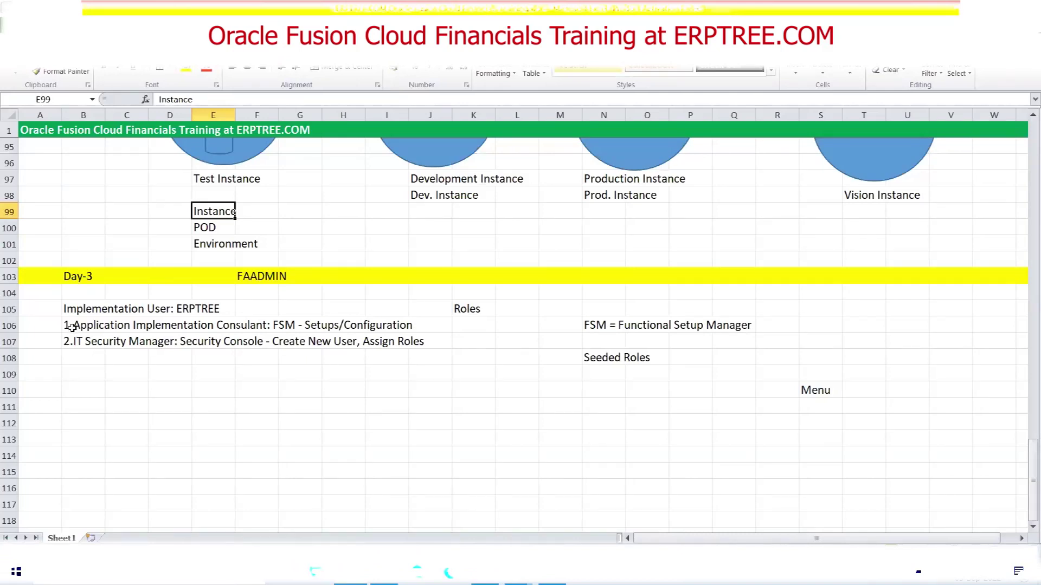
left_click_drag(73, 327, 250, 327)
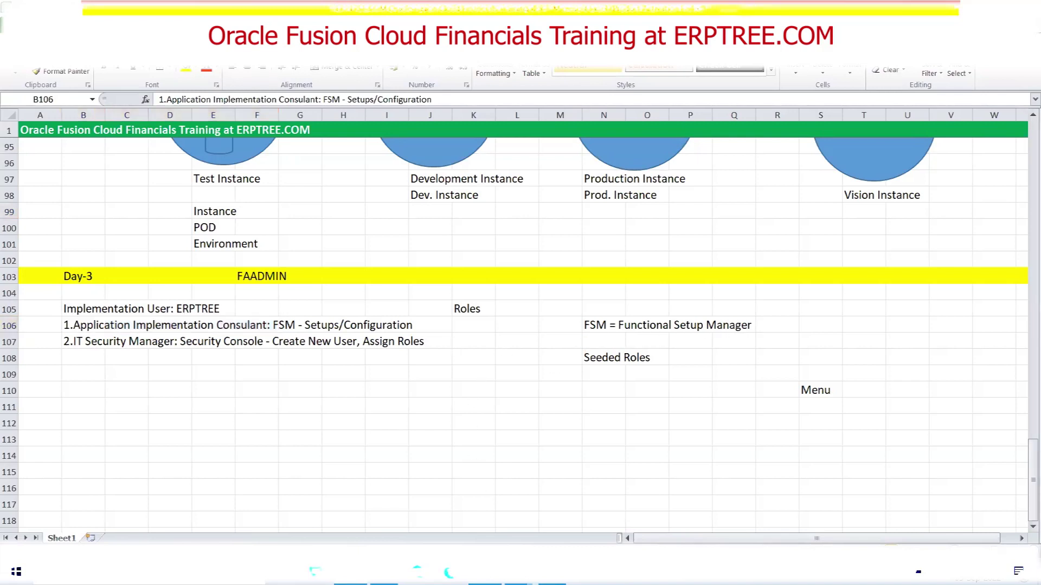
key("alt+Tab")
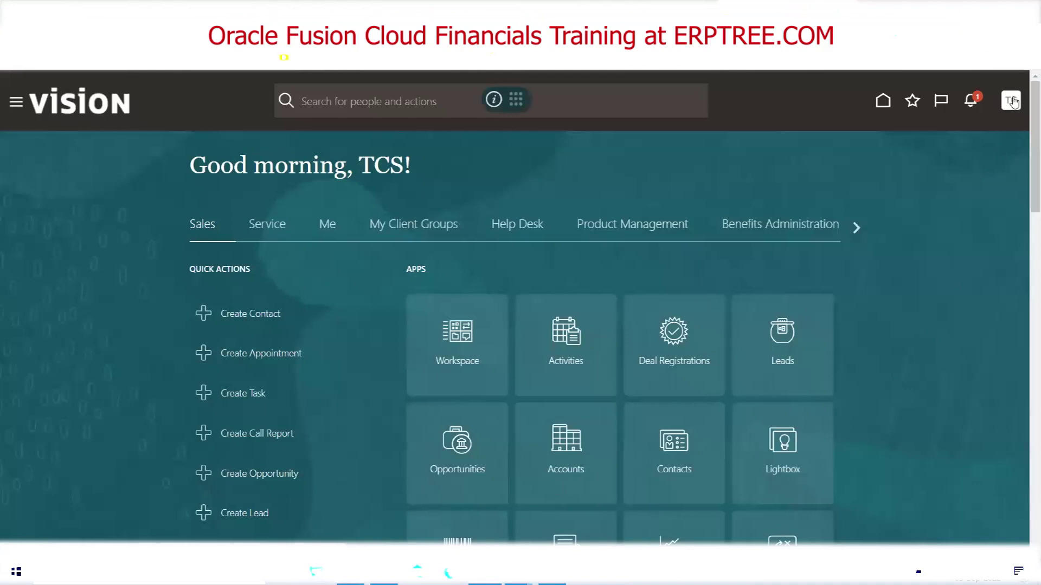
Open Setup and Maintenance from the TC user's Settings and Actions menu
left_click(1012, 104)
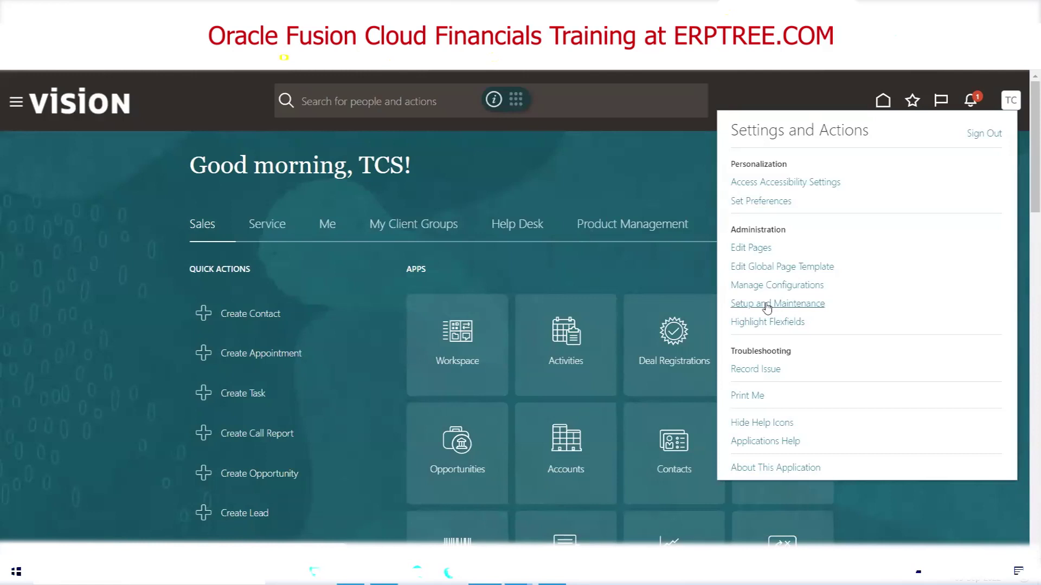
left_click(766, 305)
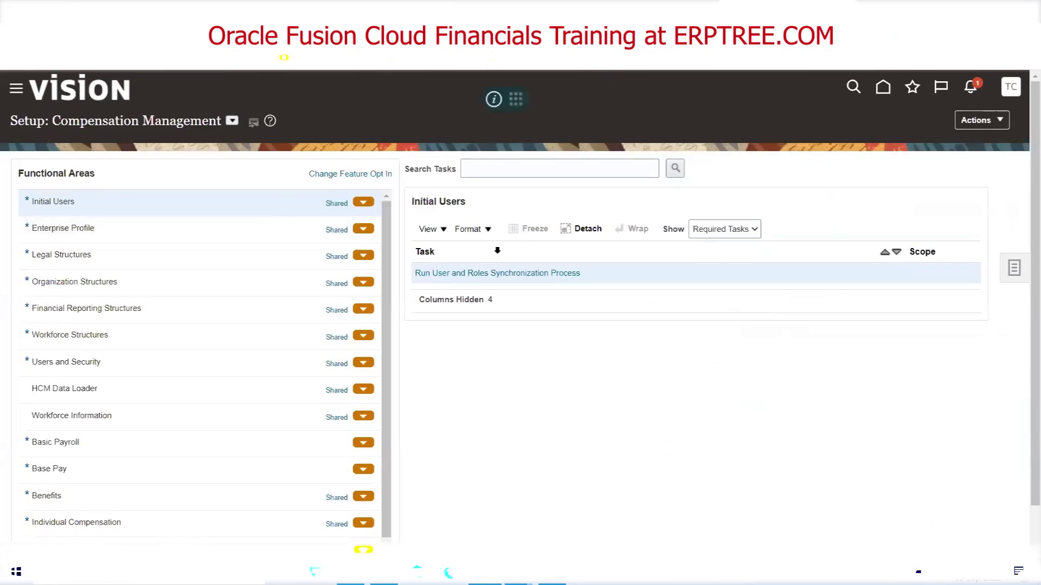
Switch setup to the Financials offering and list all Receivables setup tasks
left_click(230, 124)
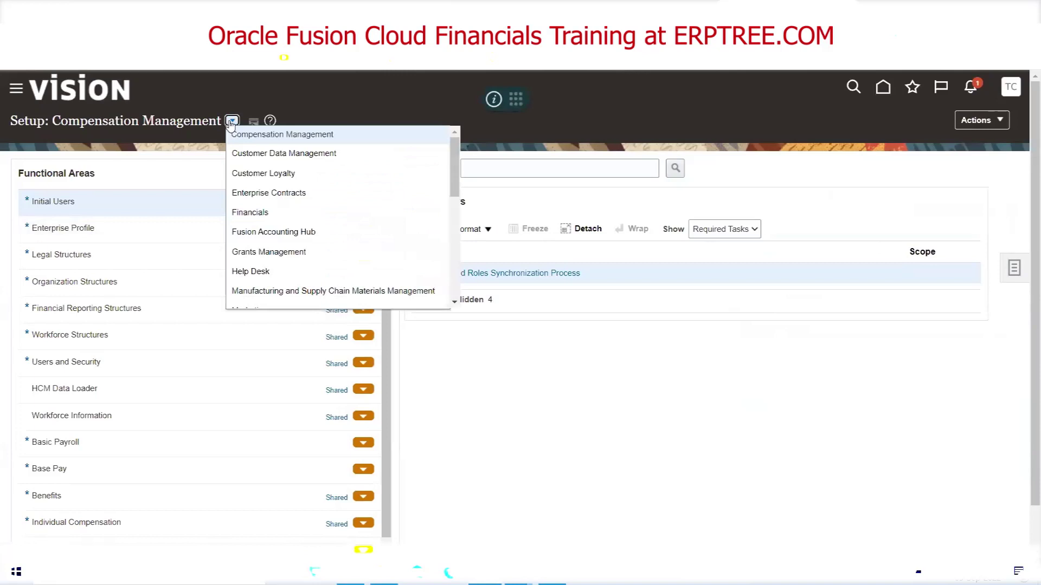
left_click(241, 213)
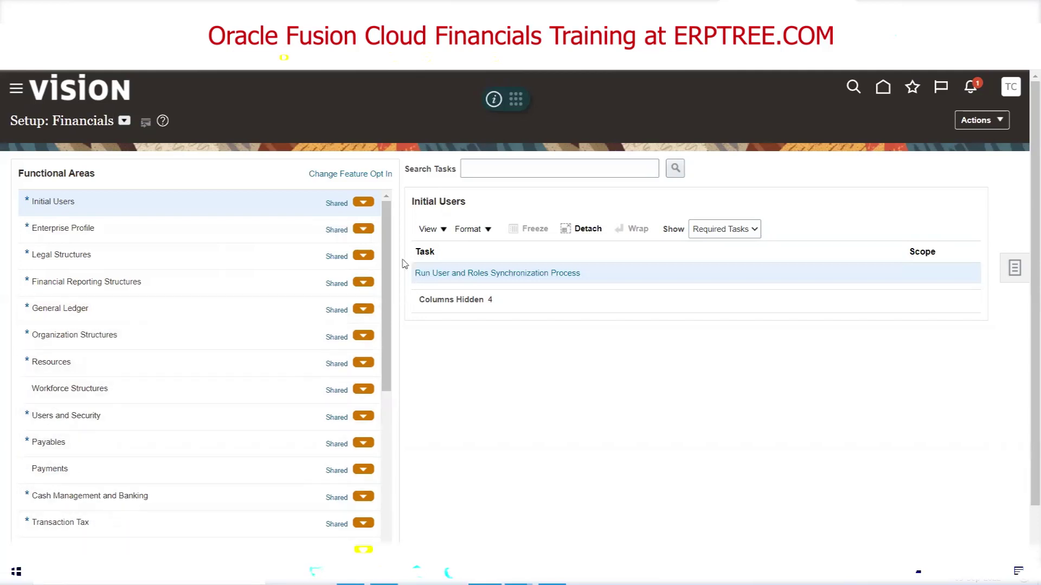
scroll(373, 393, "down", 5)
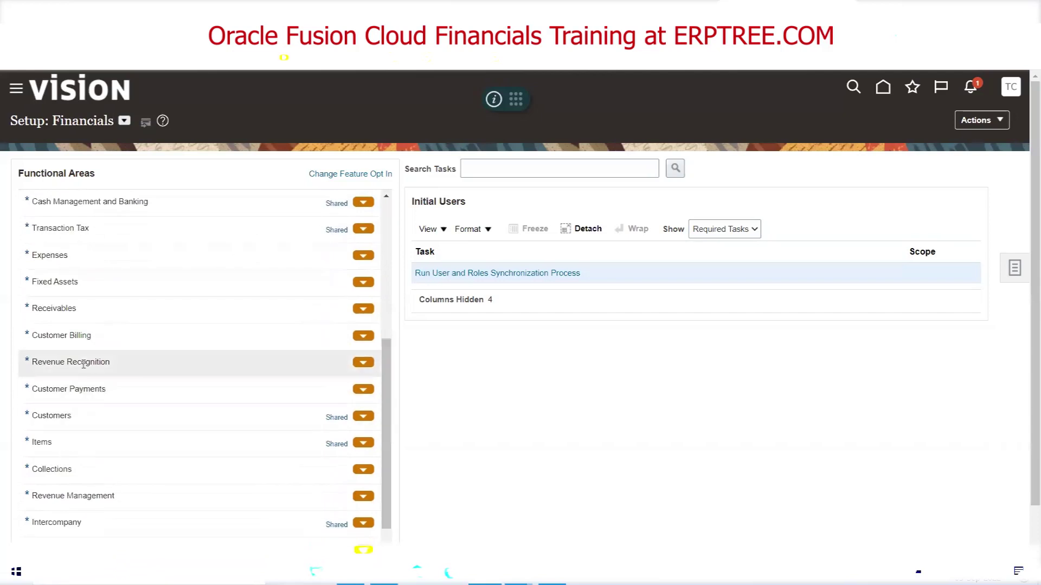
left_click(69, 310)
left_click(754, 229)
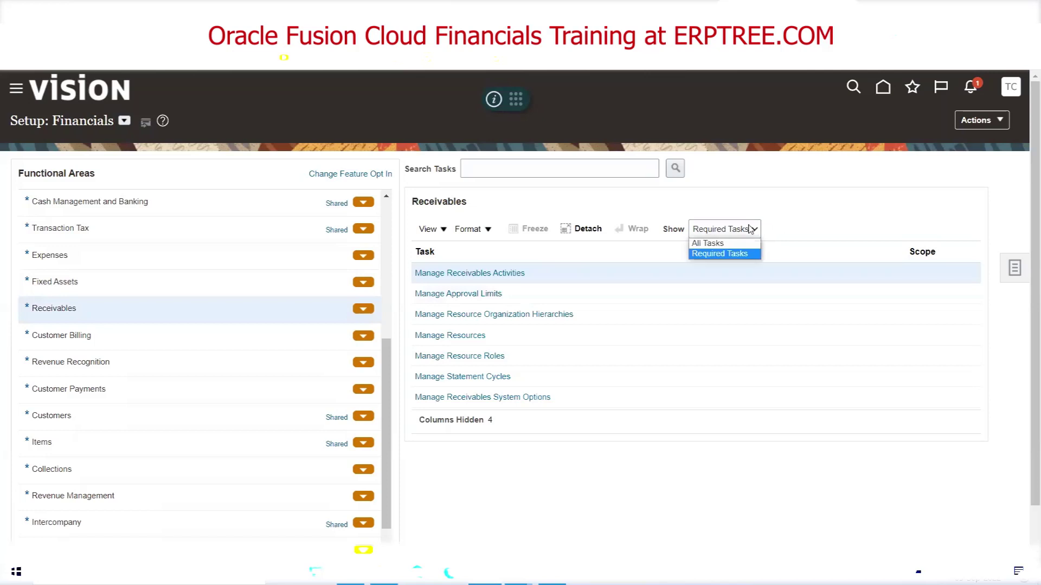
left_click(726, 243)
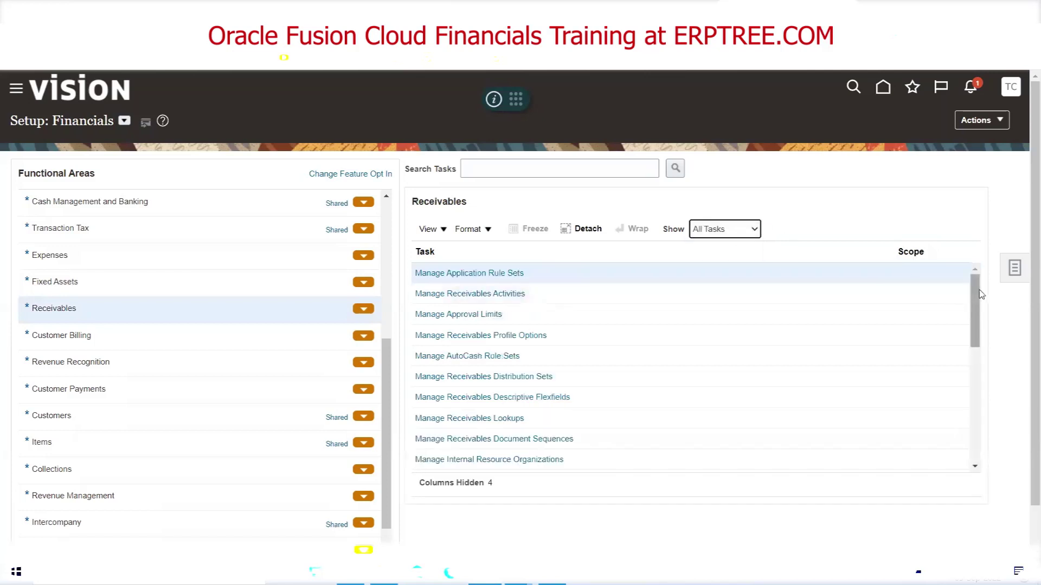
left_click_drag(974, 318, 952, 281)
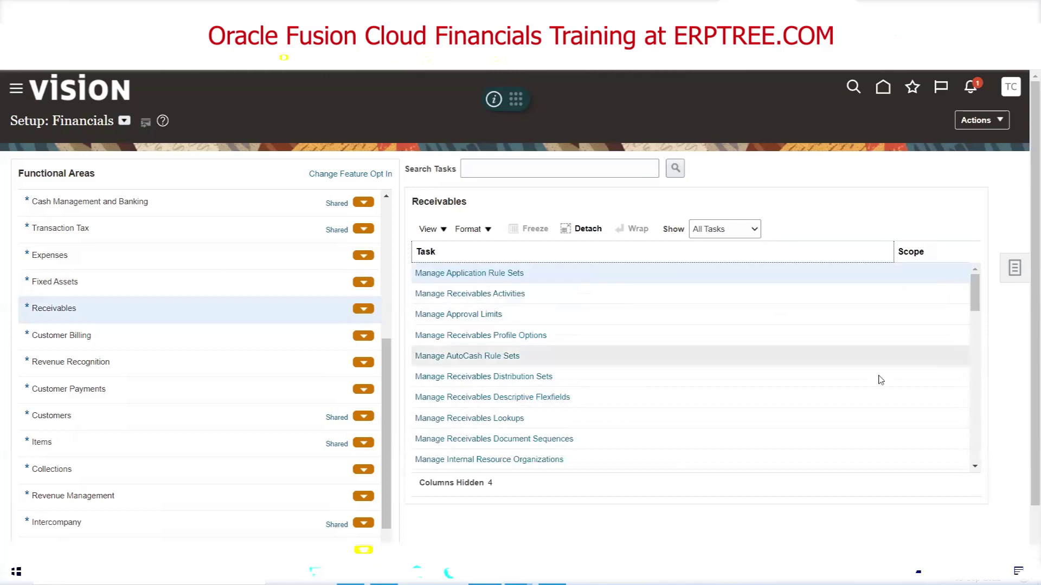
scroll(108, 360, "up", 1)
scroll(107, 360, "up", 2)
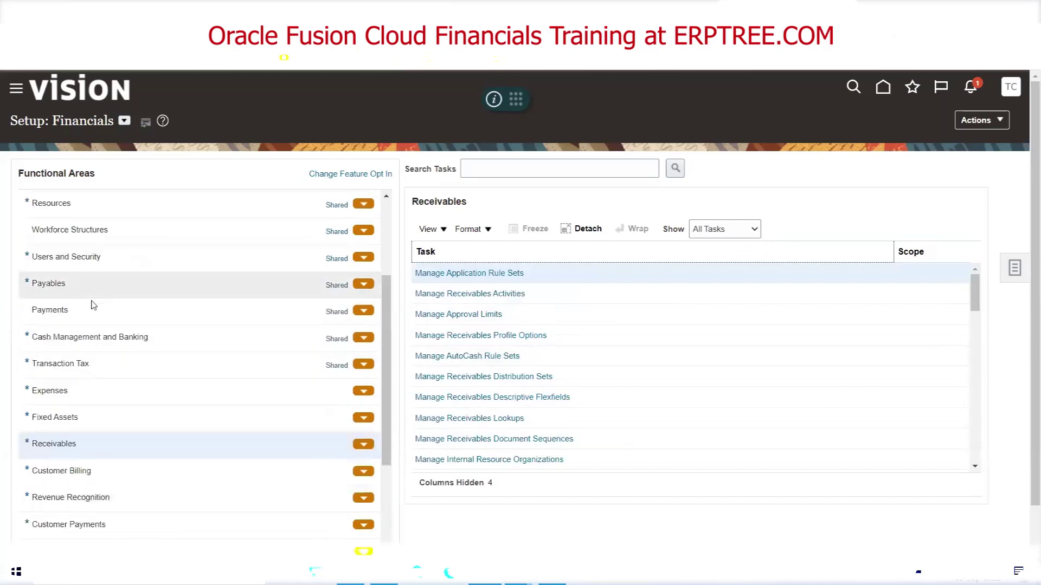
List all Payables setup tasks, then select General Ledger
left_click(74, 280)
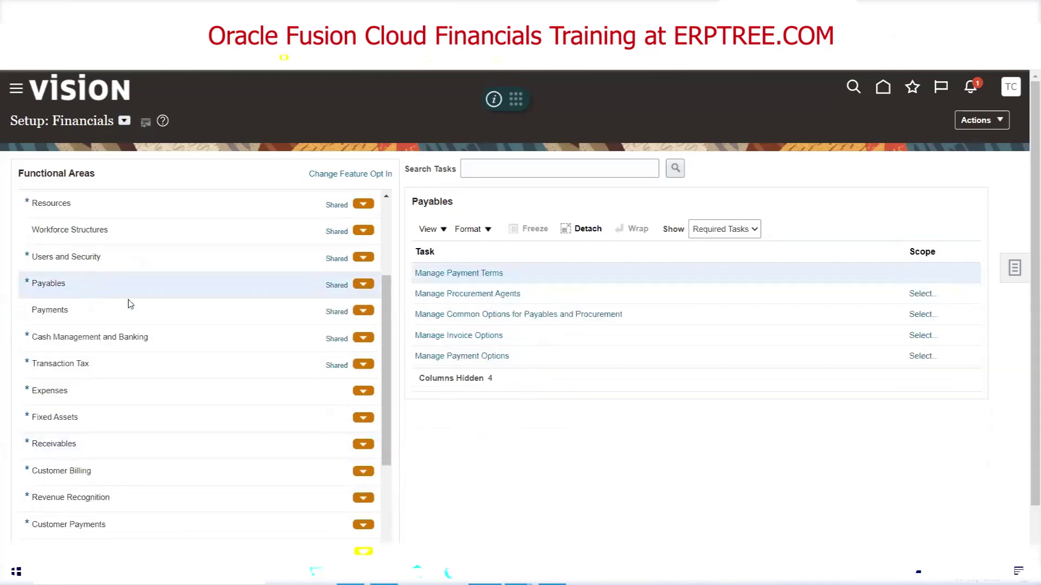
left_click(737, 235)
left_click(737, 242)
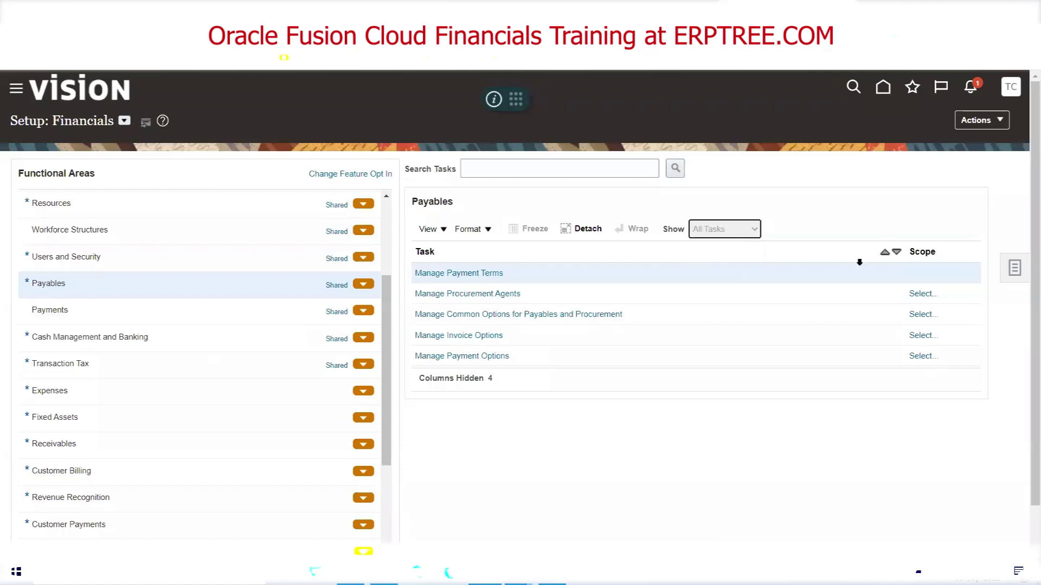
left_click_drag(976, 300, 974, 268)
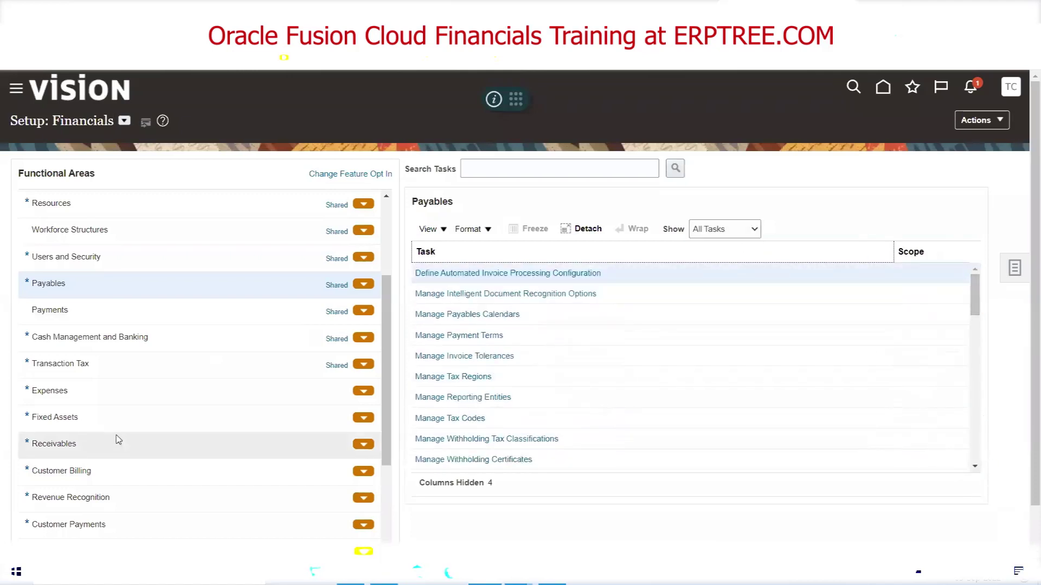
scroll(122, 417, "up", 2)
scroll(123, 416, "up", 1)
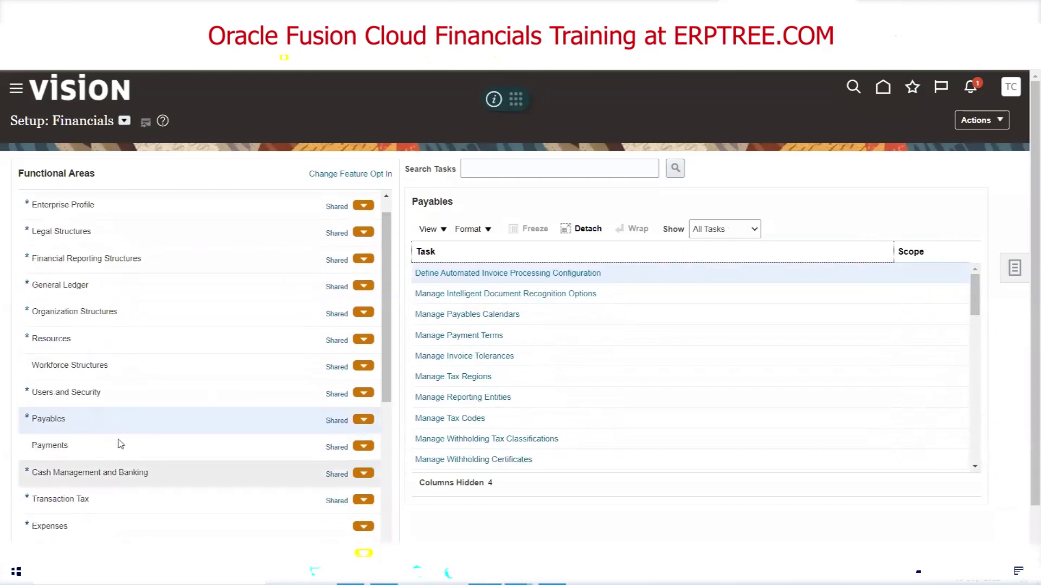
left_click(76, 291)
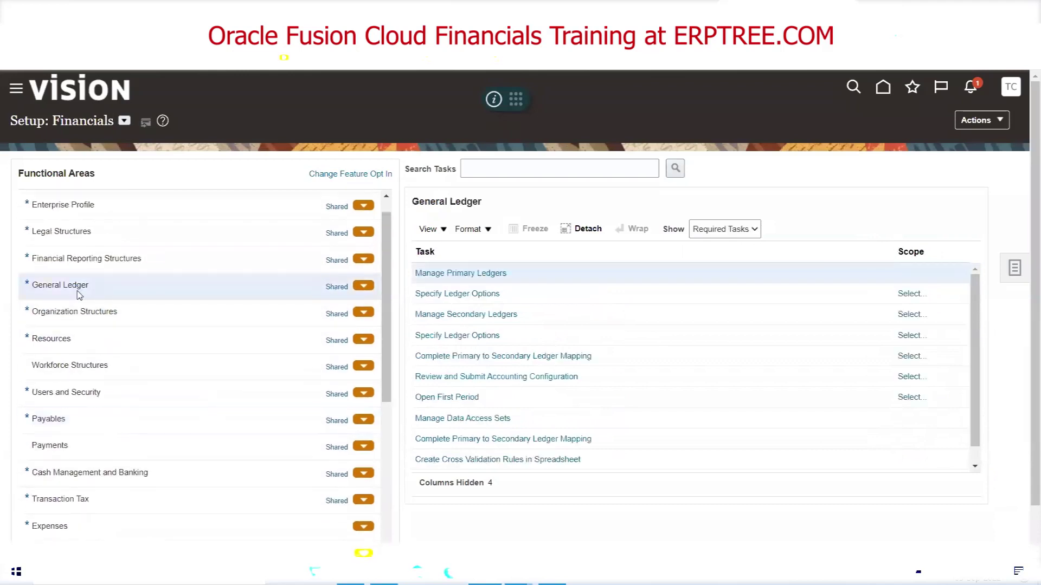
Show all General Ledger tasks and scroll the list, starting at Manage Primary Ledgers
left_click(716, 228)
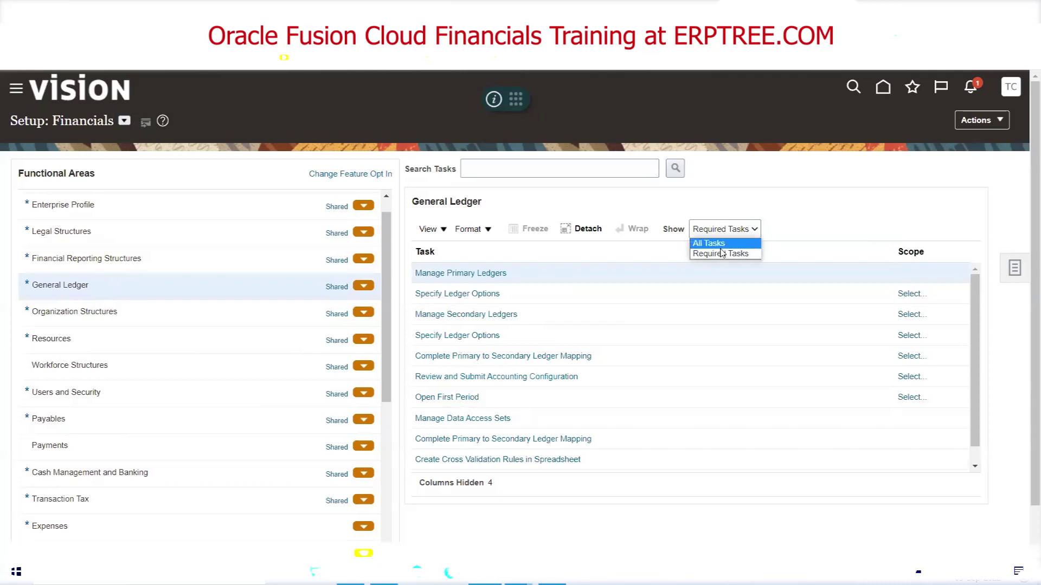
left_click(721, 242)
left_click_drag(975, 293, 934, 316)
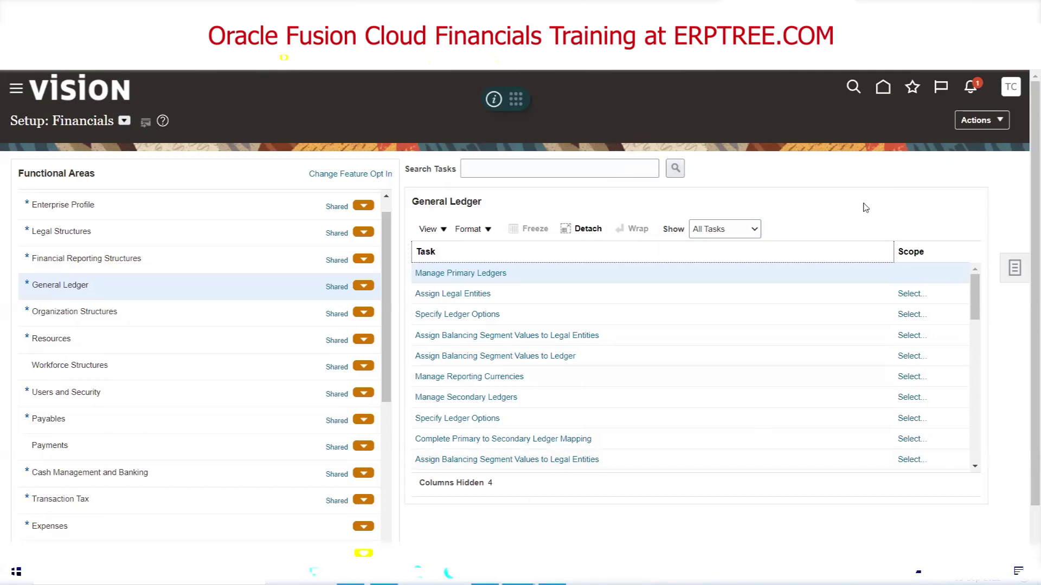
left_click(1012, 89)
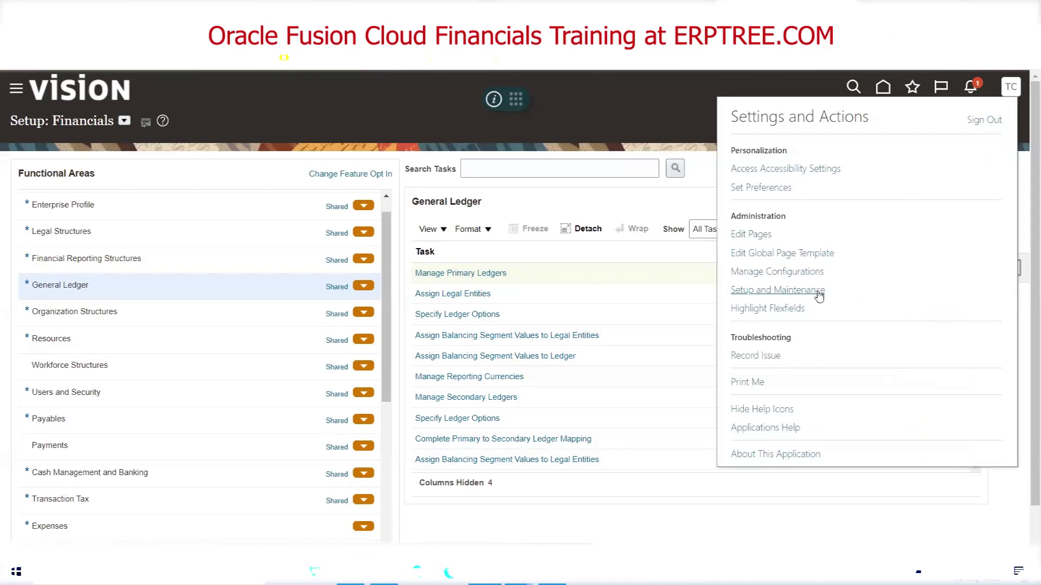
Reopen Setup and Maintenance on Financials, list all Receivables tasks, then switch to the Excel notes
left_click(819, 294)
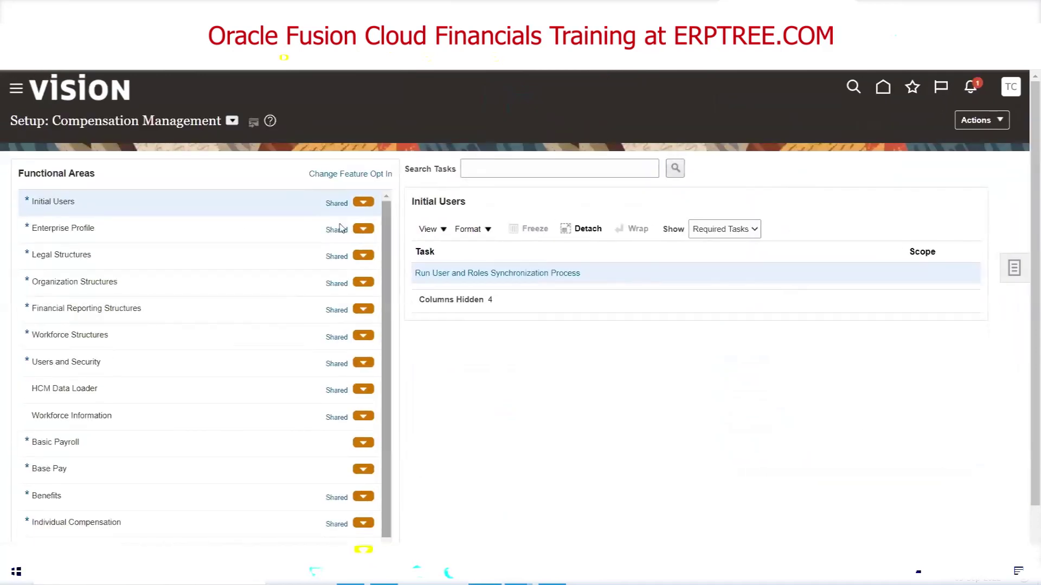
left_click(232, 121)
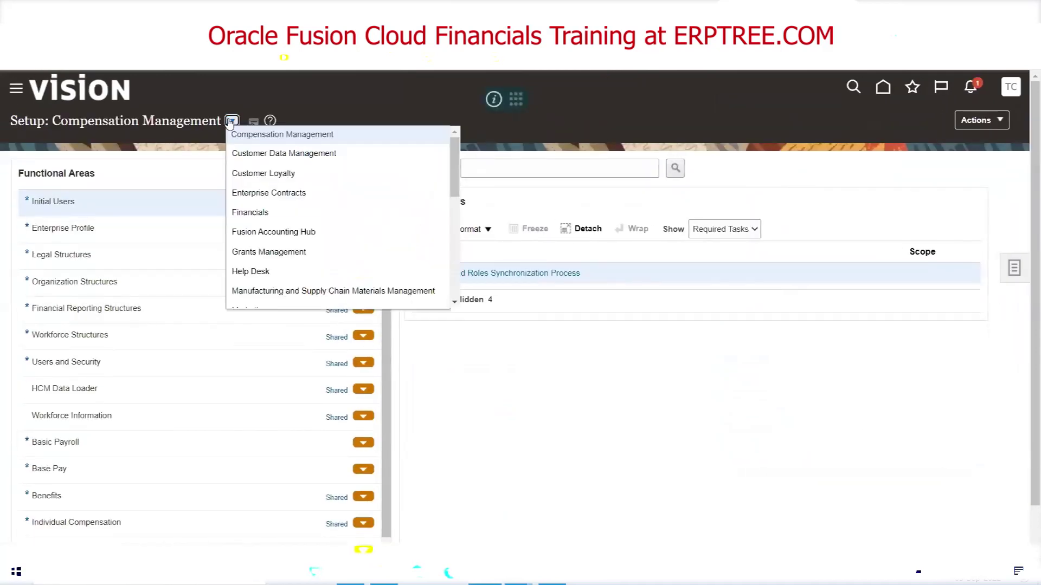
left_click(234, 212)
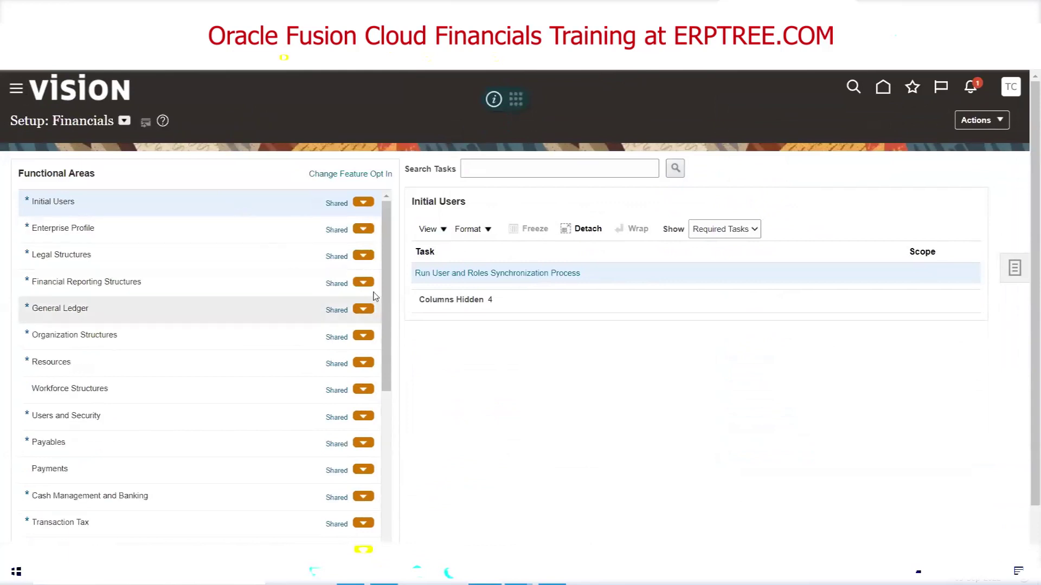
left_click_drag(390, 239, 395, 372)
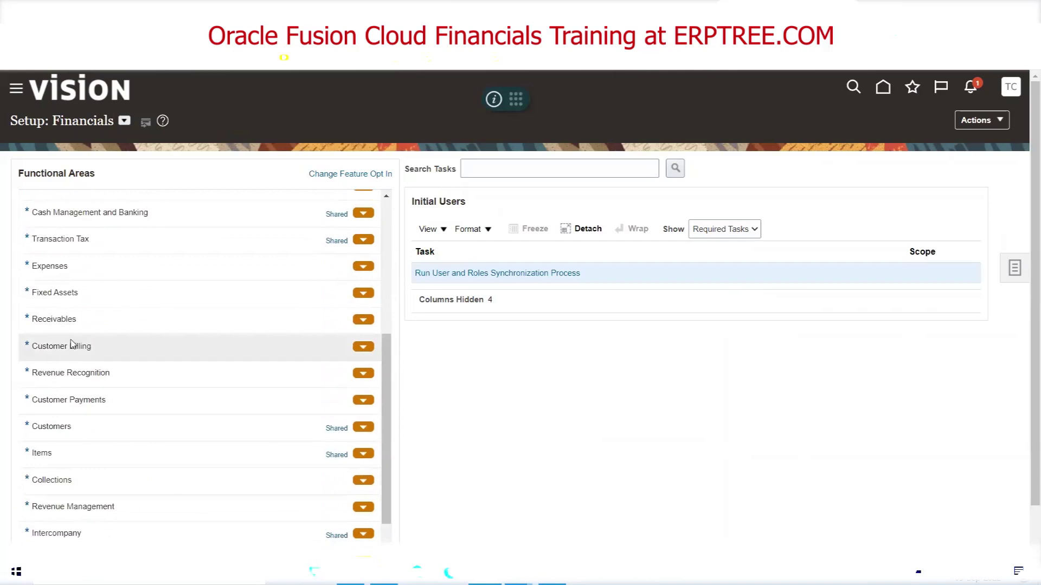
left_click(76, 330)
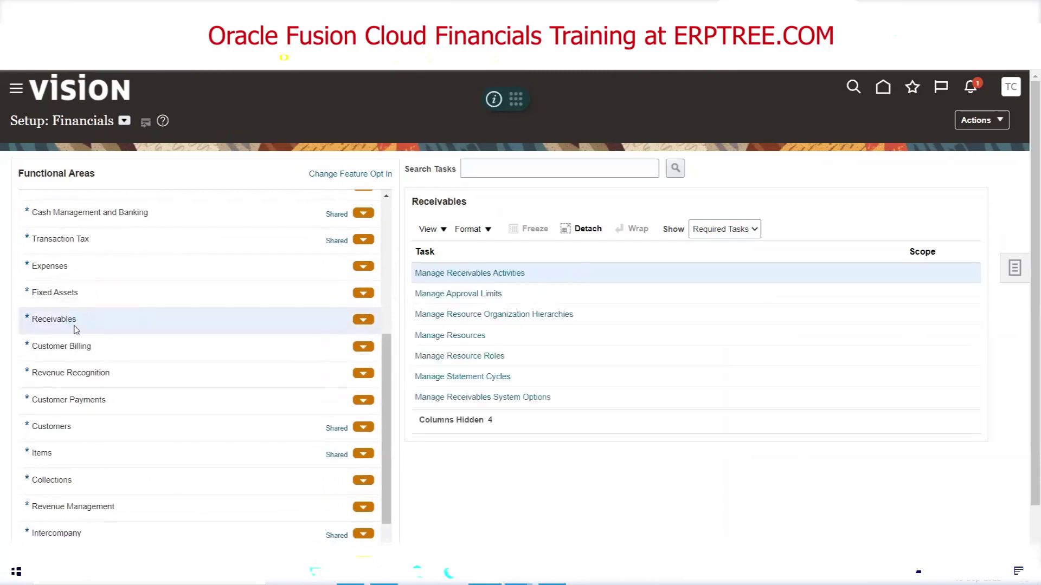
left_click(753, 230)
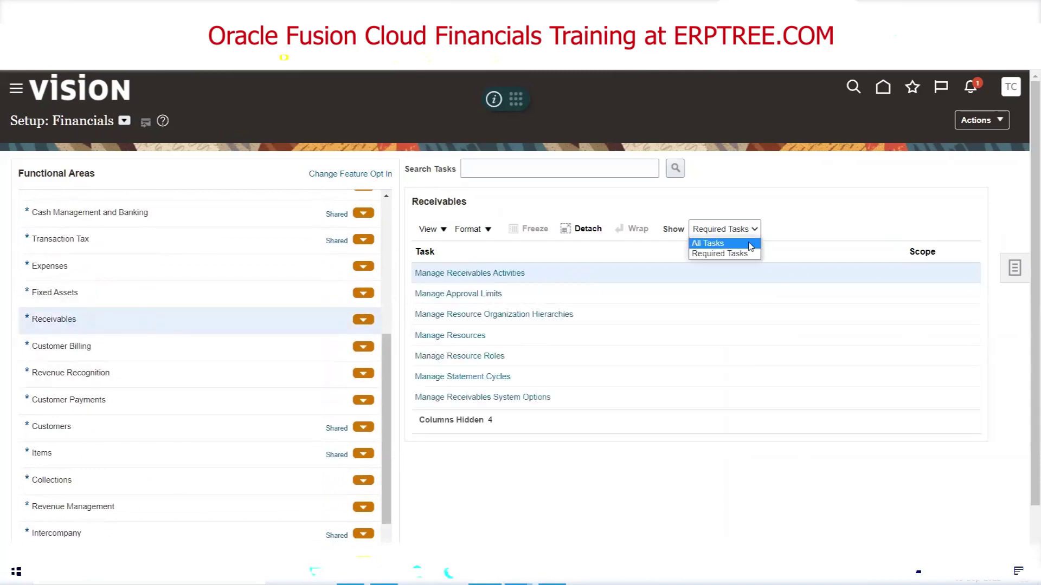
left_click(751, 244)
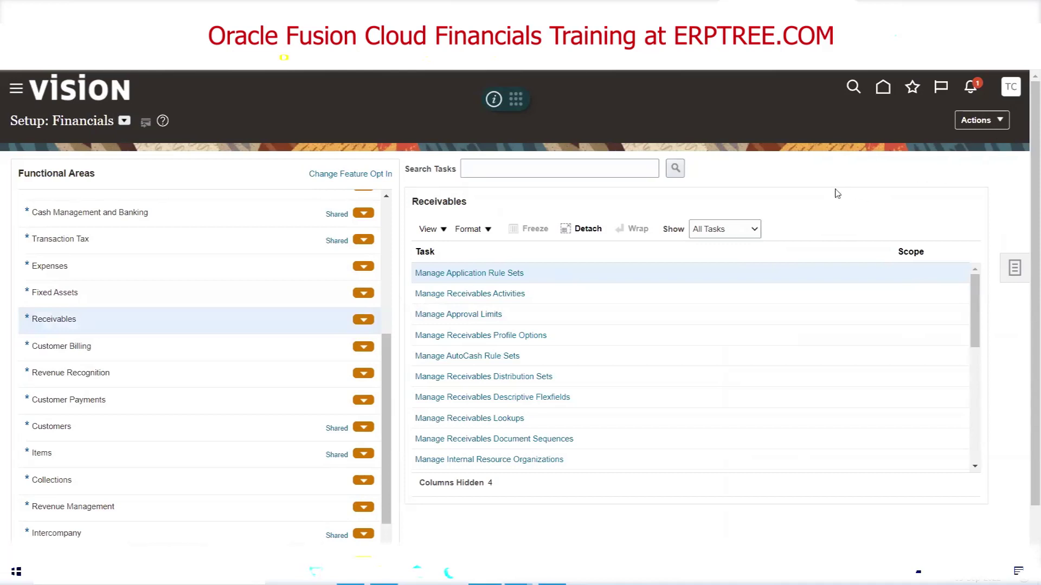
key("alt+Tab")
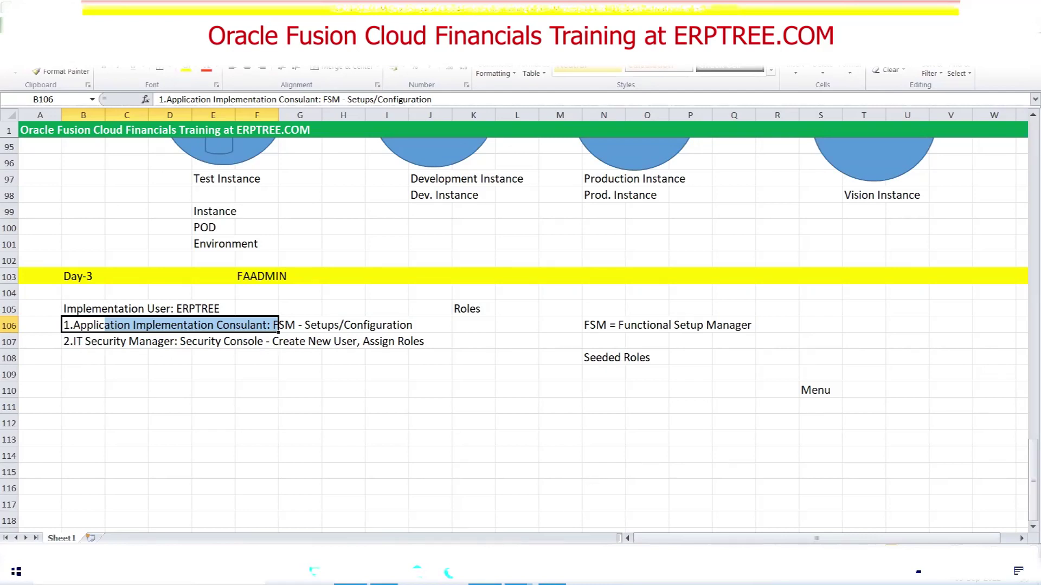
Switch from the Excel Day-3 role notes back to the Oracle Fusion setup page
key("alt+Tab")
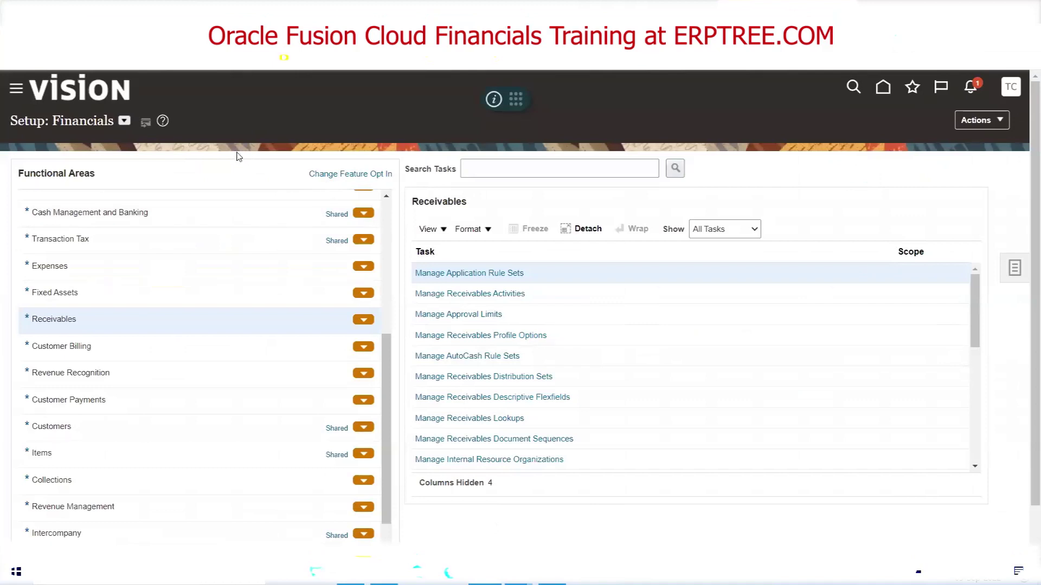
Open the Security Console from the Navigator's Tools group to reach its Roles page
left_click(16, 92)
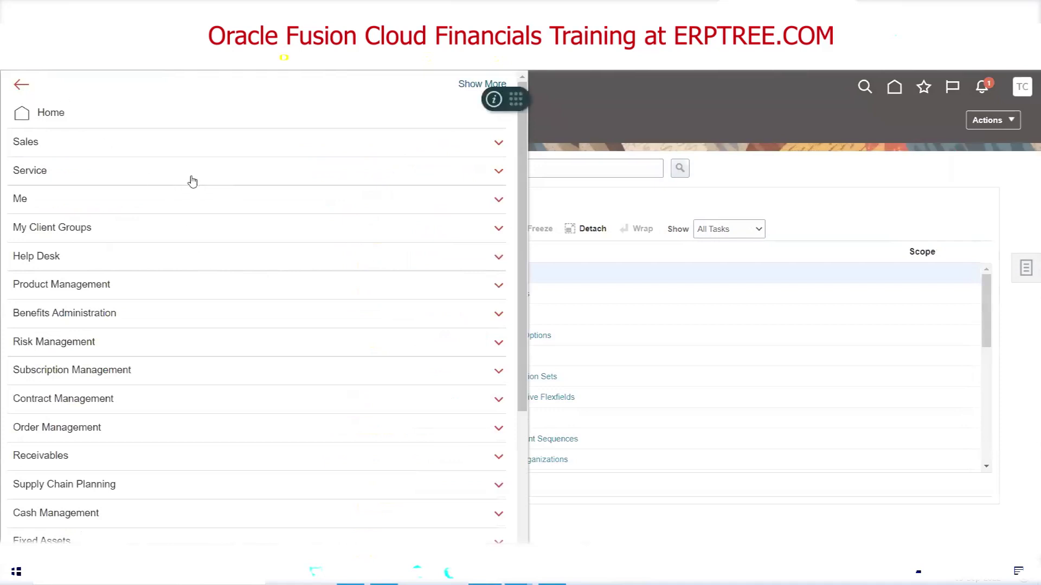
scroll(191, 180, "down", 3)
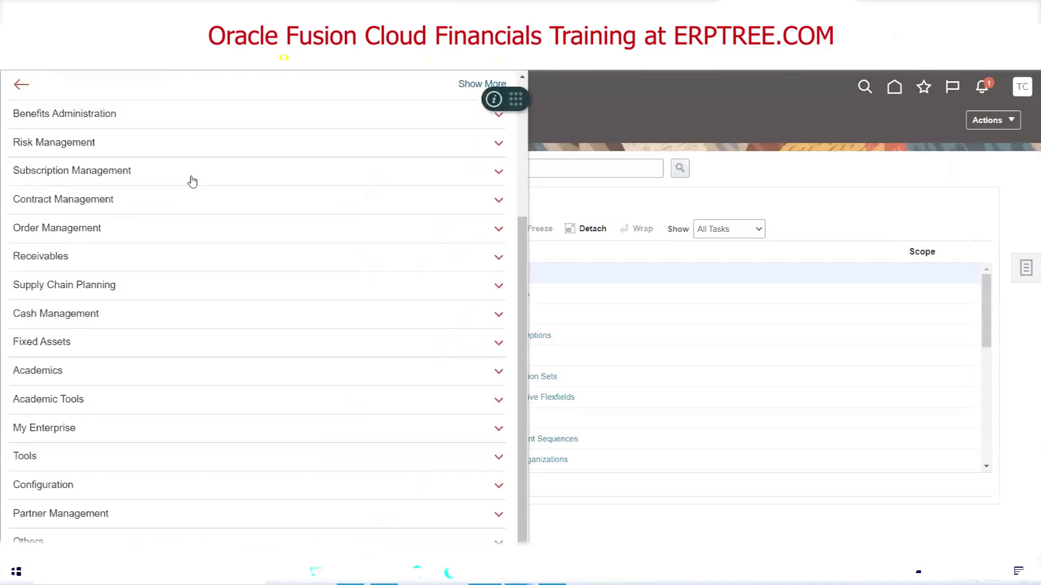
left_click(27, 457)
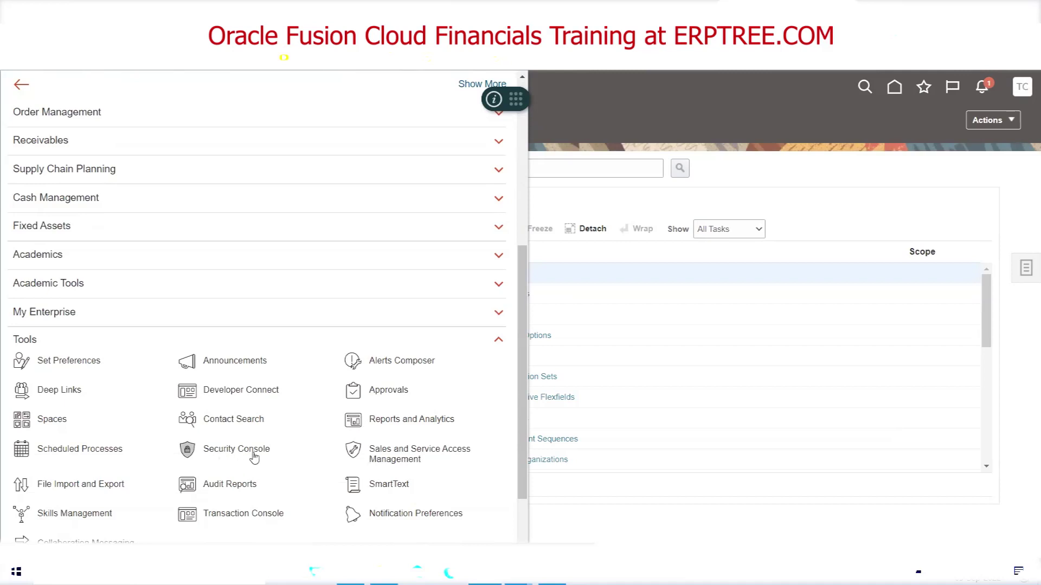
left_click(233, 453)
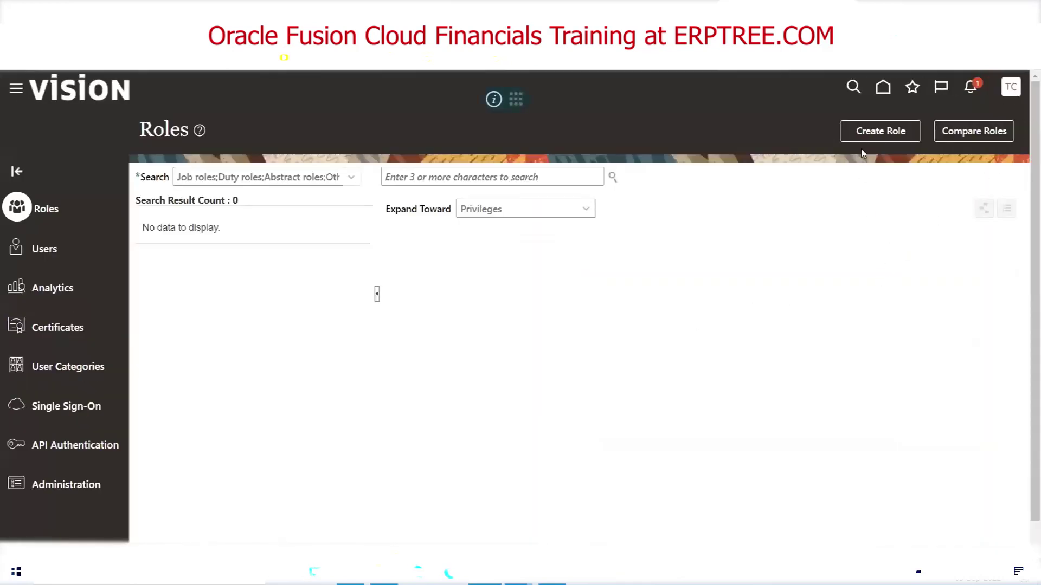
Start a new user account with last name CLOUDUSER so the user name fills in
left_click(42, 250)
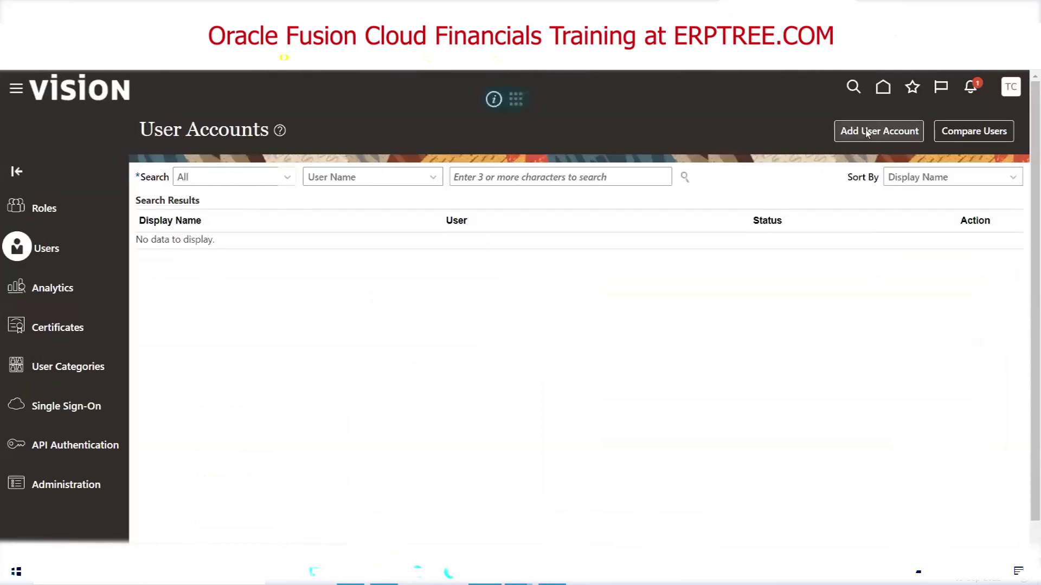
left_click(866, 133)
left_click(756, 257)
type("CLOUD")
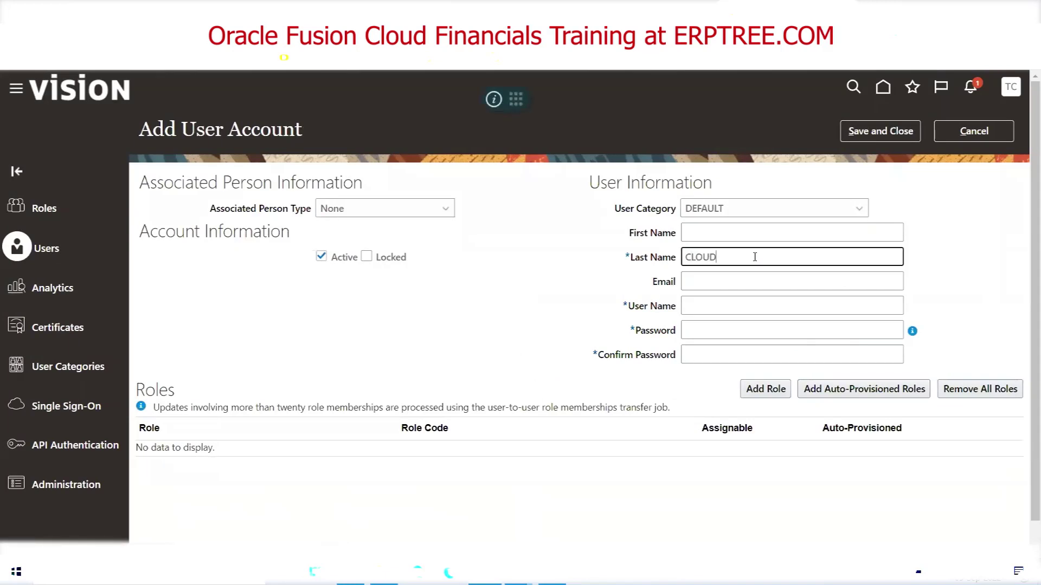
type("USER")
key("Tab")
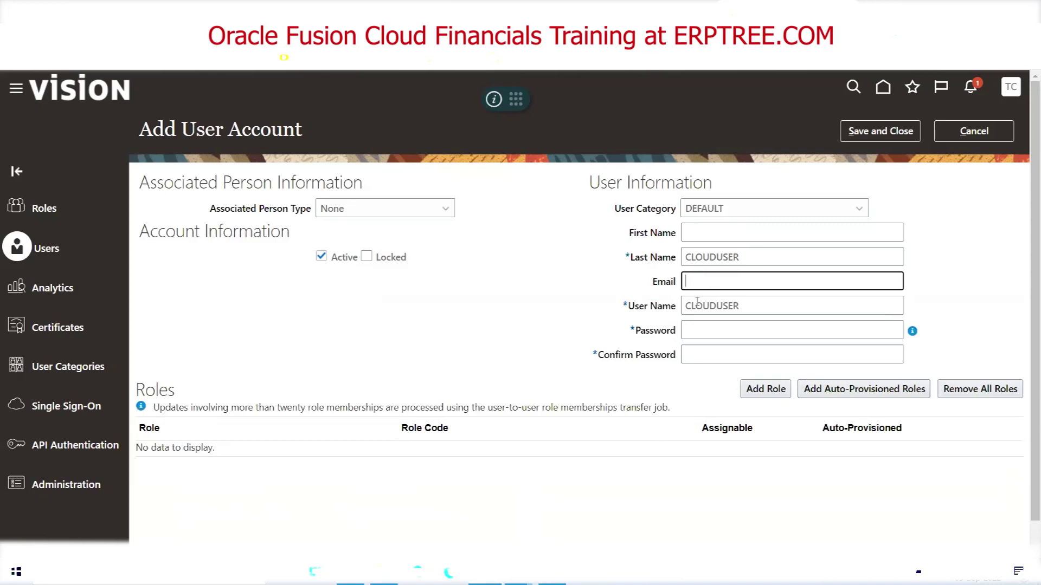
Enter and confirm the account password, then bring up the role search
left_click(712, 328)
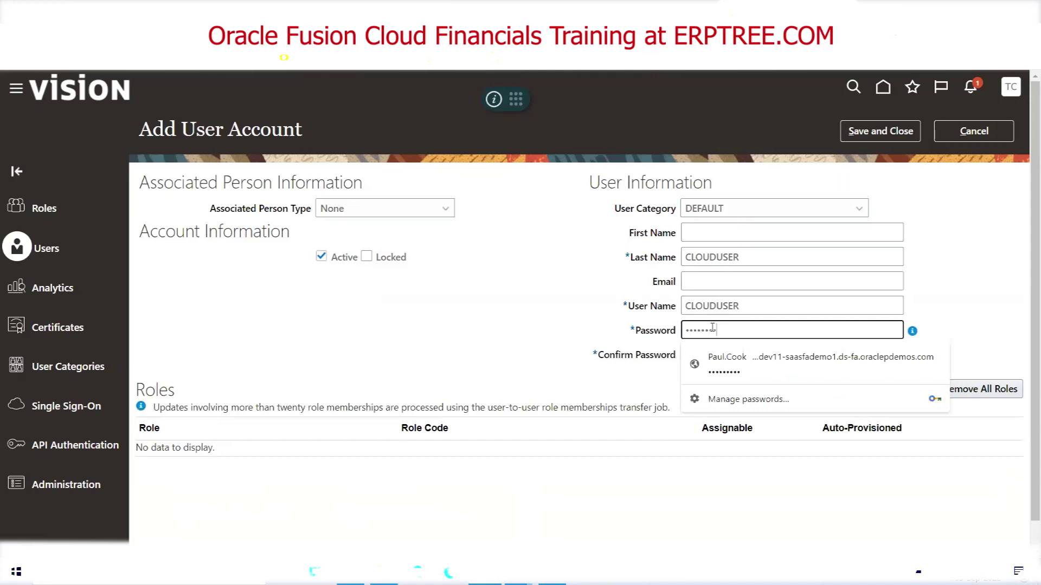
key("Tab")
type("We")
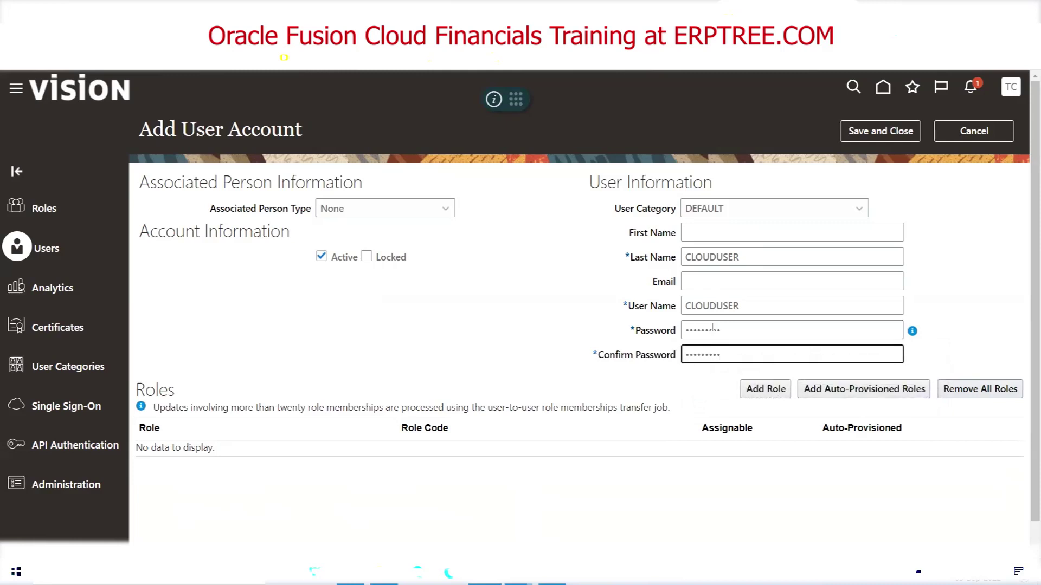
left_click(764, 399)
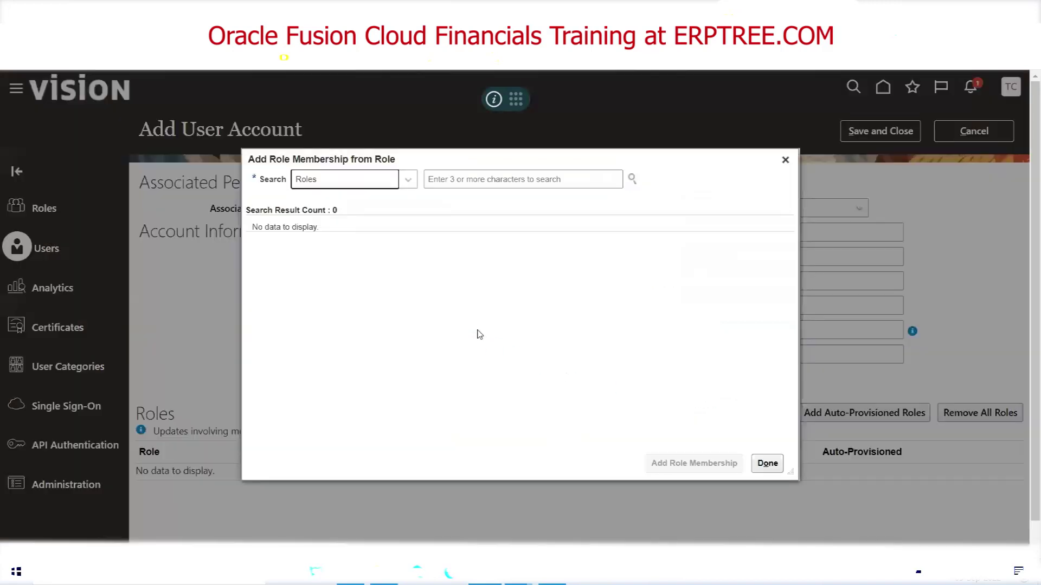
Add the Application Implementation Consultant role to the CLOUDUSER account
left_click(472, 178)
type("Applicatio")
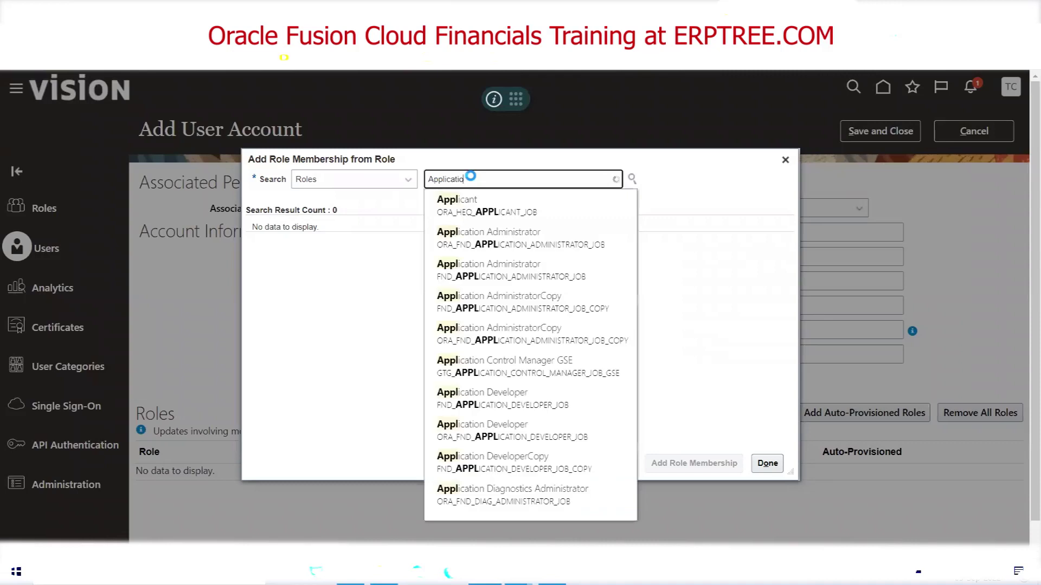
type("n")
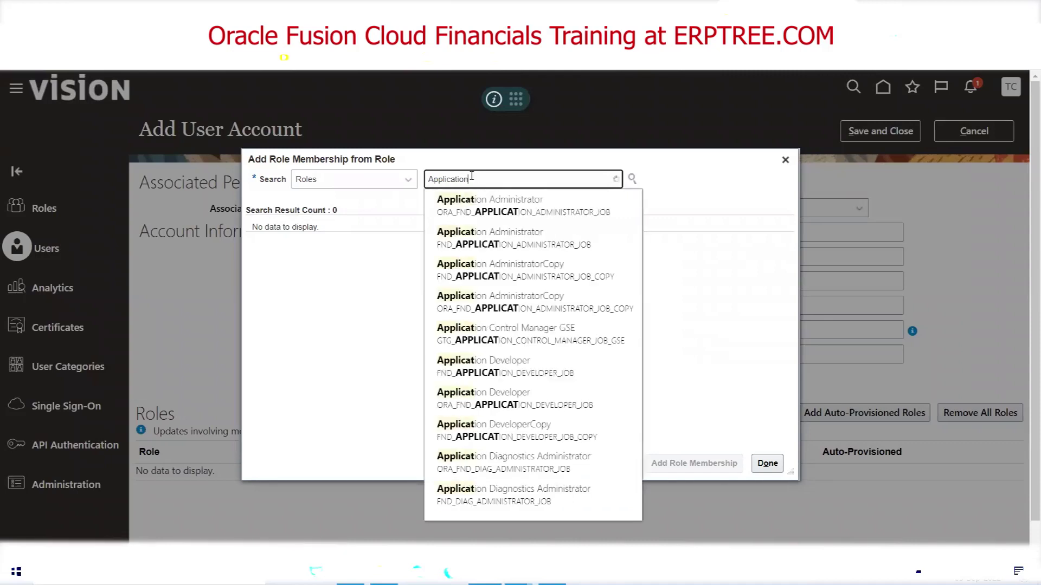
type(" Imple")
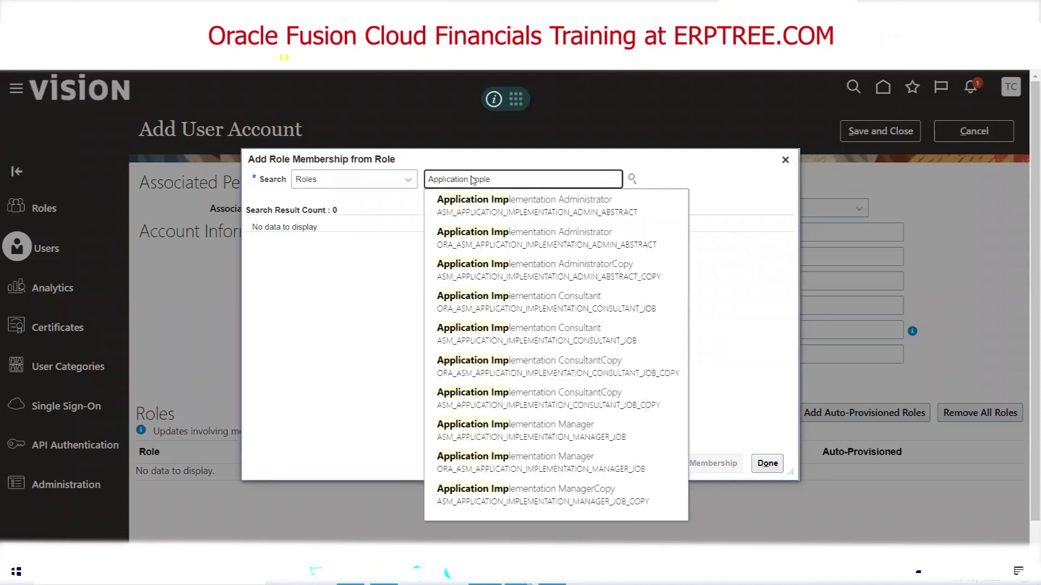
left_click(516, 304)
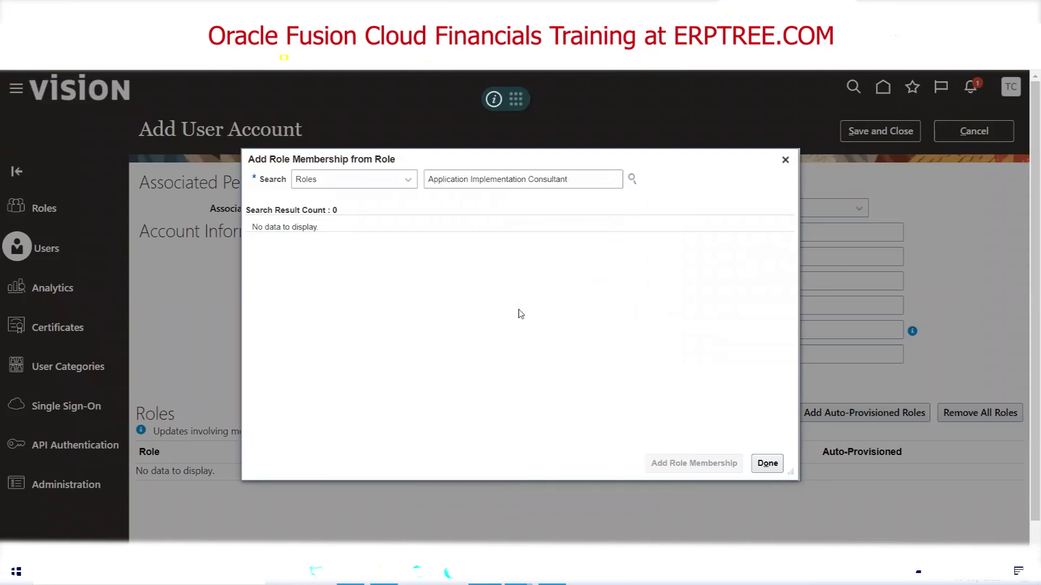
left_click(463, 247)
left_click(666, 466)
left_click(773, 470)
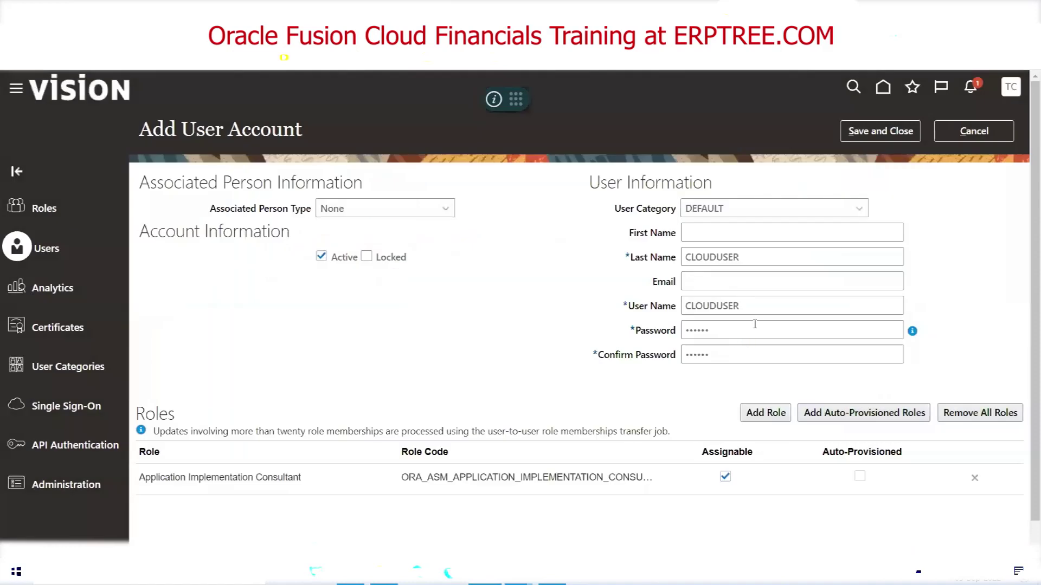
Re-enter the password and its confirmation, then save and close the account
left_click(754, 324)
type("Wel")
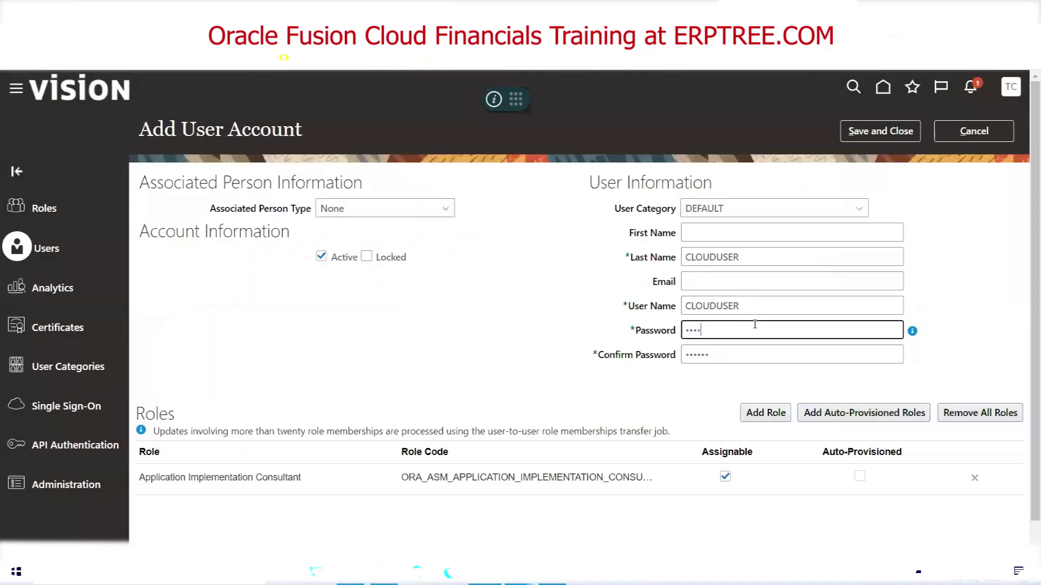
key("Tab")
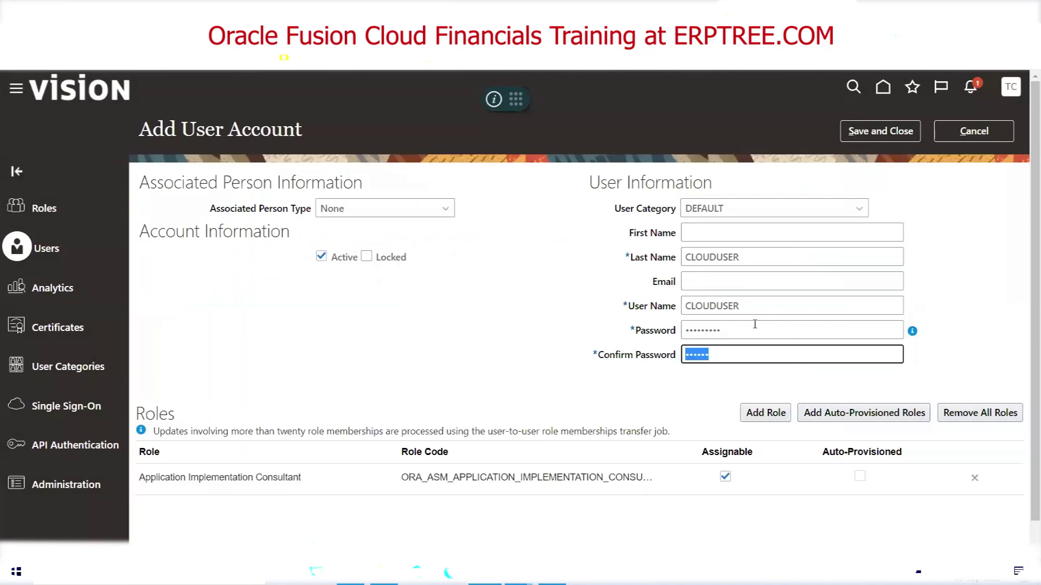
type("W")
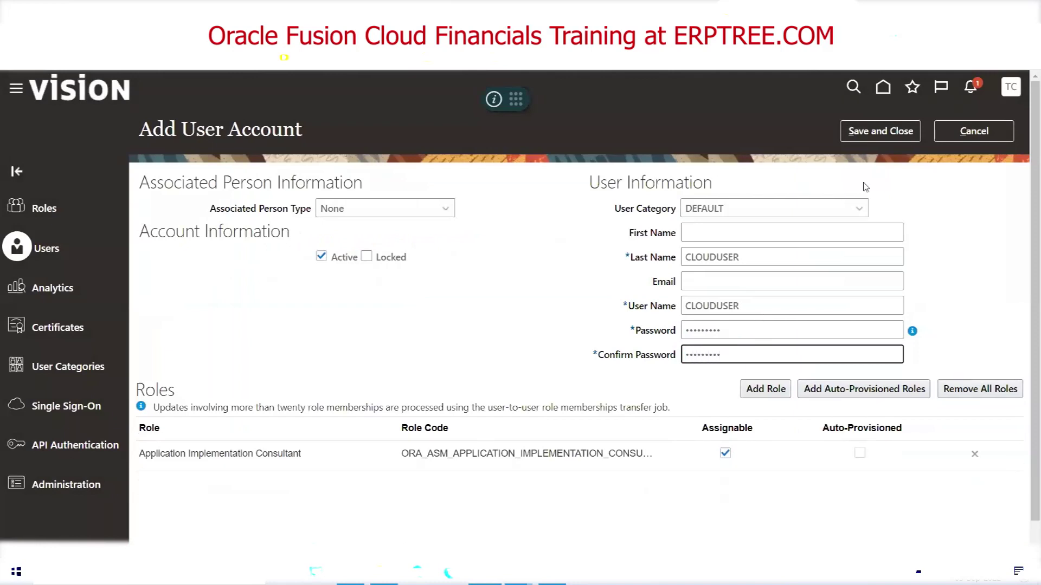
left_click(887, 133)
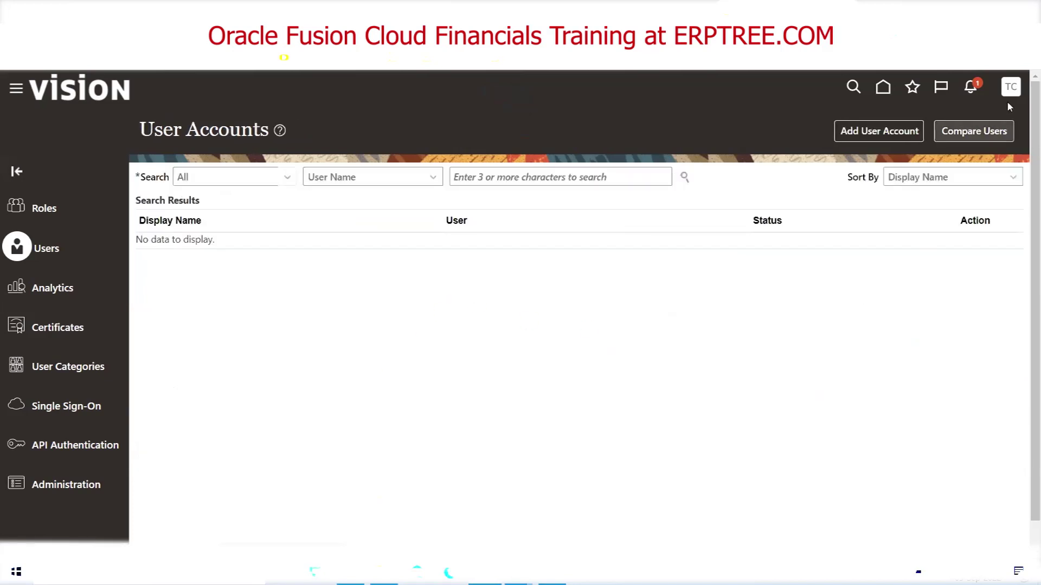
Search user accounts for TCS and choose Reset Password from its actions
left_click(616, 180)
type("T")
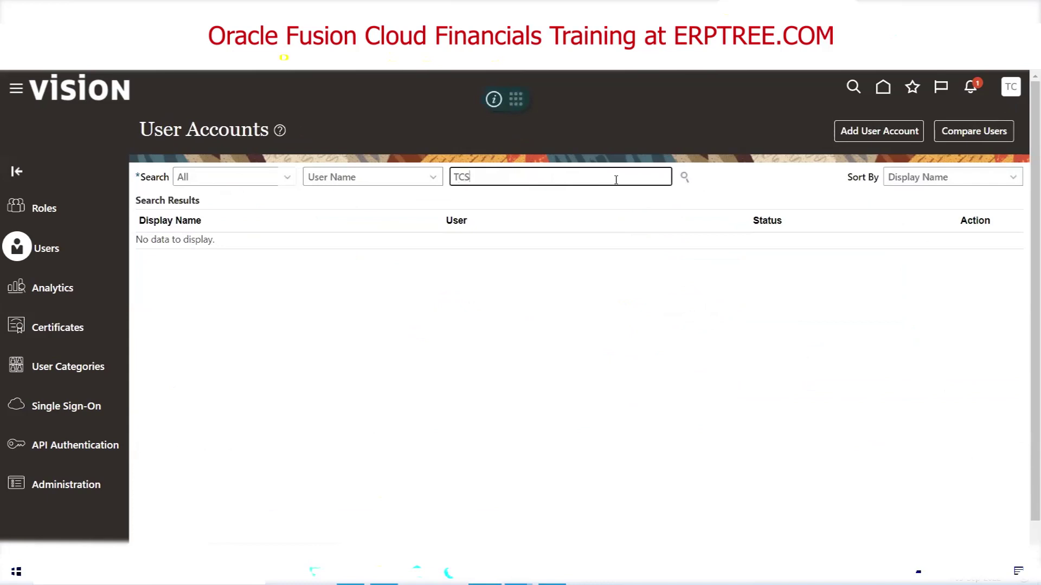
type("CS")
key("Return")
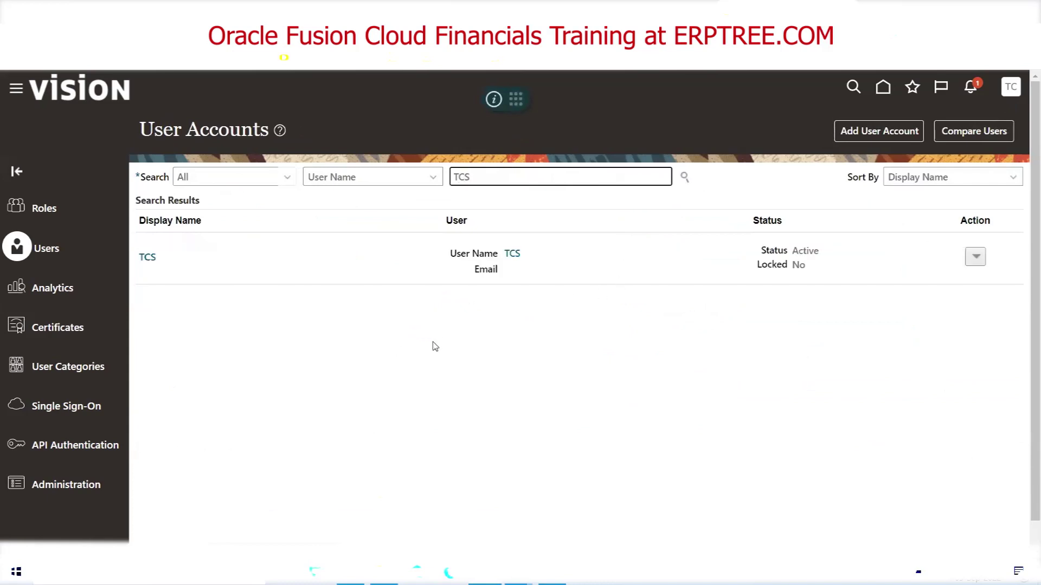
left_click(976, 258)
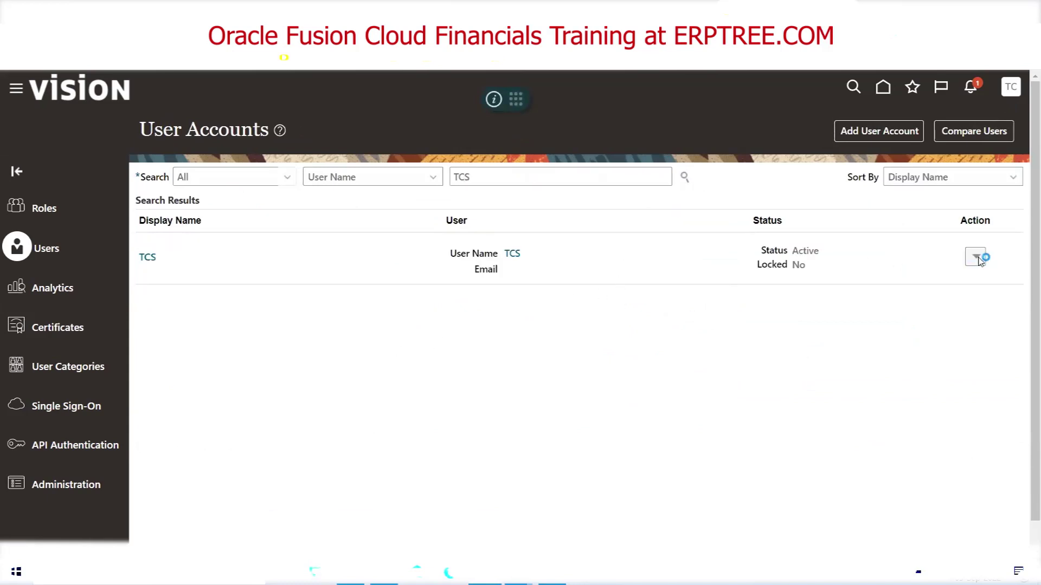
left_click(935, 302)
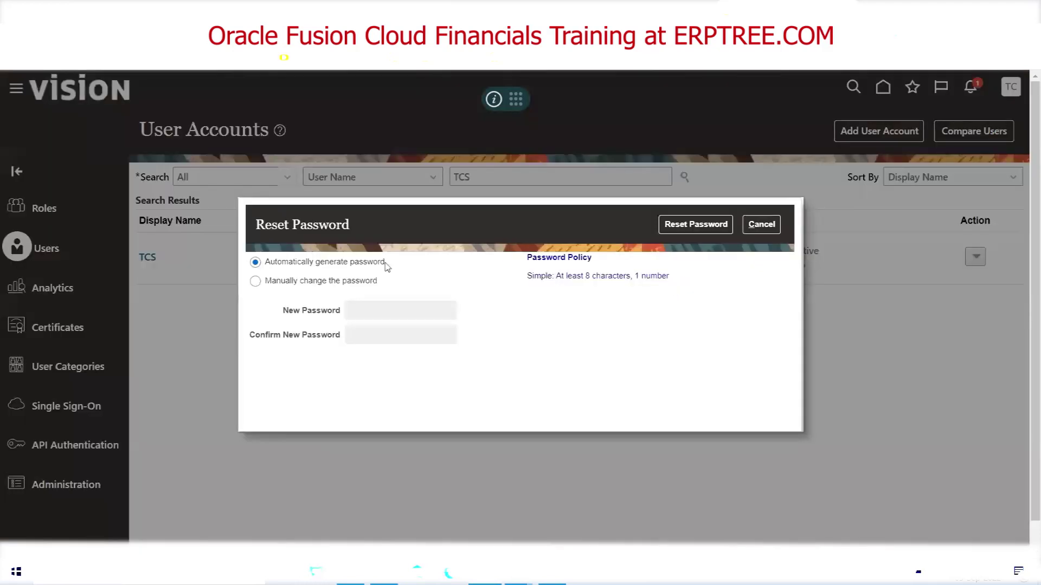
Manually set and confirm a new password for TCS and apply the reset
left_click(306, 283)
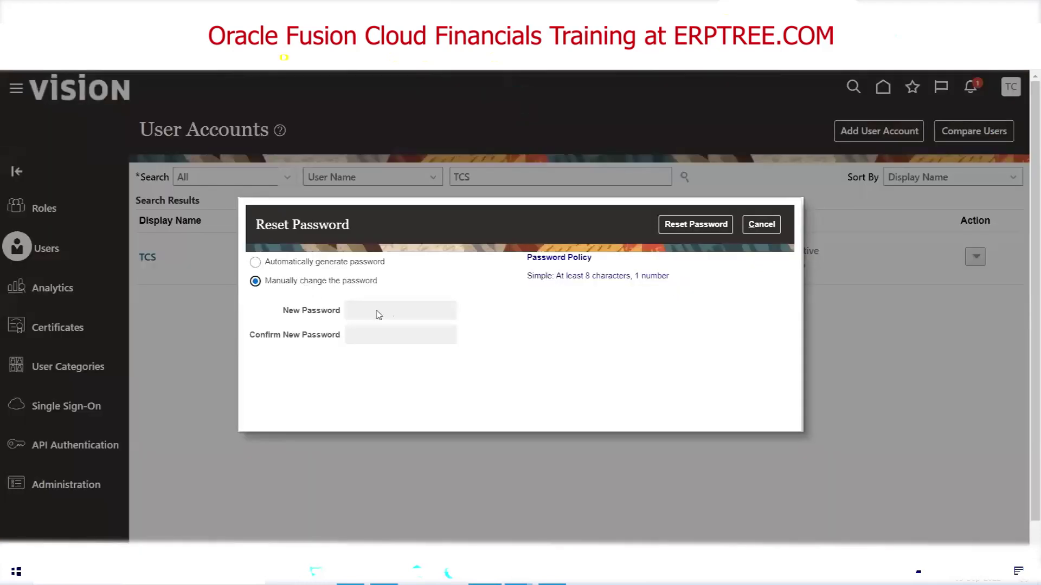
left_click(389, 312)
type("We")
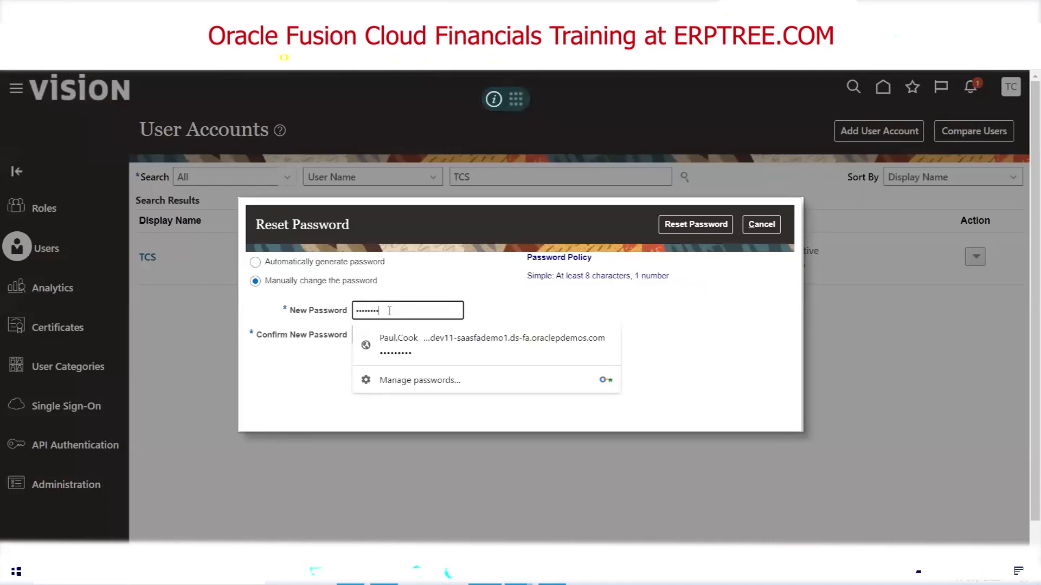
key("Tab")
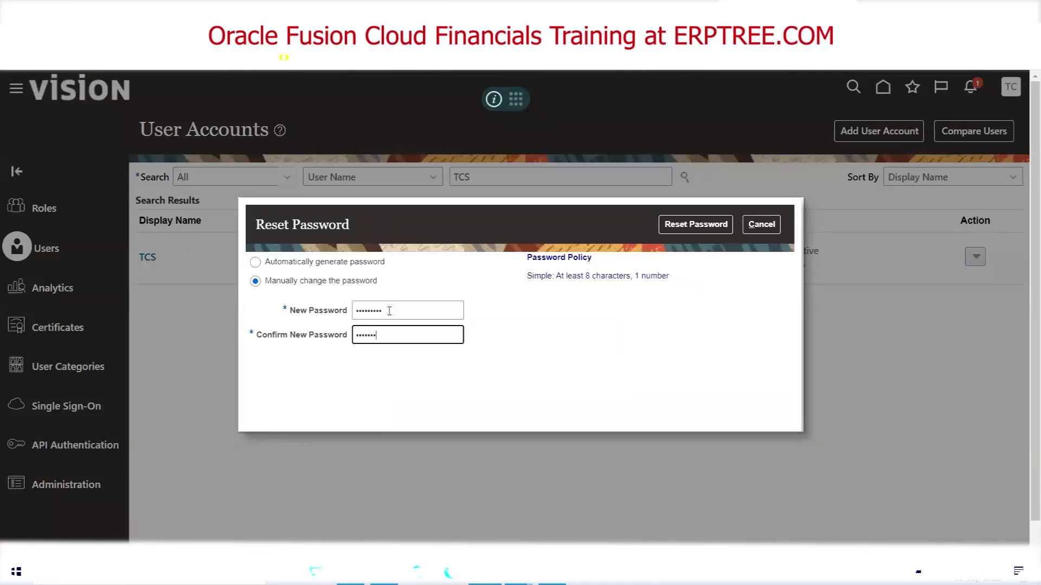
left_click(710, 232)
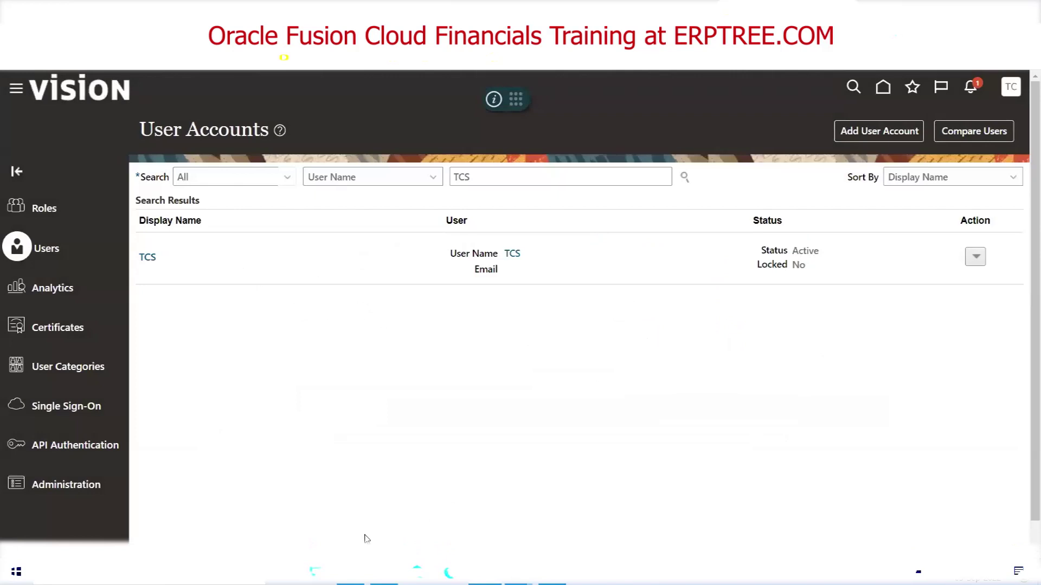
key("alt+Tab")
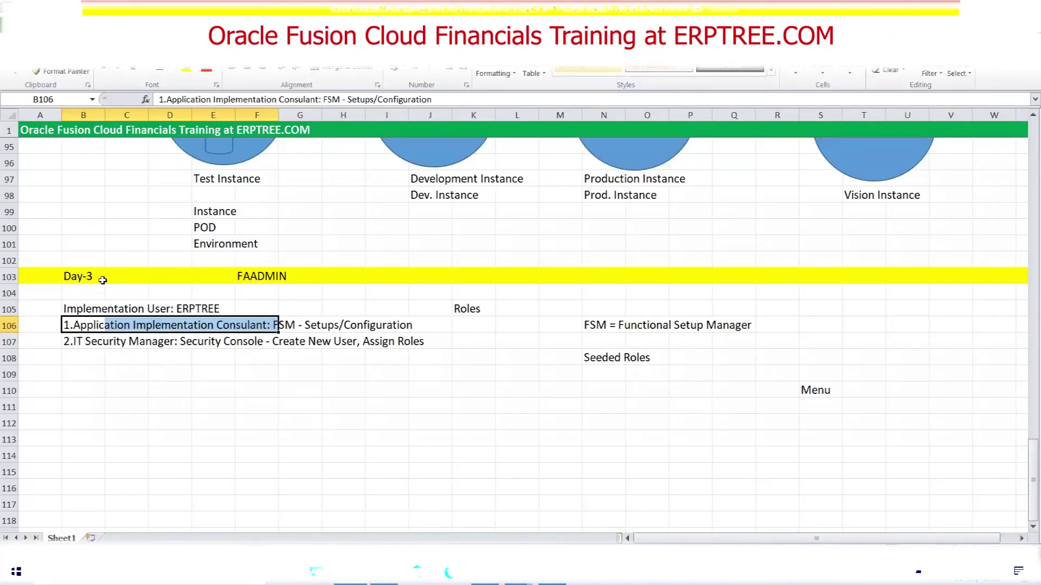
Check the FAADMIN entry in cell F103, then return to the User Accounts page
left_click(253, 277)
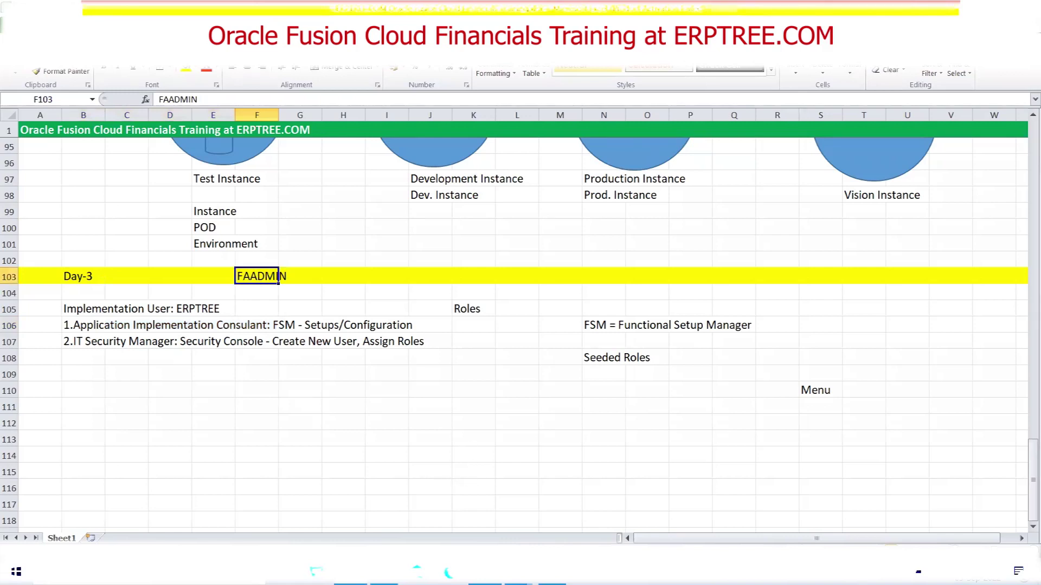
key("alt+Tab")
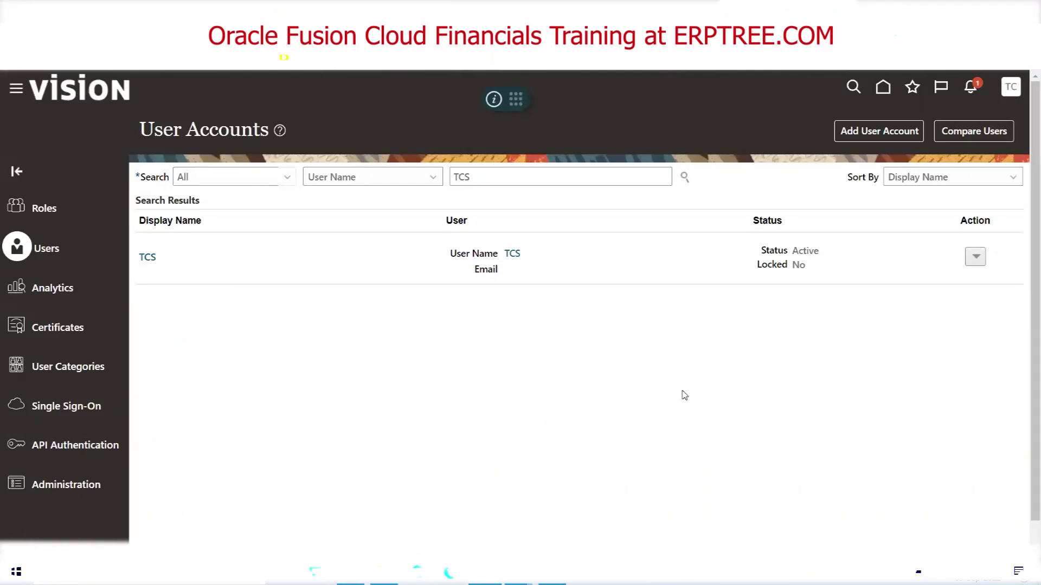
Search the user accounts for FAADMIN, which returns no matches, glancing at the Excel notes
double_click(493, 179)
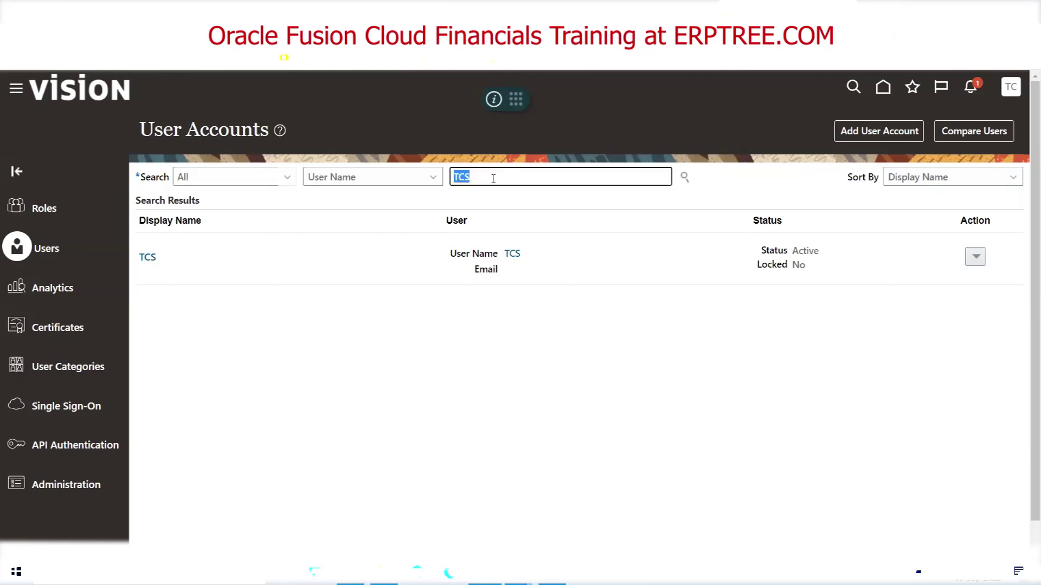
type("FAADMIN")
left_click(684, 181)
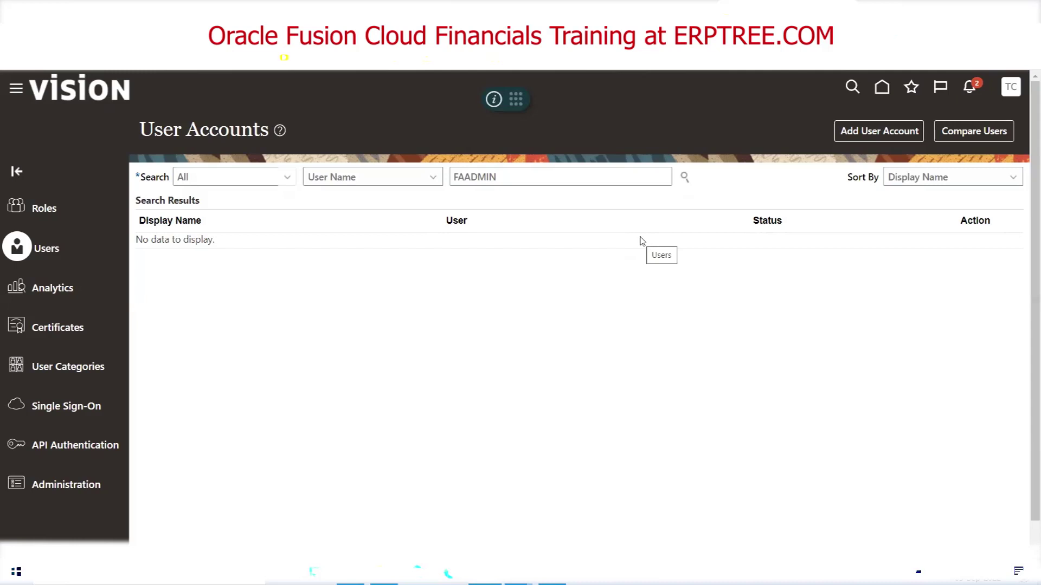
double_click(513, 181)
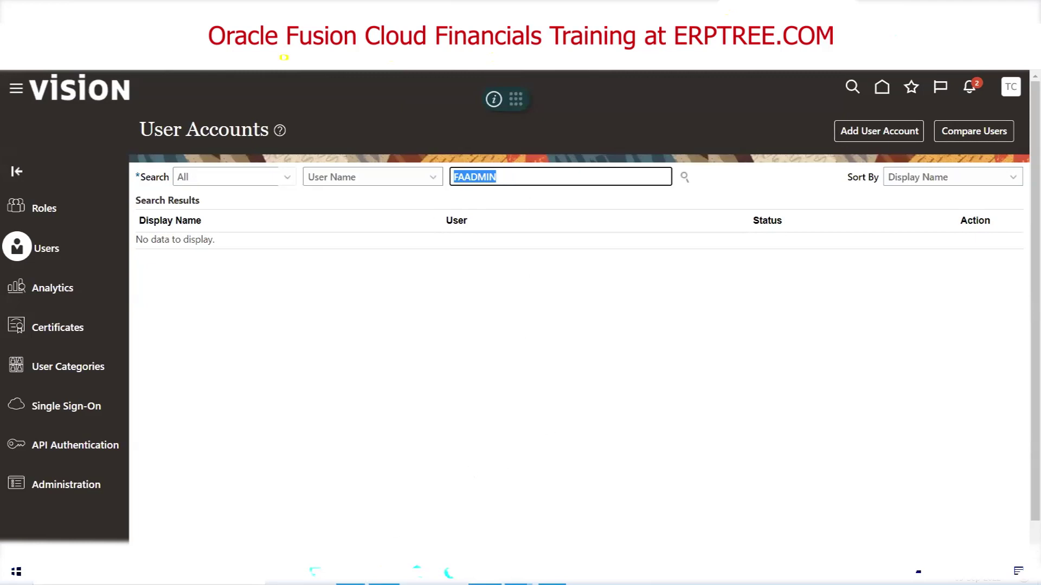
key("alt+Tab")
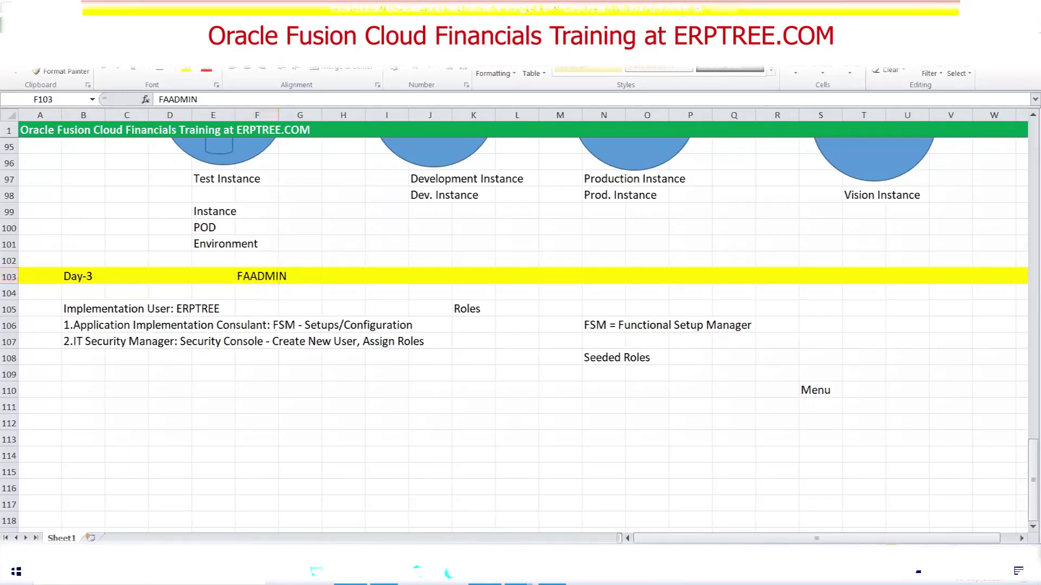
key("alt+Tab")
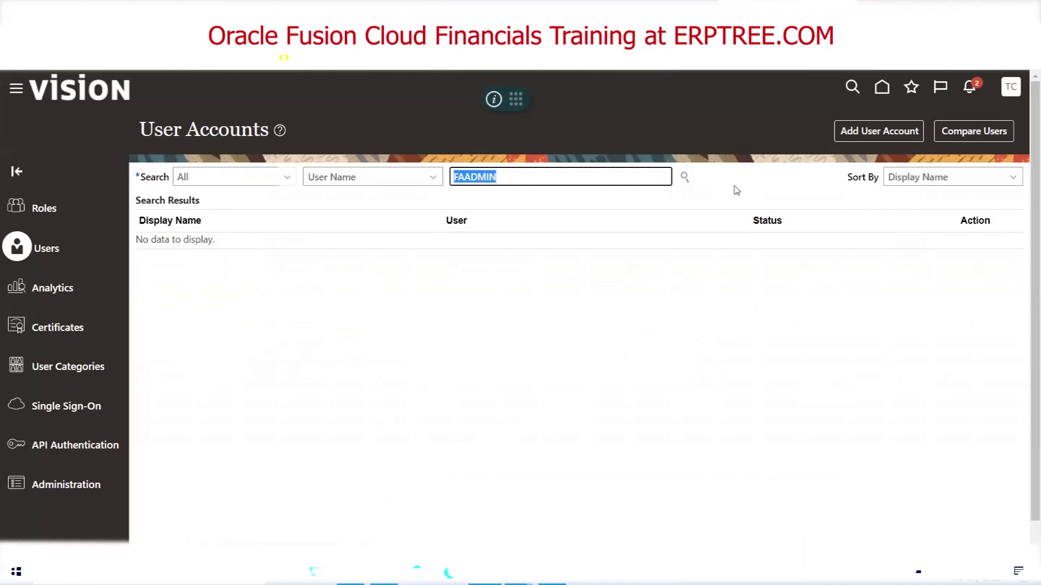
Dismiss the settings menu, browse the Navigator, and return to the VISION home page
left_click(1007, 94)
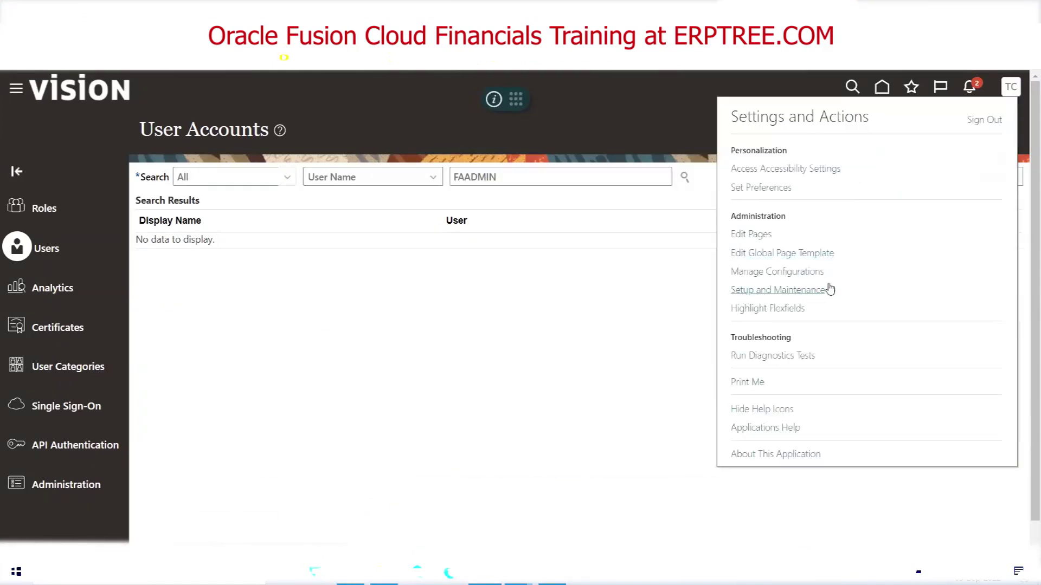
left_click(791, 291)
left_click(14, 93)
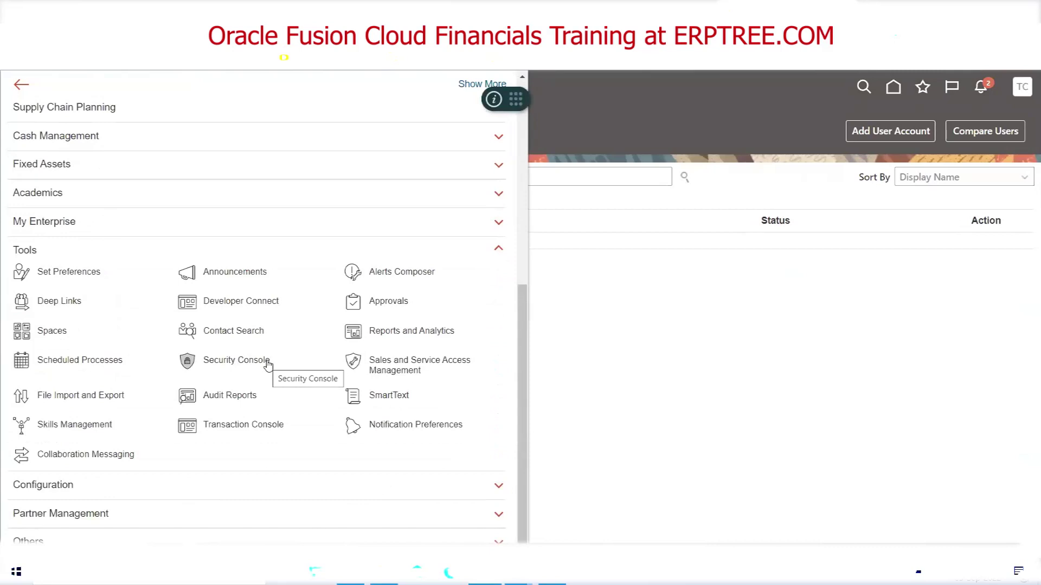
left_click(28, 251)
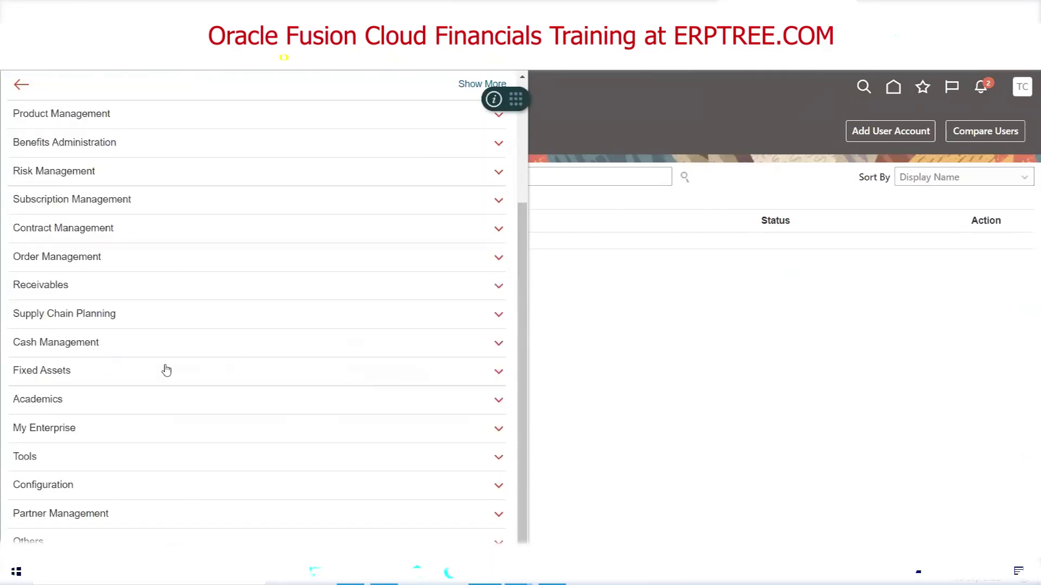
scroll(166, 371, "up", 3)
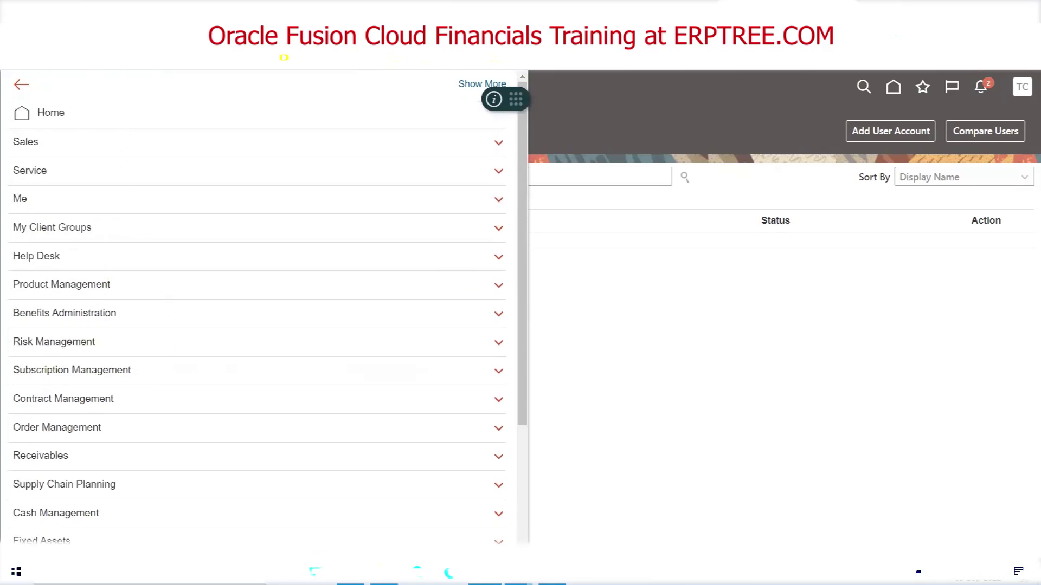
scroll(125, 258, "down", 3)
scroll(105, 410, "up", 3)
scroll(126, 217, "down", 3)
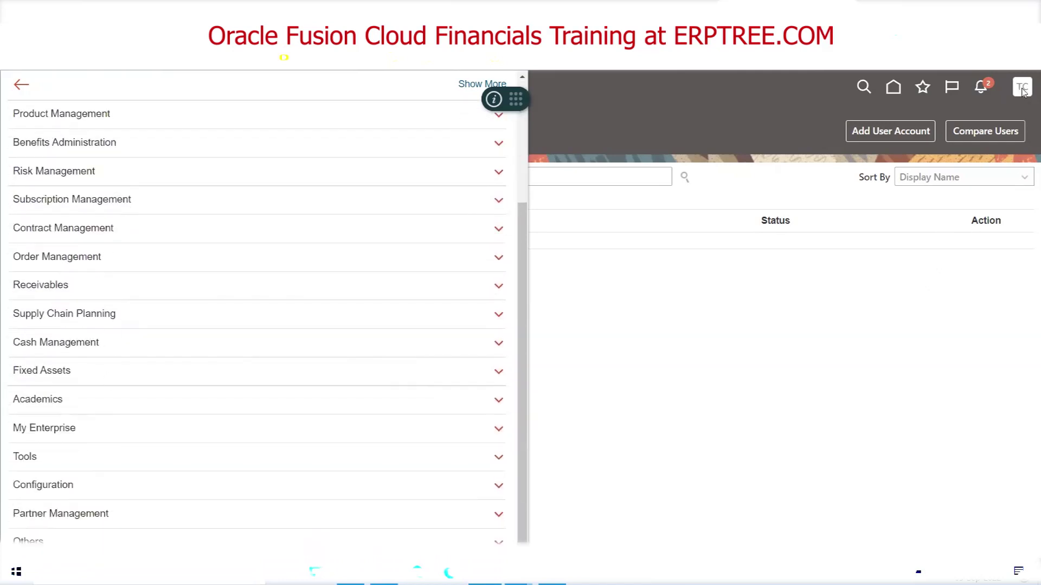
left_click(1024, 95)
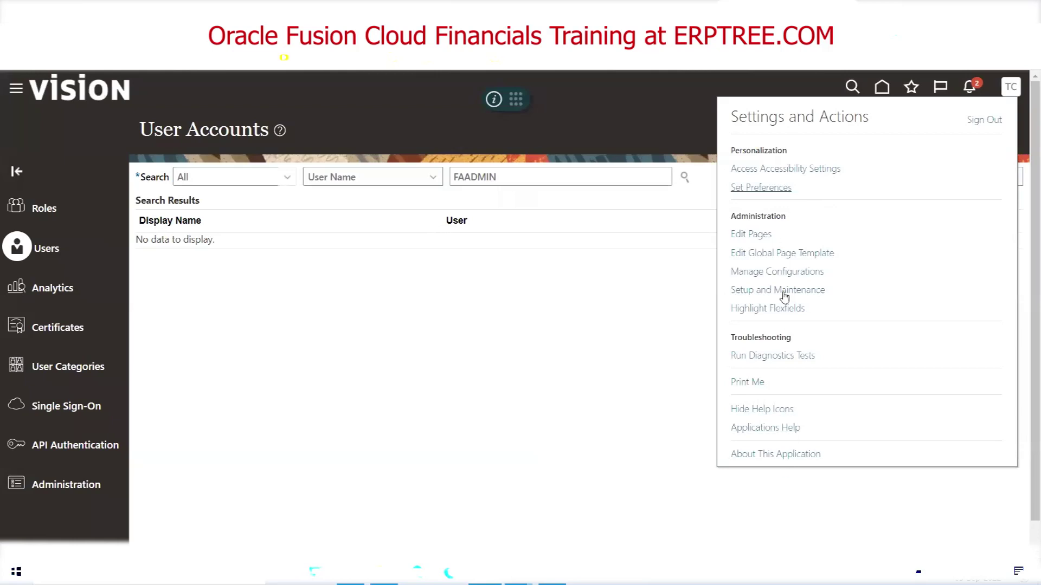
left_click(67, 92)
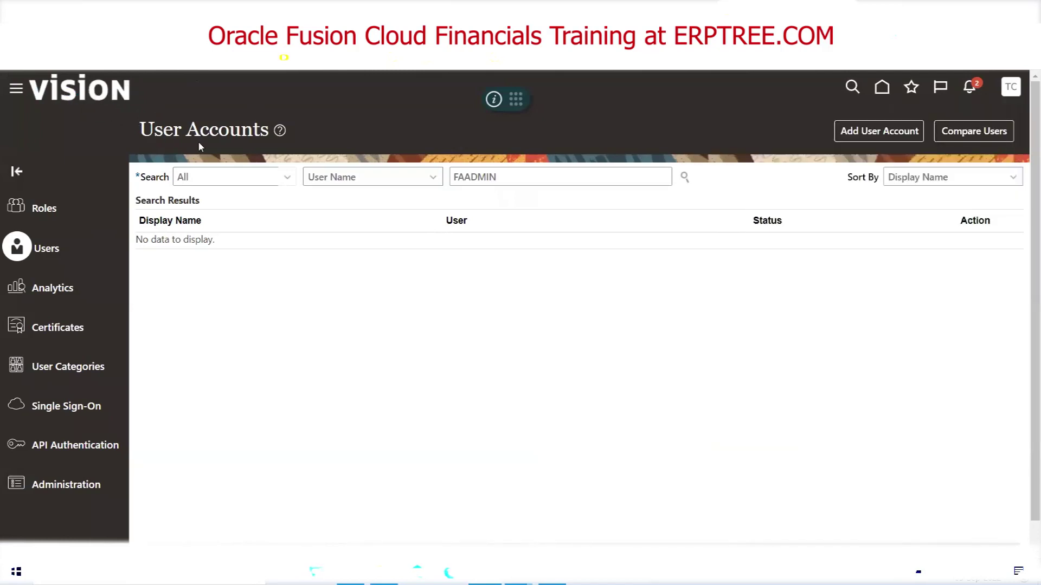
left_click(66, 95)
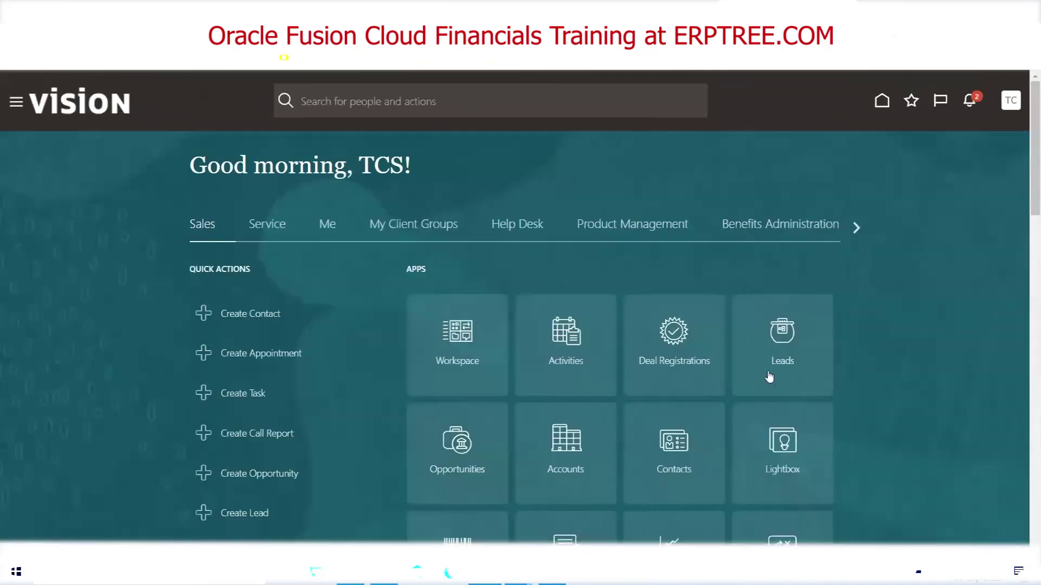
scroll(769, 373, "down", 6)
Go through the Navigator's Tools group to the Security Console's Users list
scroll(769, 375, "up", 6)
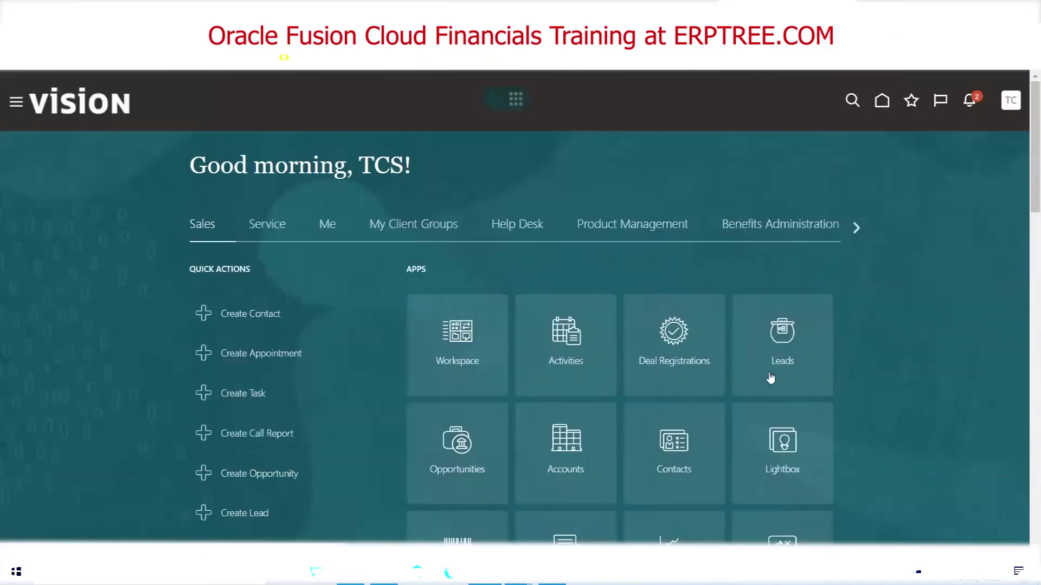
left_click(855, 228)
left_click(856, 228)
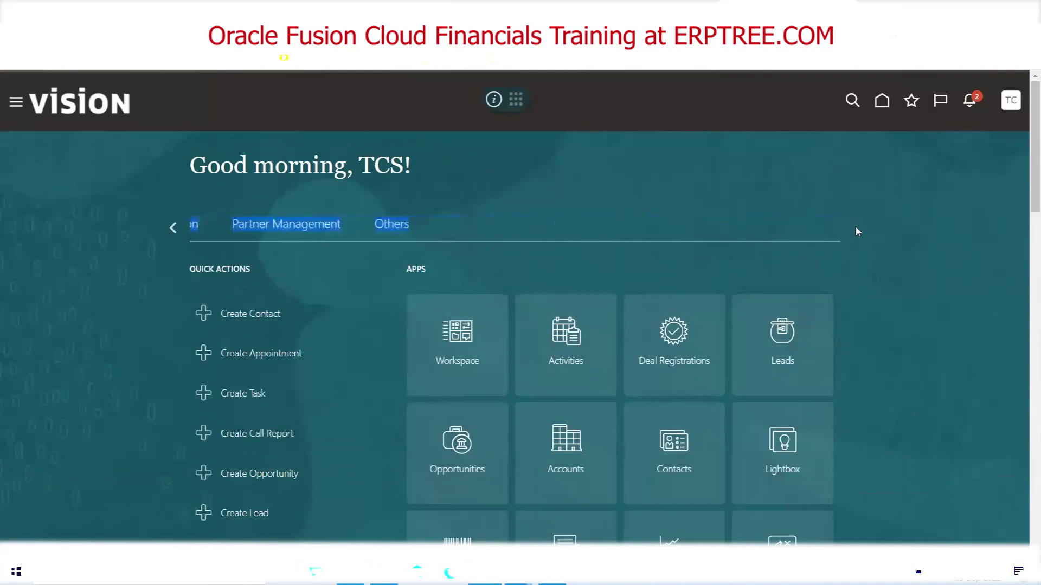
double_click(369, 171)
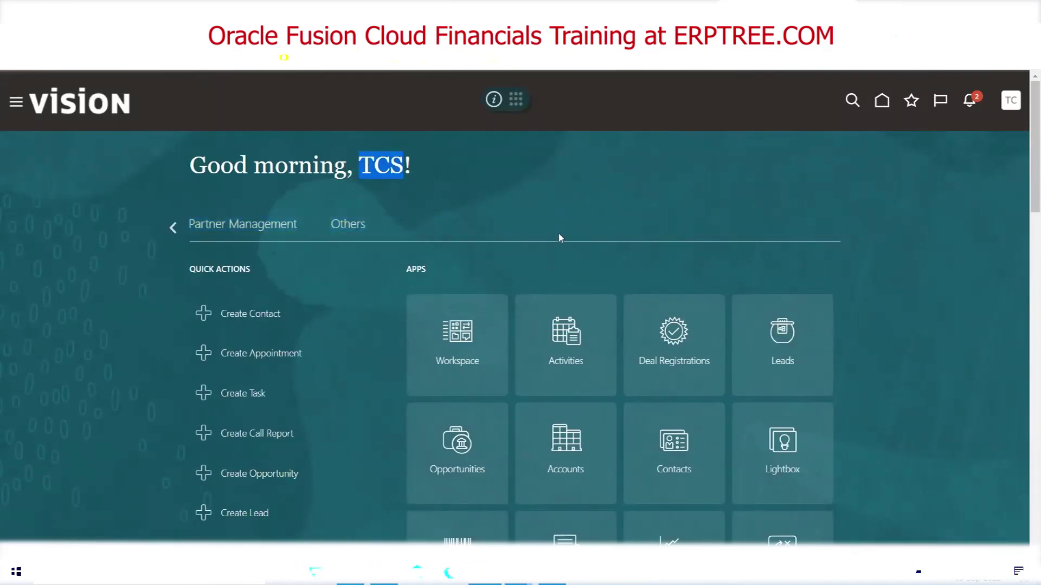
left_click(15, 102)
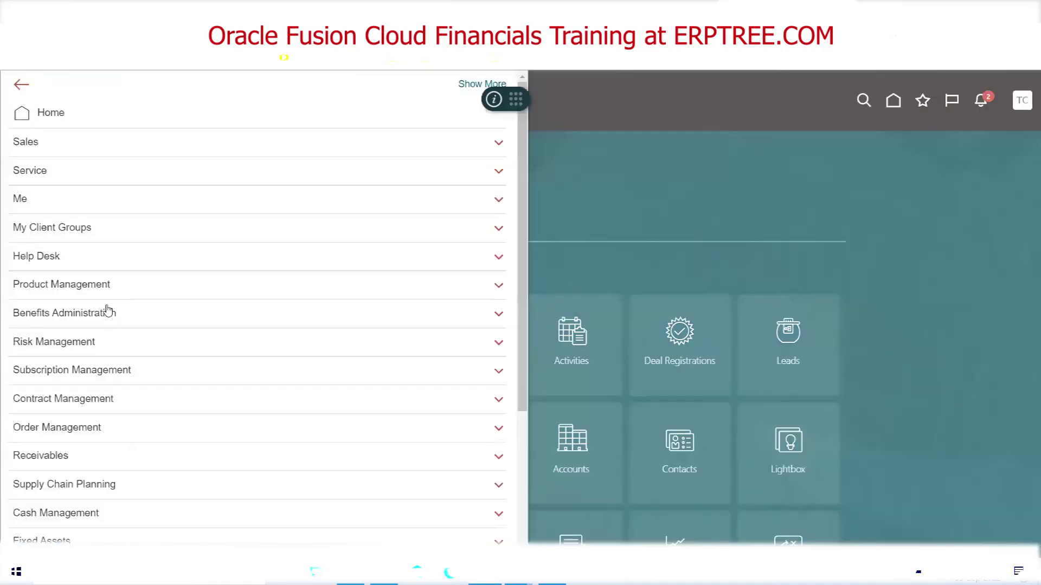
scroll(105, 309, "down", 3)
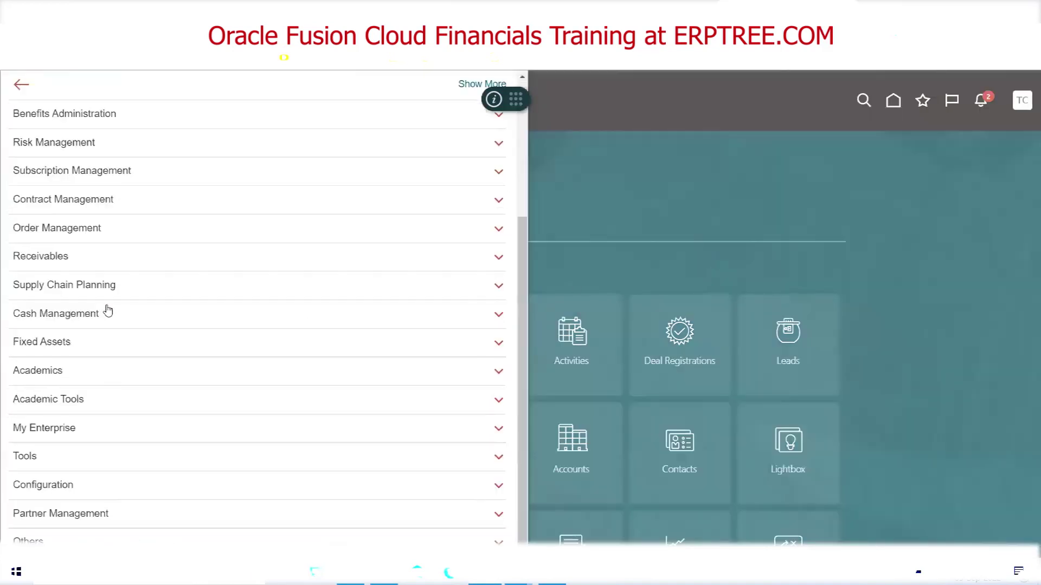
left_click(80, 460)
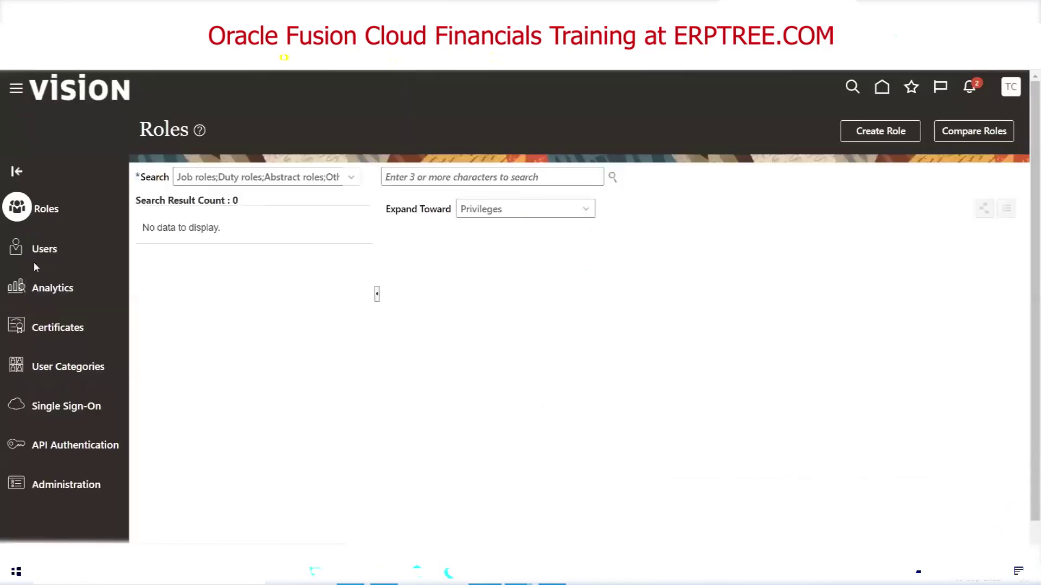
left_click(40, 255)
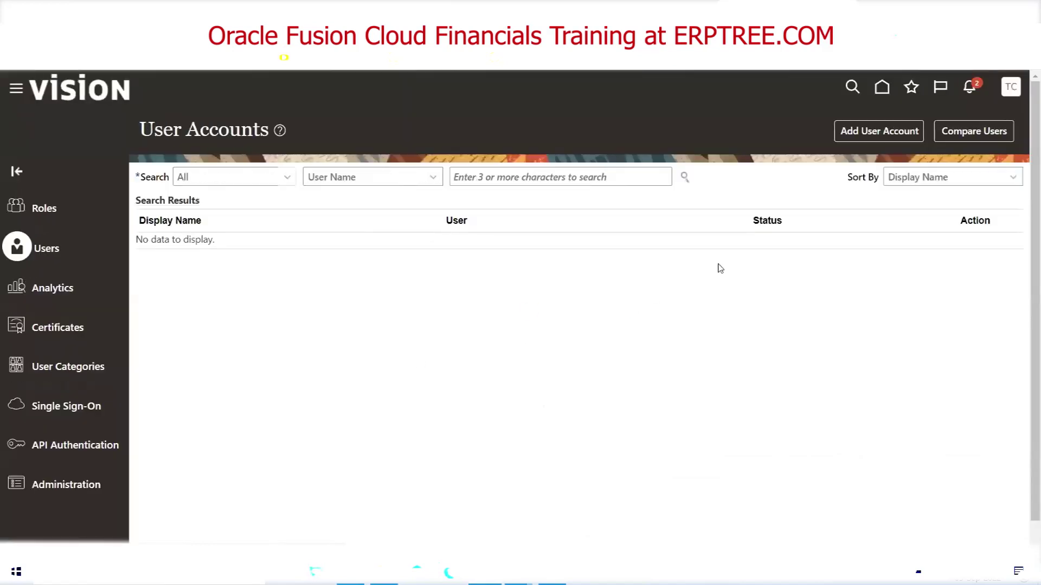
Create and save a TESTUSER account with matching user name and a confirmed password
left_click(878, 132)
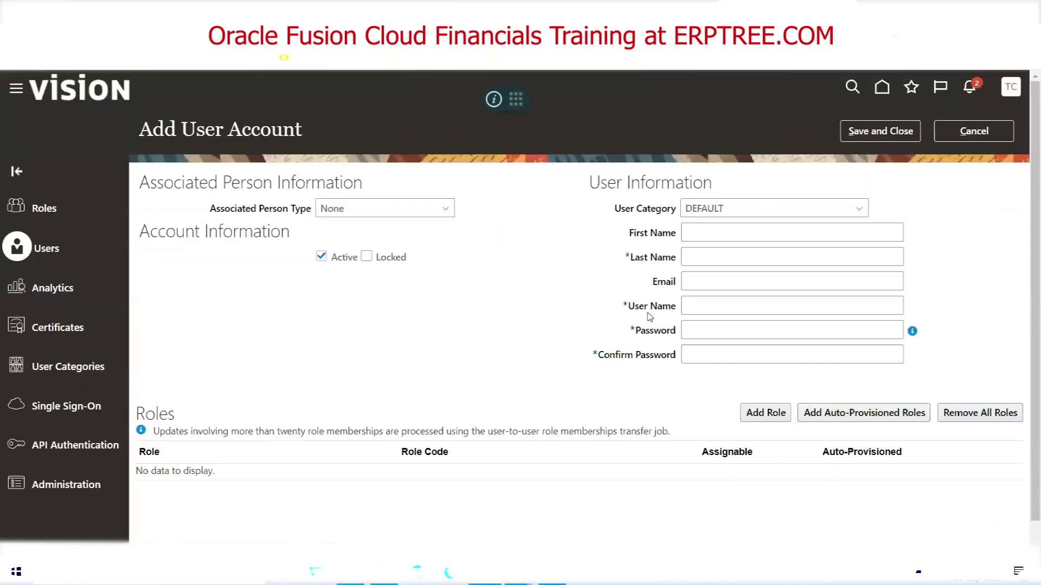
left_click(719, 261)
type("TESTUSER")
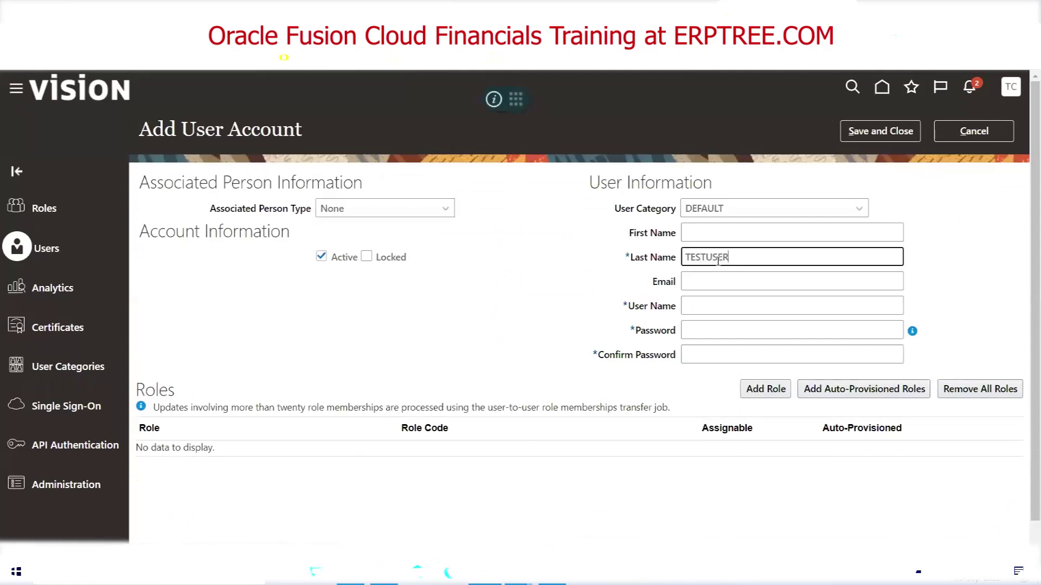
key("Tab")
key("Tab")
key("Tab")
type("•••••••••")
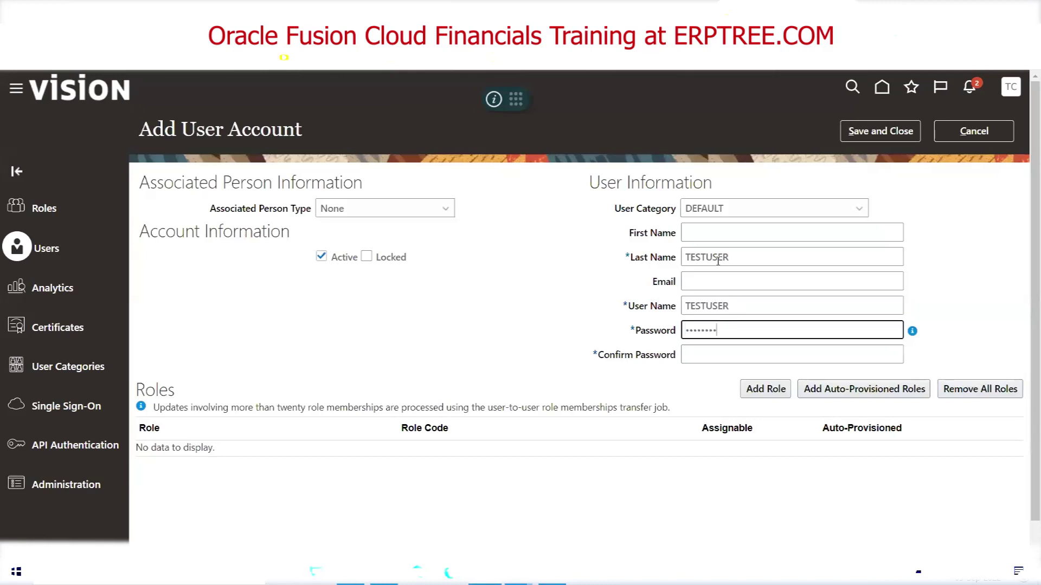
key("Tab")
type("•••••••••")
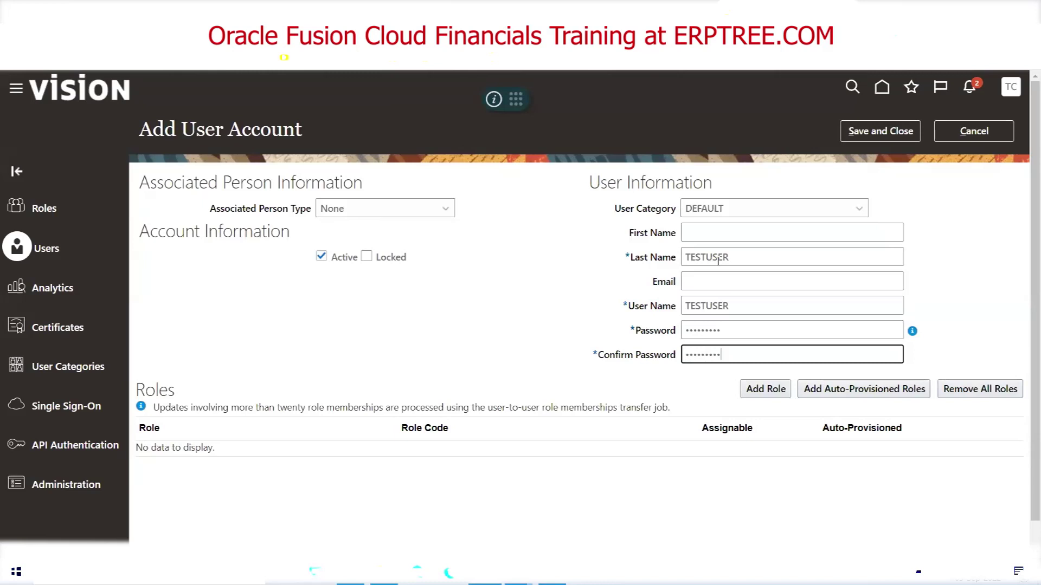
left_click(867, 136)
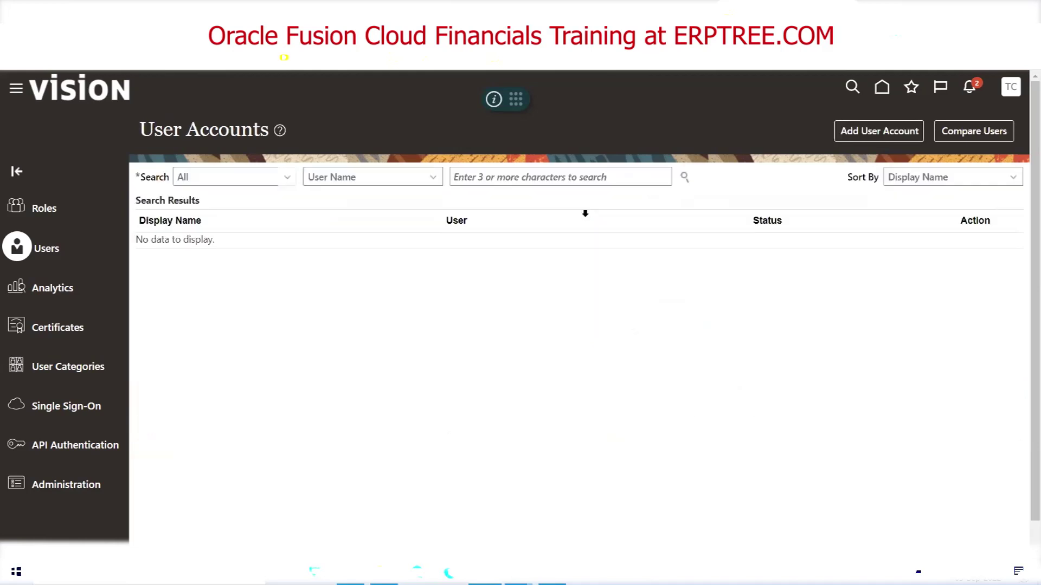
Sign out and sign back in as TESTUSER with its password
left_click(1011, 91)
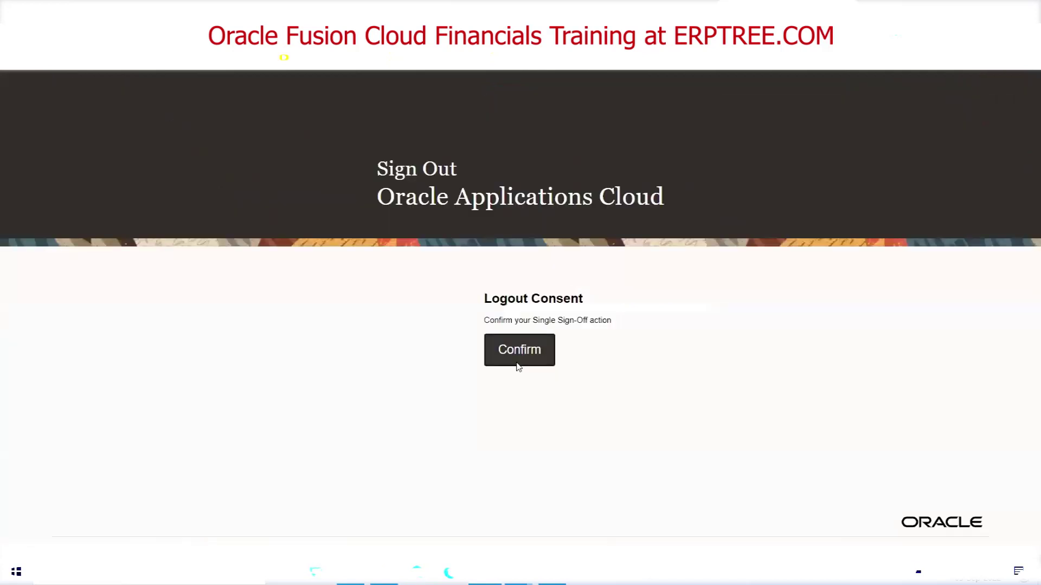
left_click(517, 358)
type("TESTUSER")
key("Tab")
type("*******")
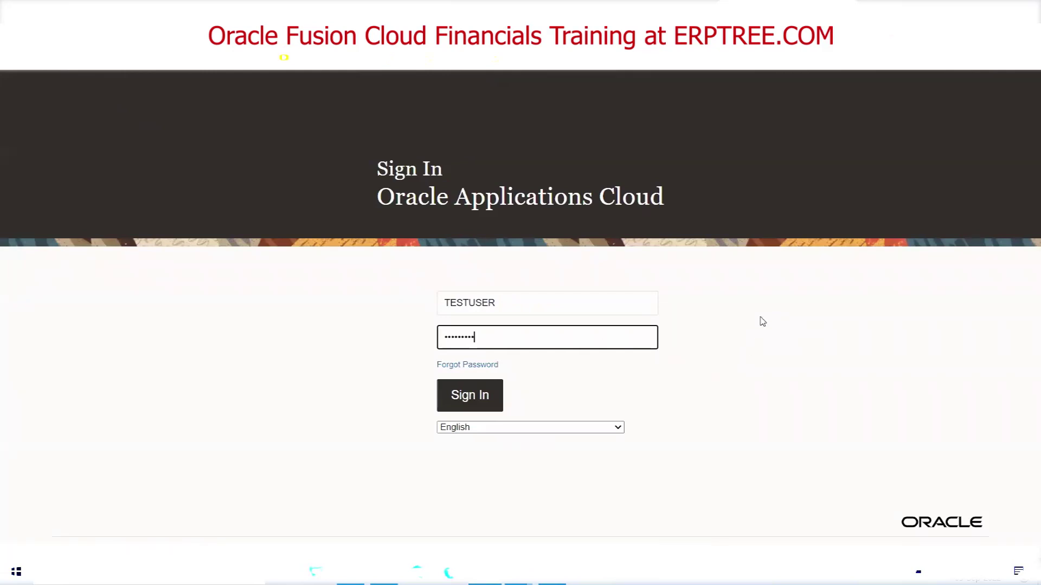
key("Return")
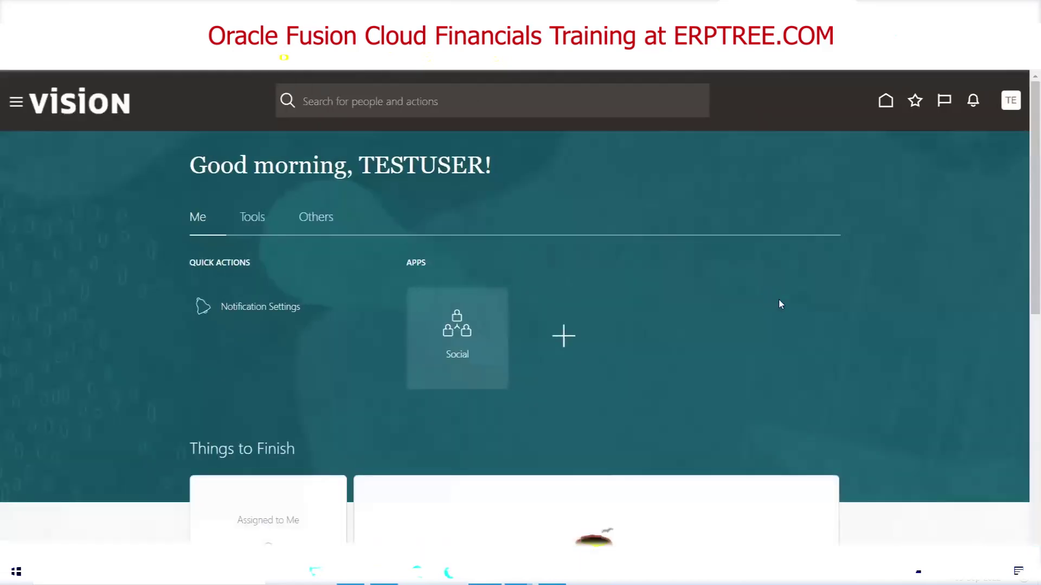
Browse TESTUSER's navigator, expanding and collapsing the Tools, Me and Others groups
left_click(17, 103)
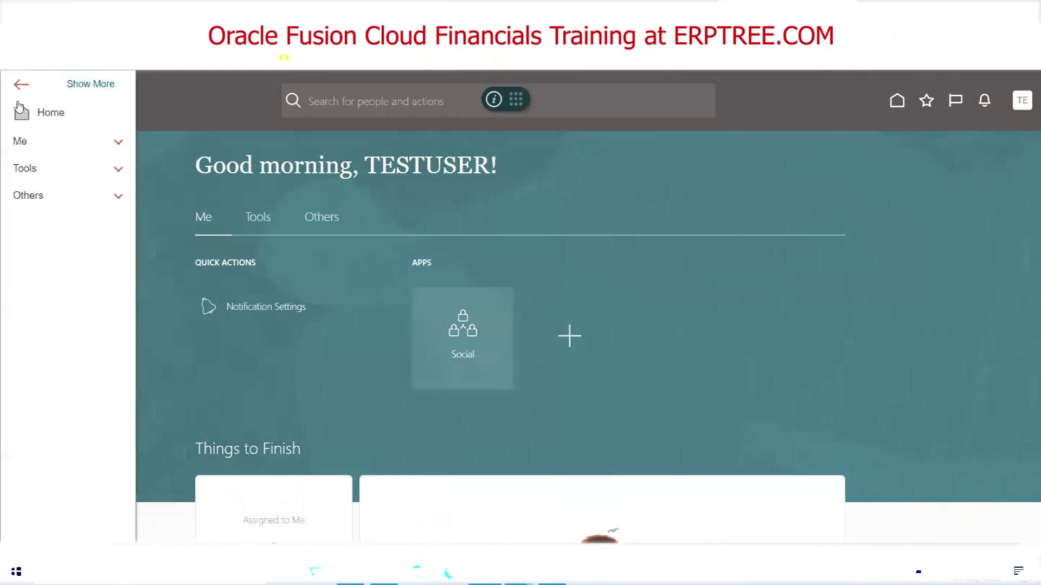
left_click(33, 172)
left_click(35, 170)
left_click(35, 145)
left_click(35, 144)
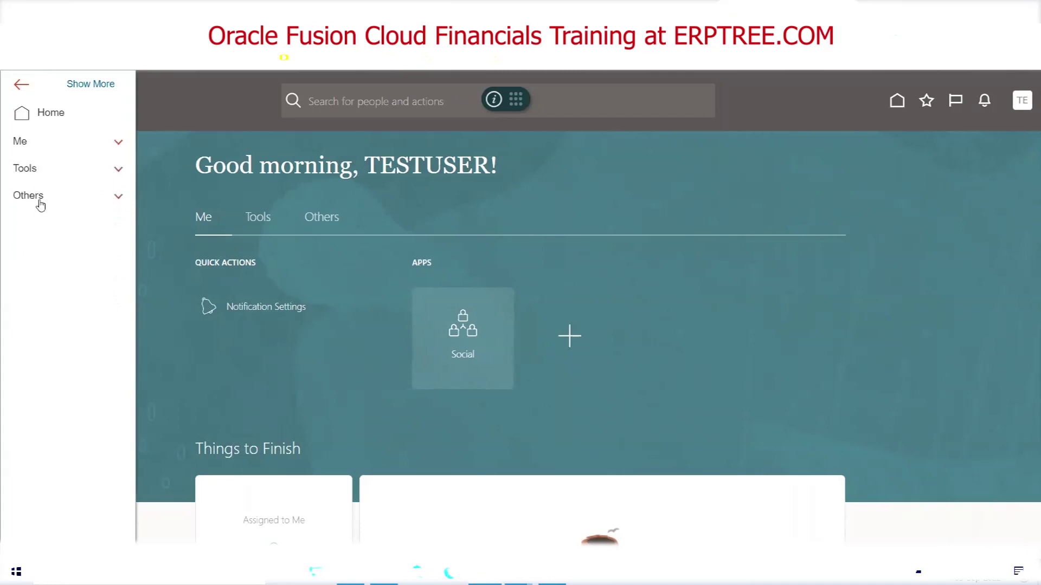
left_click(39, 201)
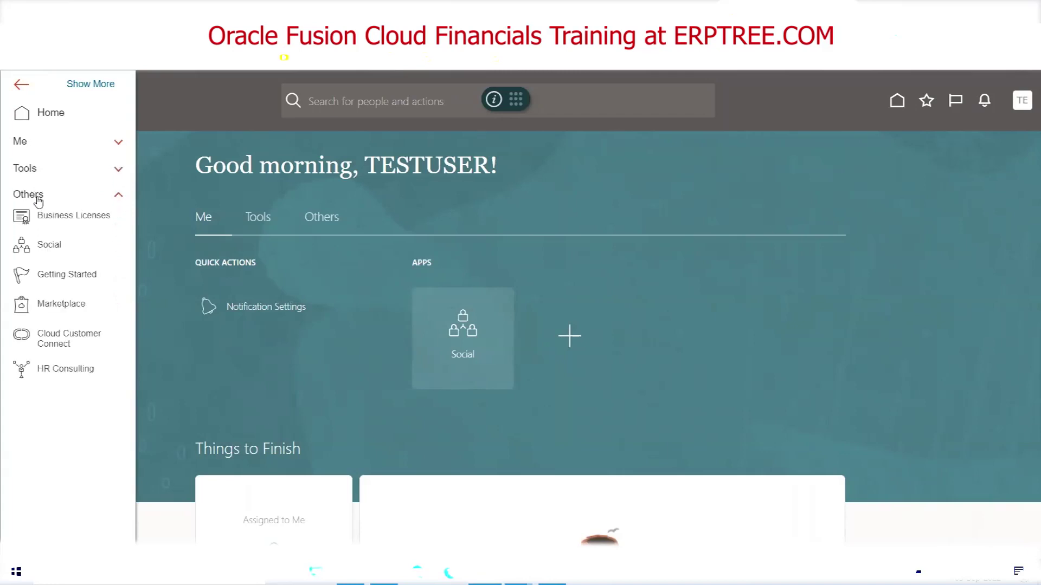
left_click(38, 199)
left_click(19, 87)
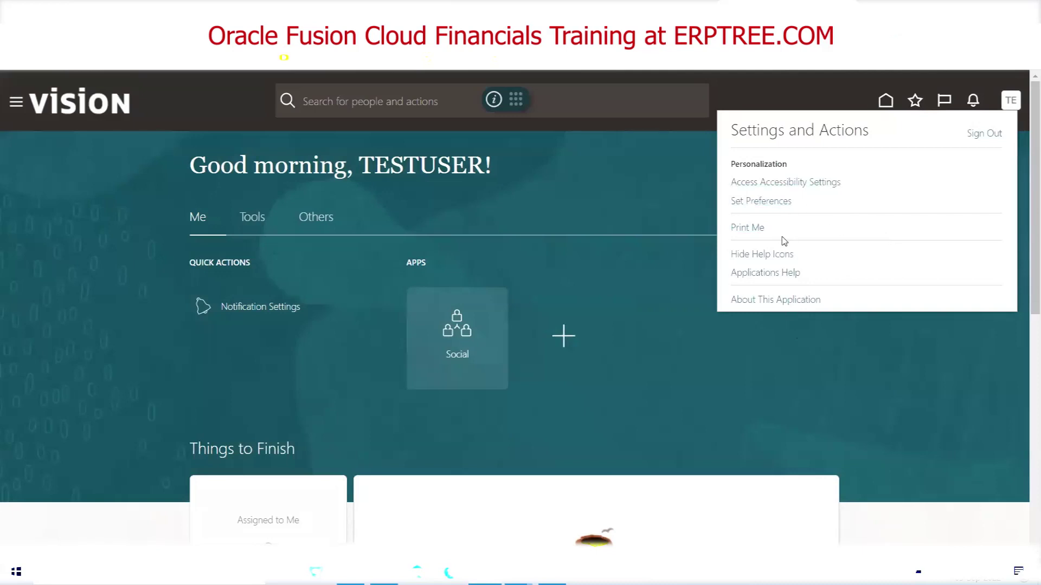
Recheck TESTUSER's limited navigator menus, then bring up the TE avatar's Settings and Actions for signing out
left_click(610, 211)
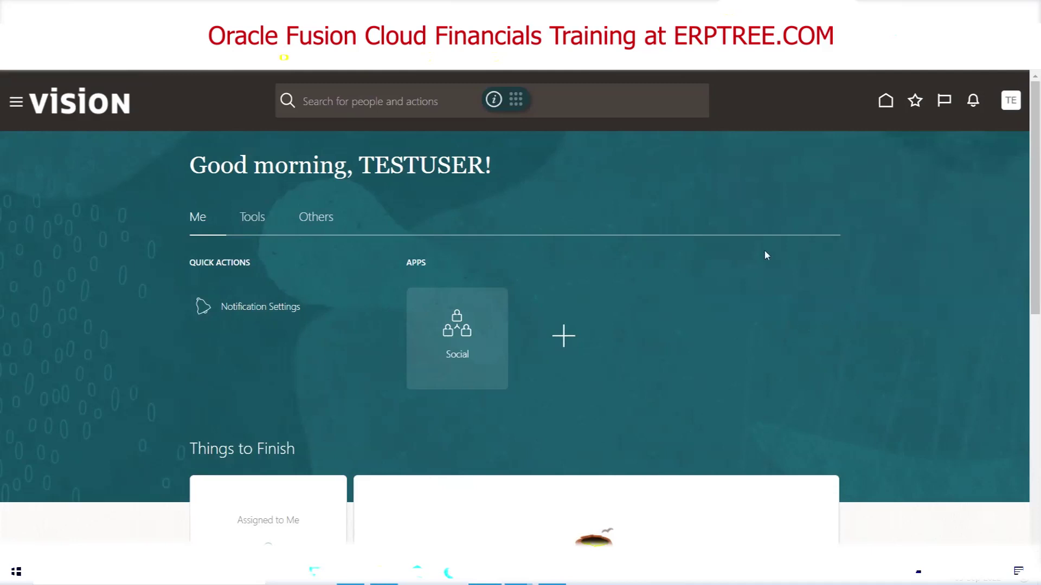
left_click(1011, 102)
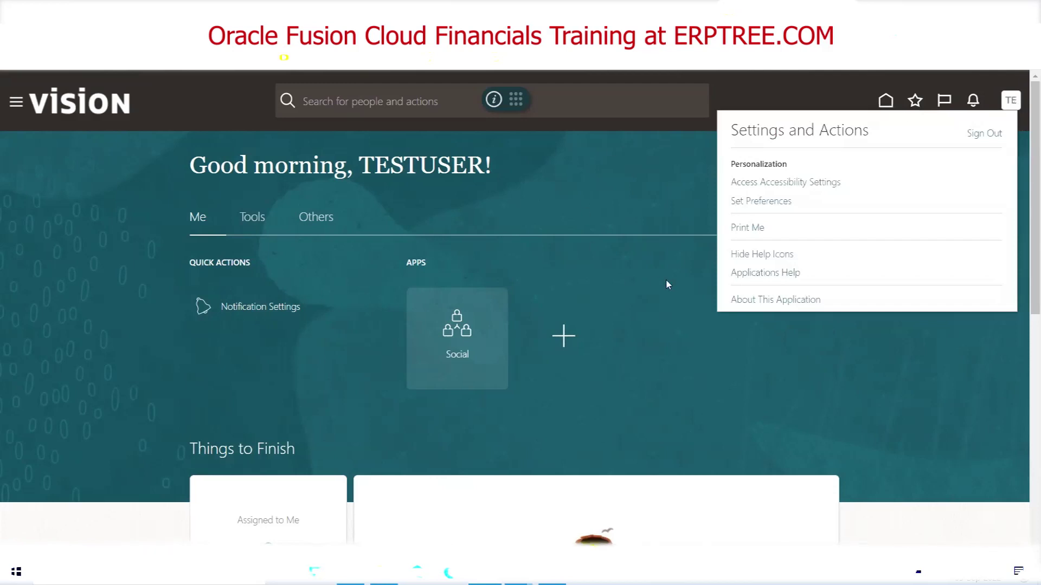
left_click(16, 101)
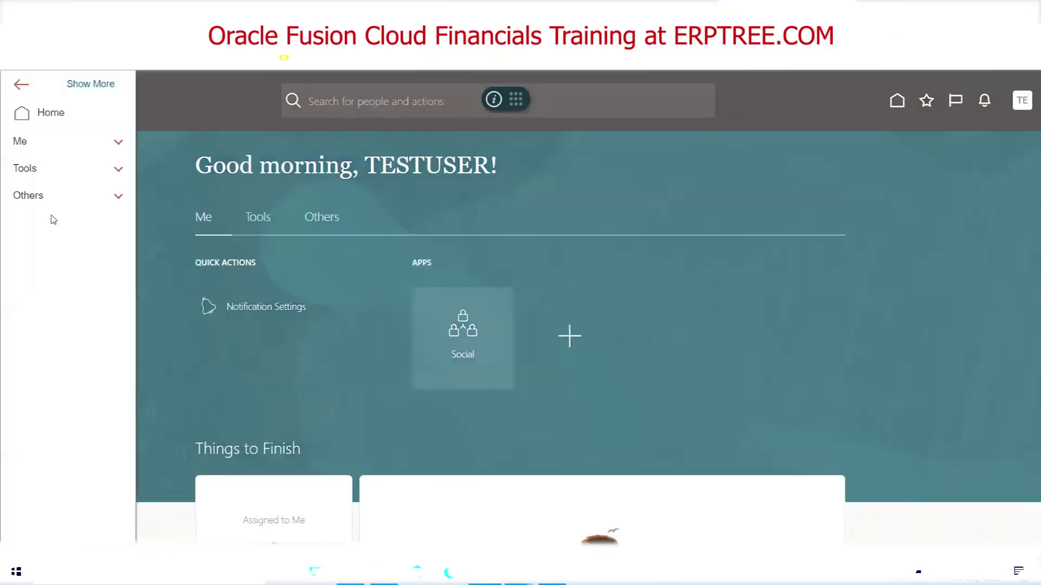
left_click(598, 203)
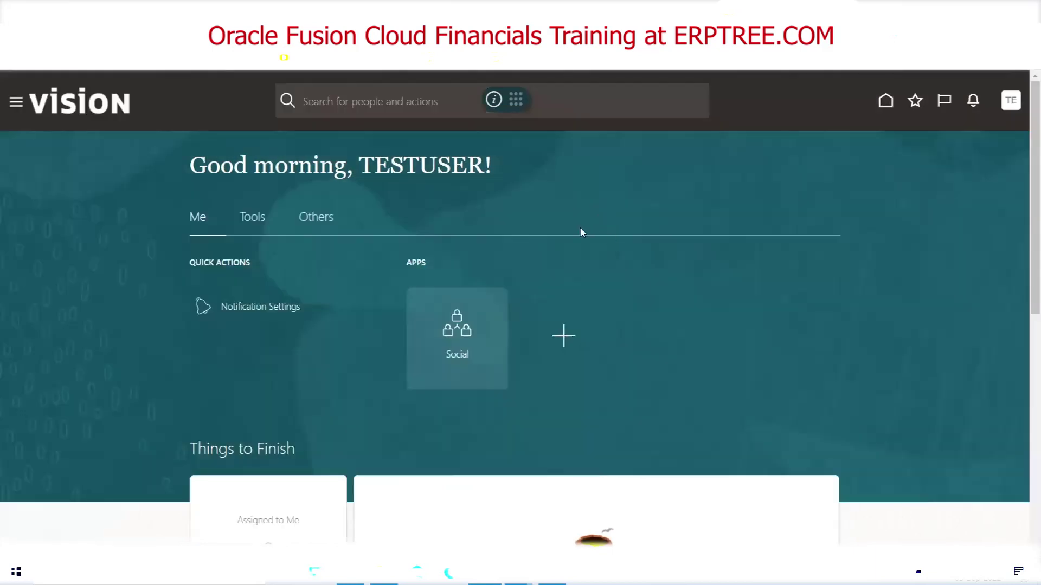
left_click(1011, 101)
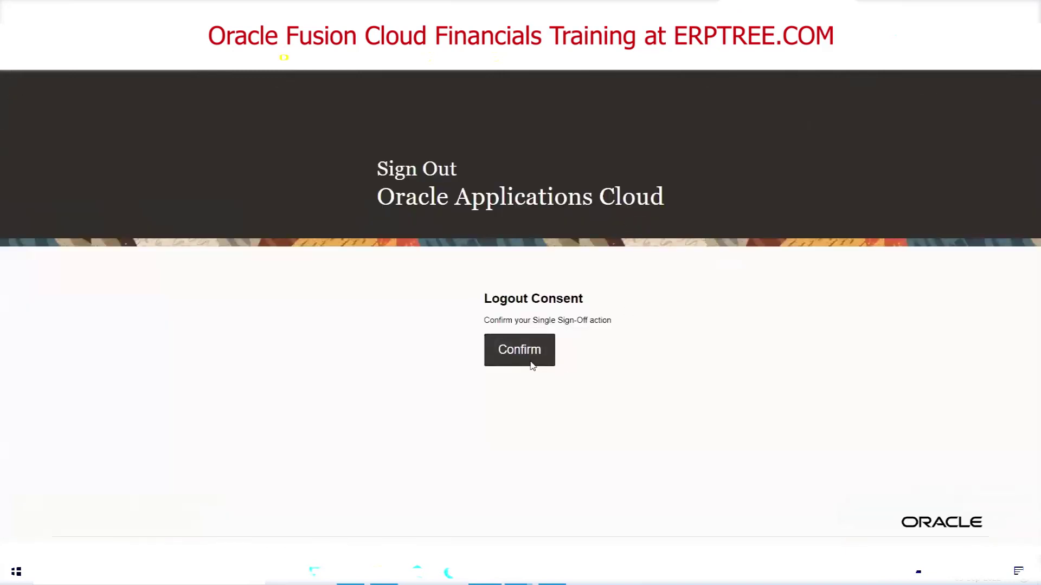
Confirm the TESTUSER sign-out and attempt to sign in as TCS, which fails
left_click(532, 366)
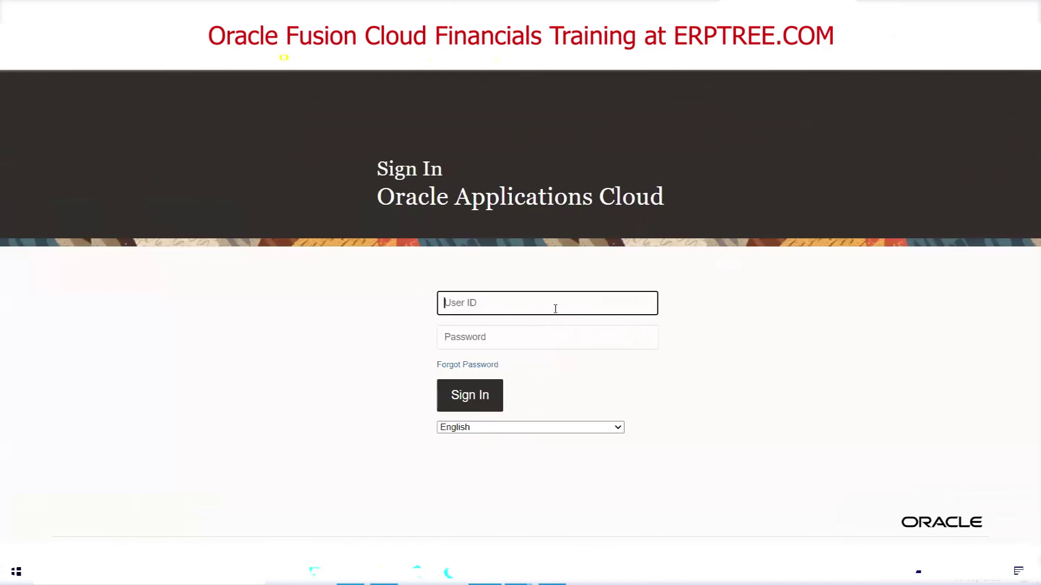
type("TCS")
key("Tab")
type("tcs")
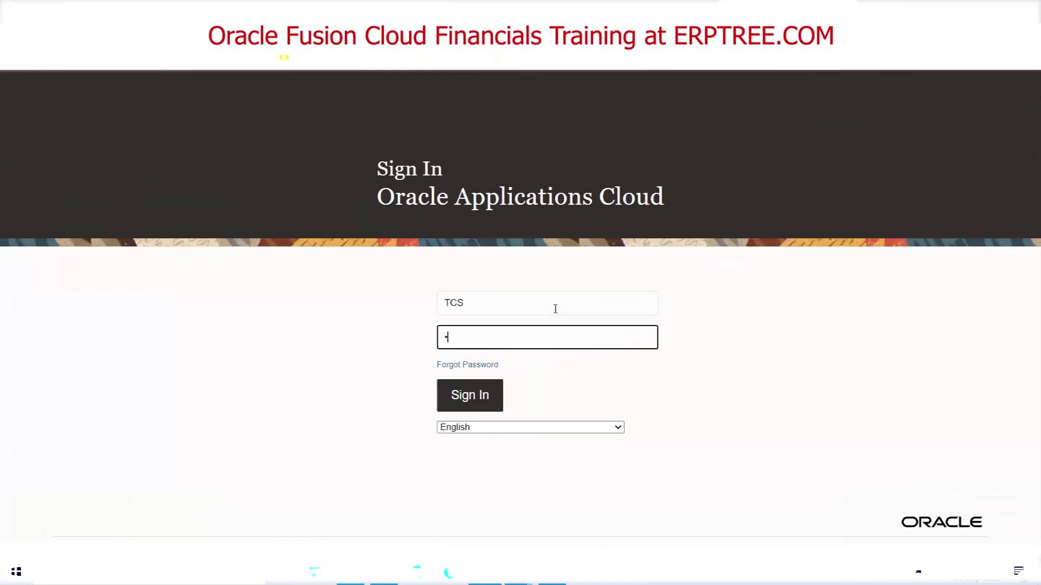
type("12345")
key("Return")
Re-enter the TCS user ID with the correct password and sign in
type("TCS")
key("Tab")
type("Welcome12")
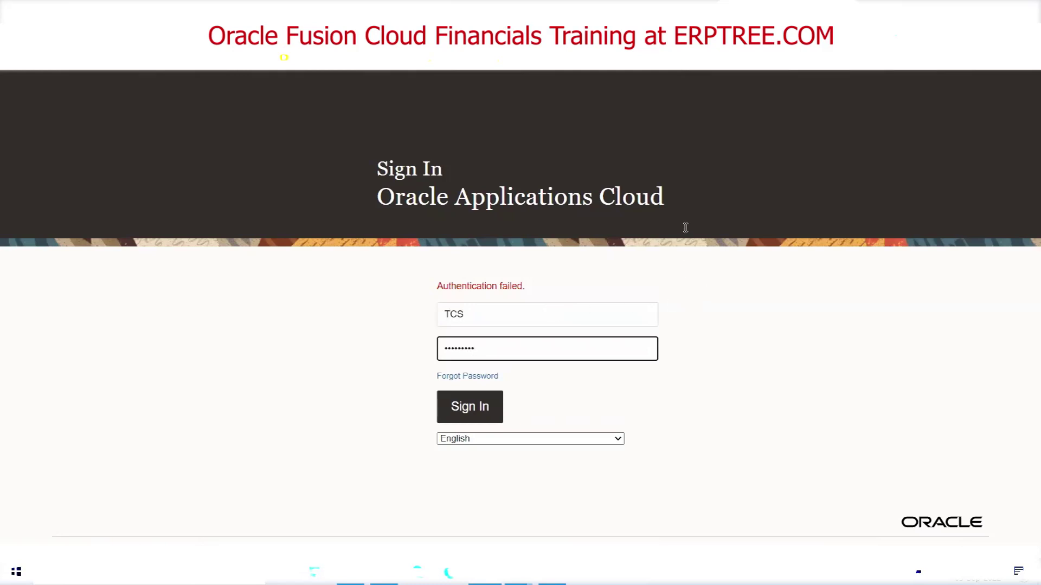
key("Return")
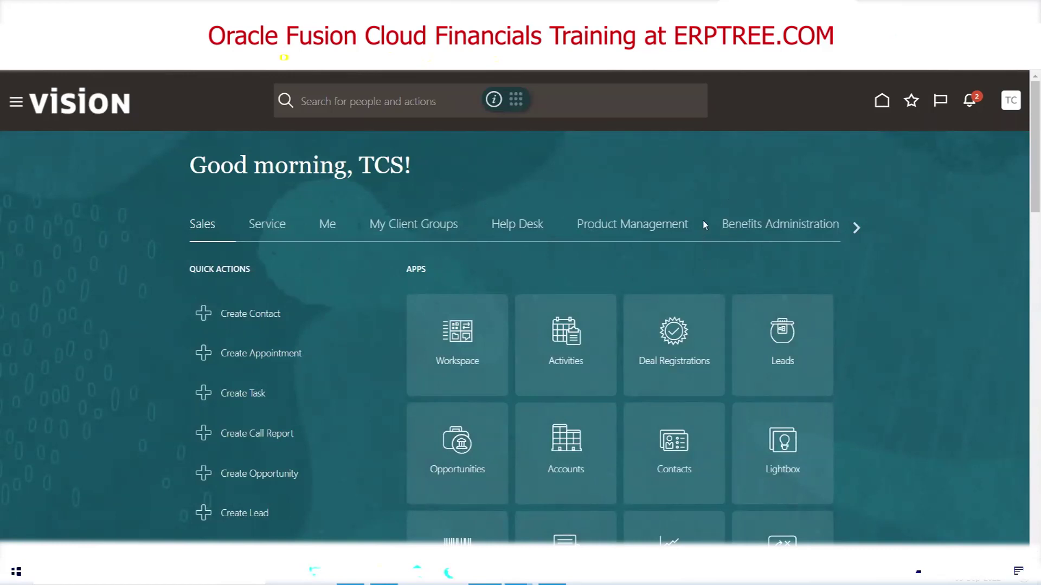
Reach Security Console Users through the navigator's Tools group and search for TESTUSER
left_click(16, 106)
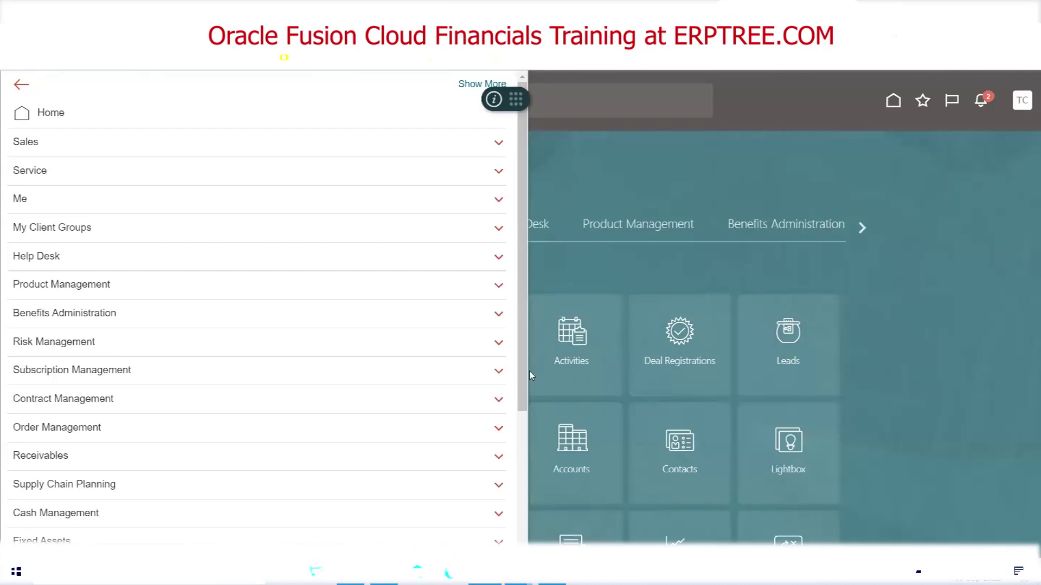
scroll(325, 290, "down", 3)
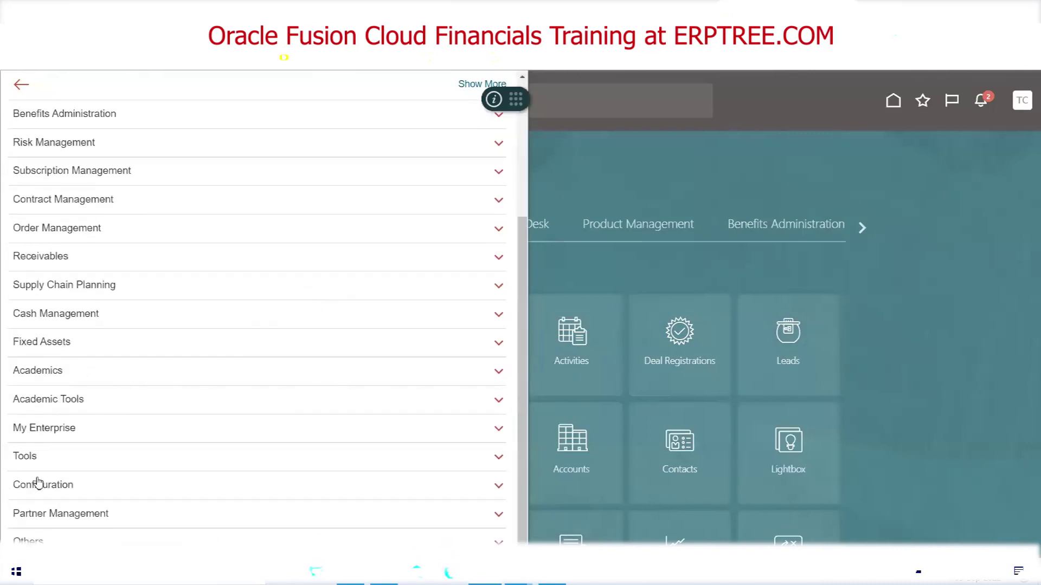
left_click(33, 457)
scroll(271, 488, "down", 2)
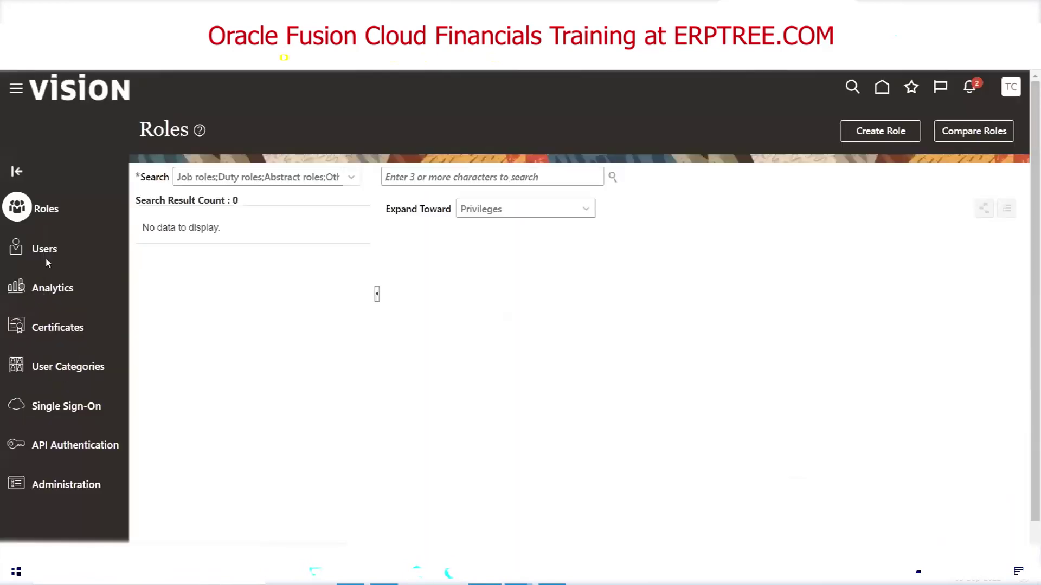
left_click(46, 255)
type("TESTUSER")
left_click(685, 179)
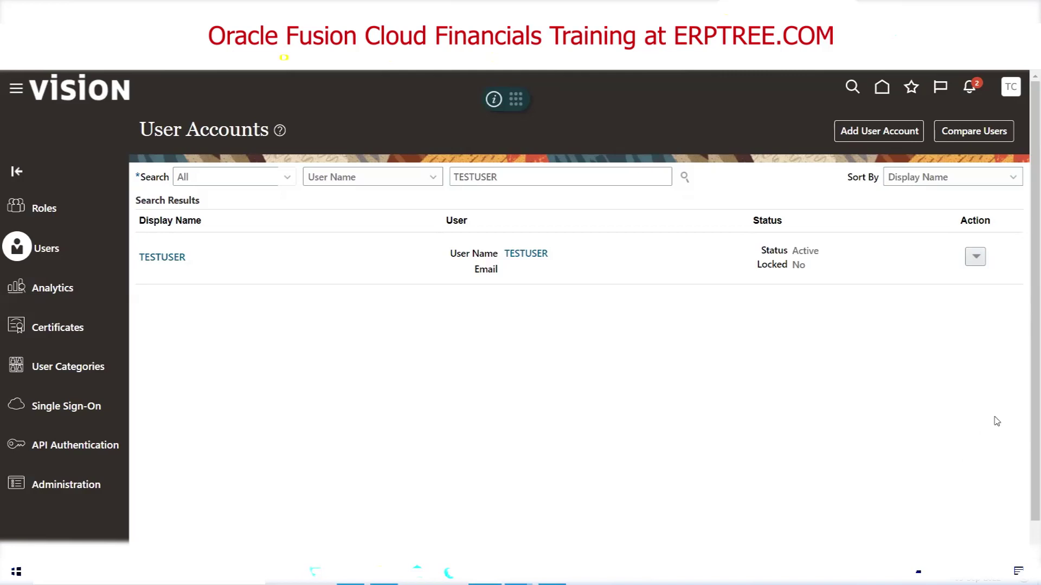
Delete the TESTUSER account, confirming the warning
left_click(980, 263)
left_click(954, 326)
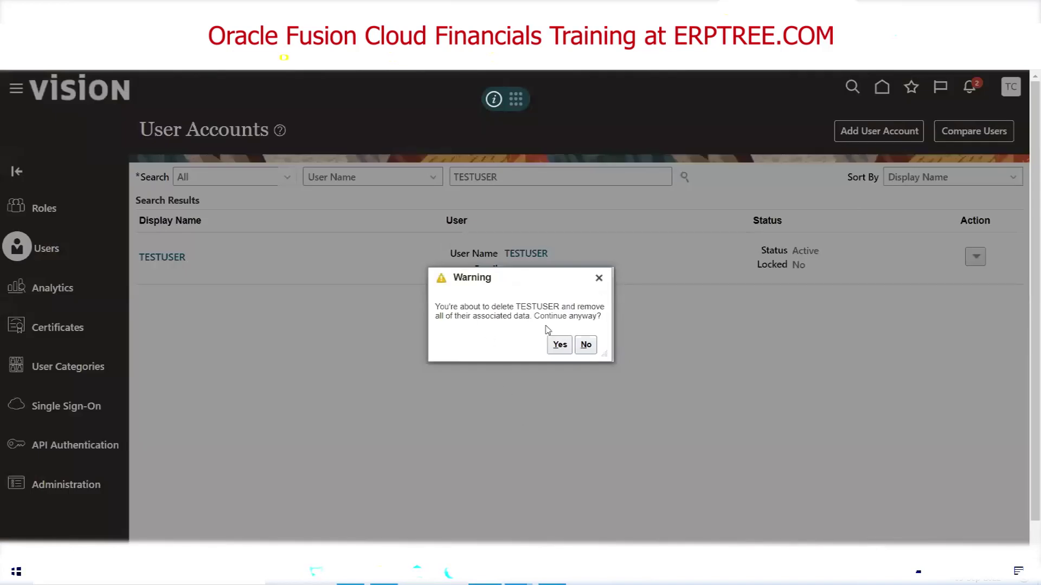
left_click(559, 344)
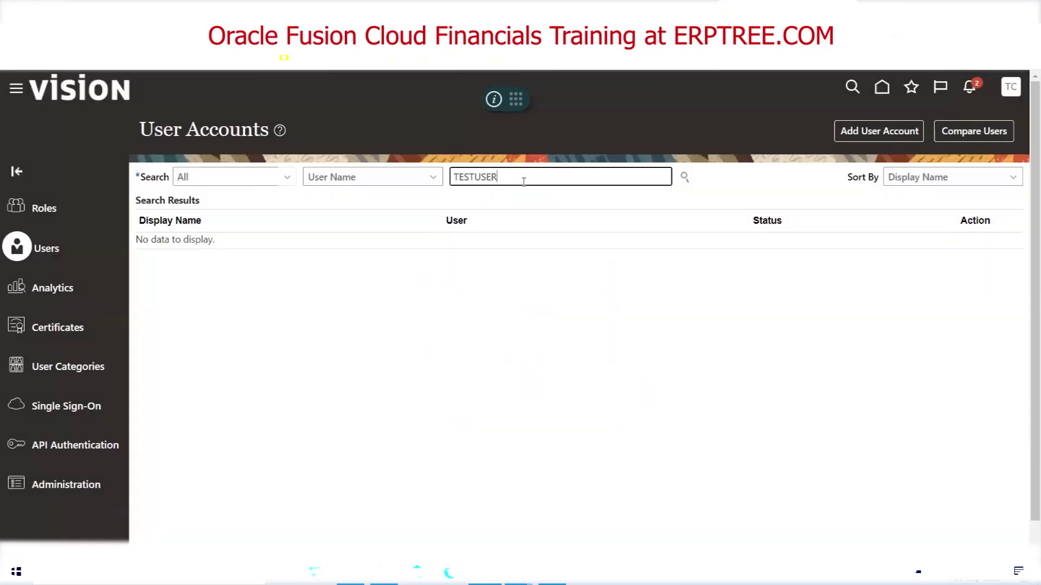
Replace the search with TCS and bring up that account's actions
double_click(526, 182)
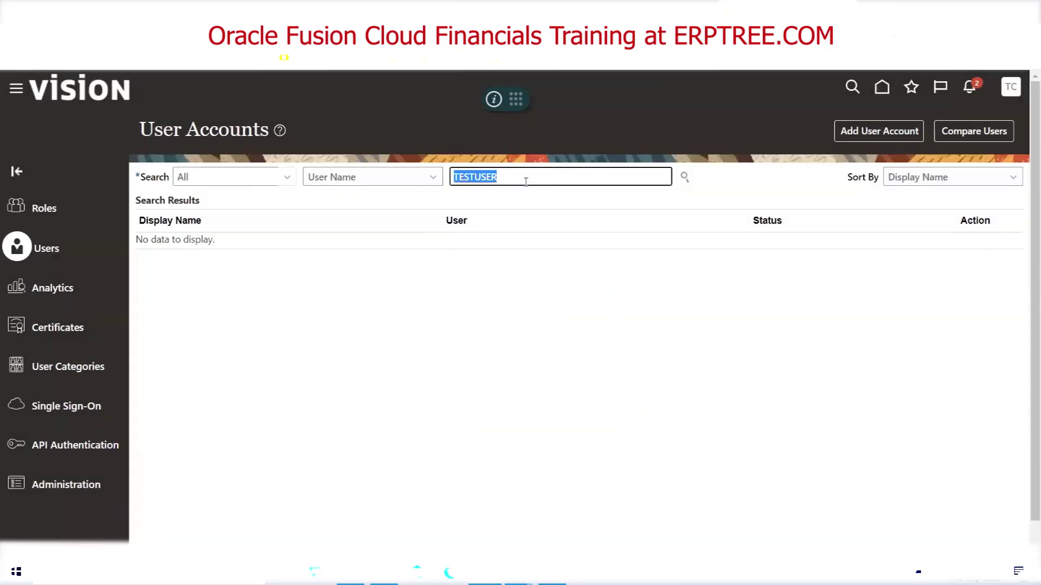
type("TCS")
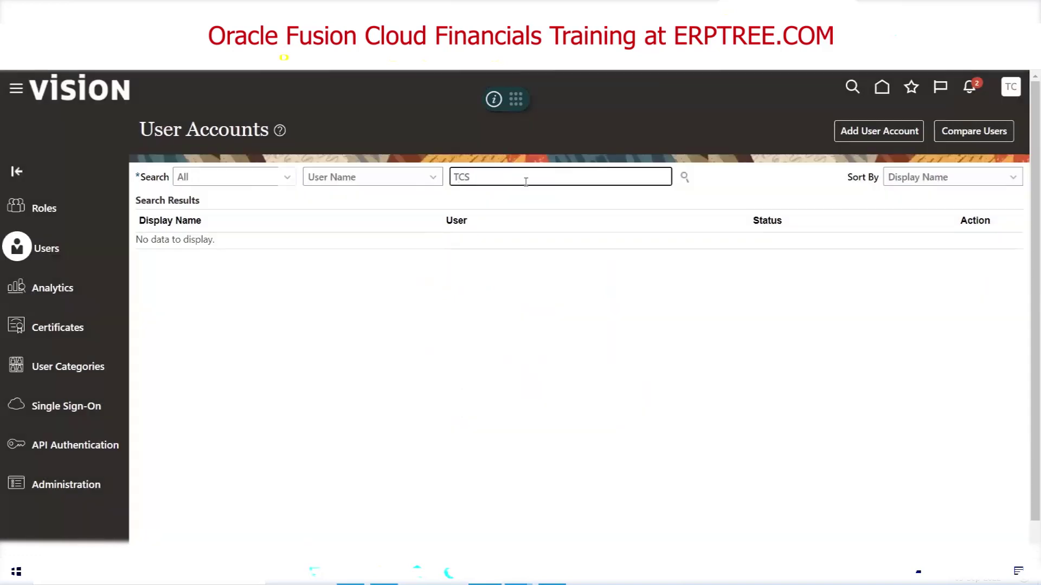
key("Return")
left_click(975, 257)
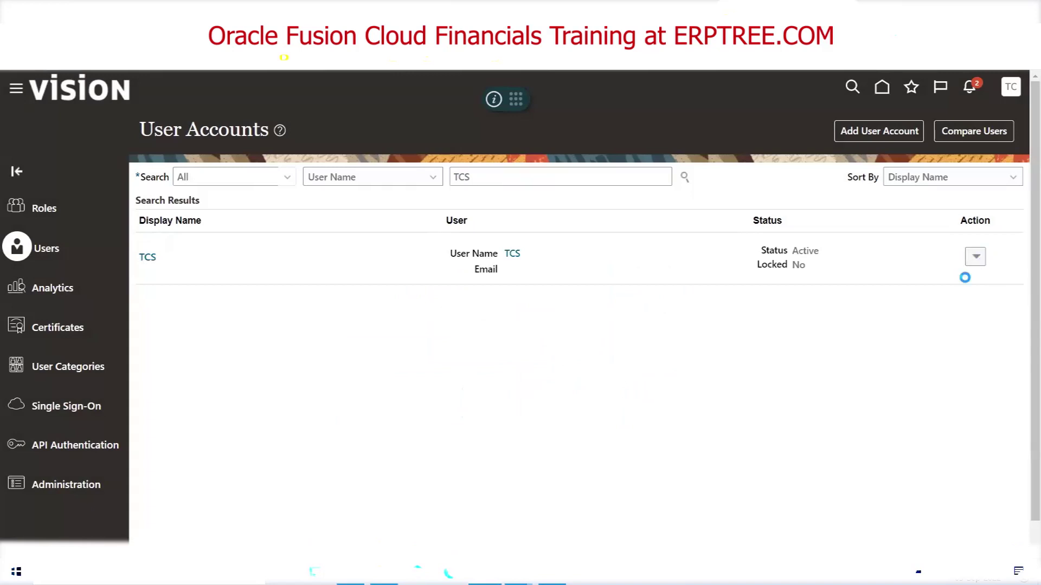
Preview TCS's two roles on a Copy User draft, cancel it, and switch to Excel
left_click(947, 369)
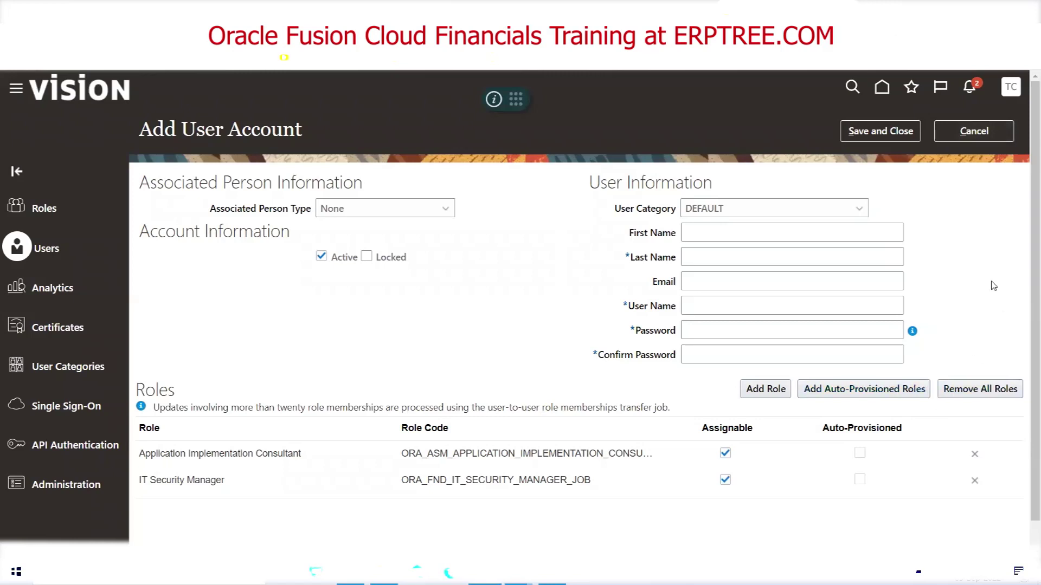
left_click(997, 135)
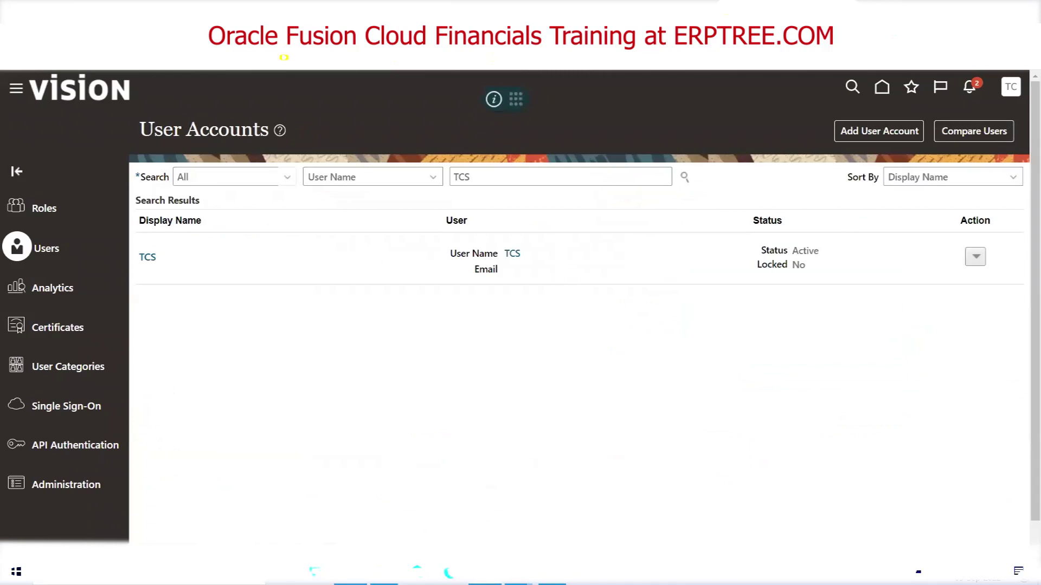
key("alt+Tab")
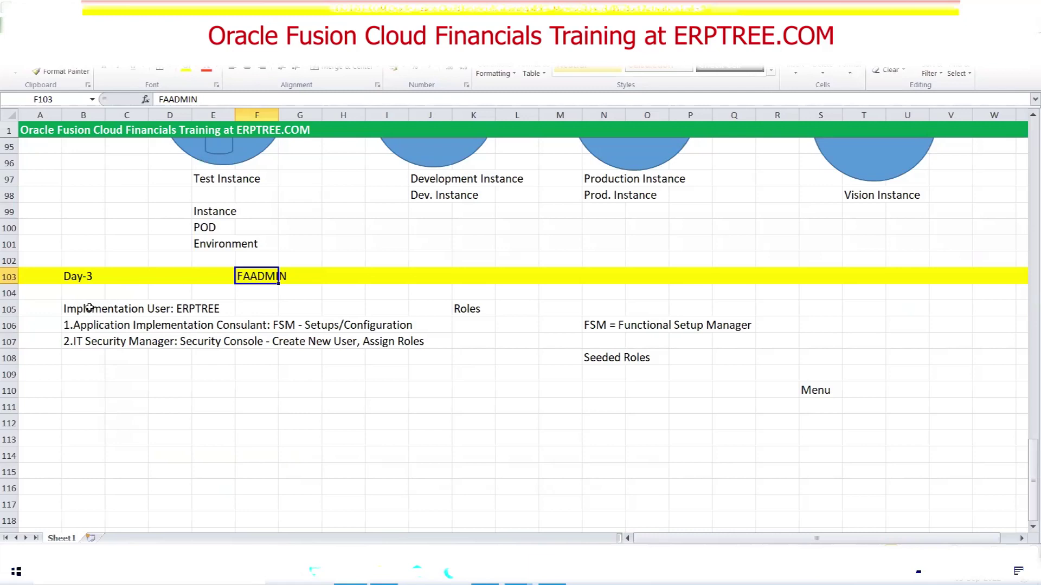
Highlight the implementation-role notes in B105:J108, deselect, and return to the Security Console
left_click_drag(82, 308, 415, 351)
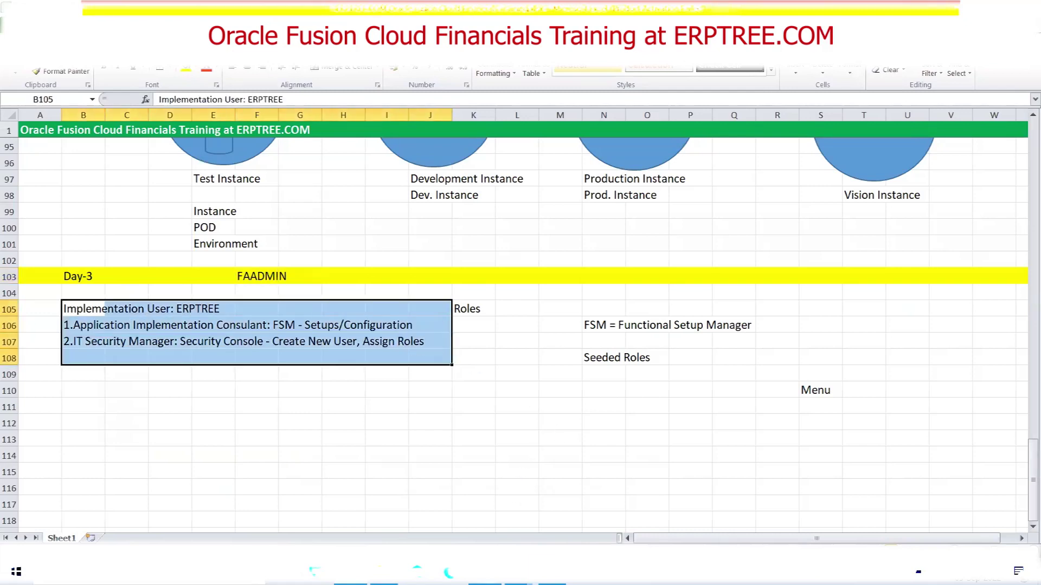
left_click(500, 402)
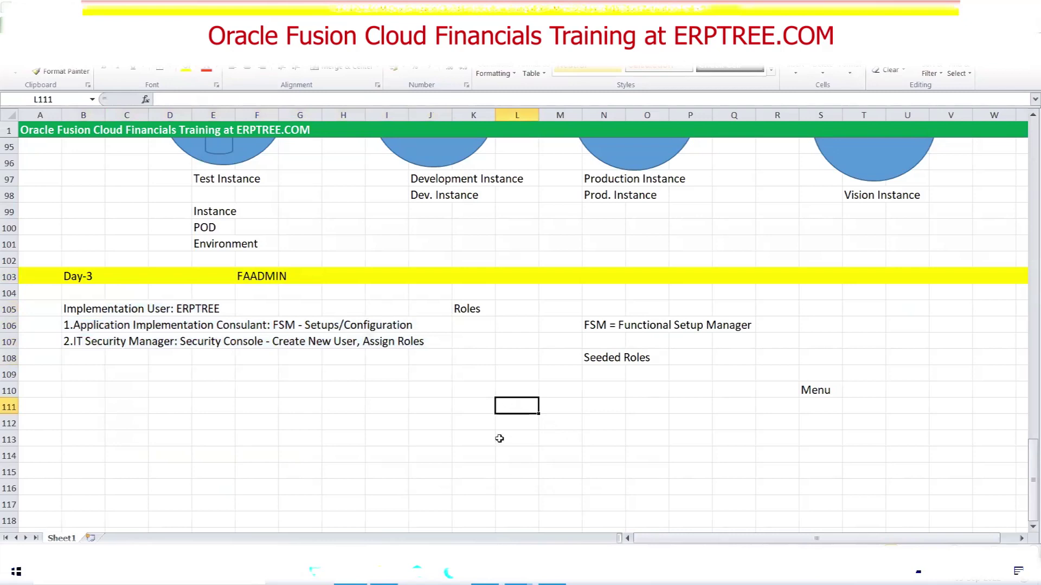
key("alt+Tab")
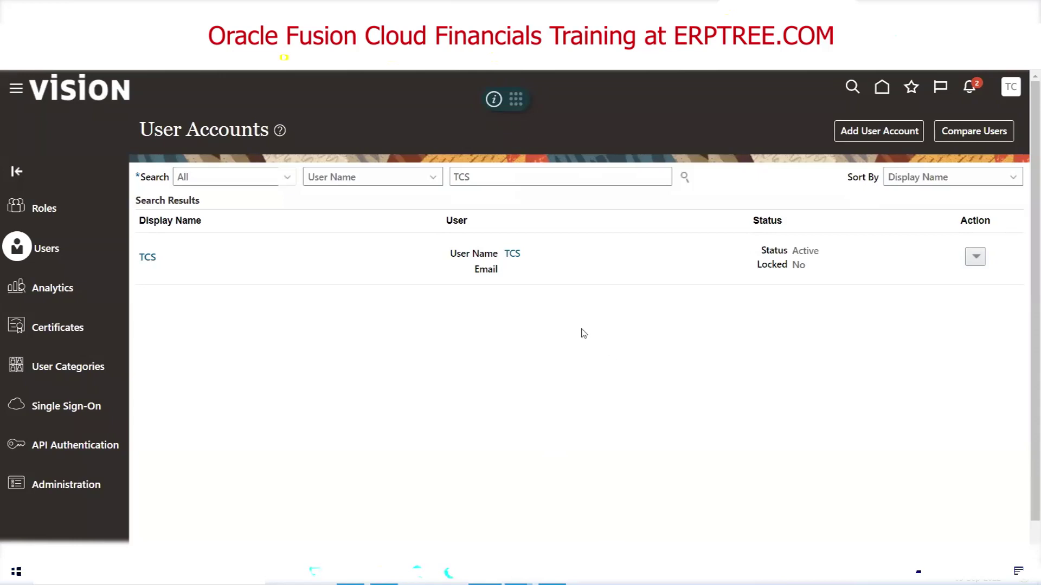
Open TCS's details to check its Application Implementation Consultant and IT Security Manager roles, then close them
left_click(512, 254)
left_click(512, 253)
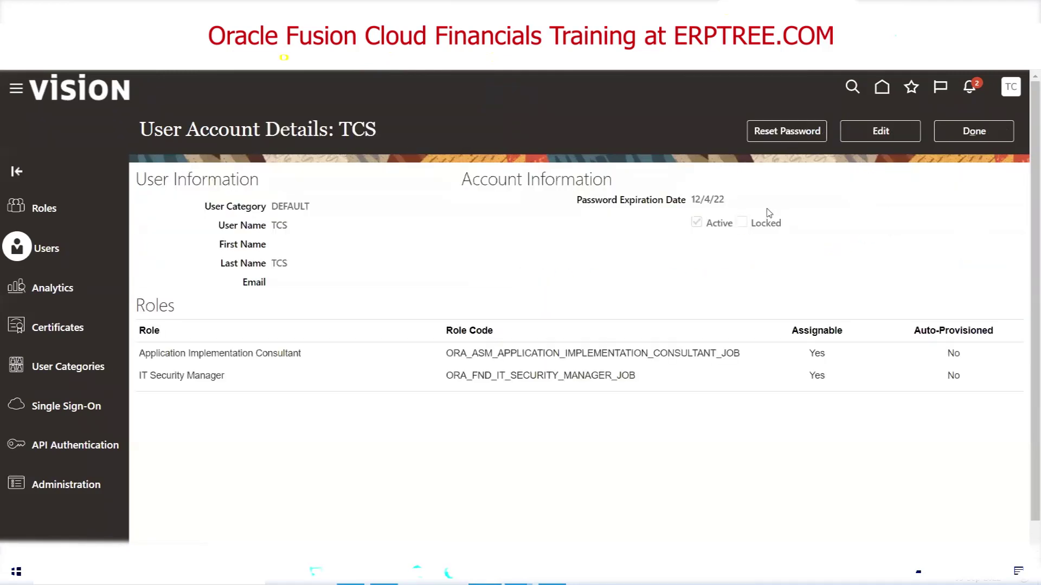
left_click(975, 134)
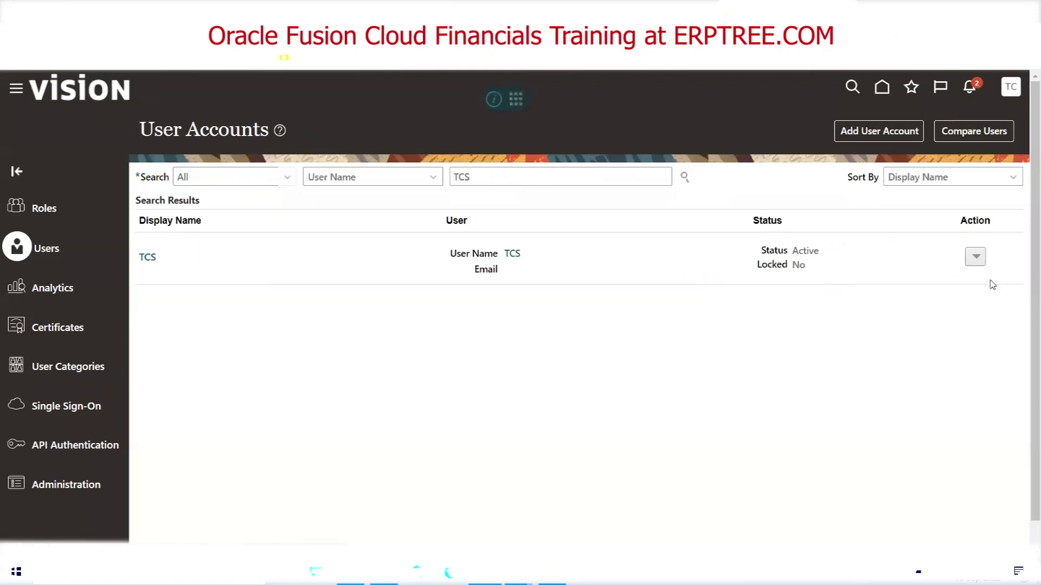
left_click(978, 260)
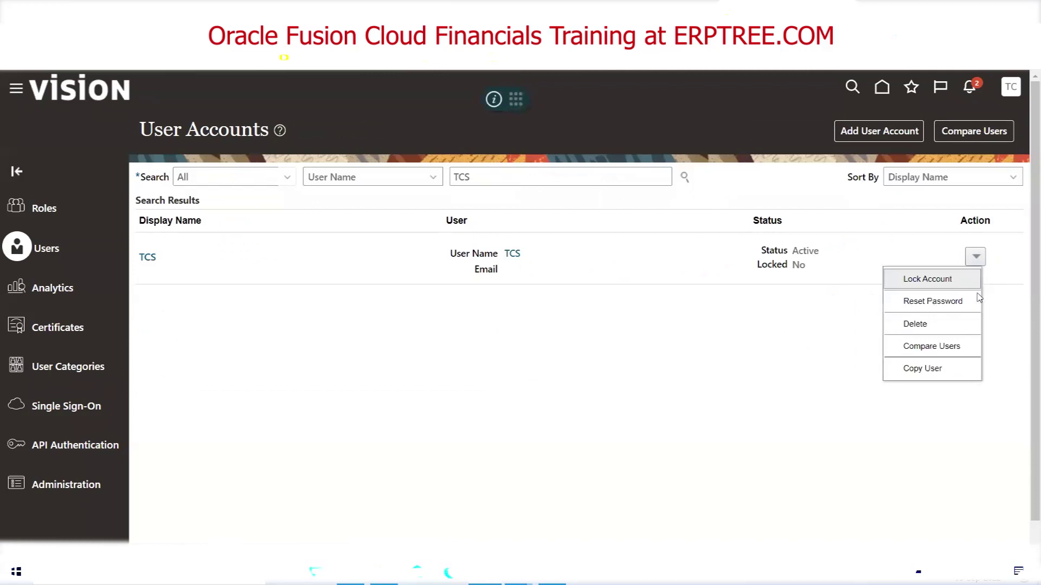
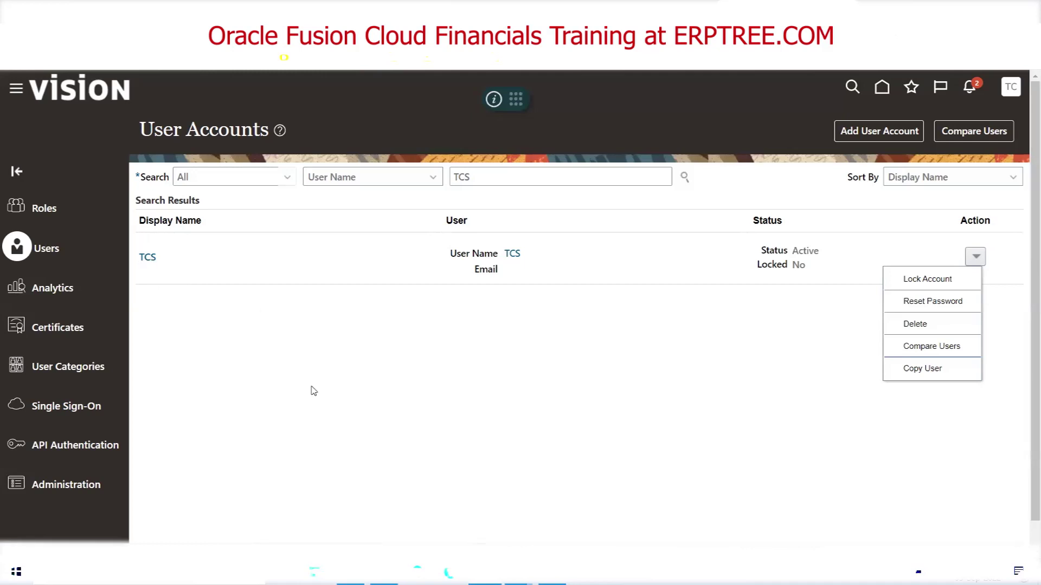
Switch from the Security Console User Accounts page to the Excel training notes
key("alt+Tab")
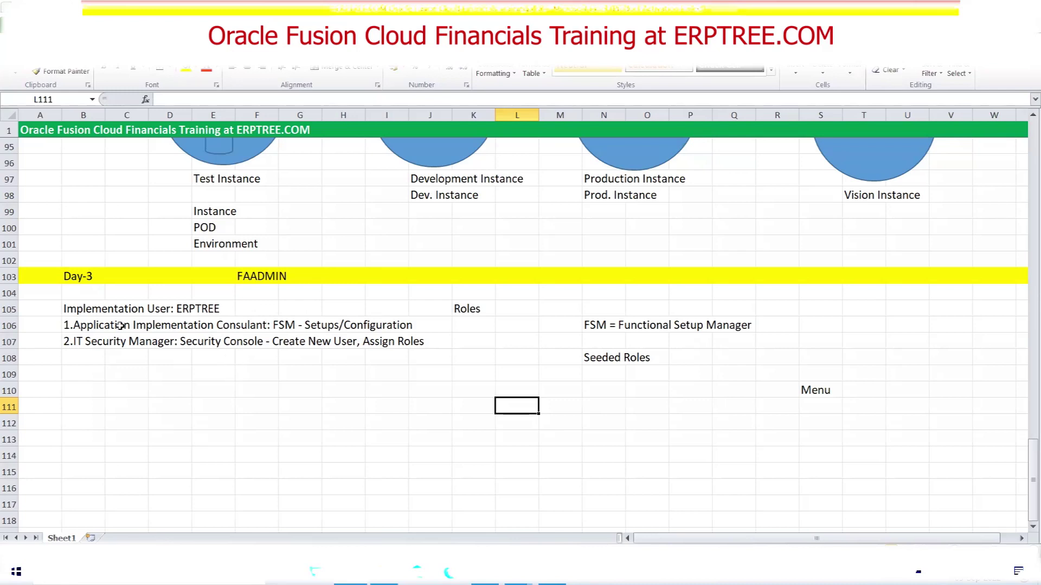
Replace ERPTREE with TCS as the implementation user noted in cell B105
left_click(78, 310)
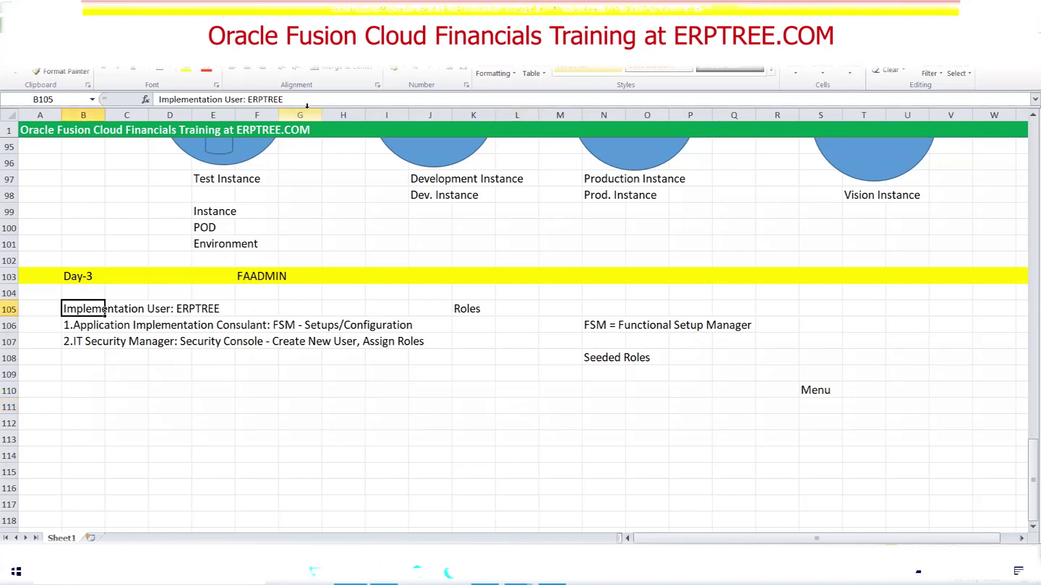
left_click_drag(297, 101, 249, 100)
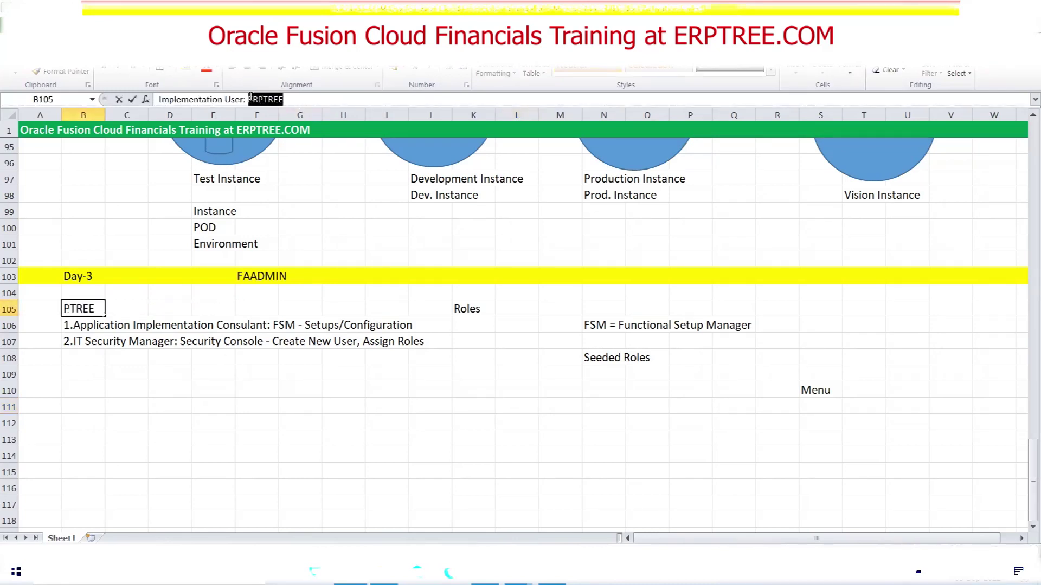
type("t")
key("BackSpace")
type("TCS")
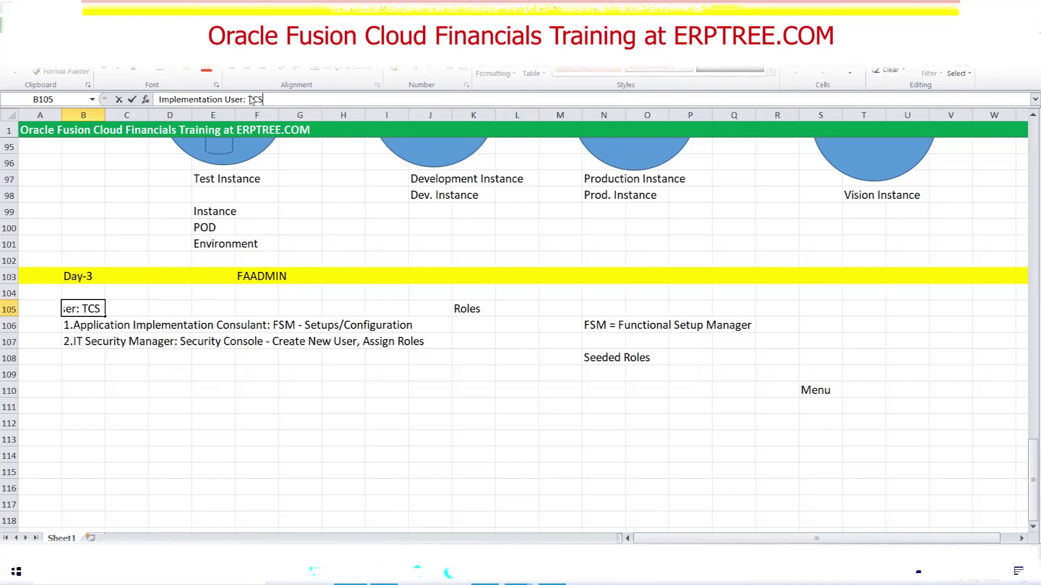
key("Tab")
left_click(308, 408)
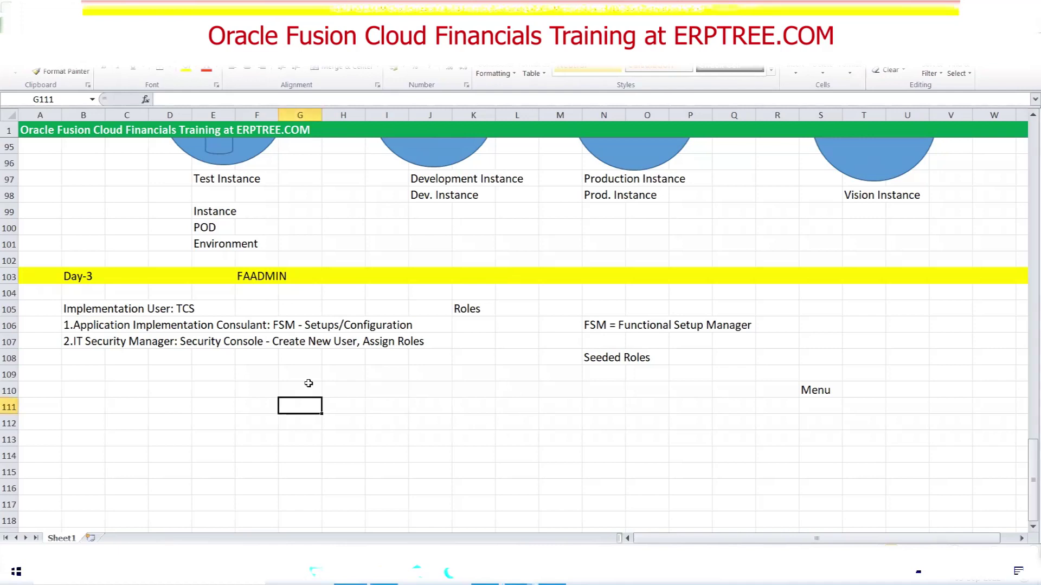
Select empty cell G109, then bring up the Notepad message saying the session starts in 2 Mins
left_click(304, 376)
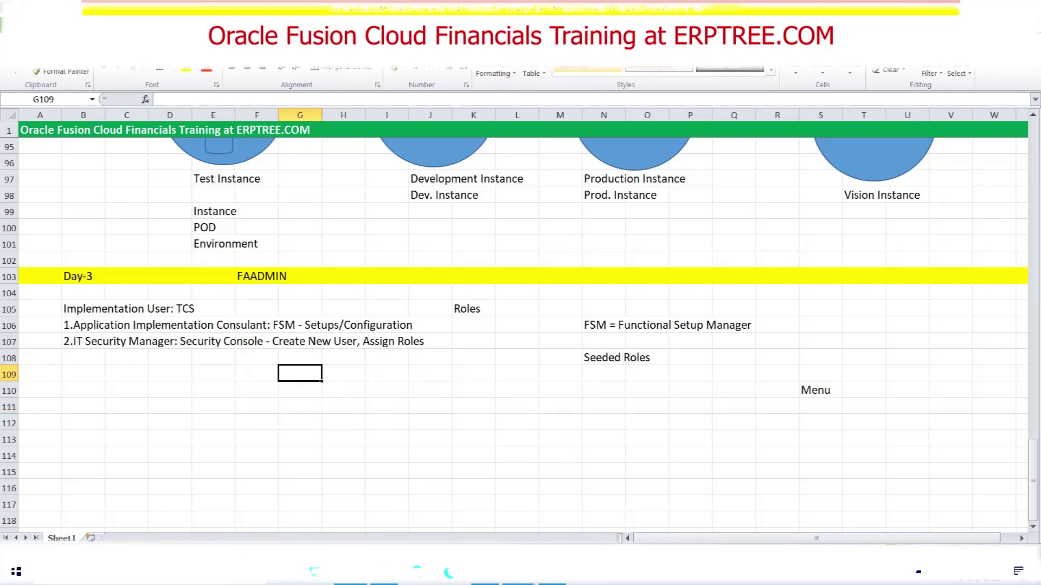
left_click(518, 574)
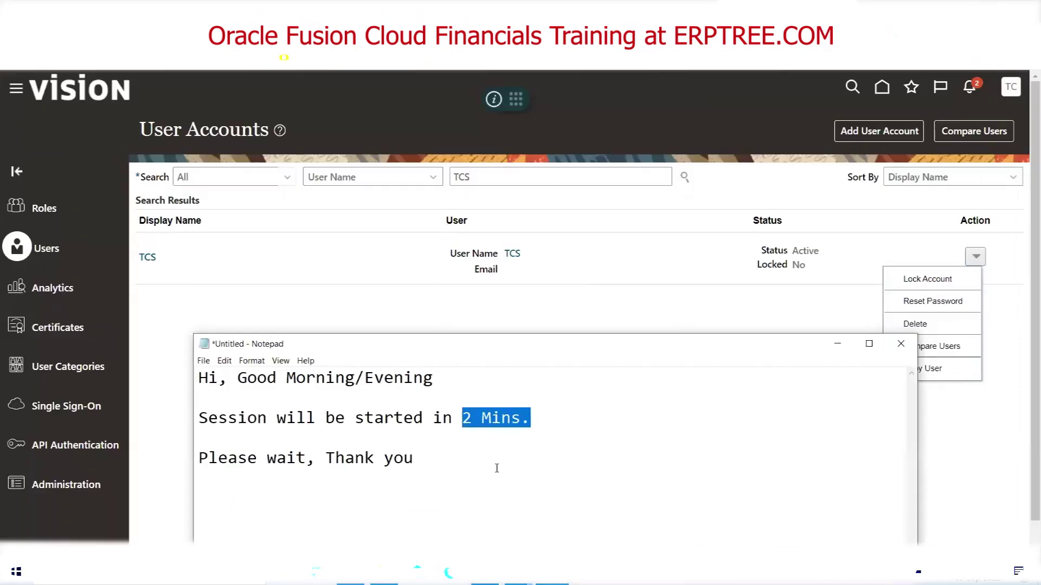
key("ctrl+a")
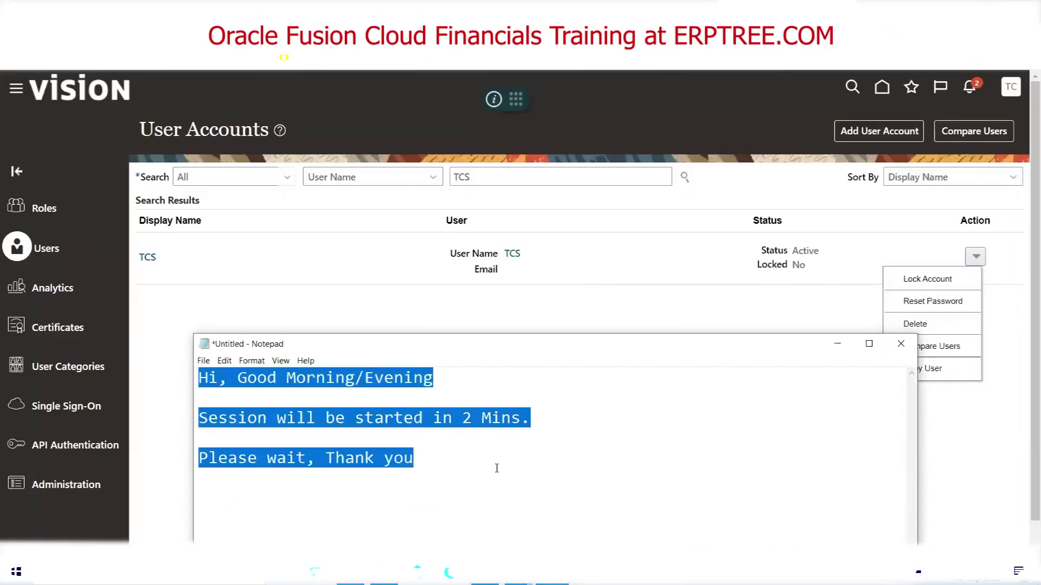
type("www.")
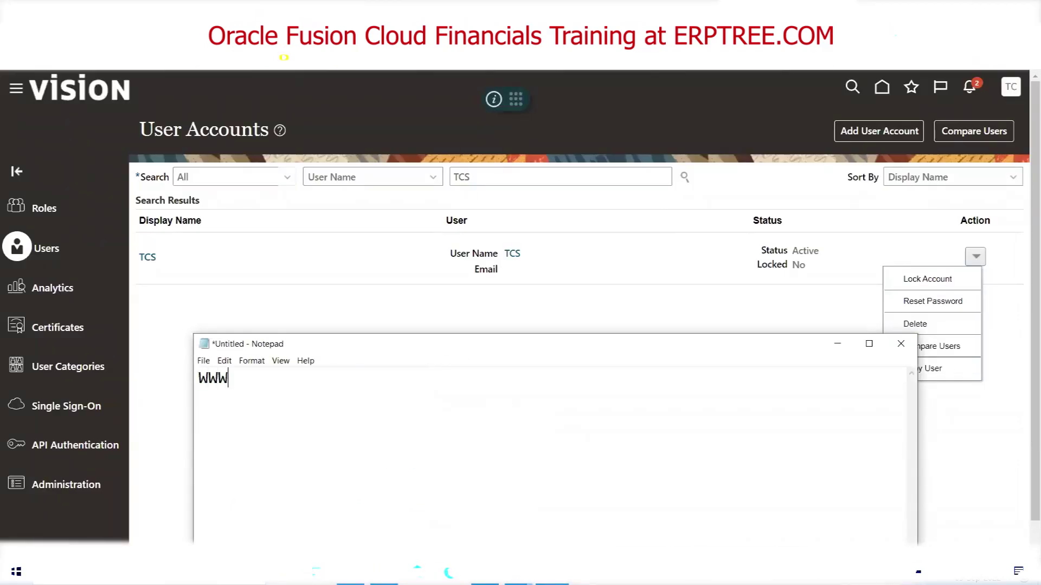
type("H")
key("BackSpace")
type("https:fa.dkjj.")
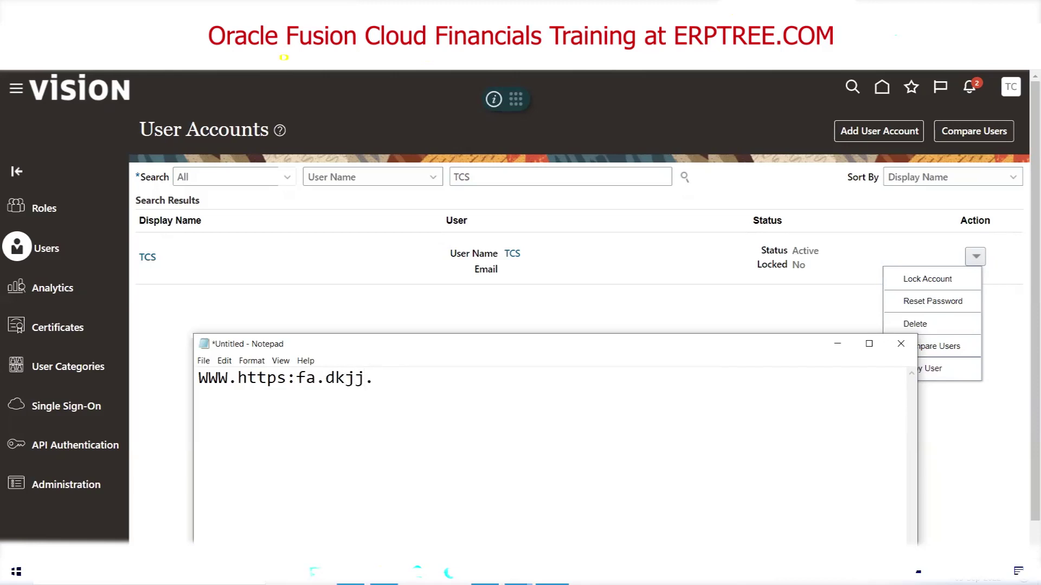
type("test.oraclecloud.com")
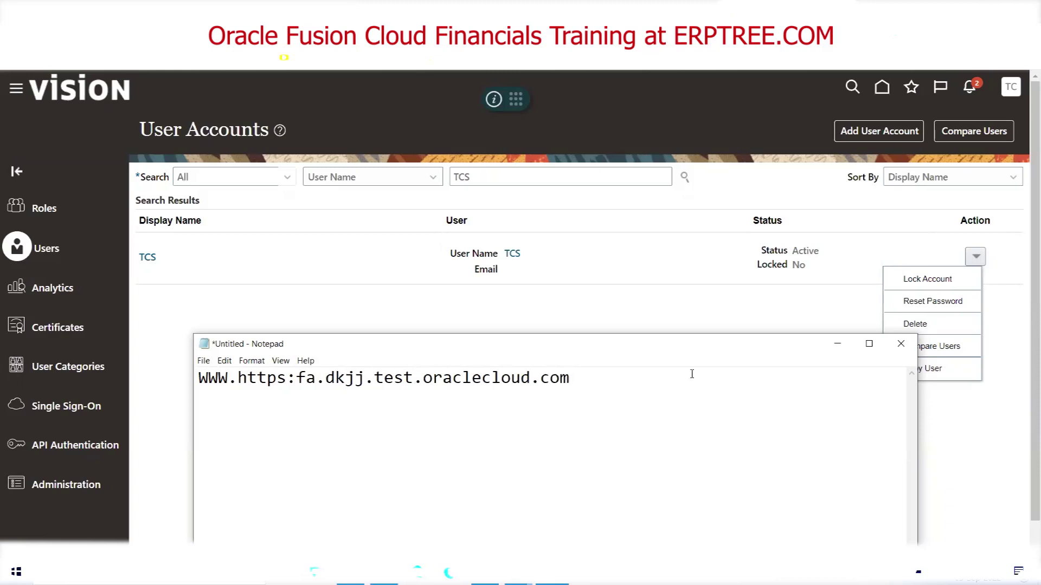
left_click(237, 375)
left_click_drag(237, 375, 181, 381)
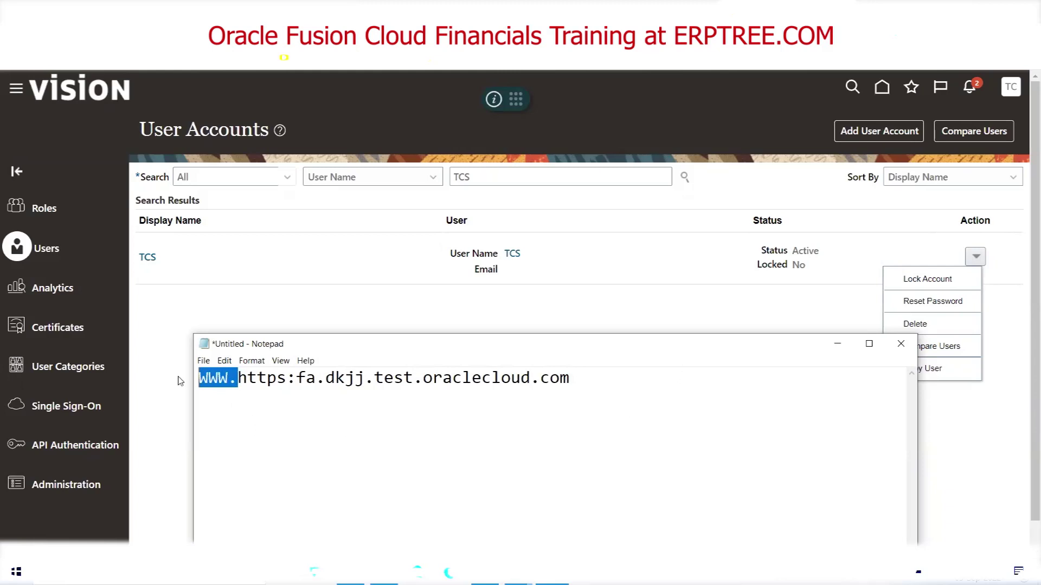
key("BackSpace")
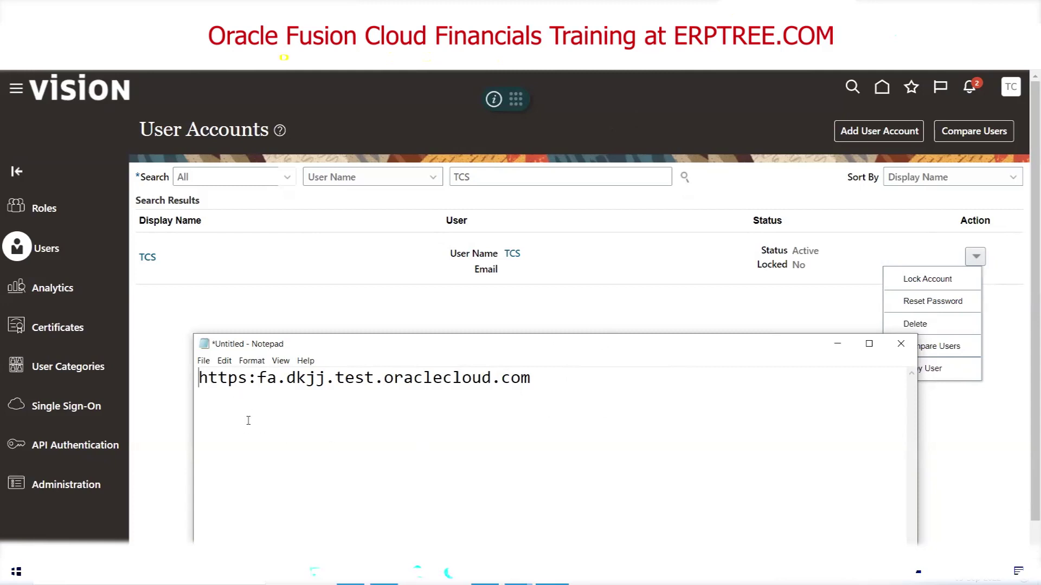
left_click_drag(248, 377, 198, 378)
Change dkjj to rfgt and test to prod, and insert us. after fa. in the address
left_click_drag(286, 377, 326, 377)
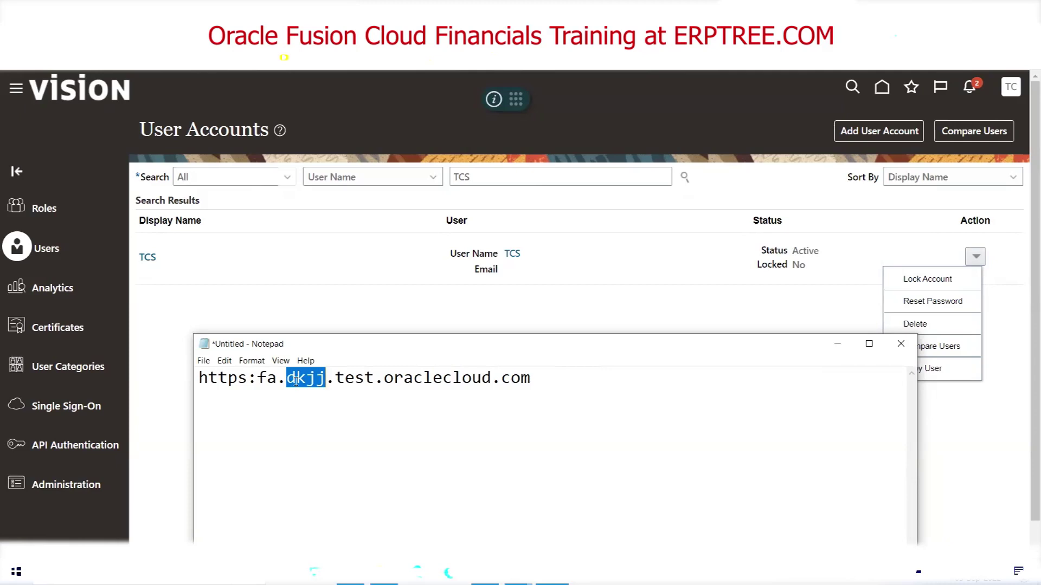
type("rfgt")
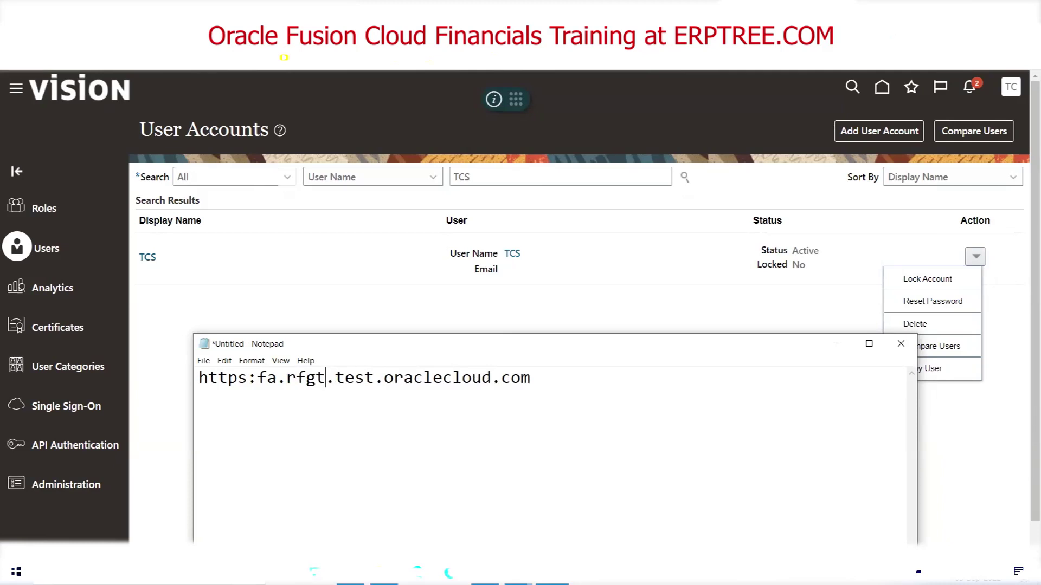
left_click_drag(374, 384, 339, 384)
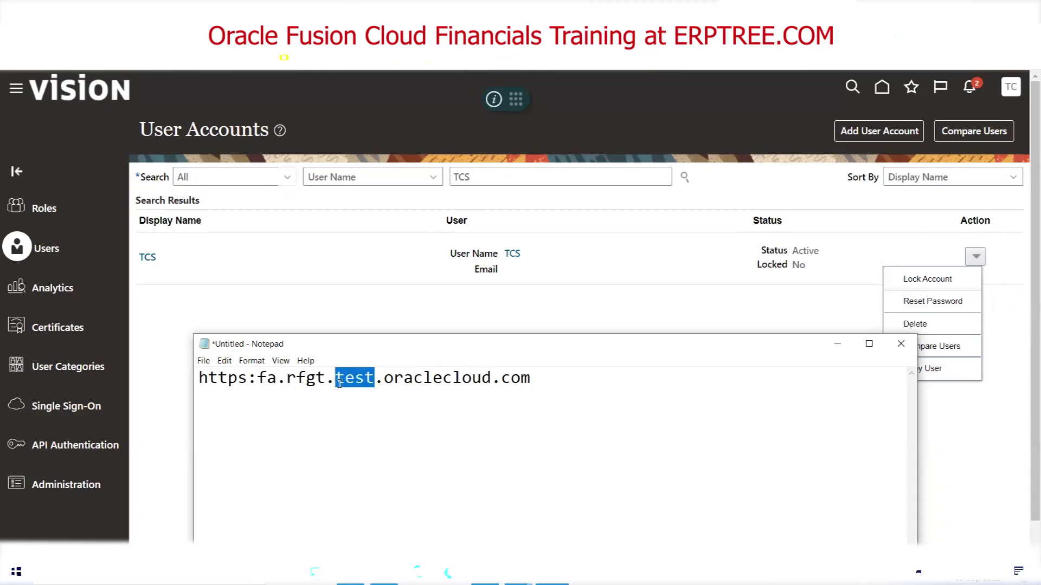
type("prod")
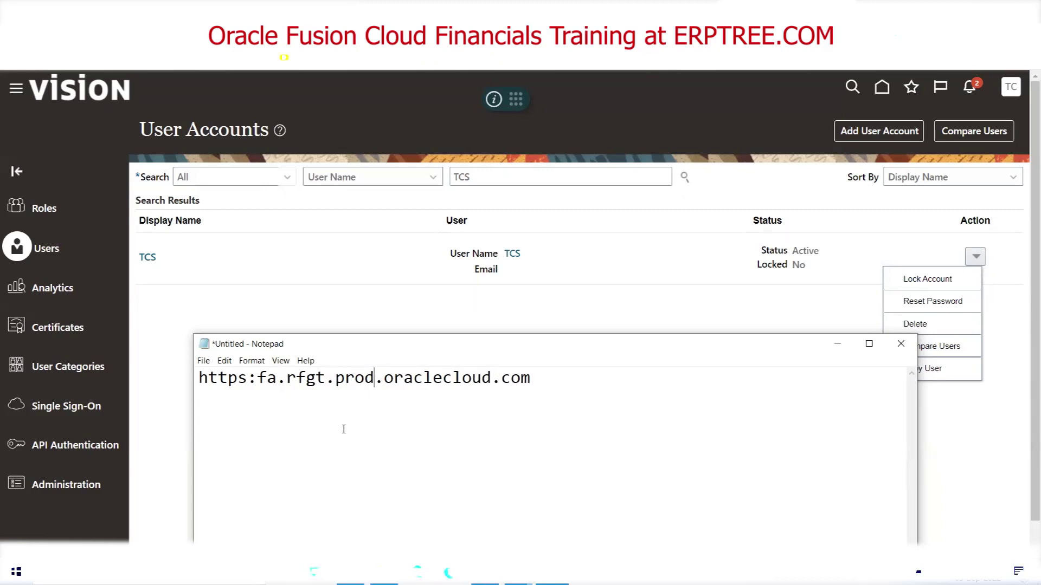
left_click(286, 378)
type("us.")
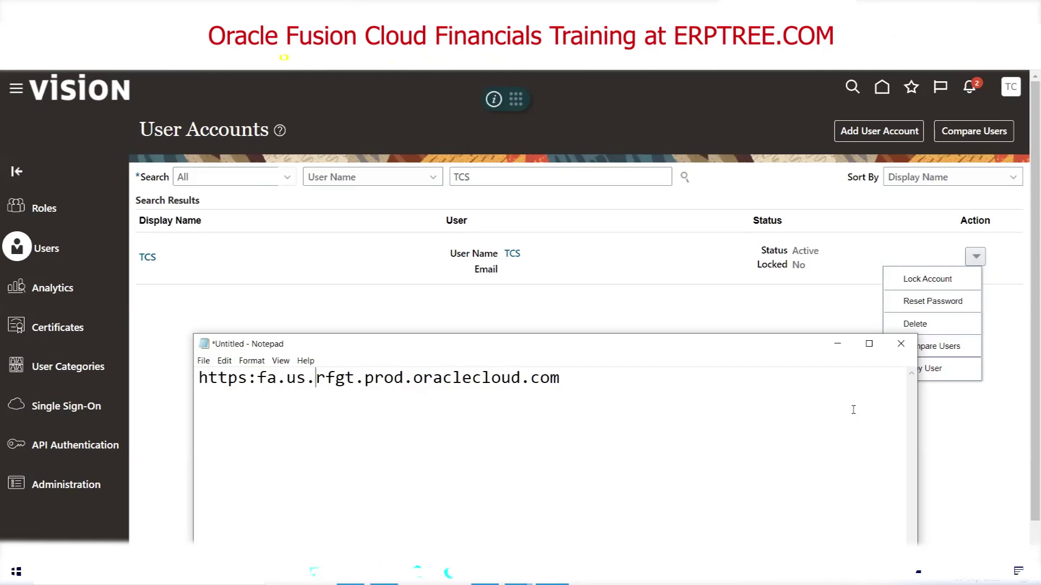
left_click(901, 348)
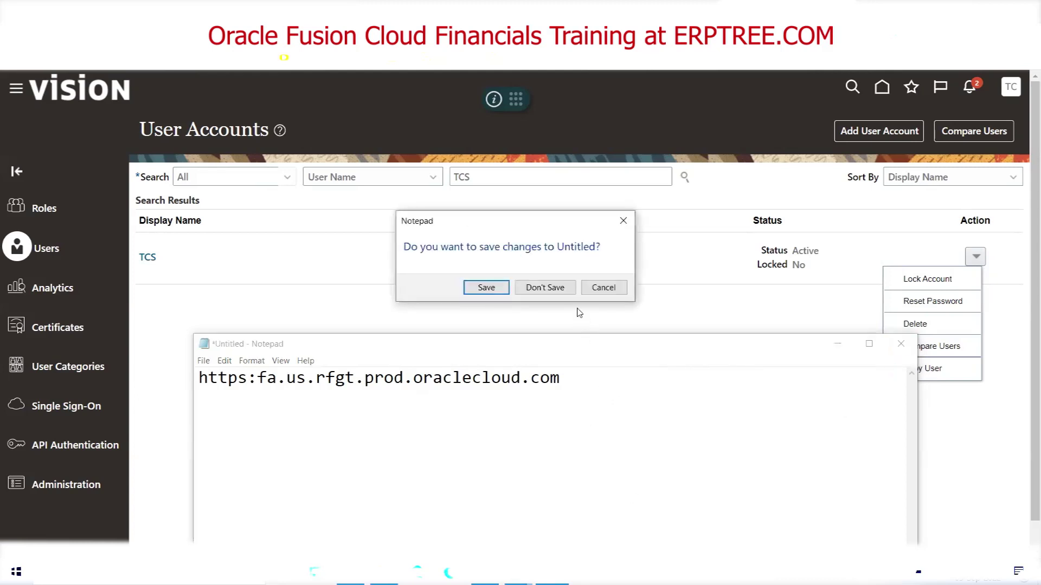
left_click(602, 287)
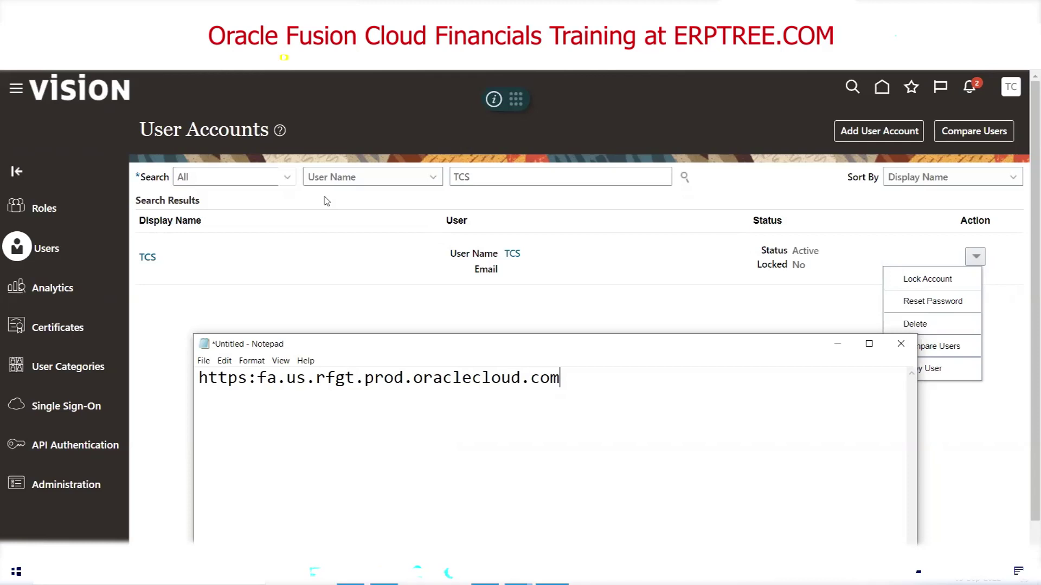
Insert // after https so the address reads https//:fa.us.rfgt.prod.oraclecloud.com
left_click(247, 378)
type("//")
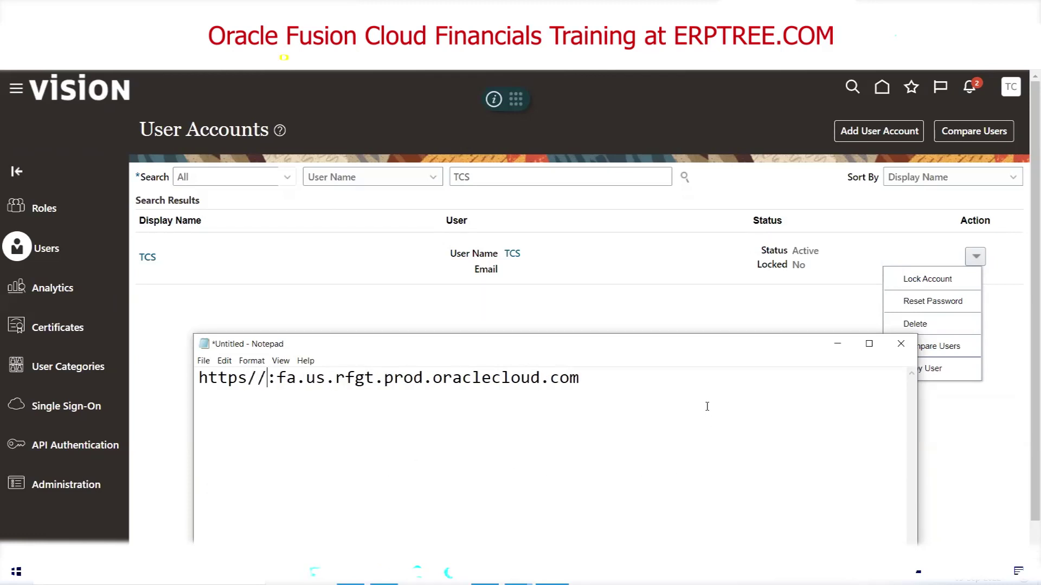
Replace prod with test, giving https//:fa.us.rfgt.test.oraclecloud.com
left_click_drag(423, 378, 384, 378)
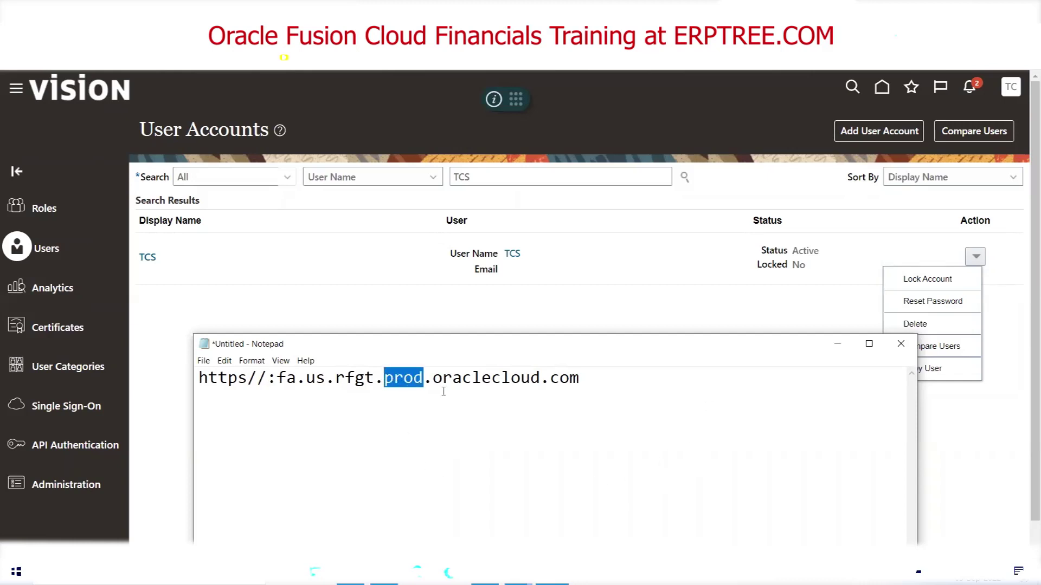
left_click(424, 378)
left_click_drag(424, 377, 383, 377)
left_click(423, 378)
left_click_drag(424, 378, 383, 378)
type("test")
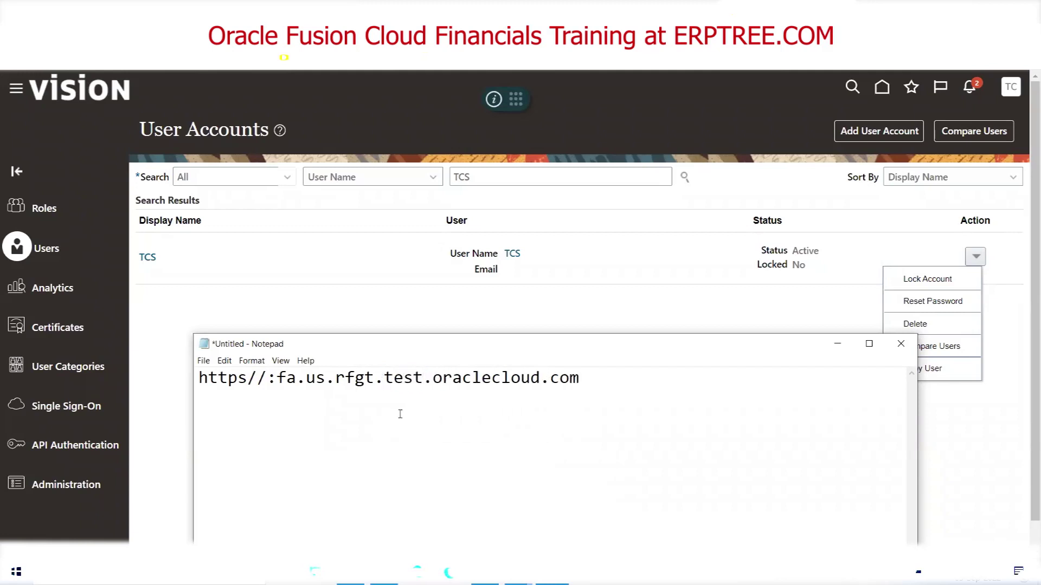
left_click_drag(384, 378, 420, 379)
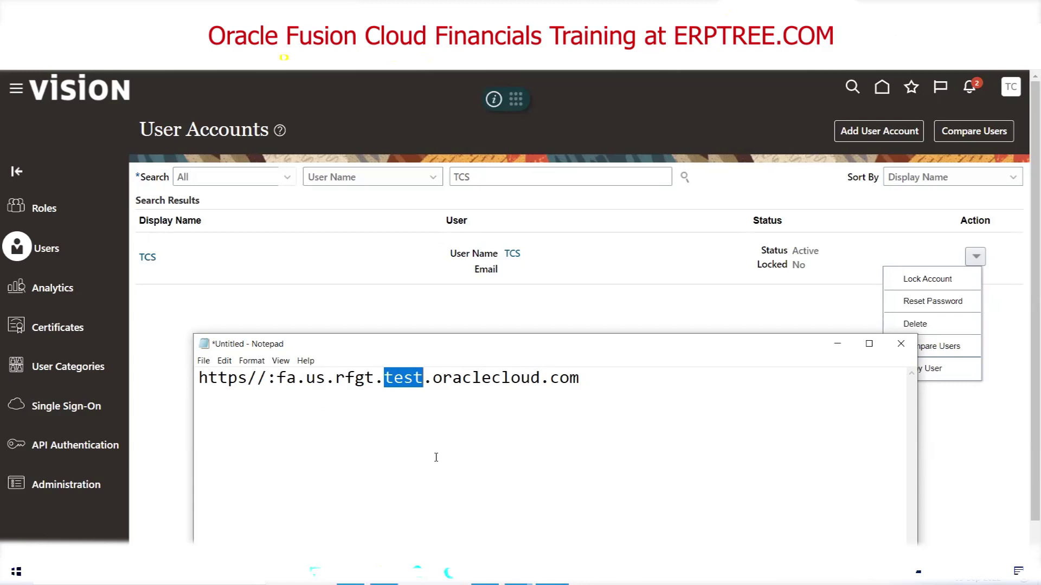
Bring the User Accounts page listing user TCS back in front of Notepad
left_click(423, 378)
left_click_drag(423, 378, 388, 375)
left_click(534, 299)
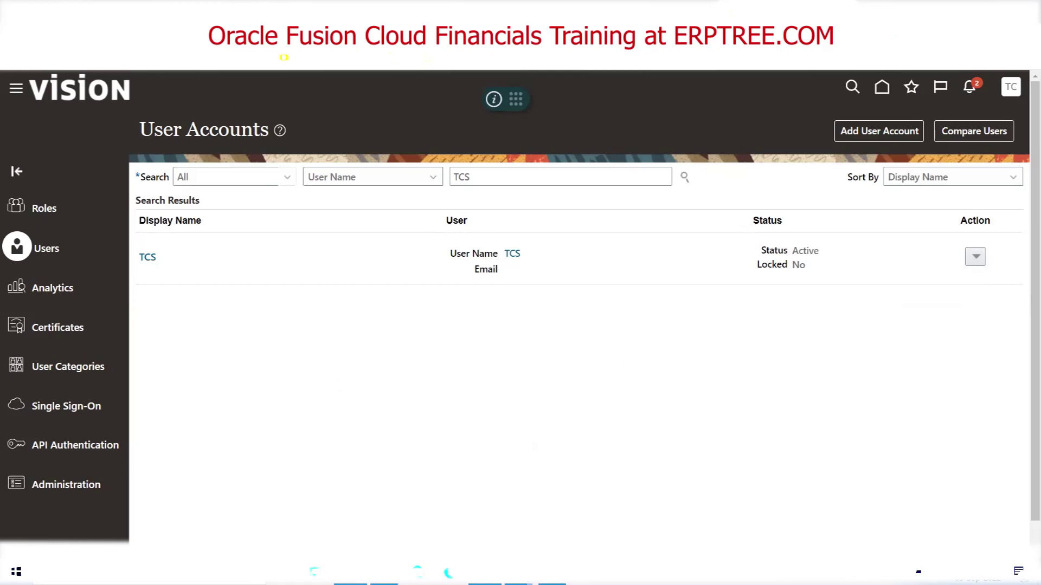
Copy Financials, HCM (HRMS), SCM, Procurement, Projects and CRM from B54:B59 into K112:K117
left_click(384, 582)
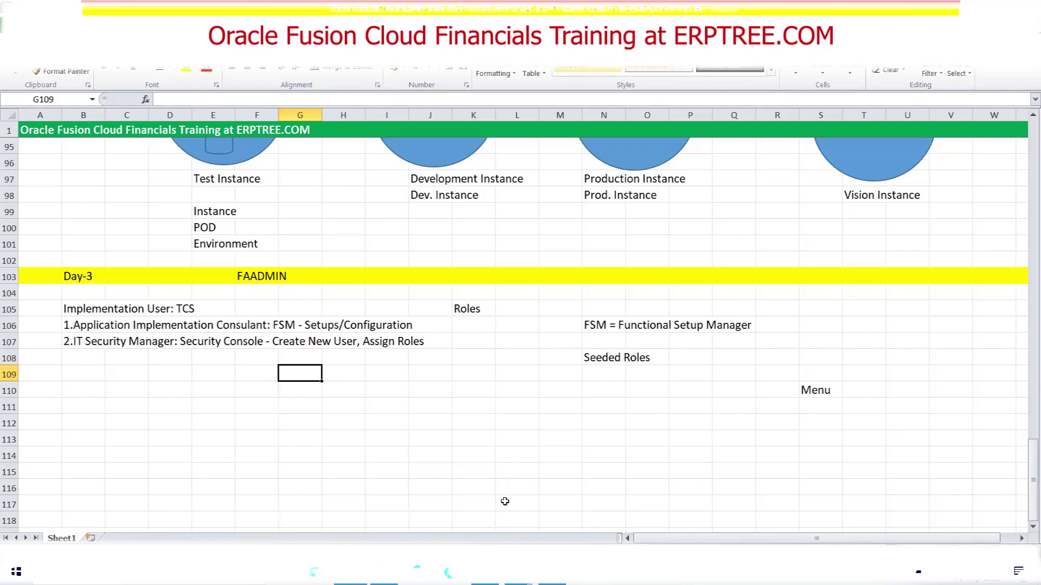
scroll(507, 474, "up", 1)
scroll(508, 474, "down", 1)
scroll(439, 420, "up", 11)
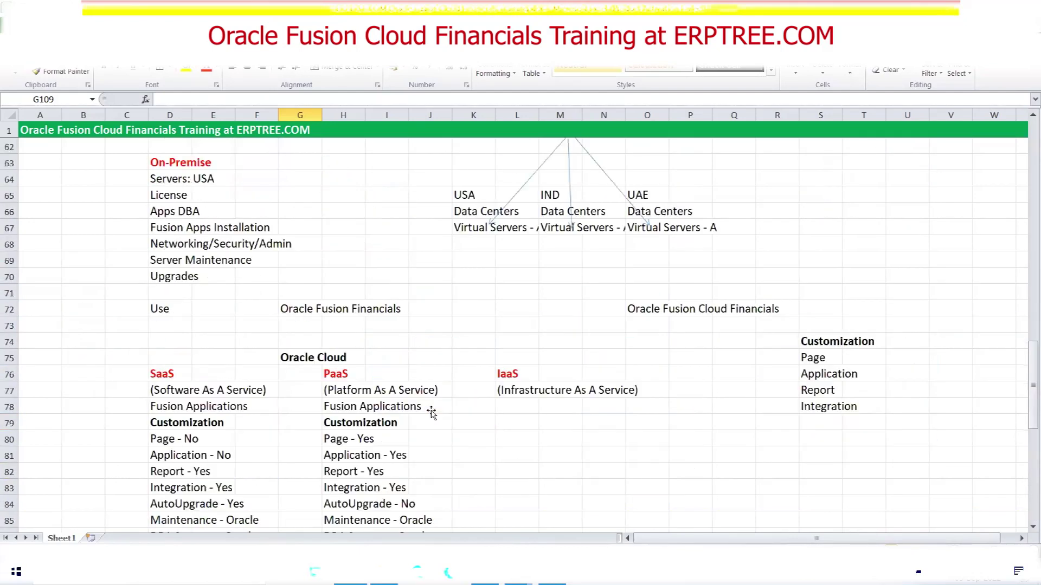
scroll(432, 413, "up", 4)
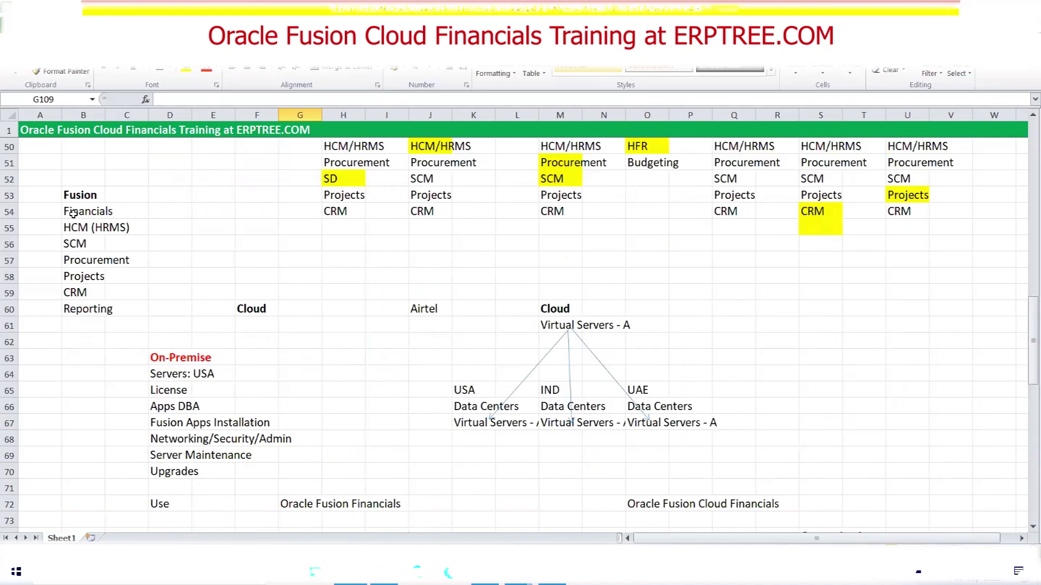
left_click_drag(73, 211, 67, 287)
key("ctrl+c")
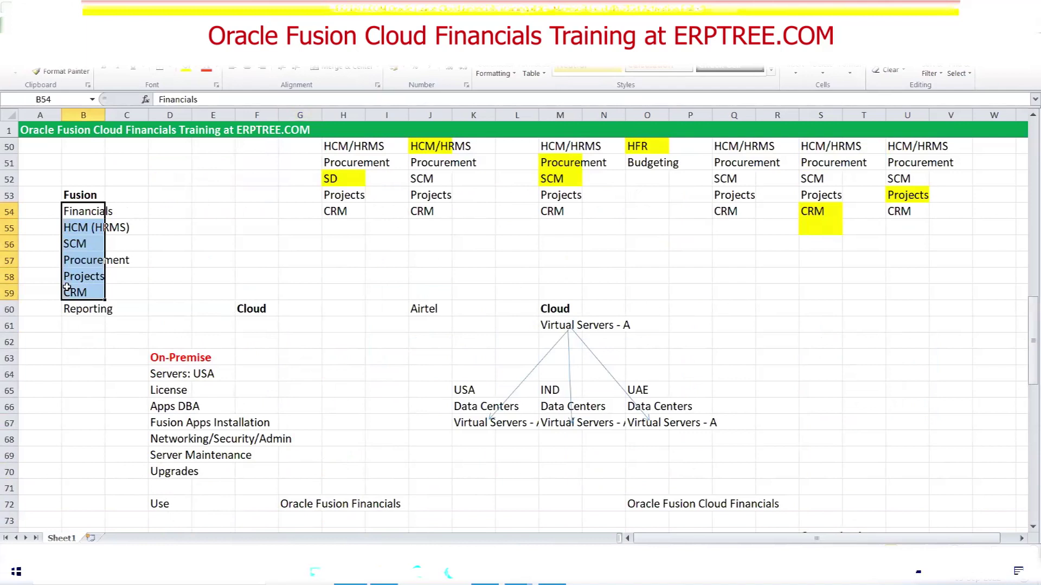
scroll(328, 332, "down", 13)
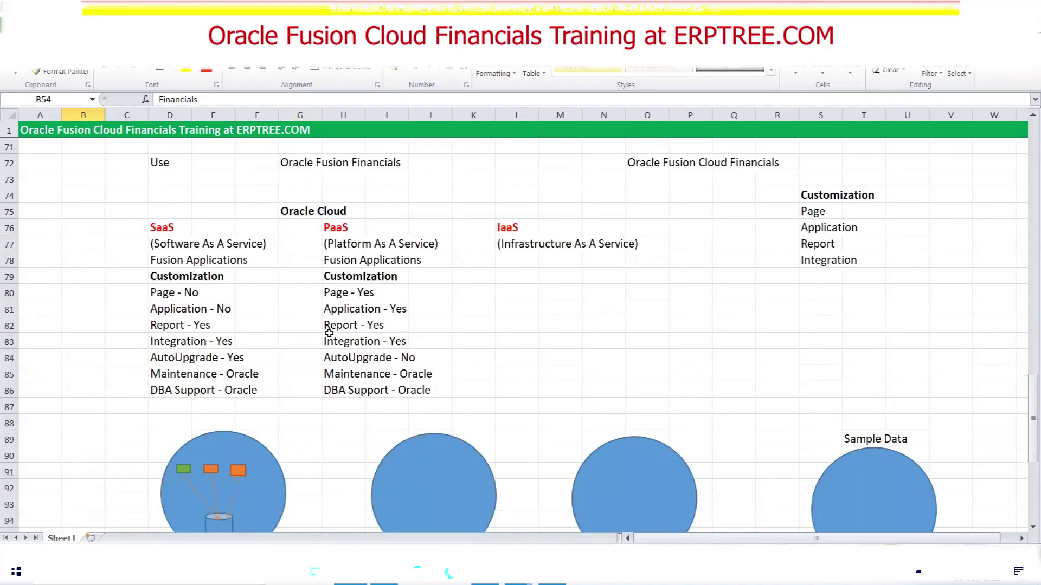
scroll(329, 333, "down", 5)
left_click(463, 277)
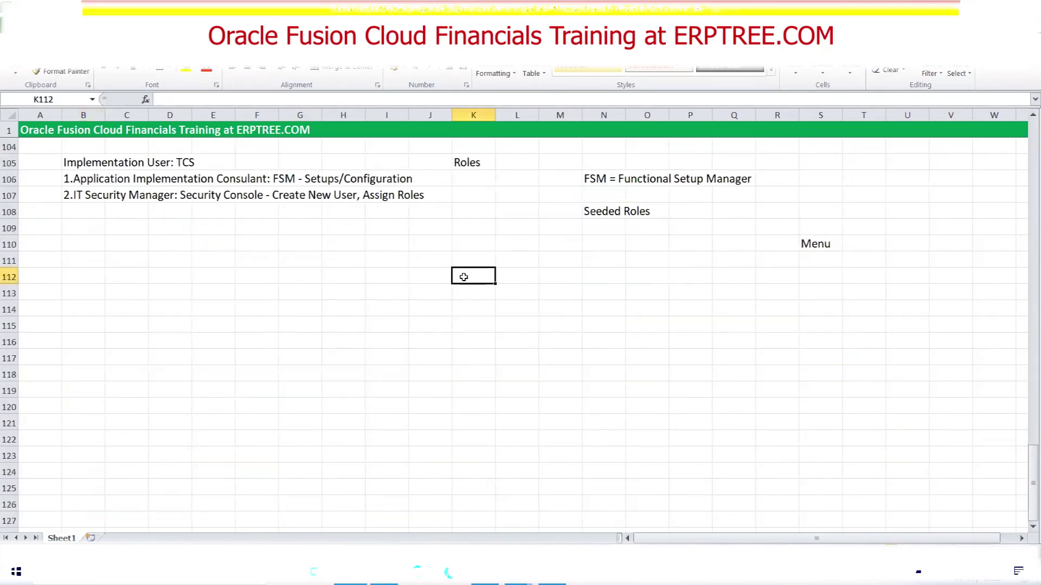
key("ctrl+v")
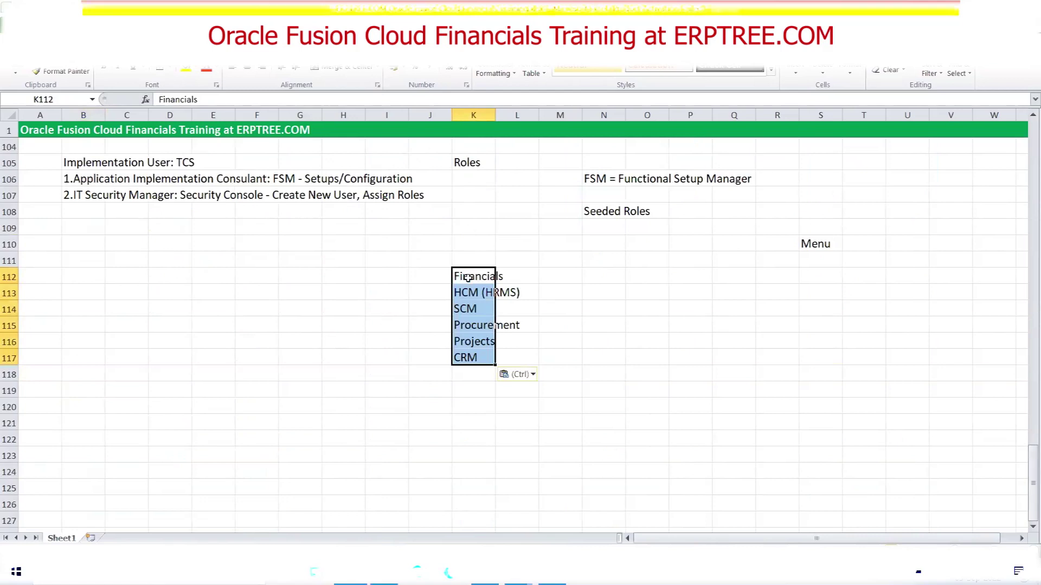
Add a bold 'Product Families' heading in K111
left_click(556, 276)
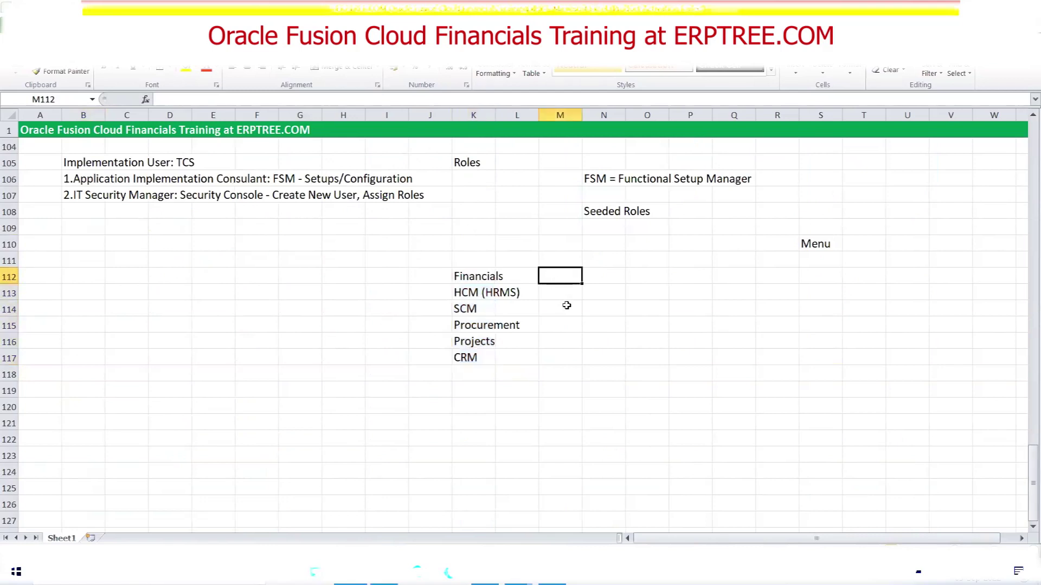
left_click(474, 264)
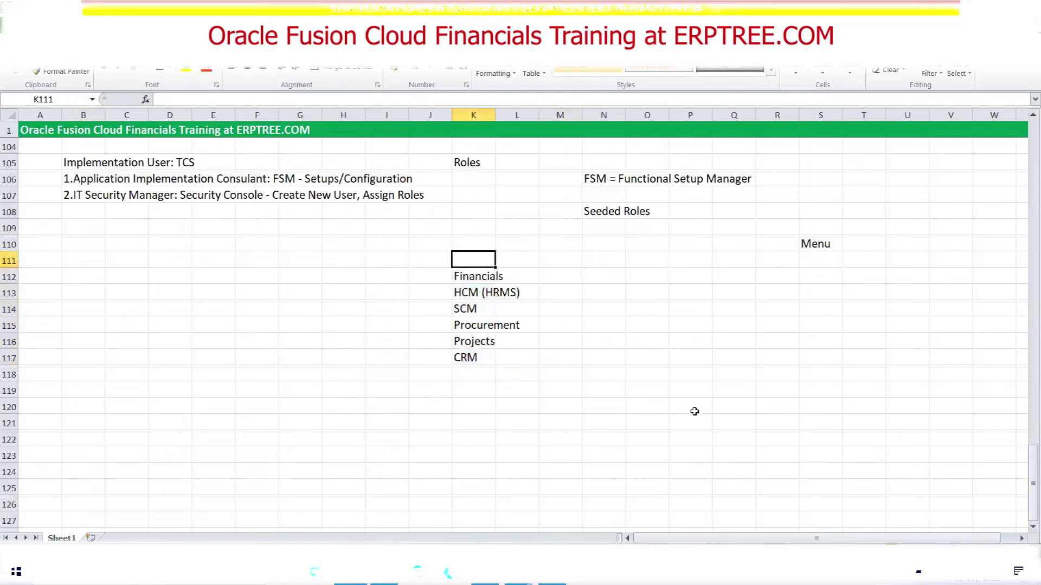
type("Pro")
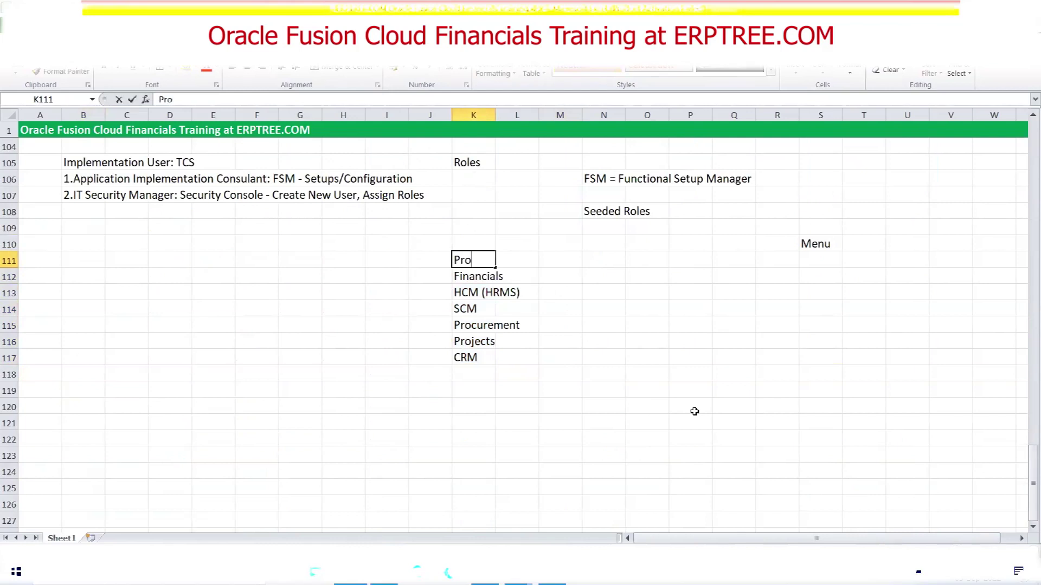
type("duct Families")
key("ctrl+Return")
key("ctrl+b")
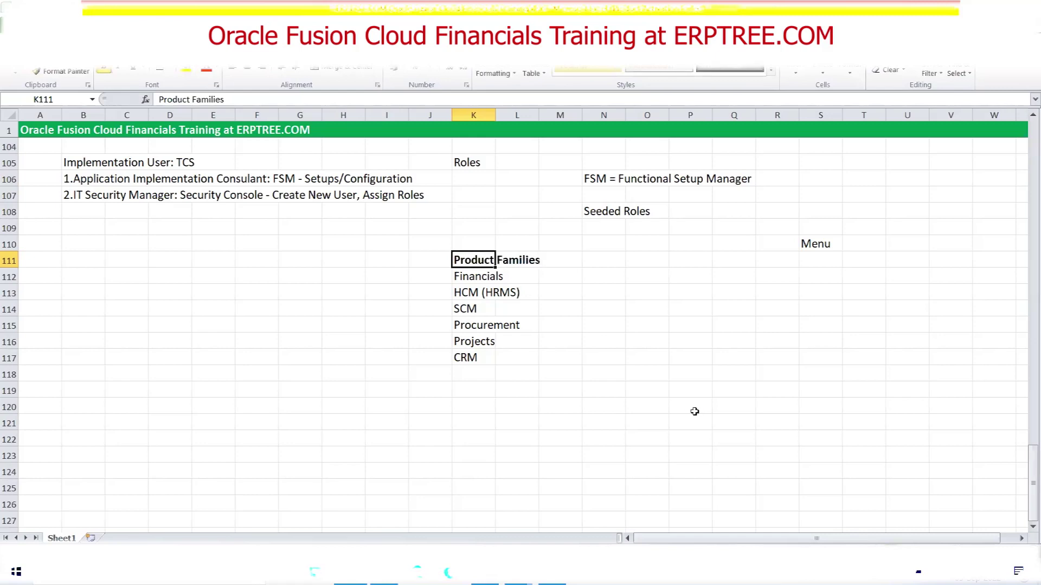
Go through each family from Financials to CRM, then select the whole K112:K117 list
left_click(461, 276)
left_click(469, 293)
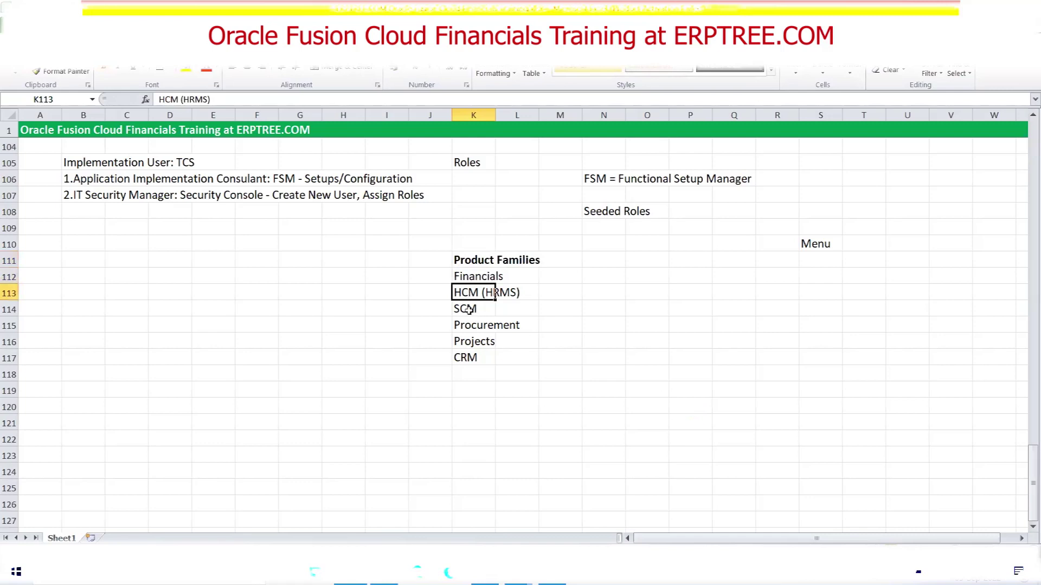
left_click(471, 312)
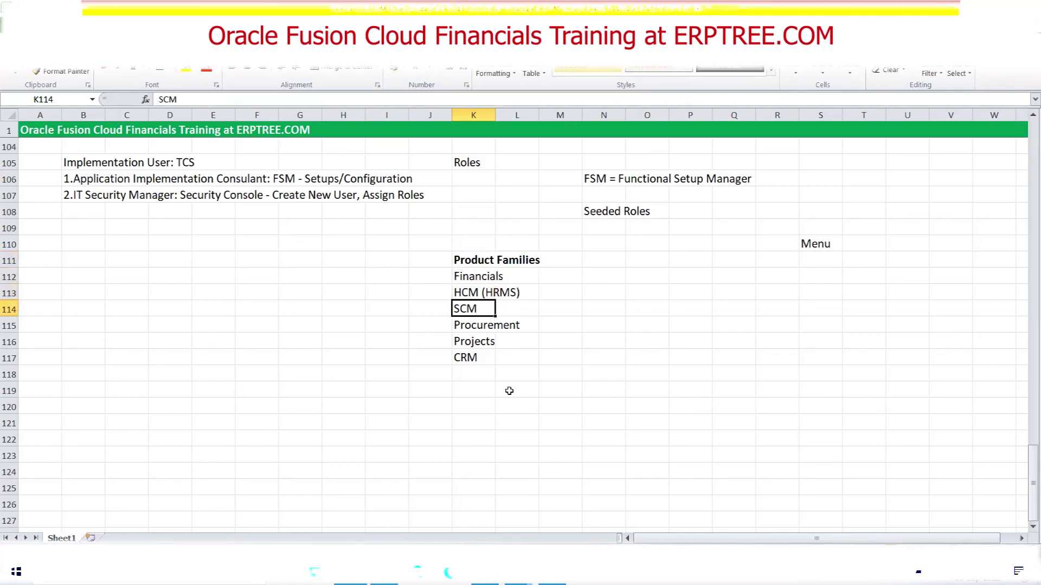
left_click(461, 329)
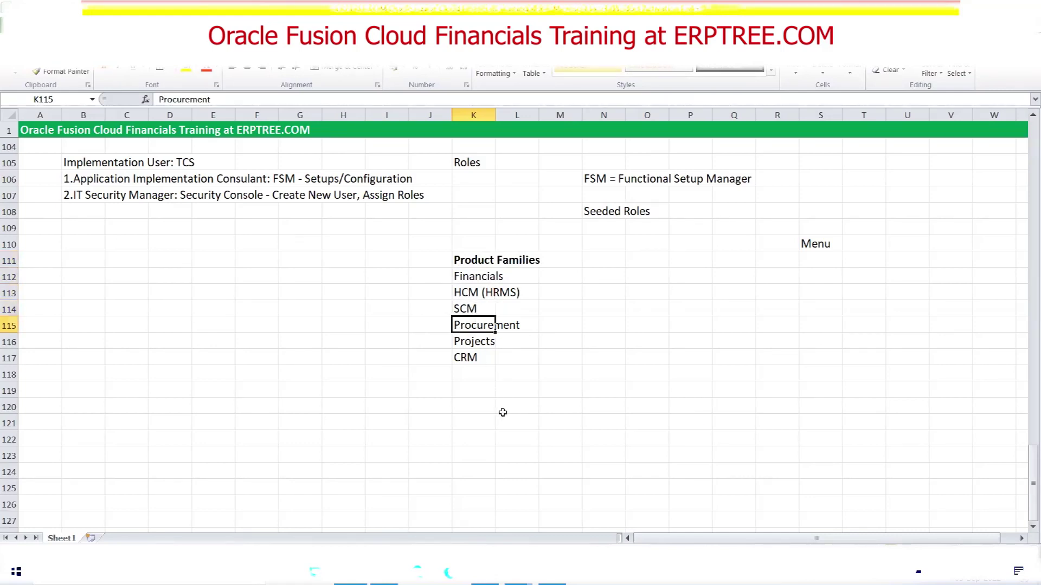
left_click(461, 344)
left_click(473, 358)
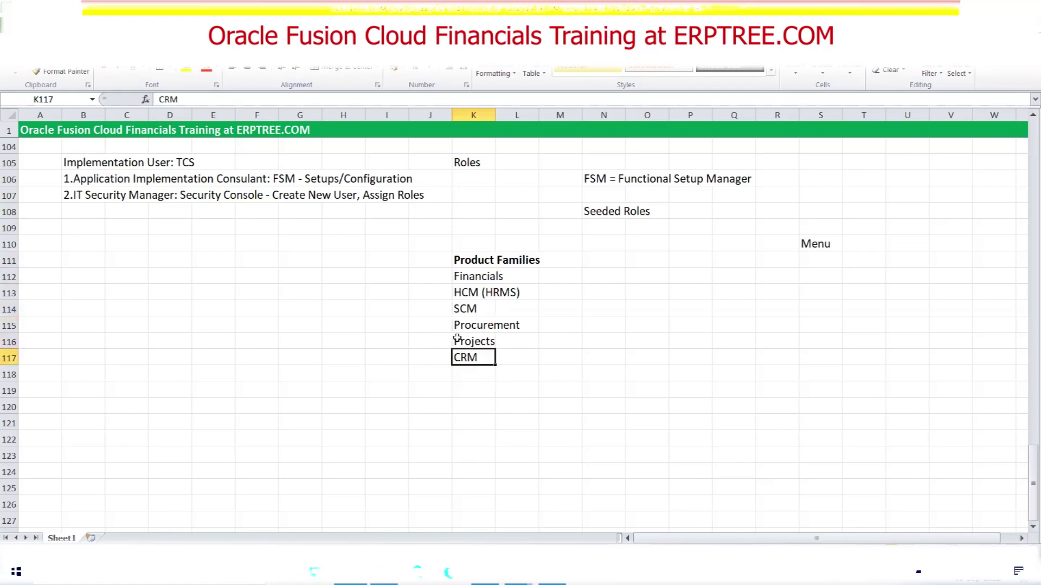
left_click(462, 296)
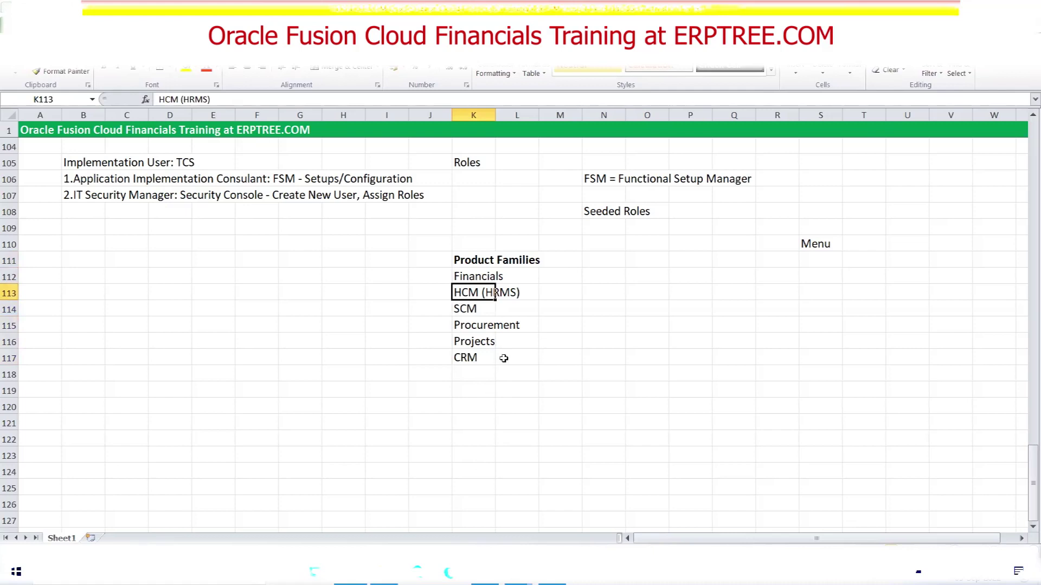
left_click(551, 319)
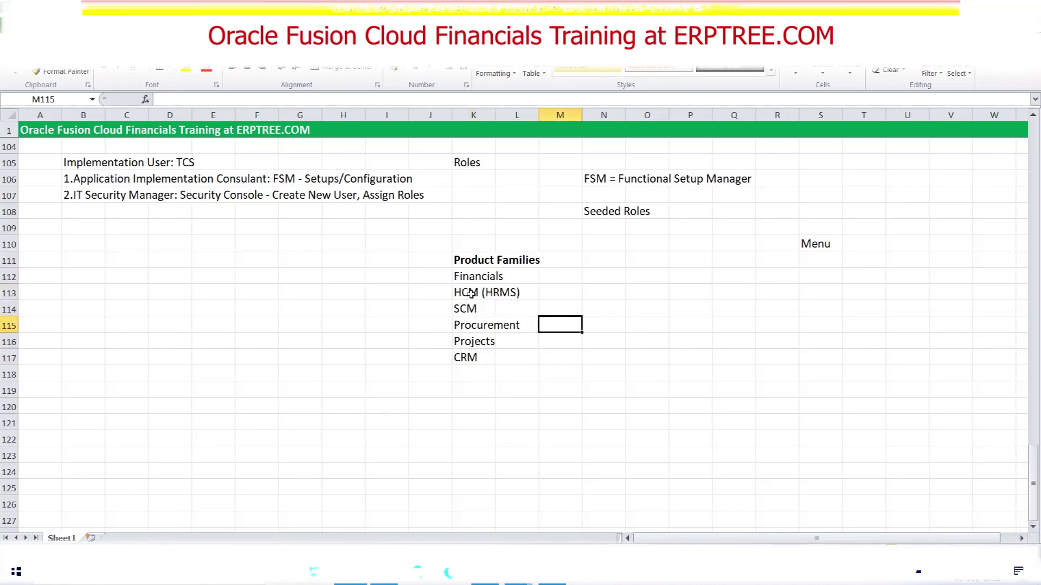
left_click_drag(467, 276, 471, 359)
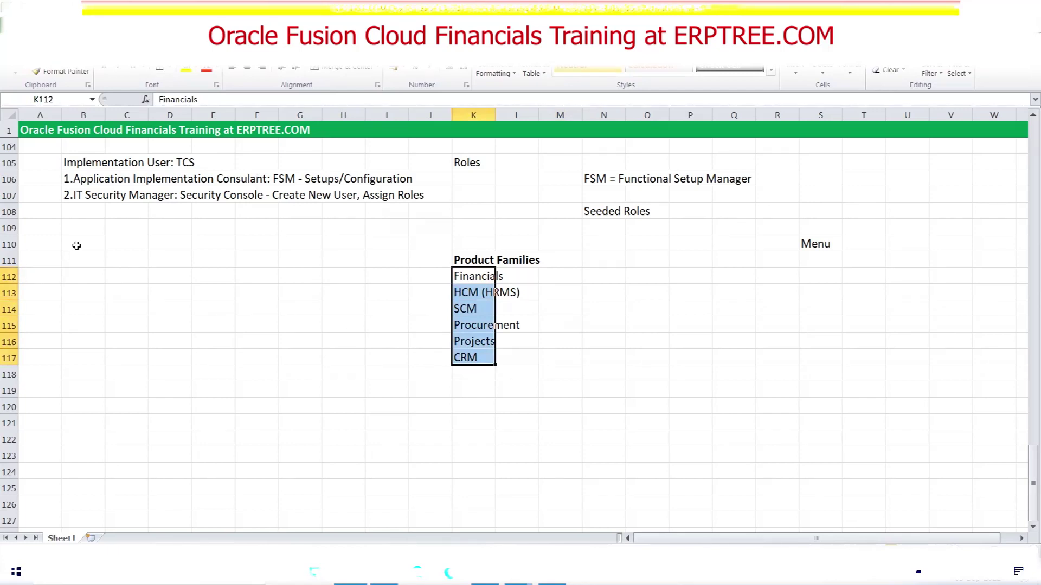
Copy the FSM definition note into B109 and fill row 109 yellow
left_click(602, 179)
key("ctrl+c")
left_click(71, 228)
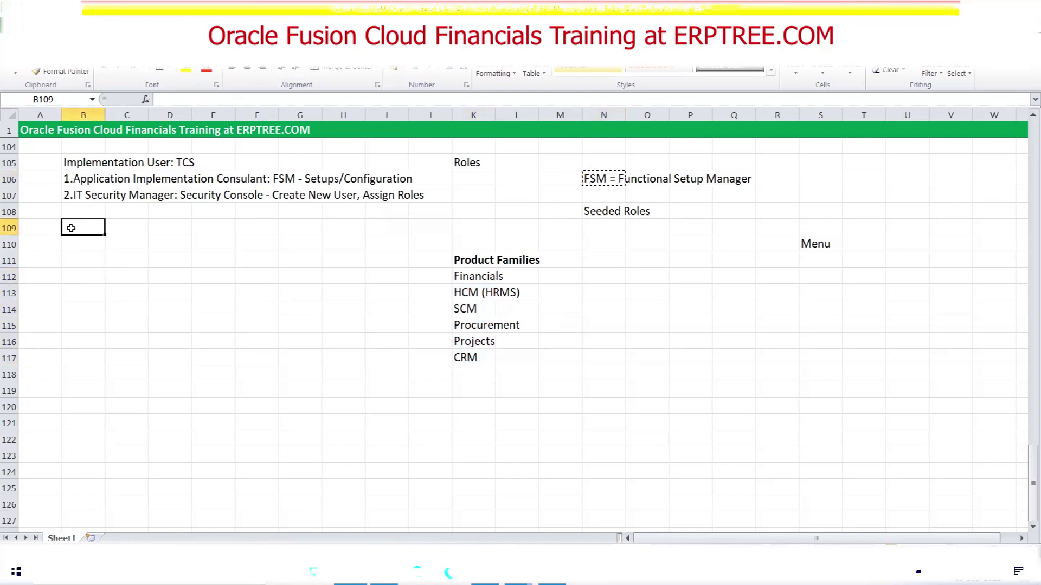
key("ctrl+v")
key("Escape")
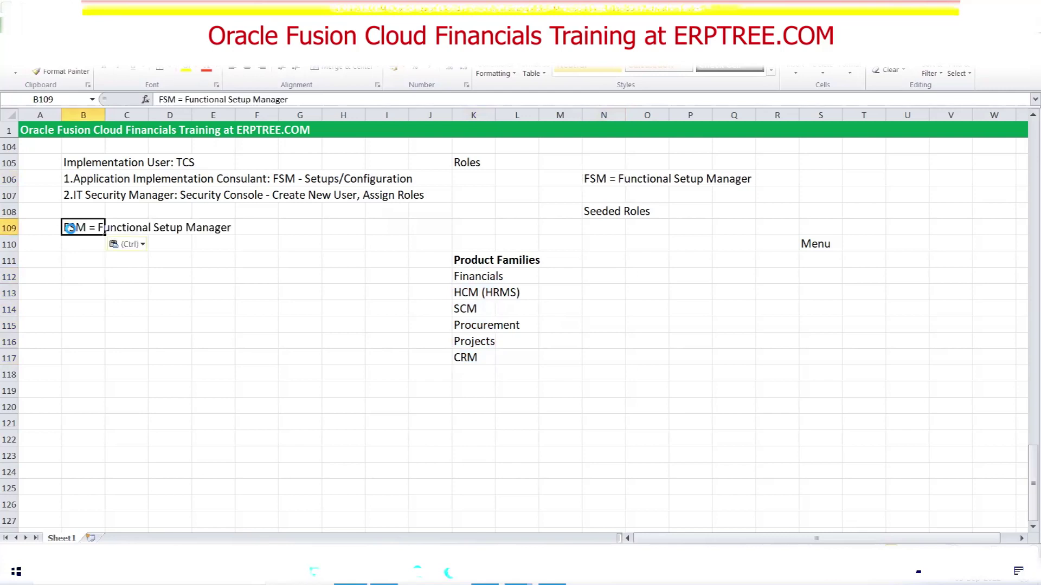
left_click(9, 227)
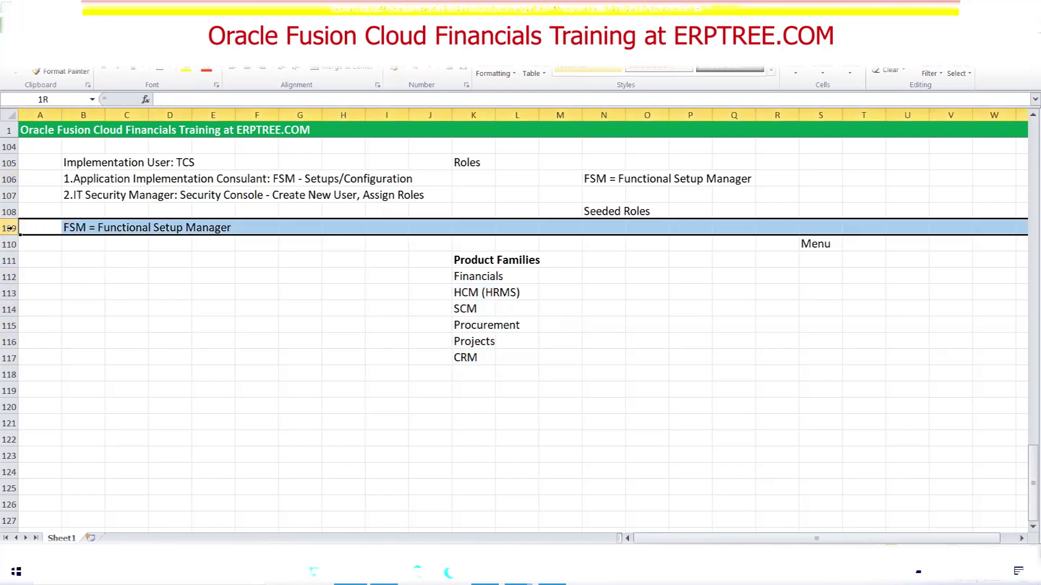
left_click(186, 70)
Enter Offering beside Financials, HCM and SCM, then fill it down to the CRM row
left_click(562, 273)
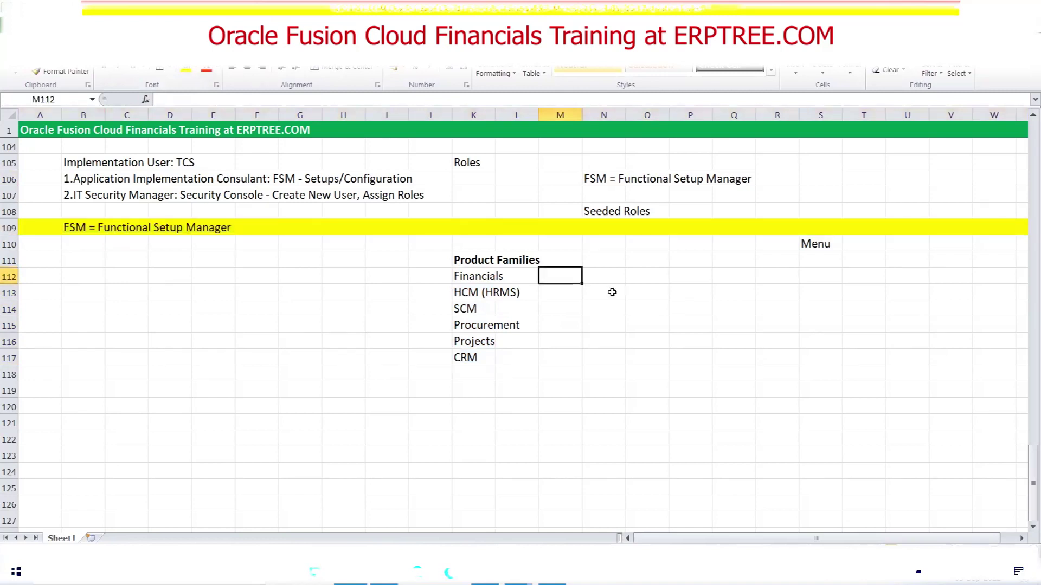
type("Offering")
key("Return")
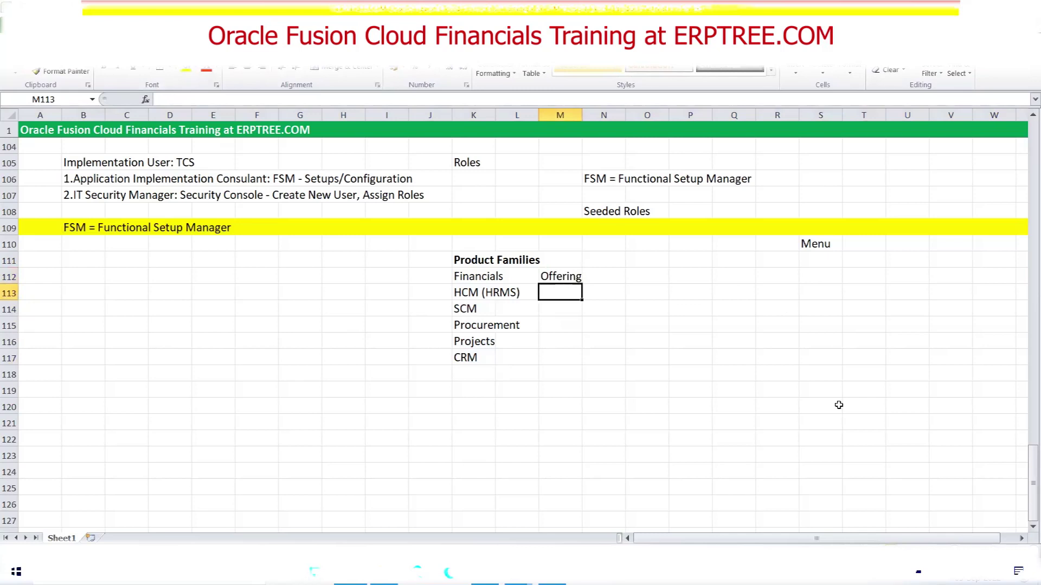
type("Offering")
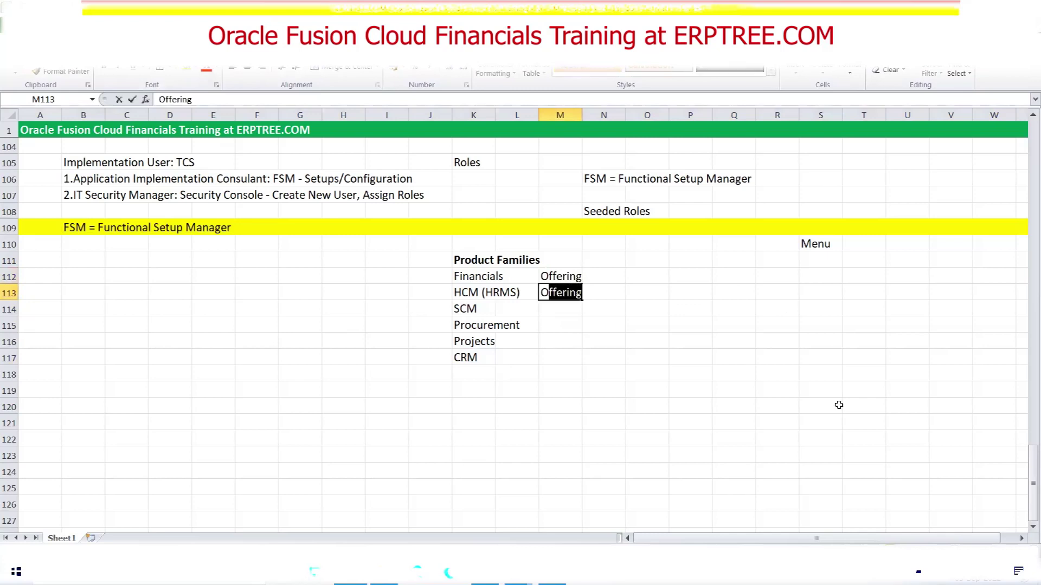
key("Return")
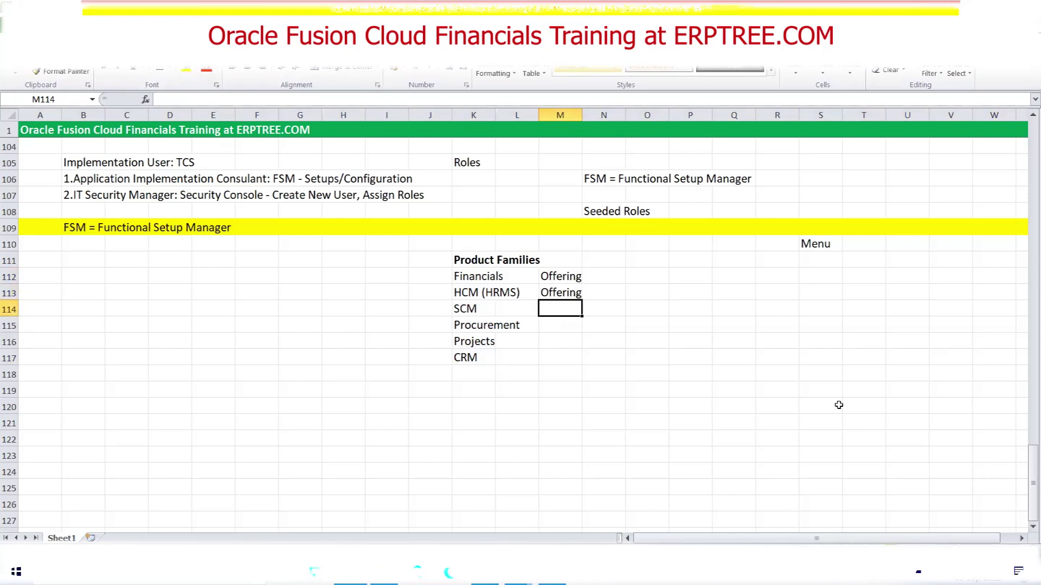
type("O")
key("Tab")
left_click(571, 310)
left_click_drag(581, 316, 579, 361)
Select the product families and offerings range K112:M117 to review it
left_click(646, 325)
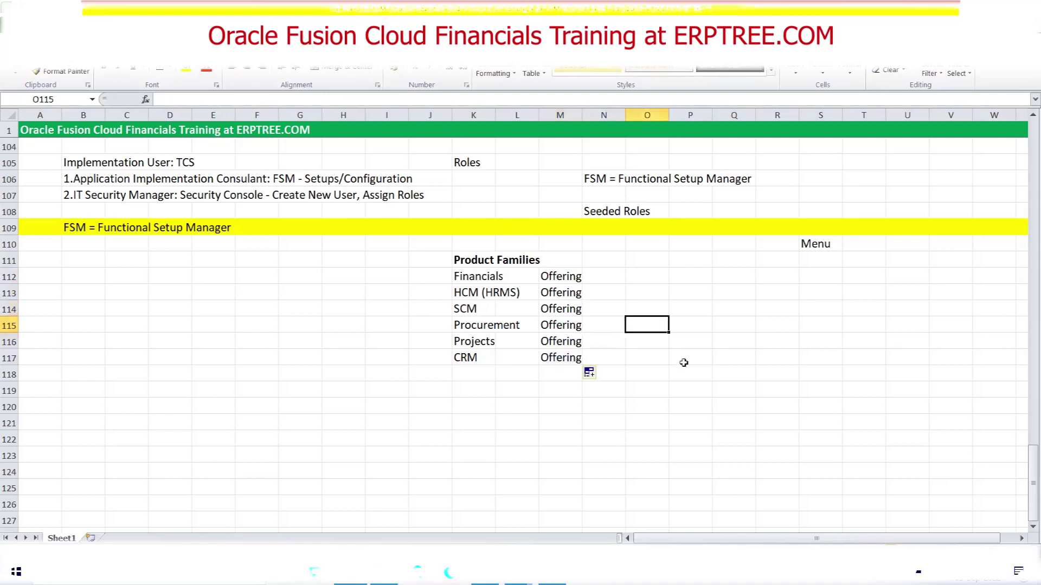
left_click(463, 278)
left_click_drag(463, 278, 560, 353)
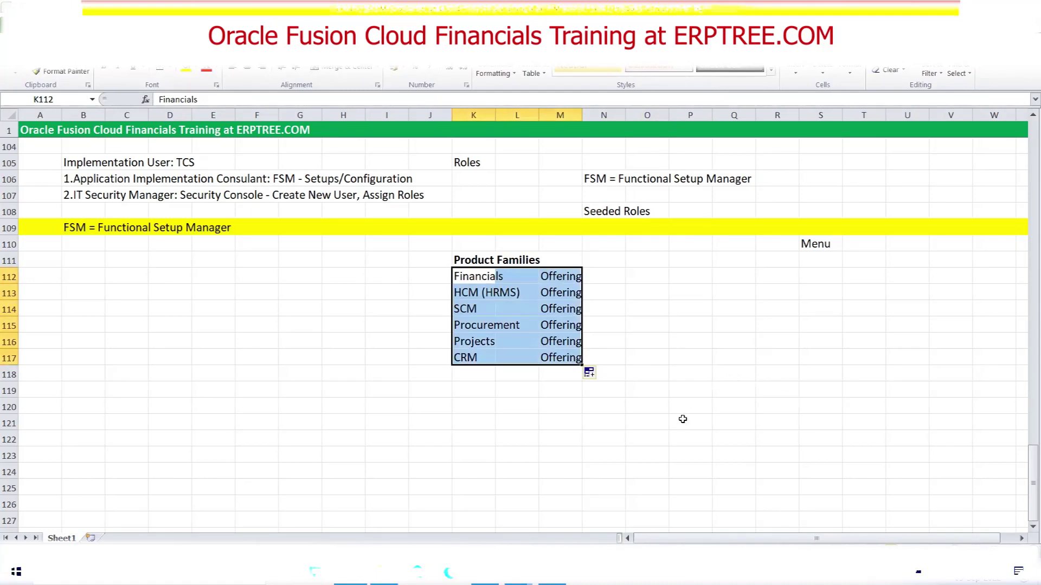
left_click(466, 278)
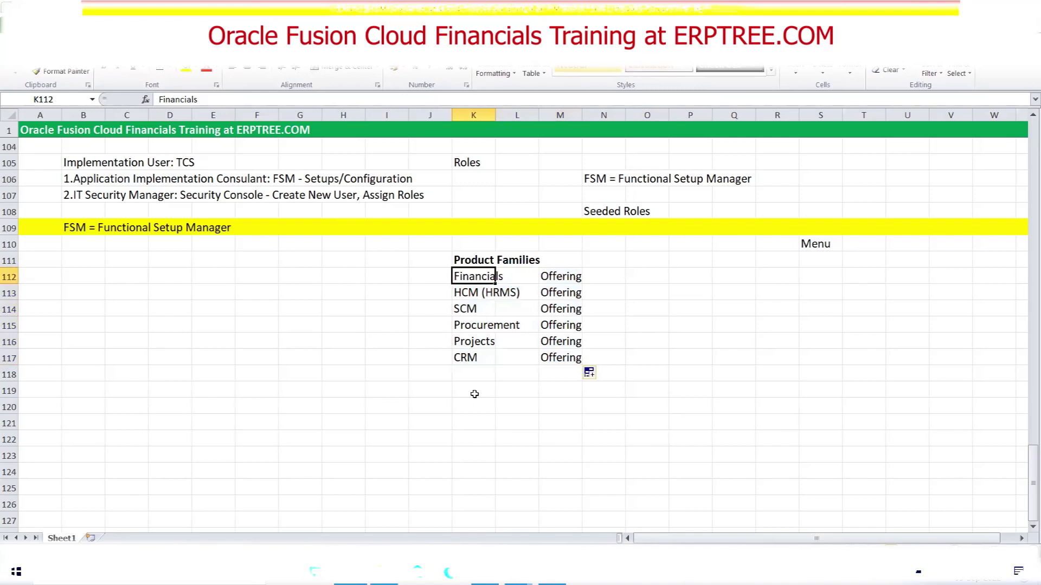
Enter the codes AP, AR, CM, FA and GL down K119:K123
scroll(391, 359, "up", 20)
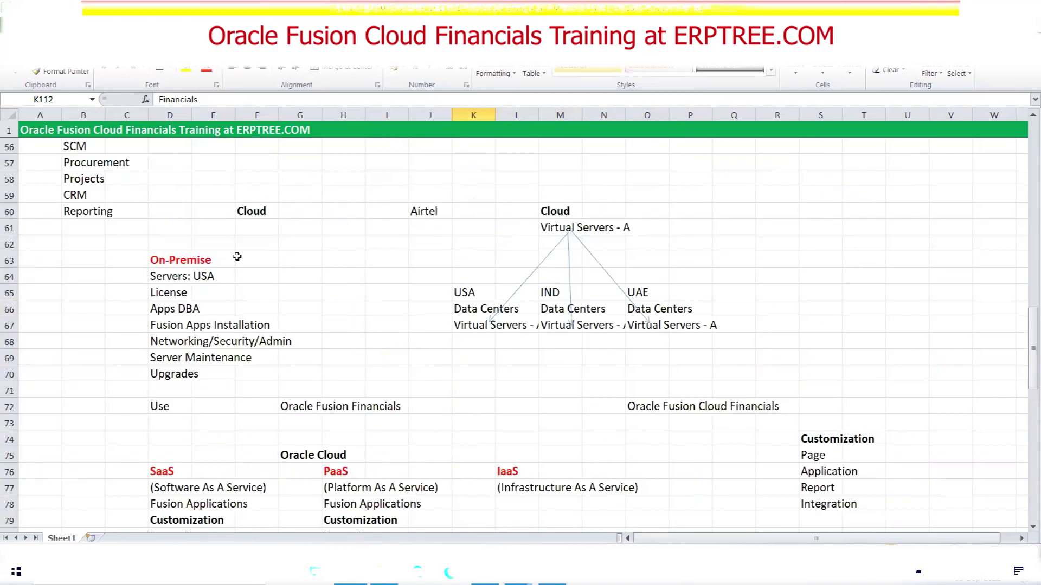
scroll(236, 256, "up", 10)
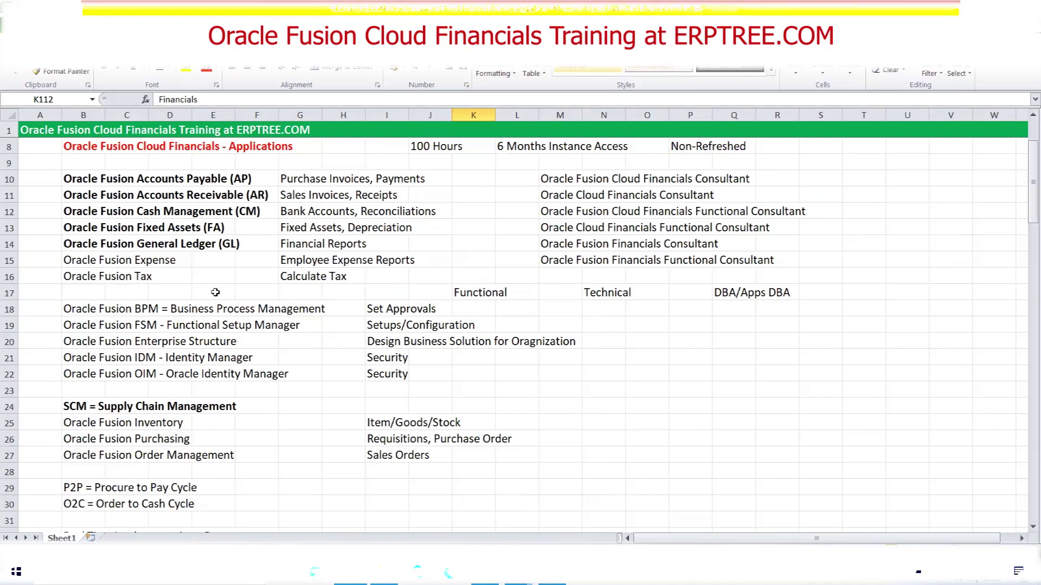
scroll(215, 293, "down", 7)
scroll(216, 293, "down", 20)
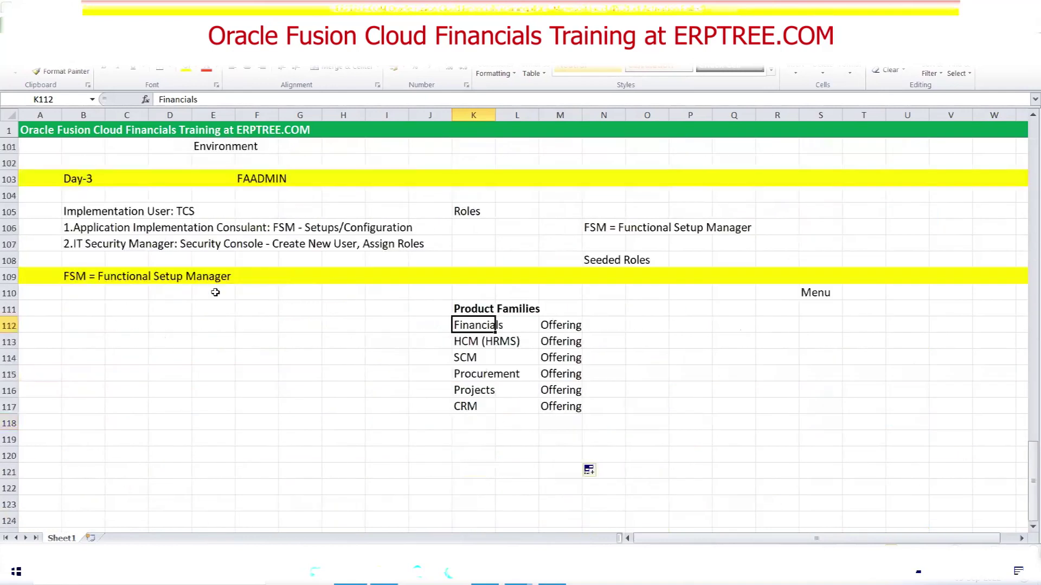
scroll(542, 391, "up", 2)
left_click(467, 293)
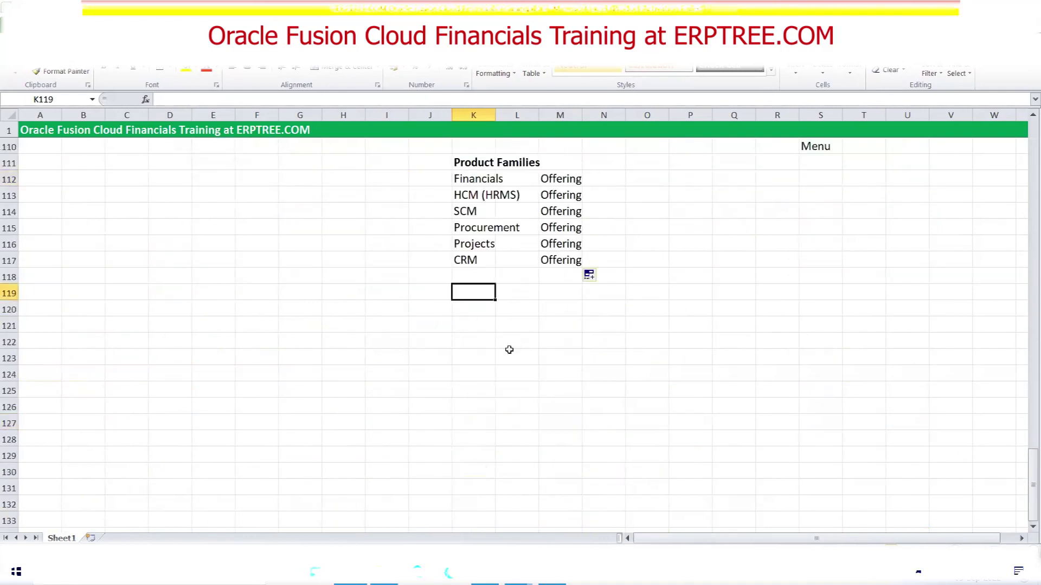
type("AP")
key("Return")
type("AR")
key("Return")
type("CM")
key("Return")
type("FA")
key("Return")
type("GL")
key("Tab")
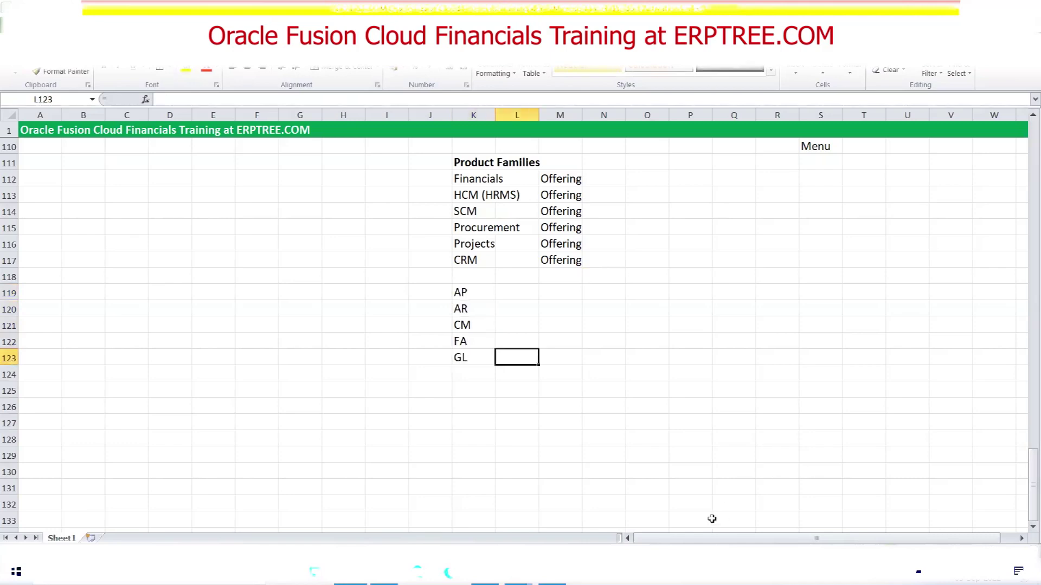
Highlight the FSM note, product families, Offering cells and the AP–GL list in turn
scroll(480, 214, "up", 3)
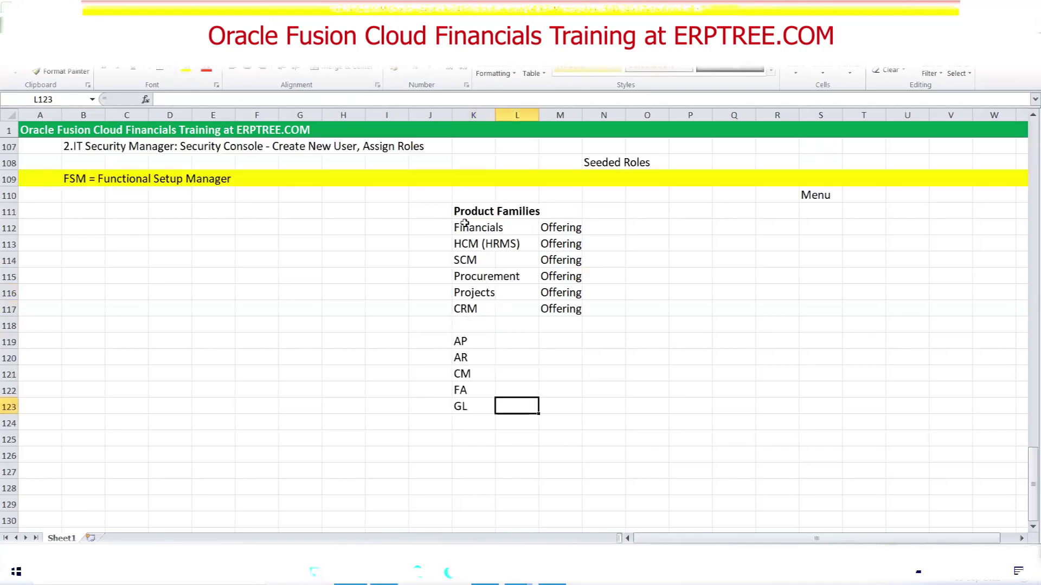
left_click(57, 276)
left_click_drag(57, 276, 216, 275)
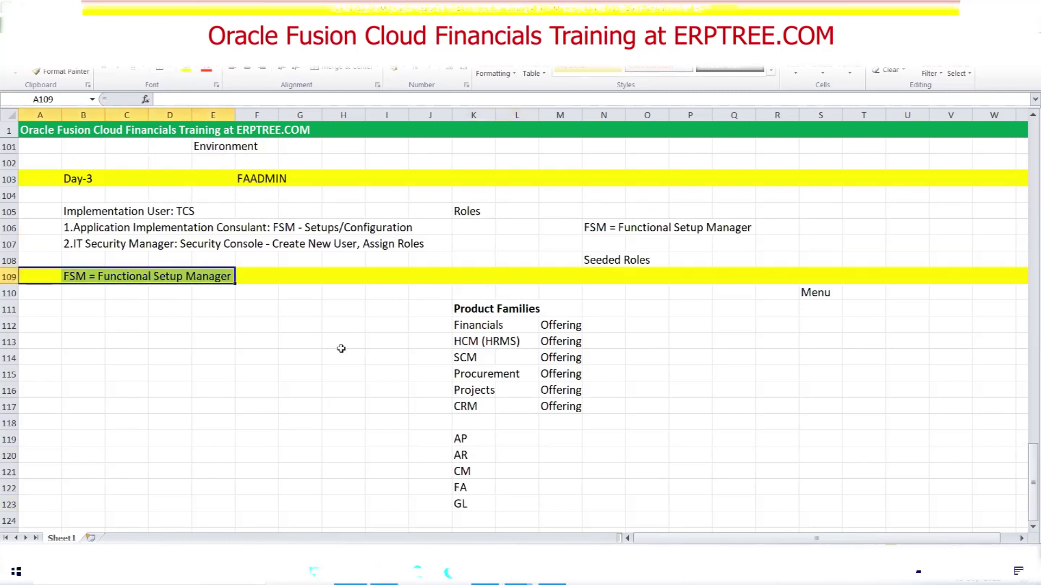
left_click_drag(465, 324, 466, 408)
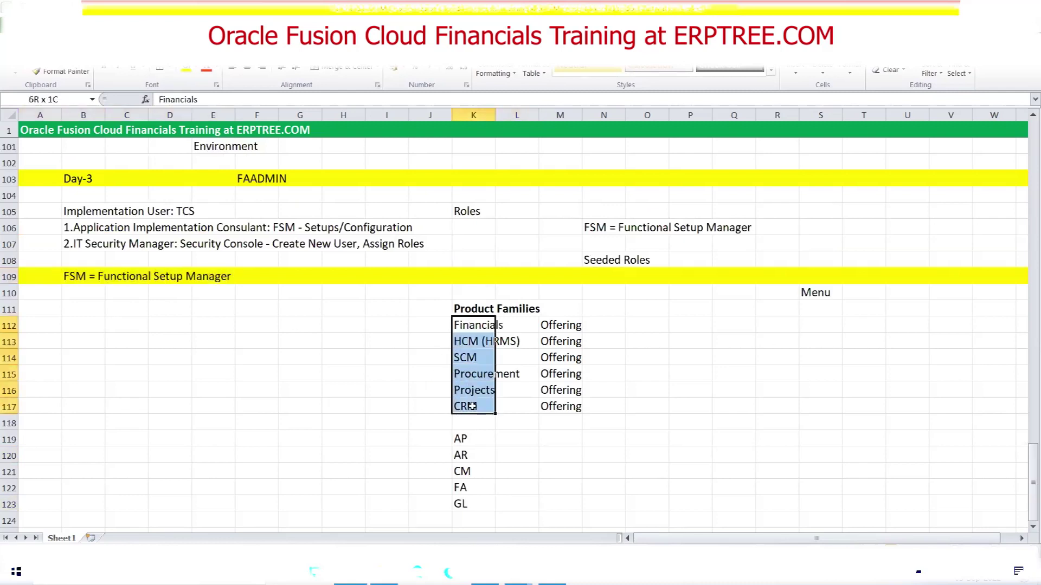
left_click_drag(560, 327, 560, 403)
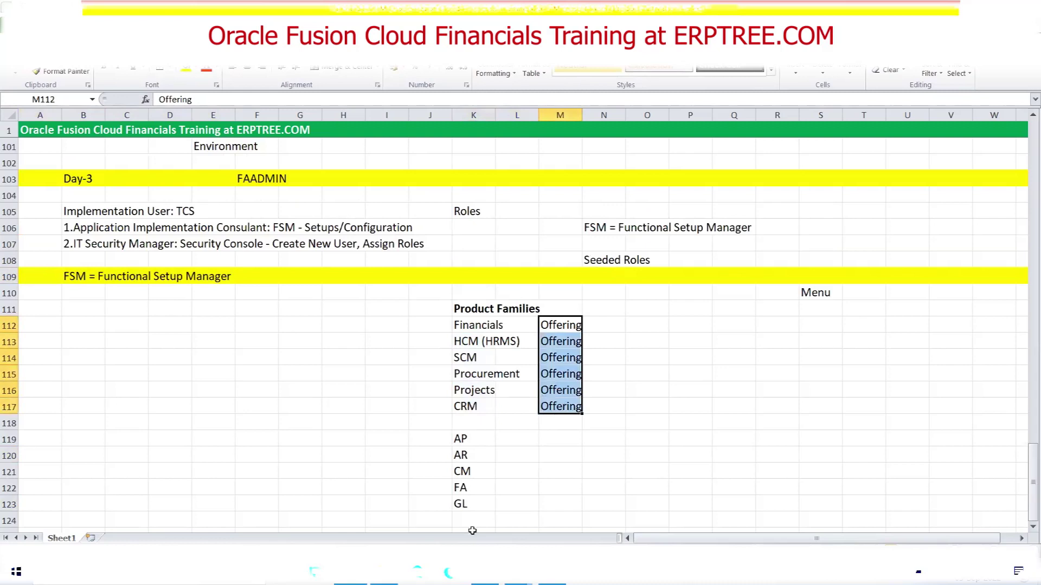
scroll(489, 456, "down", 1)
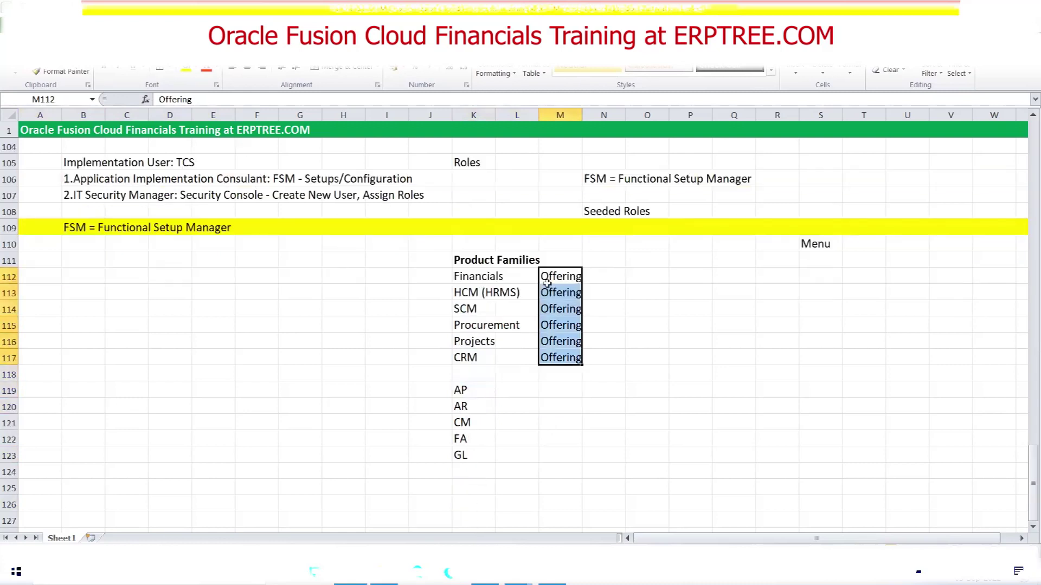
left_click_drag(459, 390, 469, 454)
Enter Option beside AP and AR in M119:M120, then fill it down to GL in M123
left_click(544, 397)
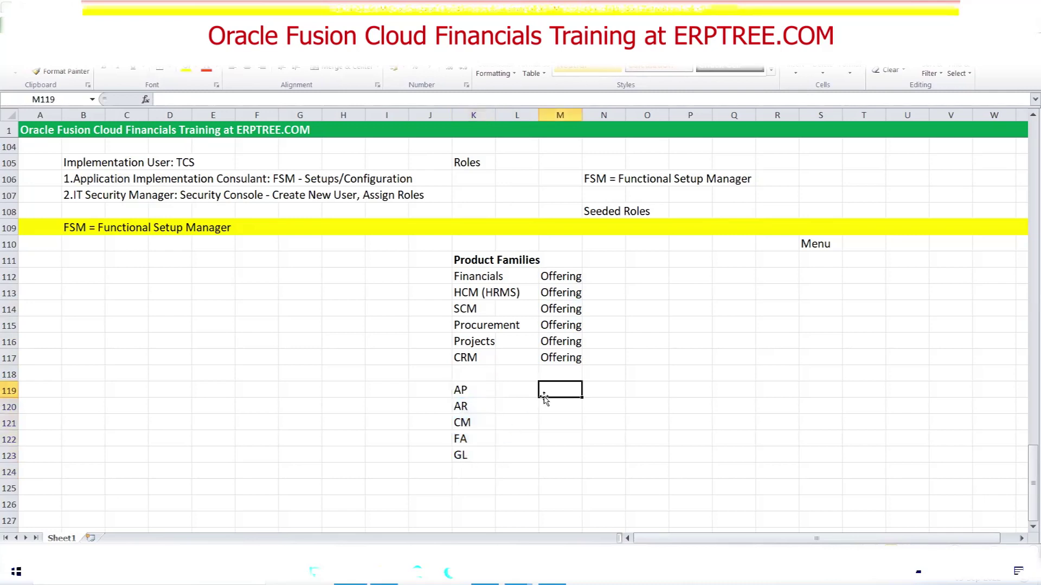
type("Option")
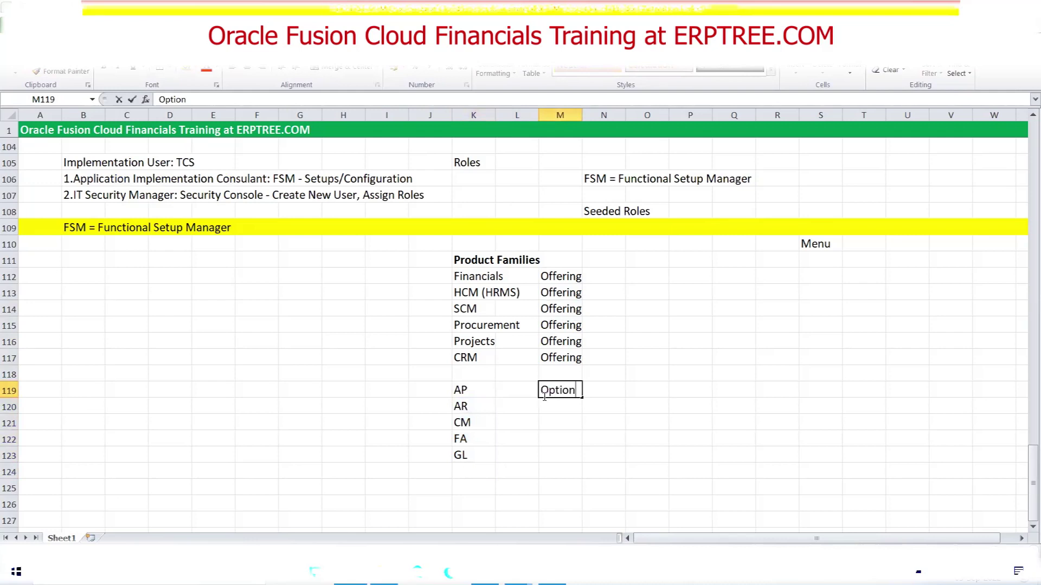
key("Return")
type("O")
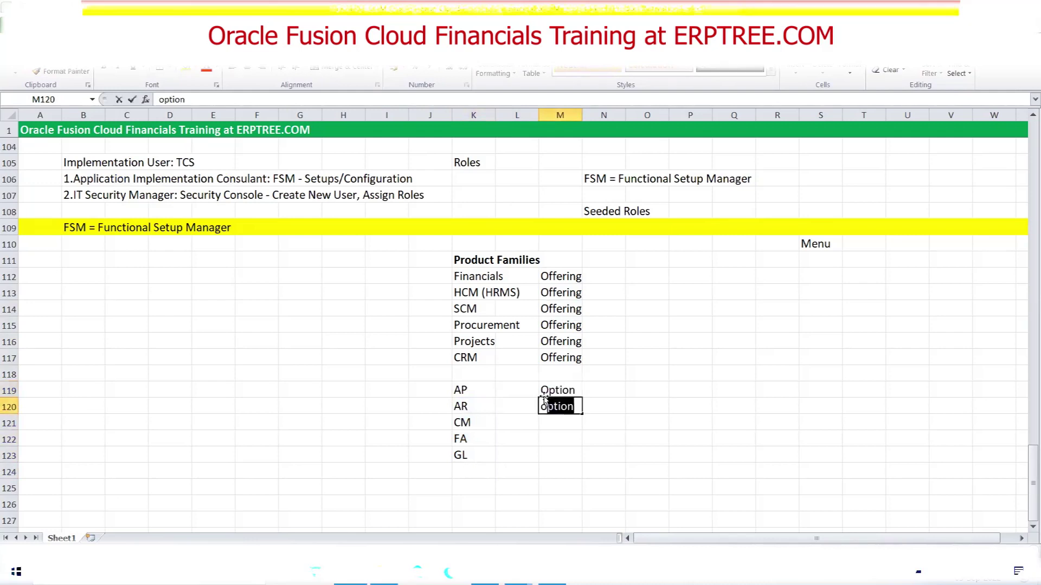
key("Tab")
left_click_drag(540, 396, 581, 458)
left_click(662, 434)
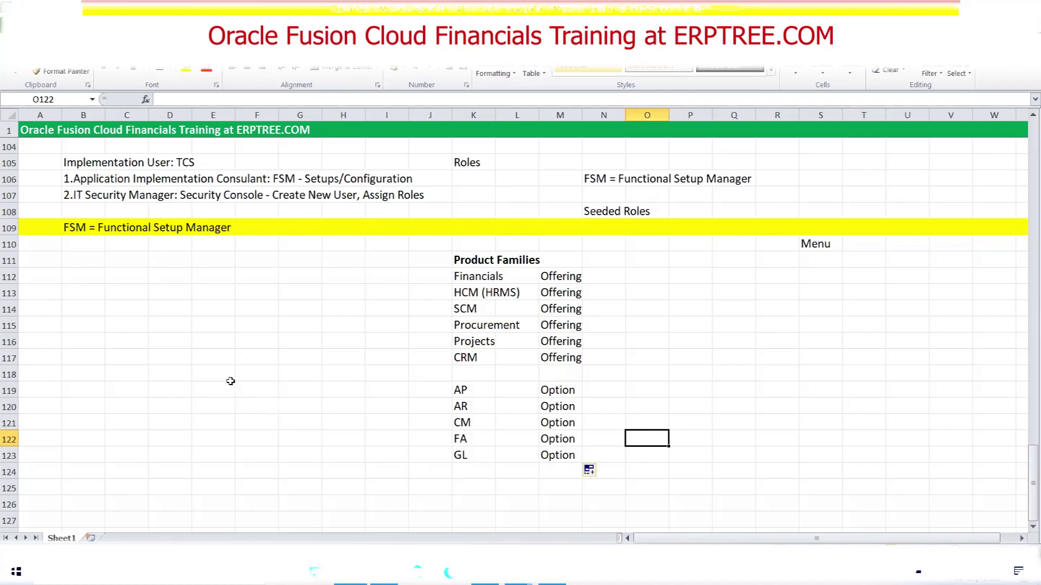
Enter 'Enable Offerings & Options' in B110 and 'Create Implementation Project' in B111
left_click(82, 246)
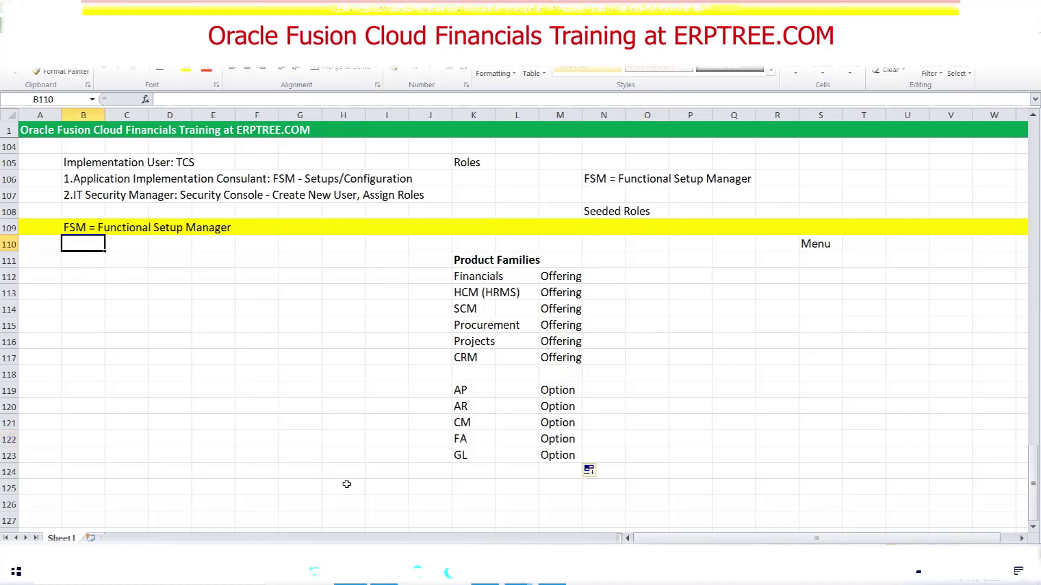
type("En")
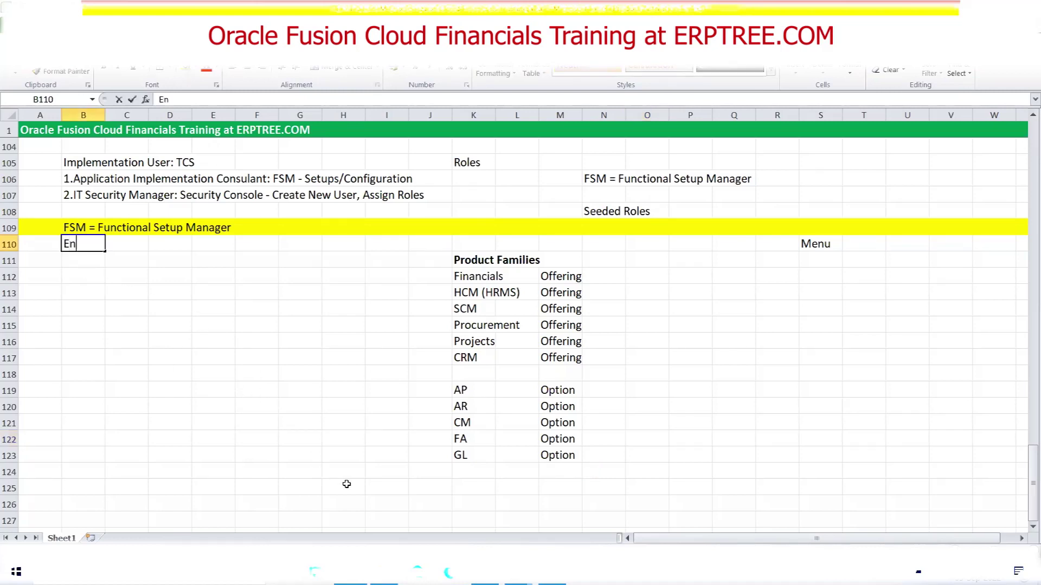
type("able Offerings & Options")
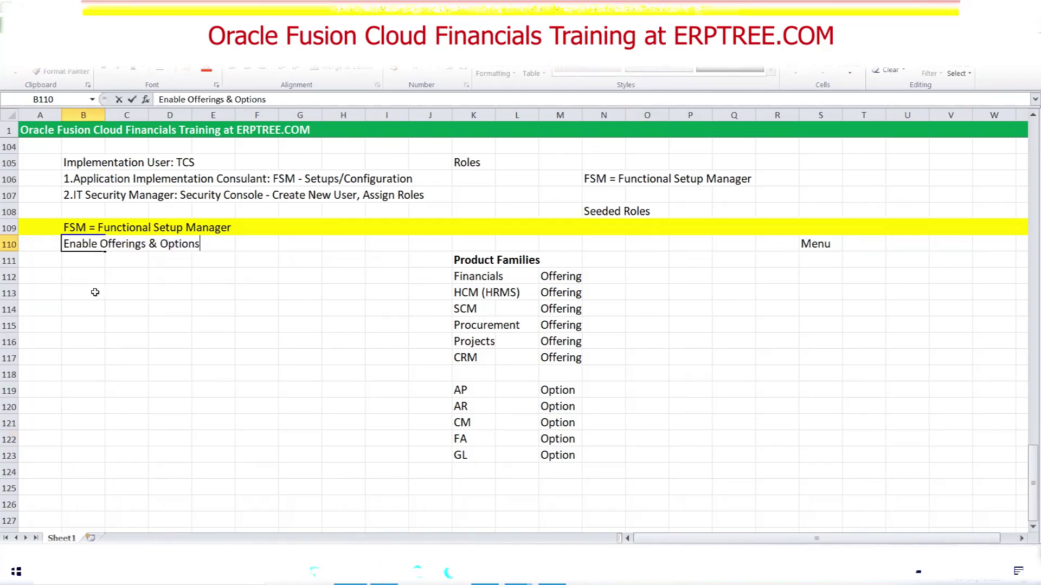
left_click(96, 263)
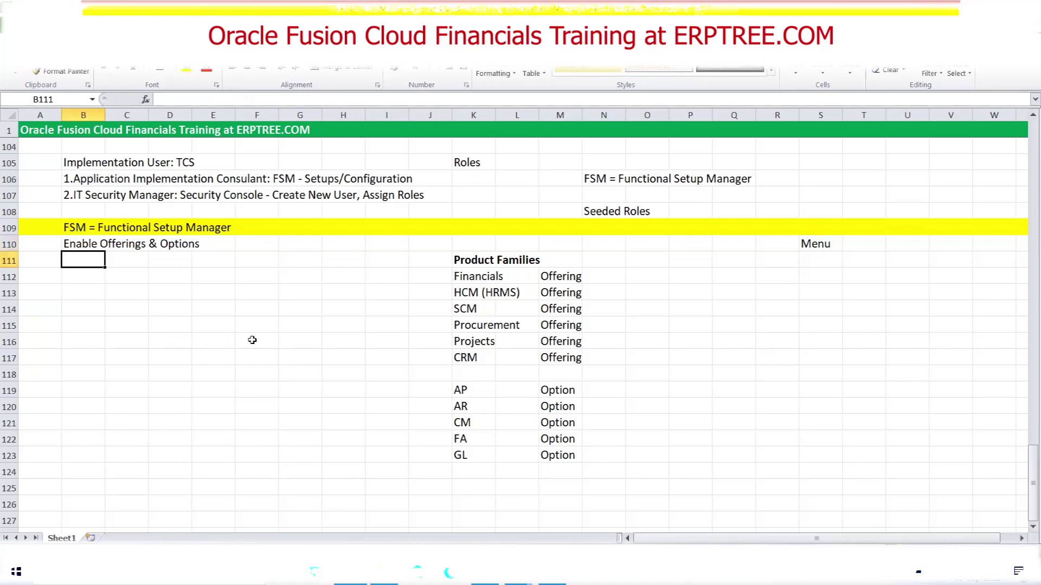
type("C")
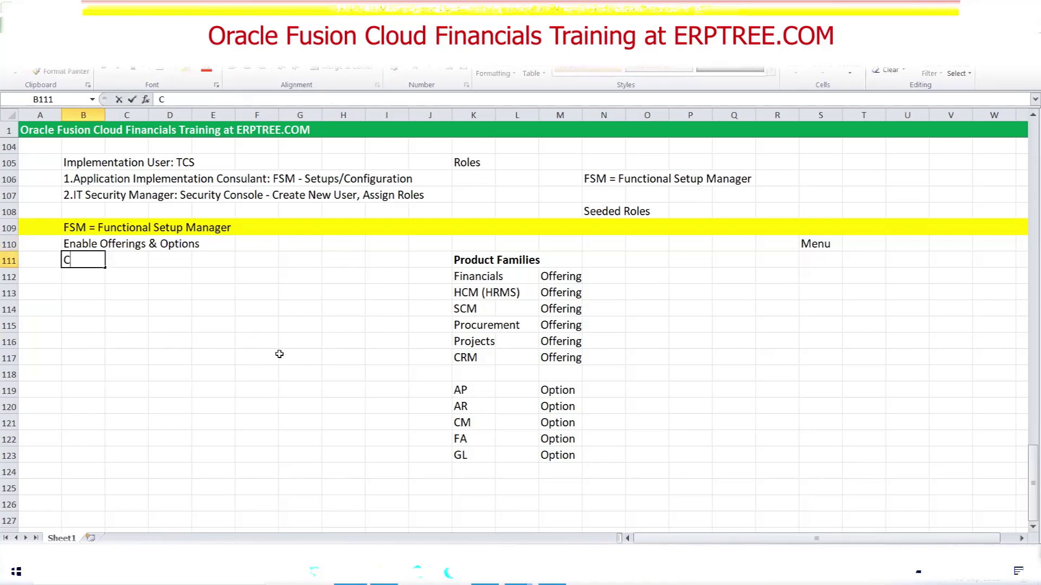
type("reate Implementation ")
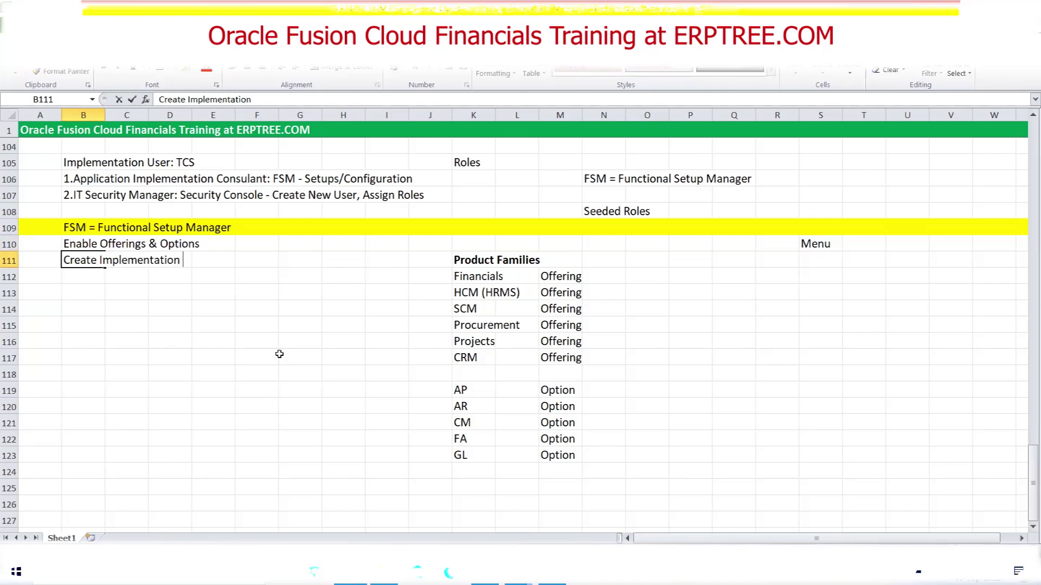
type("Project")
key("ctrl+Return")
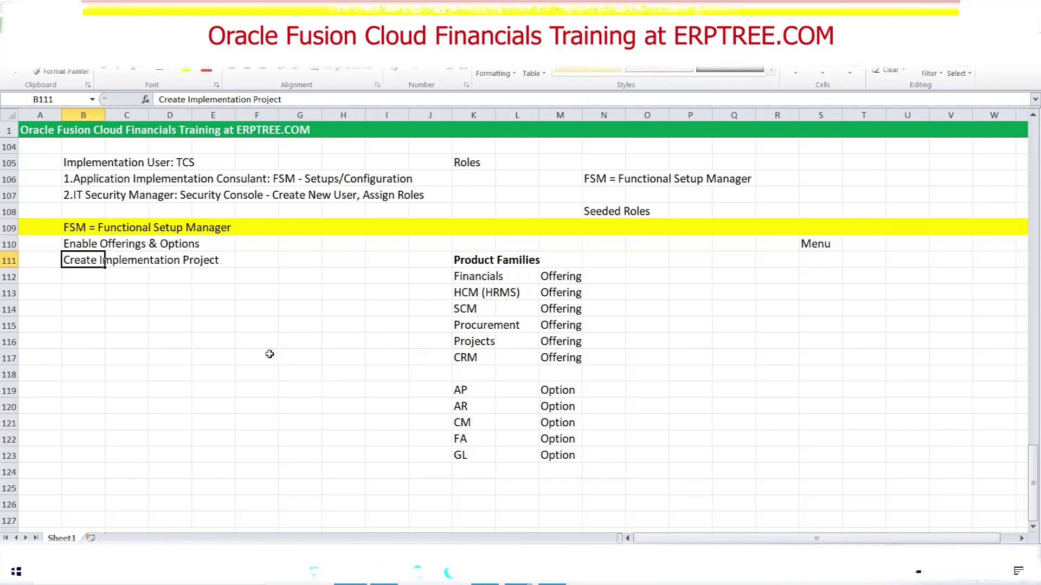
Add 'Select Offerings & Options into Implementation Project' and 'System Creates Task List' in B112:B113
left_click(79, 280)
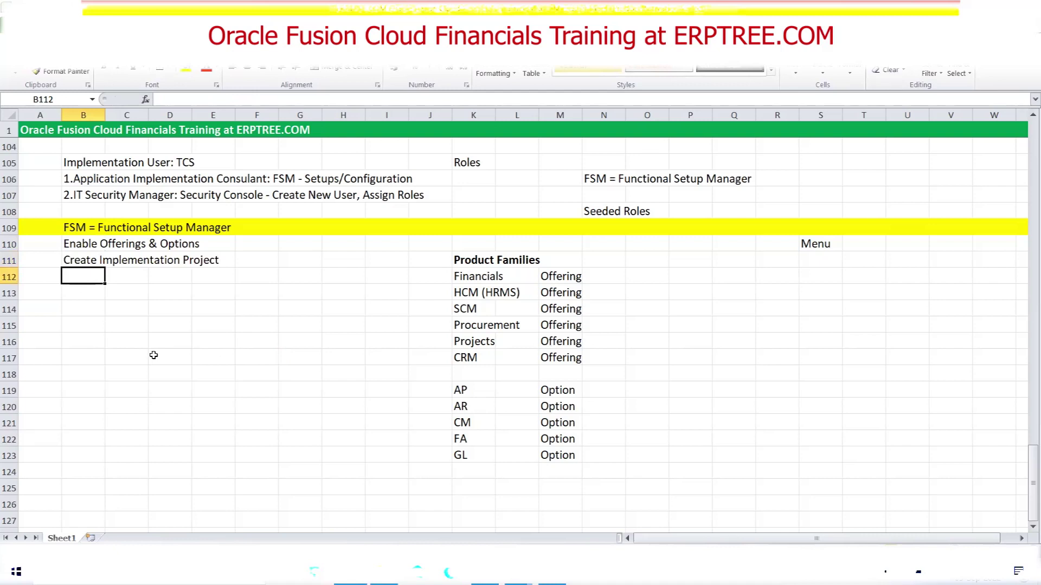
type("Sel")
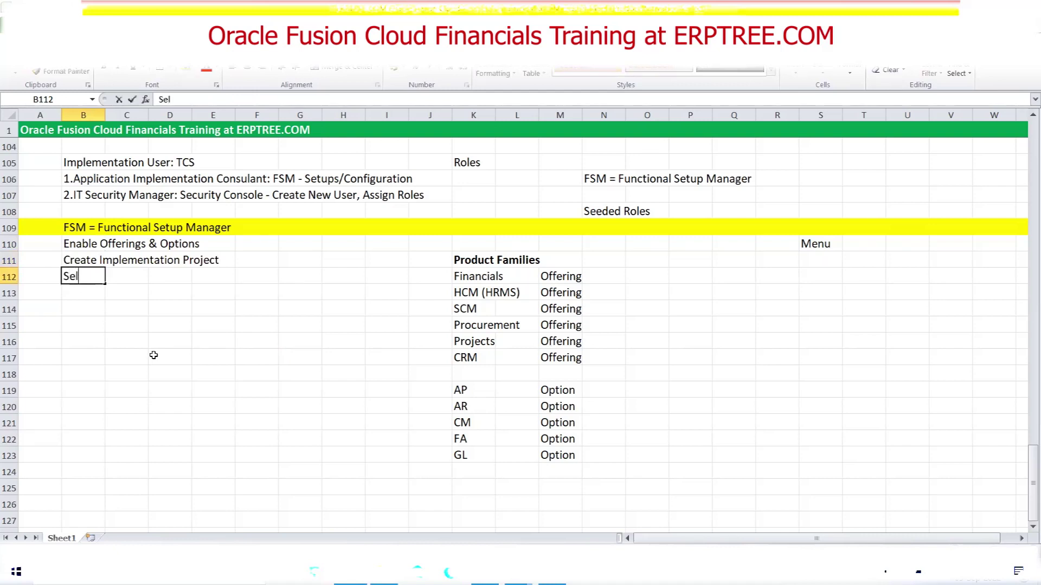
type("ect Offerings & Options")
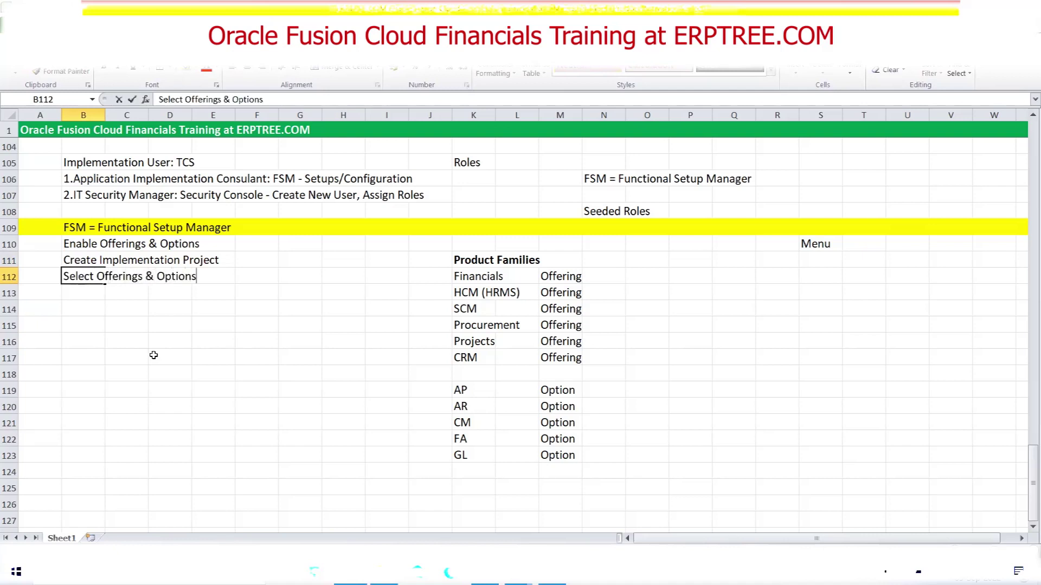
type(" into Implementation Project")
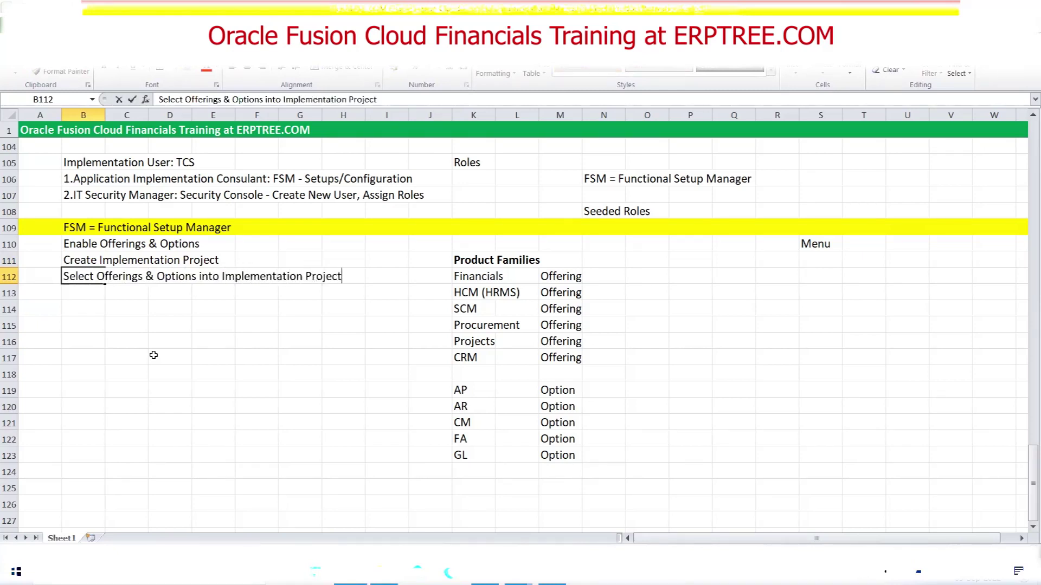
key("Return")
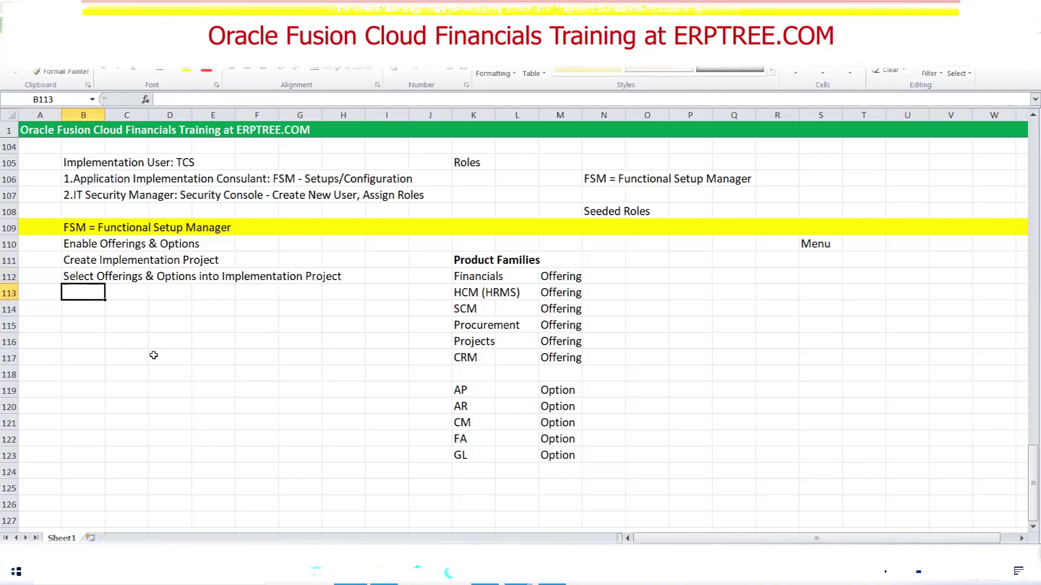
type("System Creates Task List")
key("ctrl+Return")
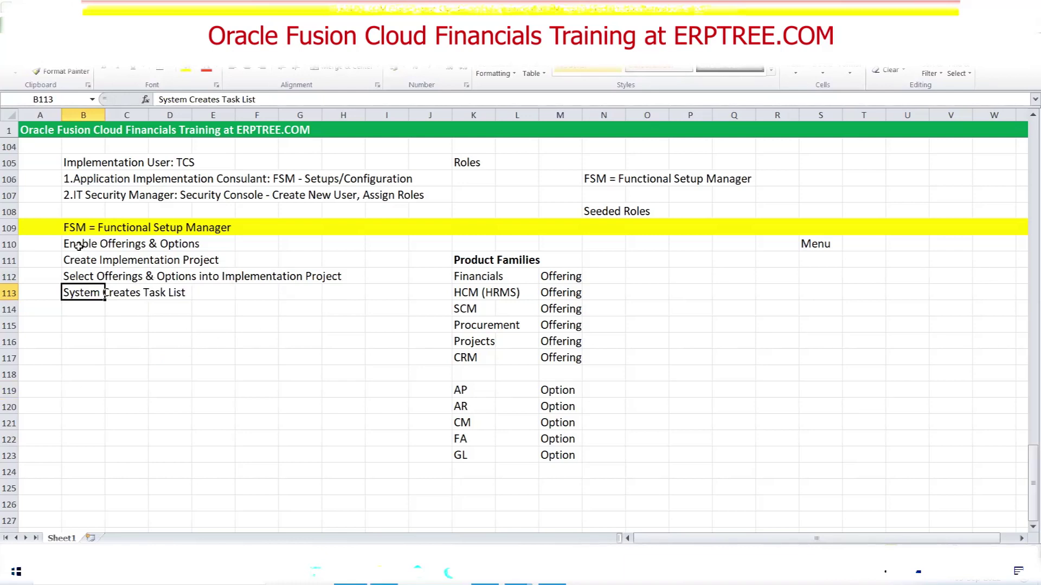
left_click_drag(78, 247, 184, 245)
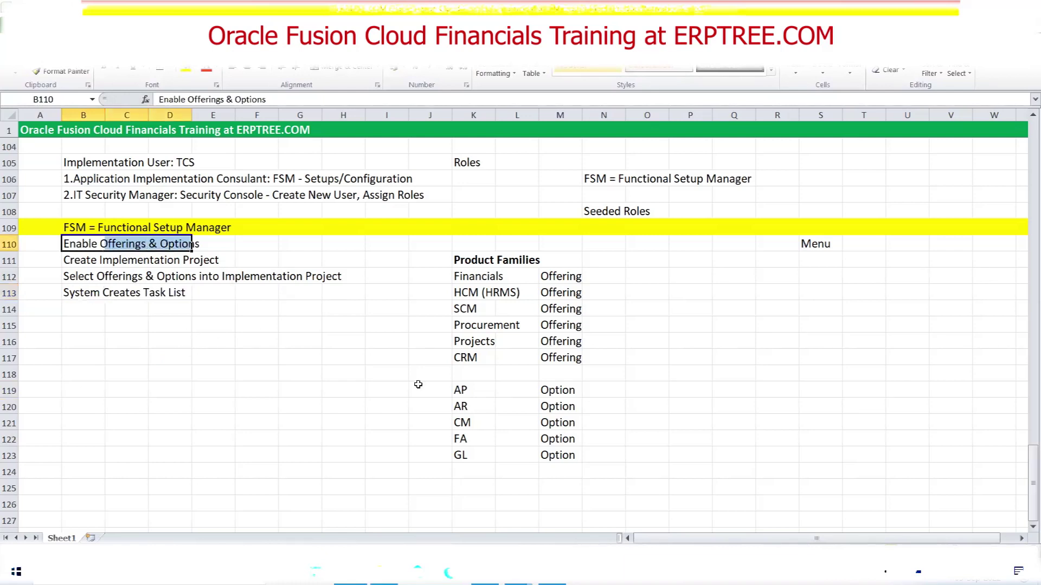
Enter FIN, SCM and HCM down Q113:Q115
left_click(718, 297)
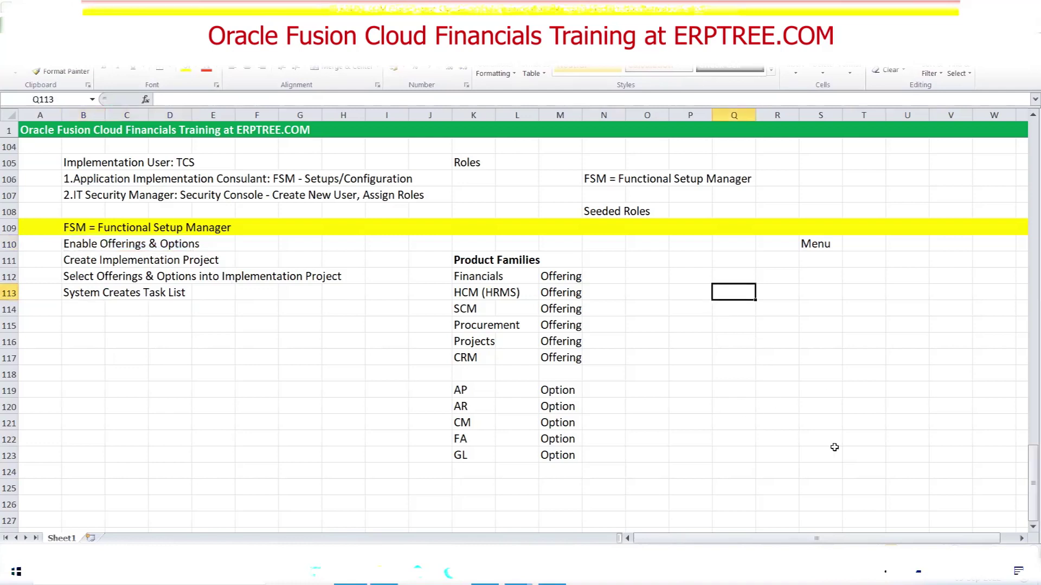
type("FIN")
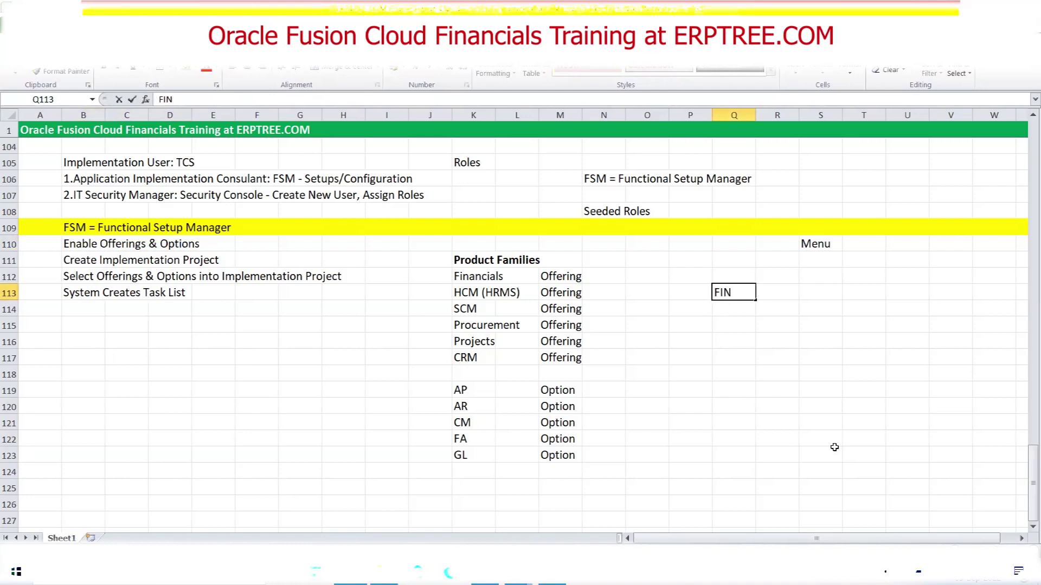
key("Return")
type("SCM")
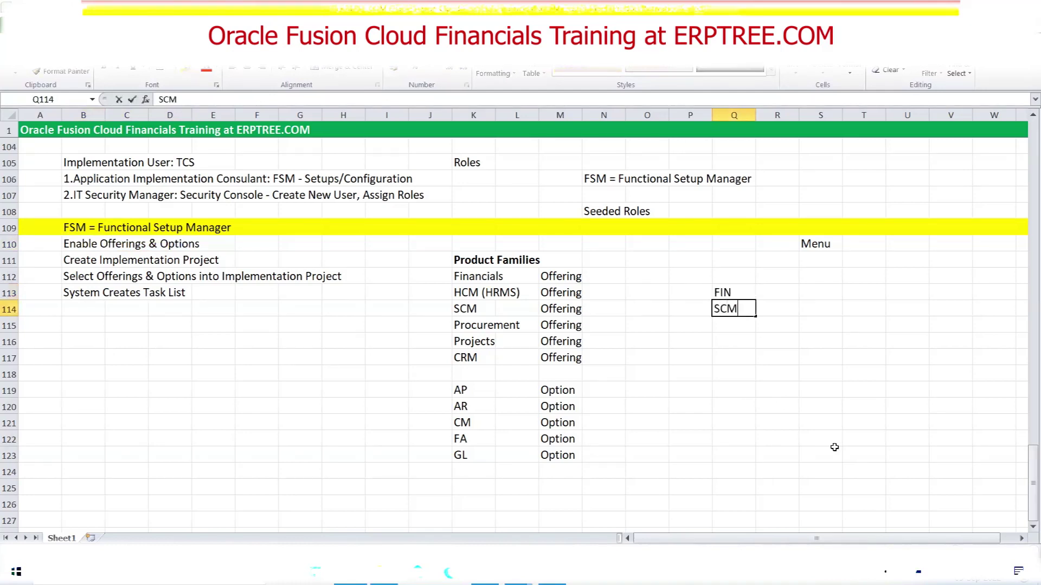
key("Return")
type("HCM")
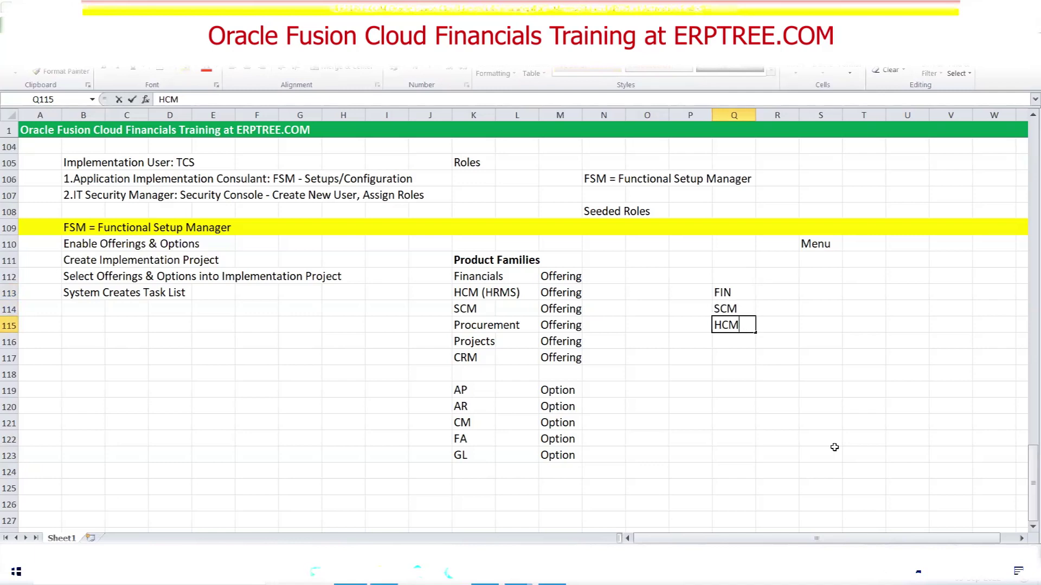
Correct the mistyped TCSFIN entry back to FIN and add PPM in Q116
left_click(733, 291)
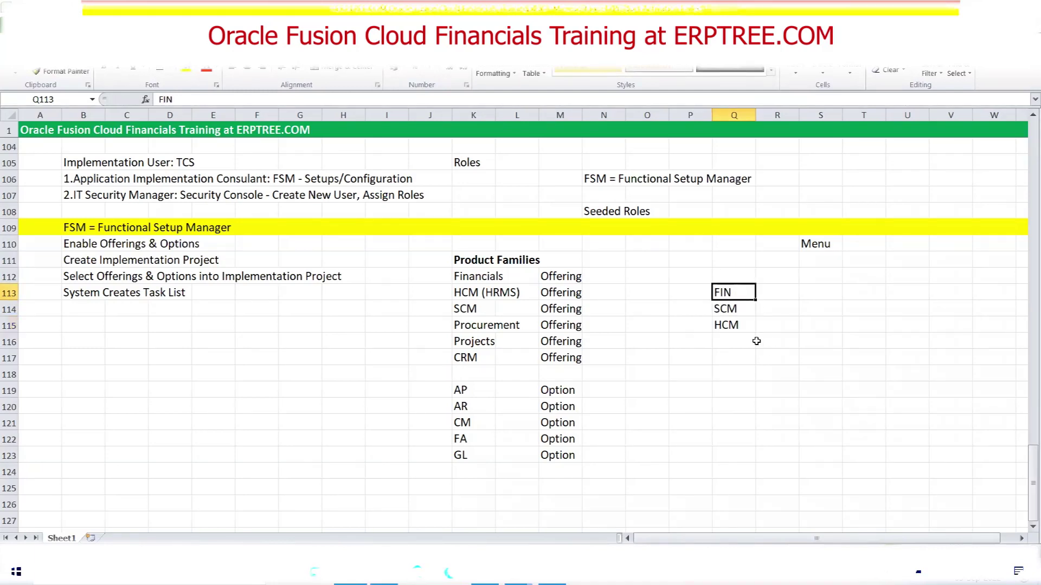
type("TCS")
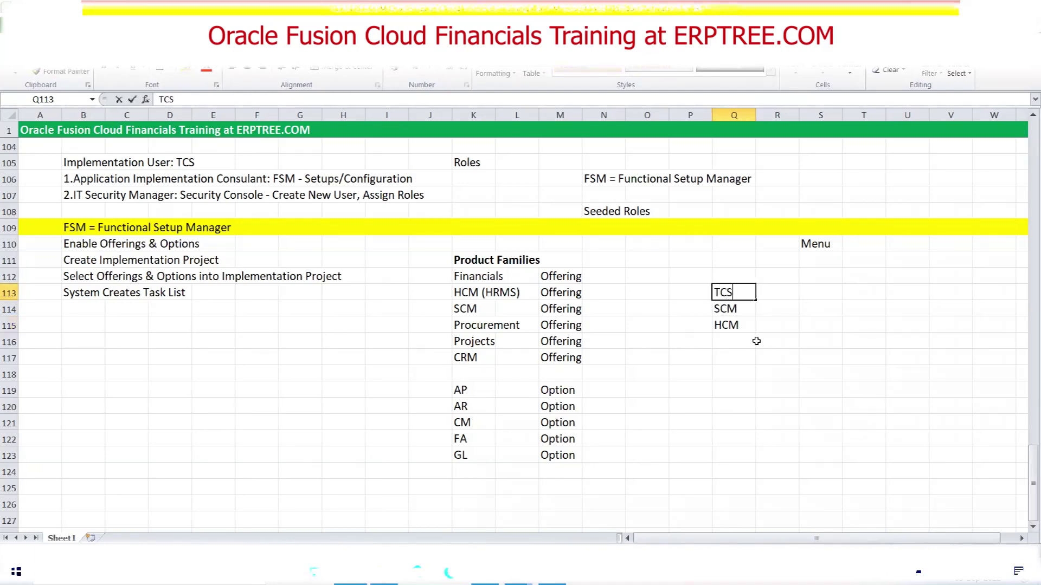
type("FIN")
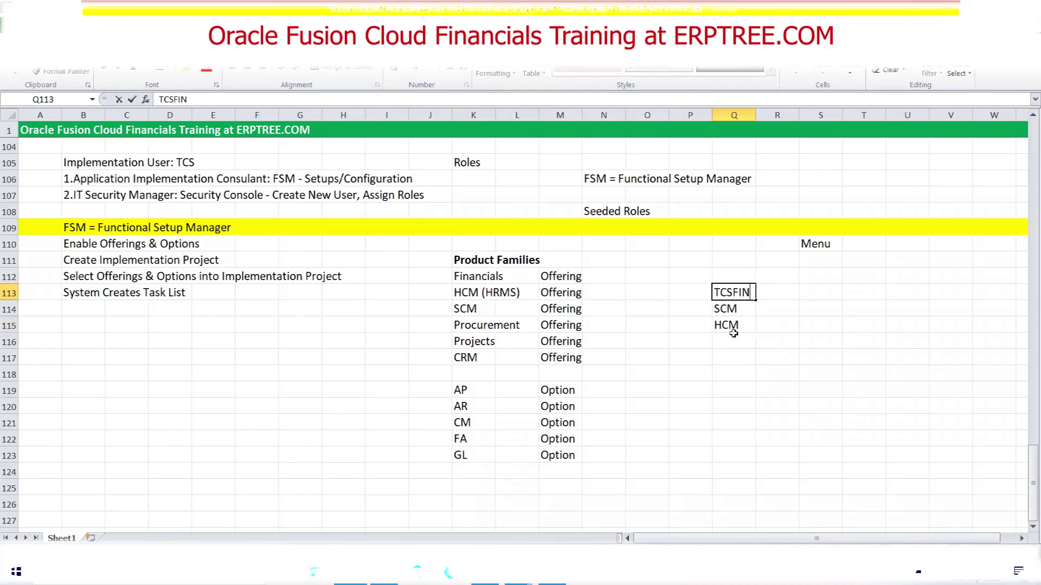
left_click(735, 292)
key("BackSpace")
key("BackSpace")
key("BackSpace")
left_click(729, 309)
left_click(730, 293)
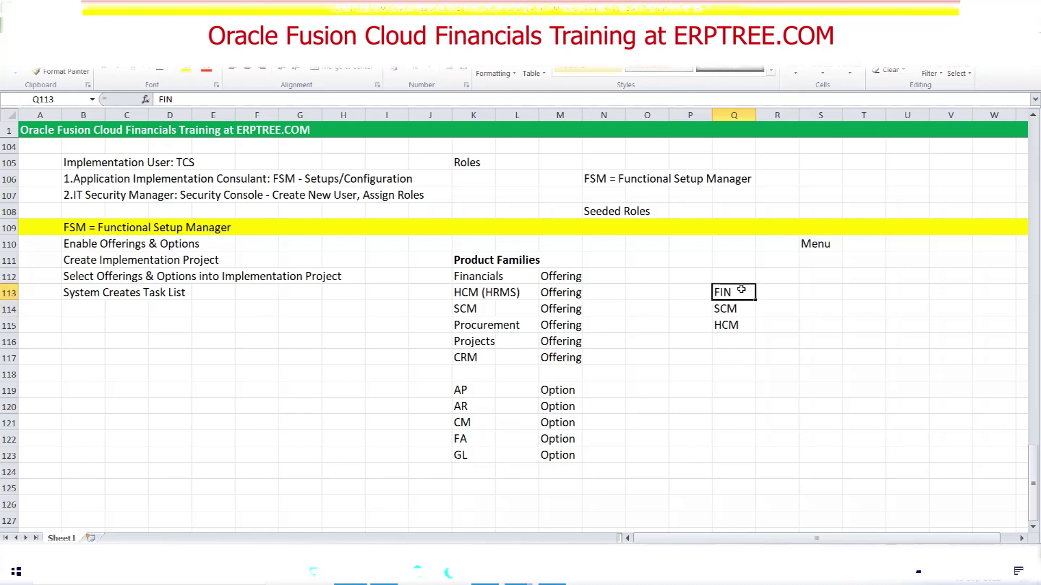
left_click(743, 306)
left_click(743, 323)
left_click(736, 342)
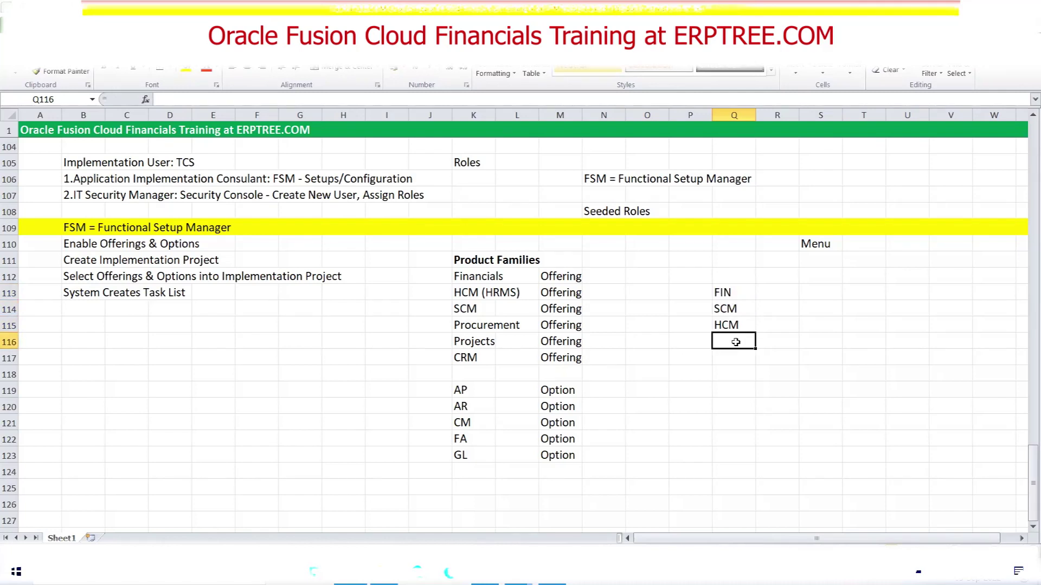
type("PPM")
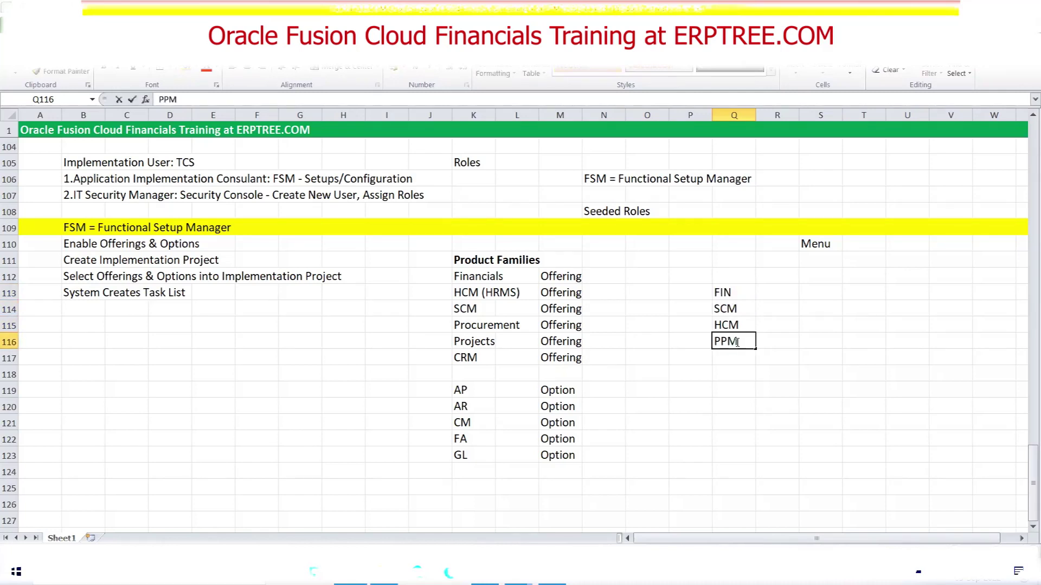
key("Return")
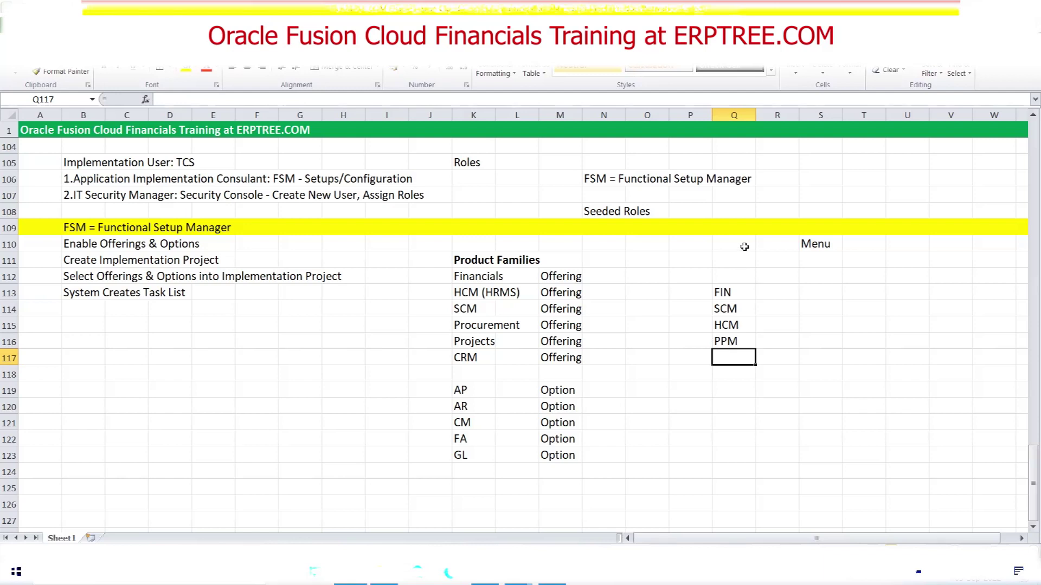
Try adding an _IMPL suffix to FIN, then trim it back to plain FIN
left_click(745, 292)
double_click(746, 293)
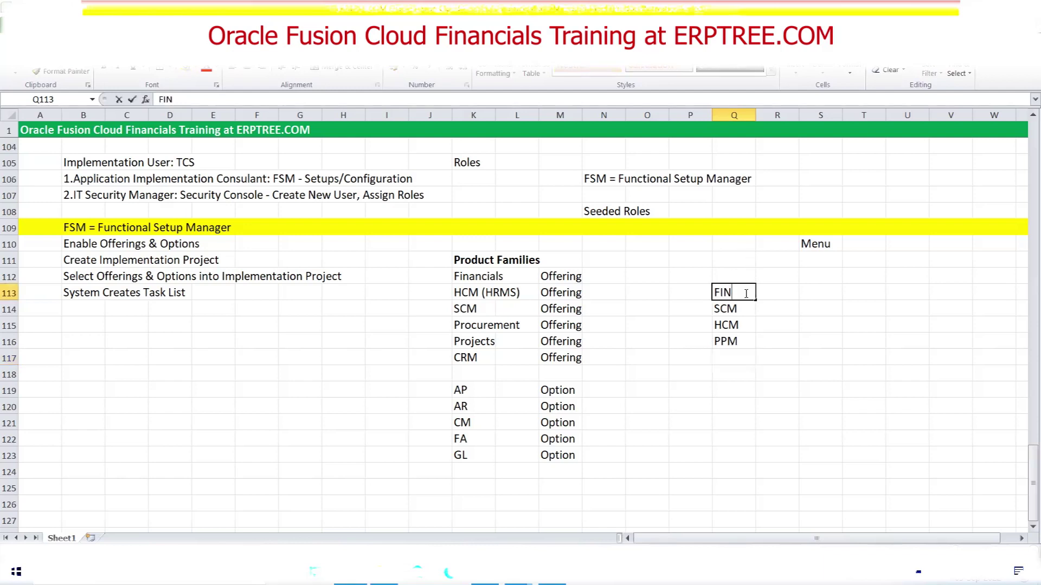
type("_IMPL")
key("BackSpace")
key("BackSpace")
key("BackSpace")
key("BackSpace")
key("BackSpace")
key("BackSpace")
type("NIMPL")
key("BackSpace")
key("BackSpace")
key("BackSpace")
key("BackSpace")
left_click(743, 353)
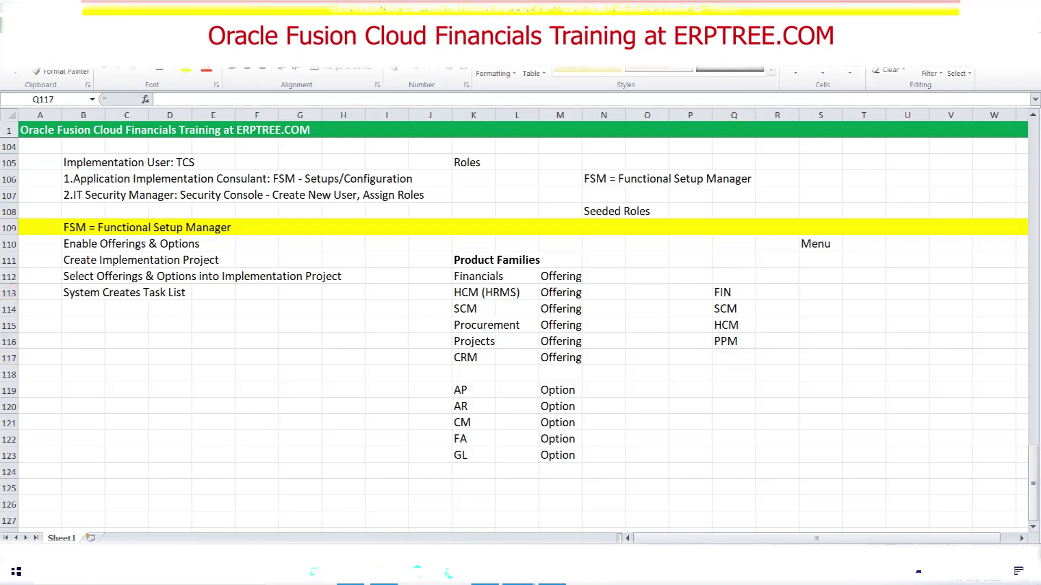
left_click(84, 242)
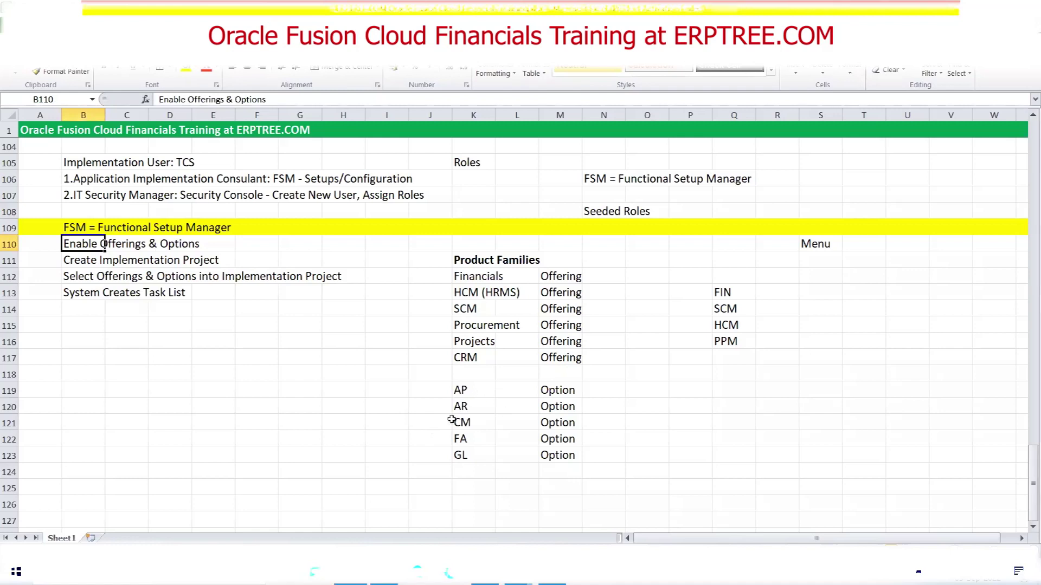
left_click_drag(459, 277, 590, 304)
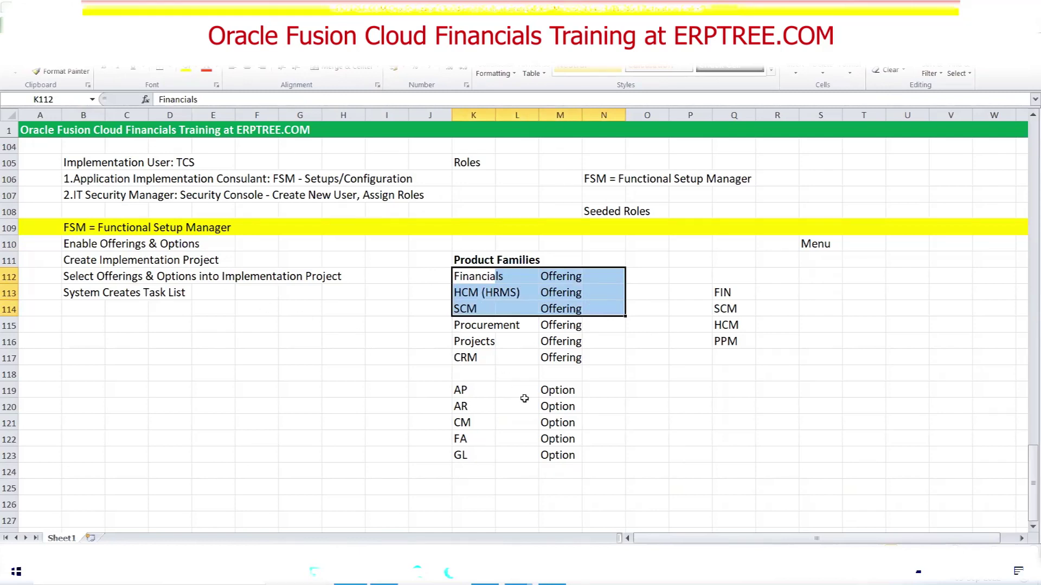
left_click_drag(76, 228, 273, 227)
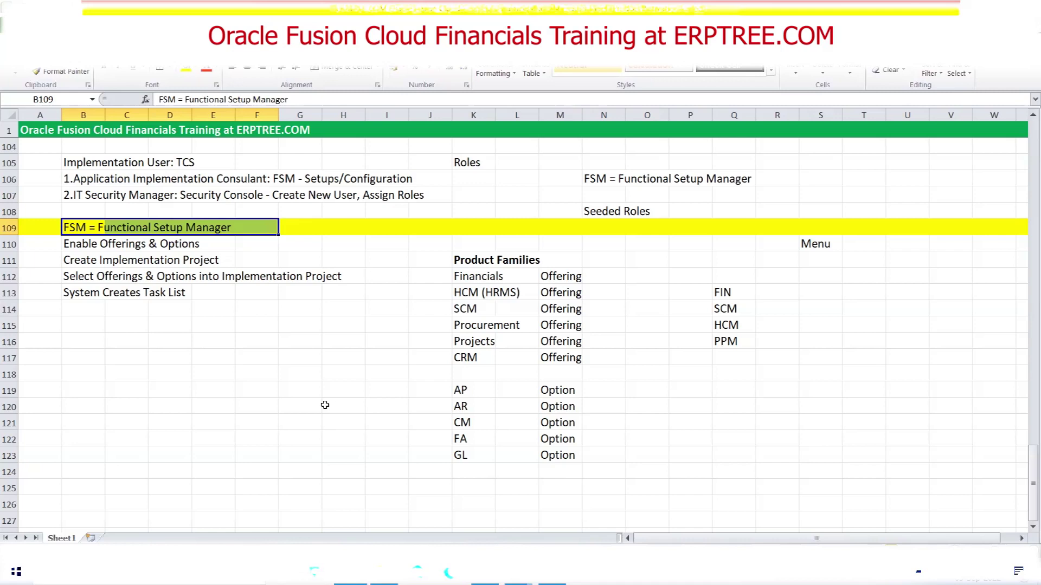
left_click(69, 275)
left_click_drag(95, 272, 325, 275)
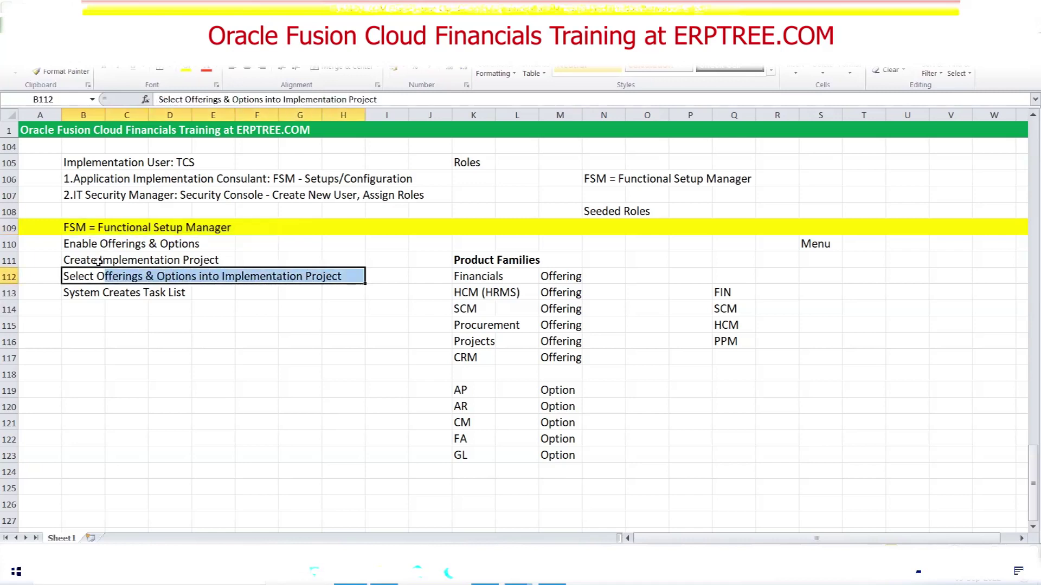
left_click_drag(76, 261, 223, 260)
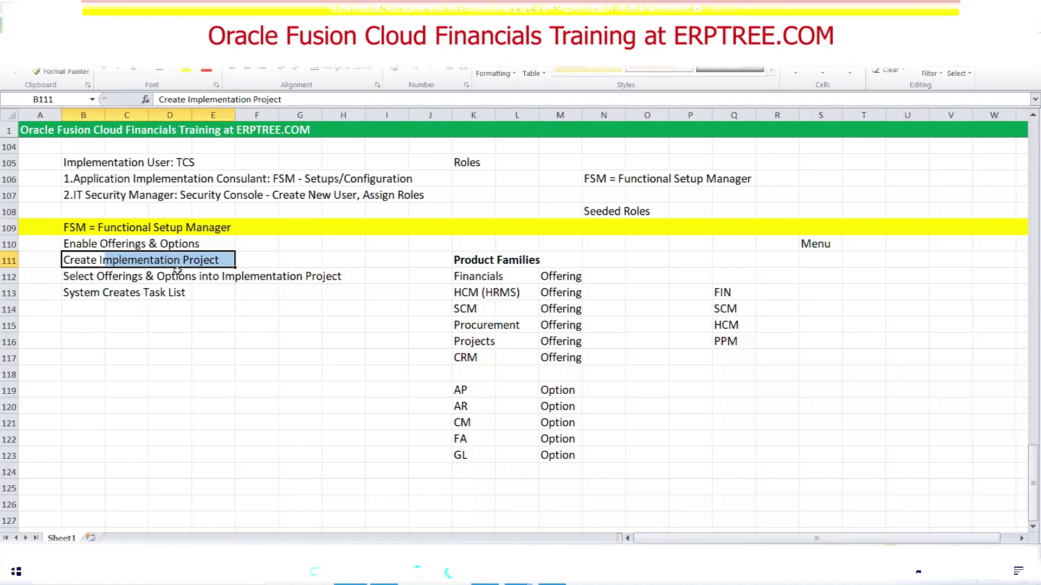
left_click_drag(82, 254, 210, 258)
left_click_drag(458, 273, 535, 313)
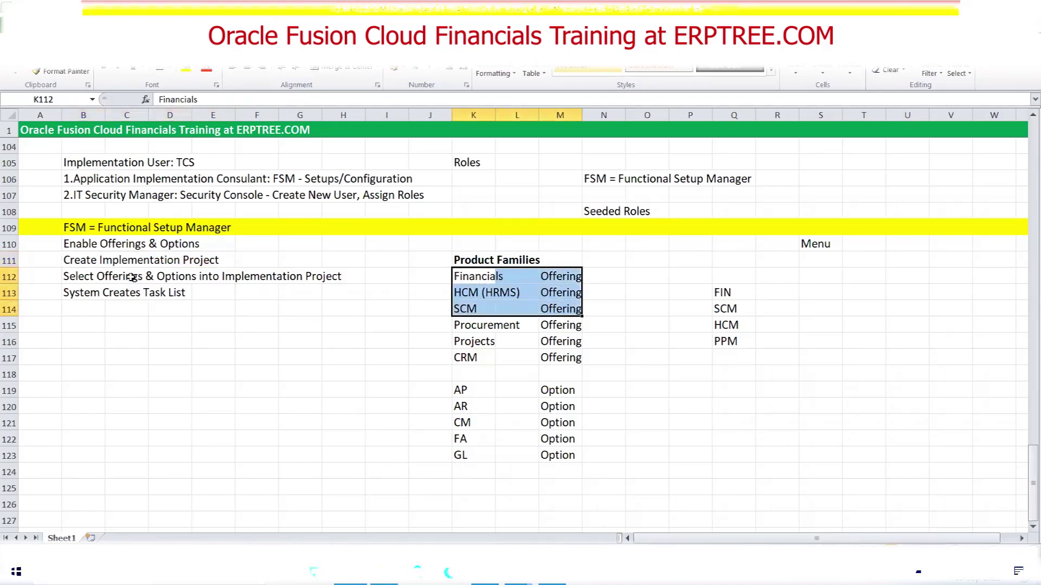
left_click_drag(80, 276, 339, 275)
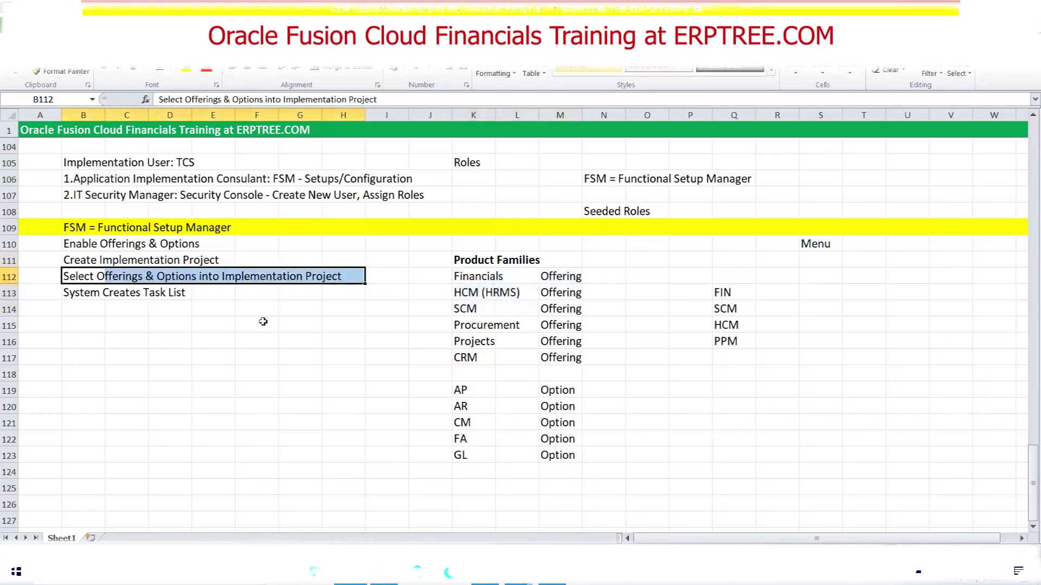
left_click_drag(455, 276, 562, 311)
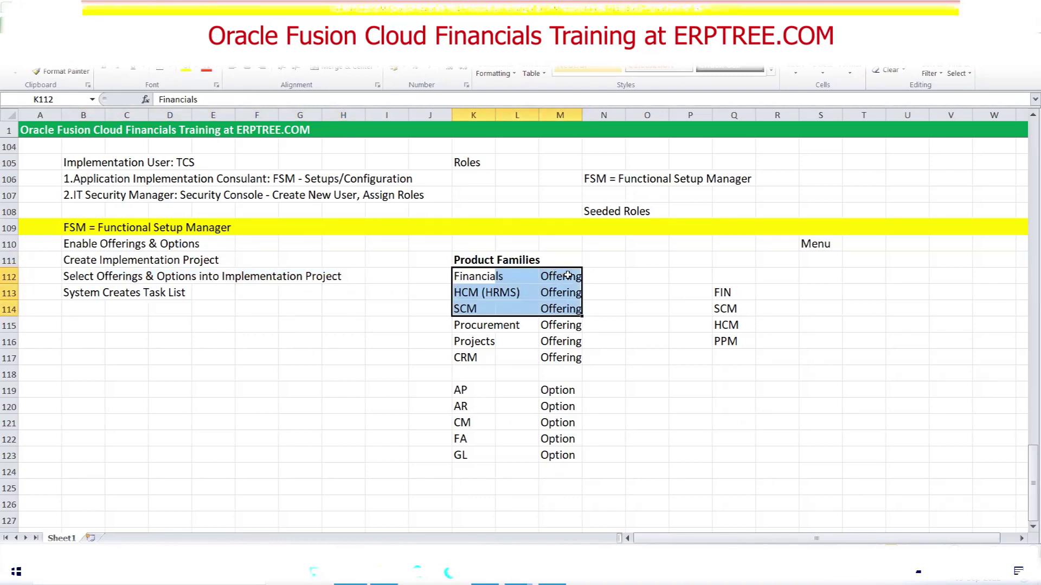
left_click_drag(460, 296, 586, 299)
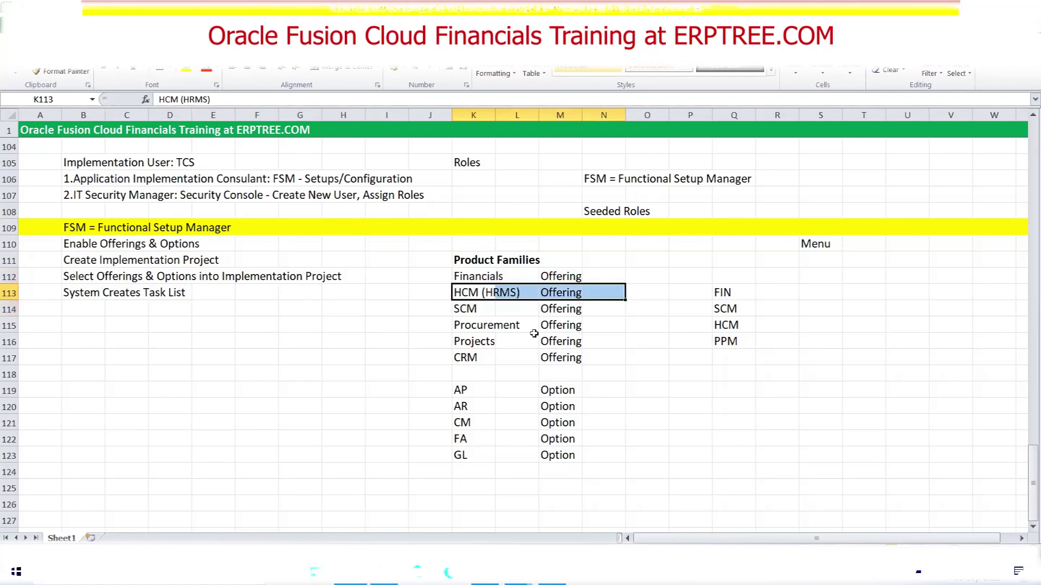
left_click(495, 308)
left_click_drag(495, 307, 575, 316)
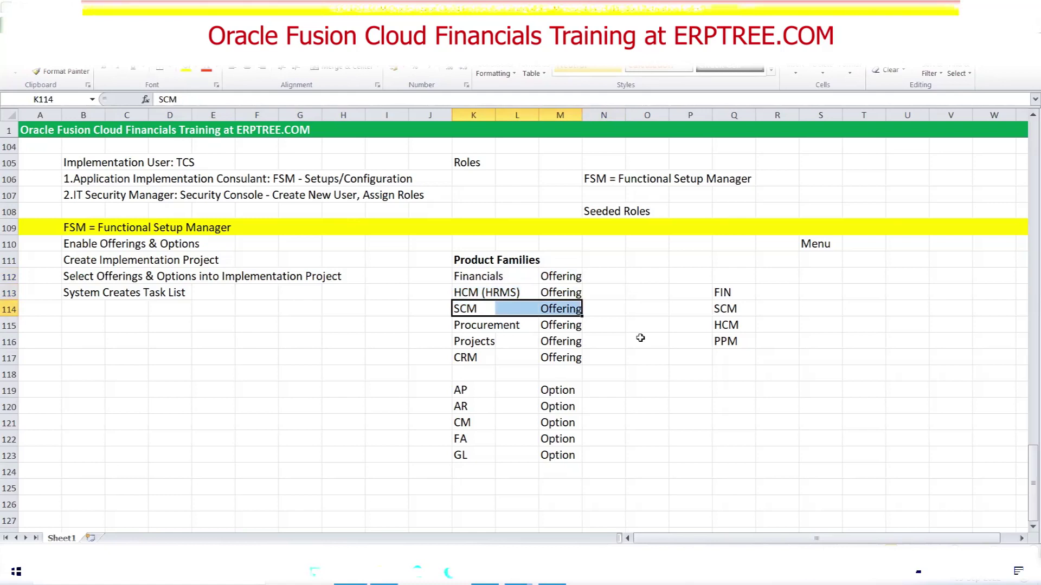
left_click_drag(465, 277, 577, 304)
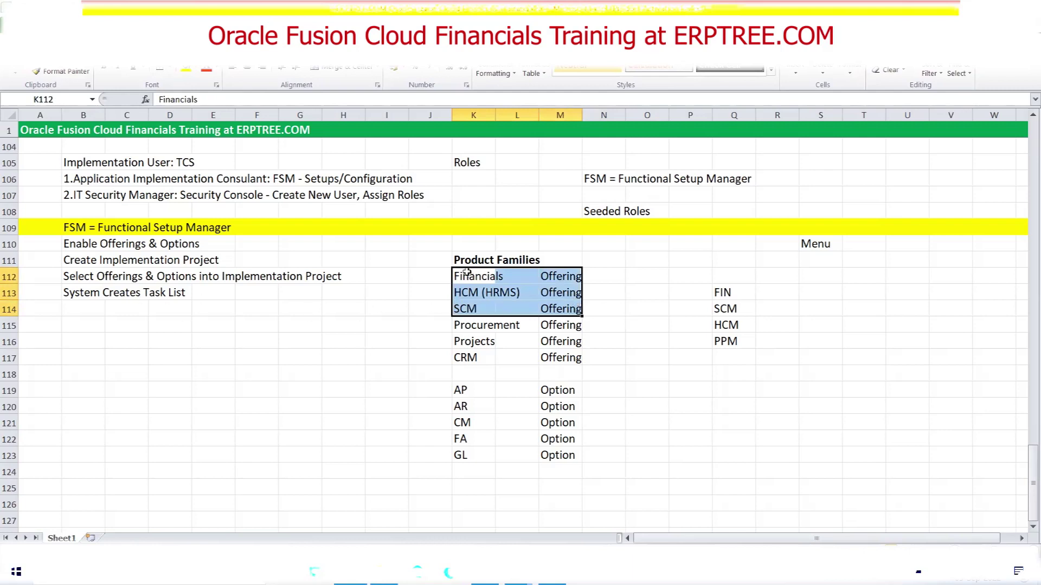
left_click_drag(466, 274, 594, 331)
left_click_drag(80, 262, 231, 260)
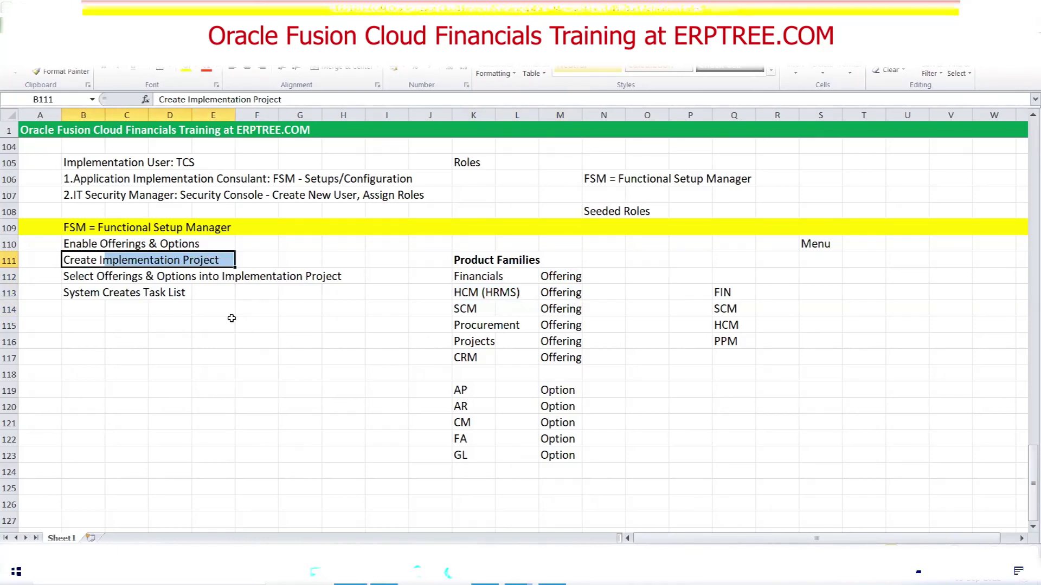
left_click_drag(80, 257, 203, 260)
left_click_drag(78, 277, 321, 278)
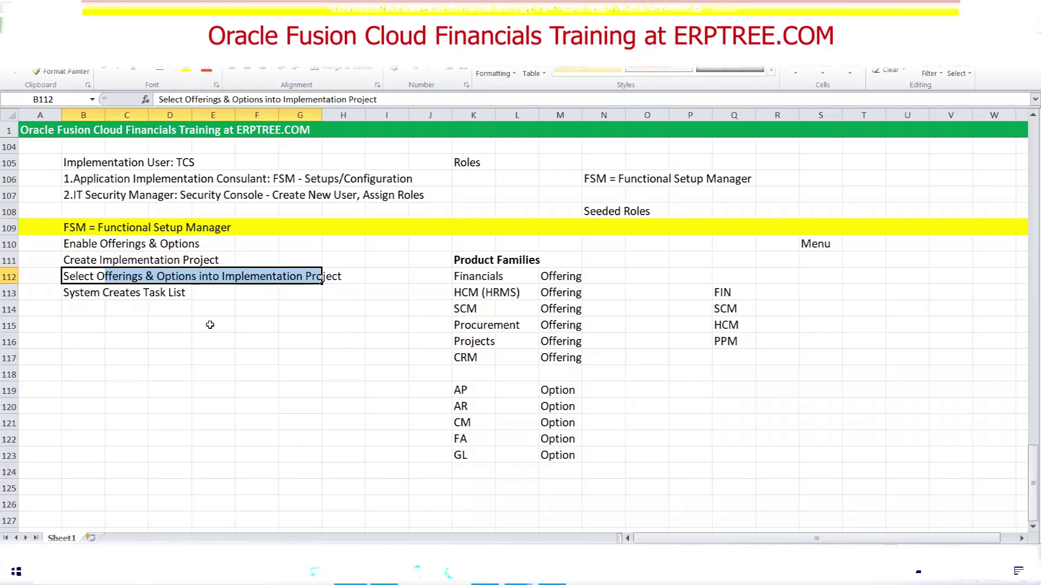
left_click_drag(93, 261, 195, 264)
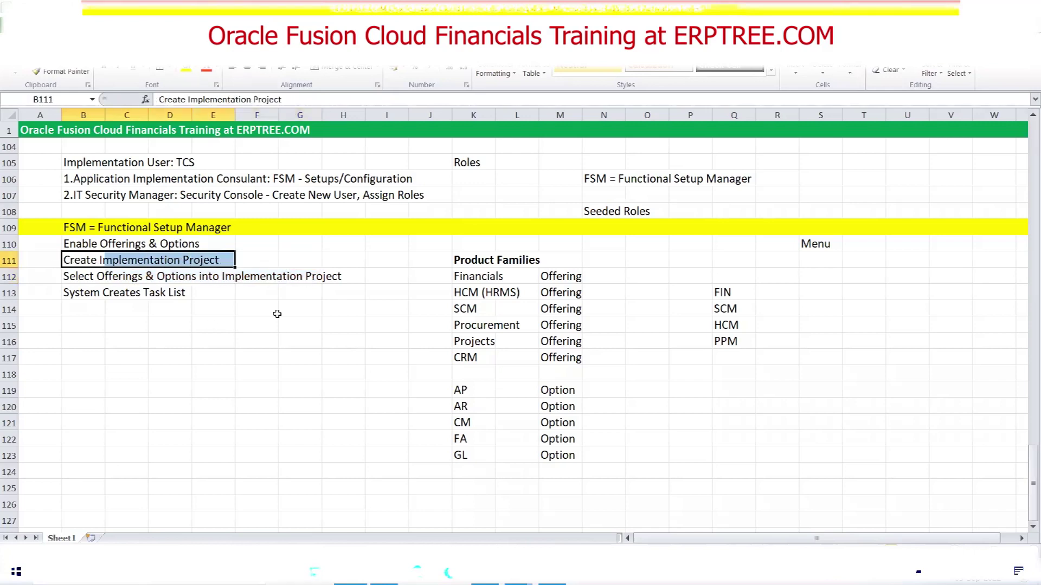
left_click_drag(464, 278, 563, 278)
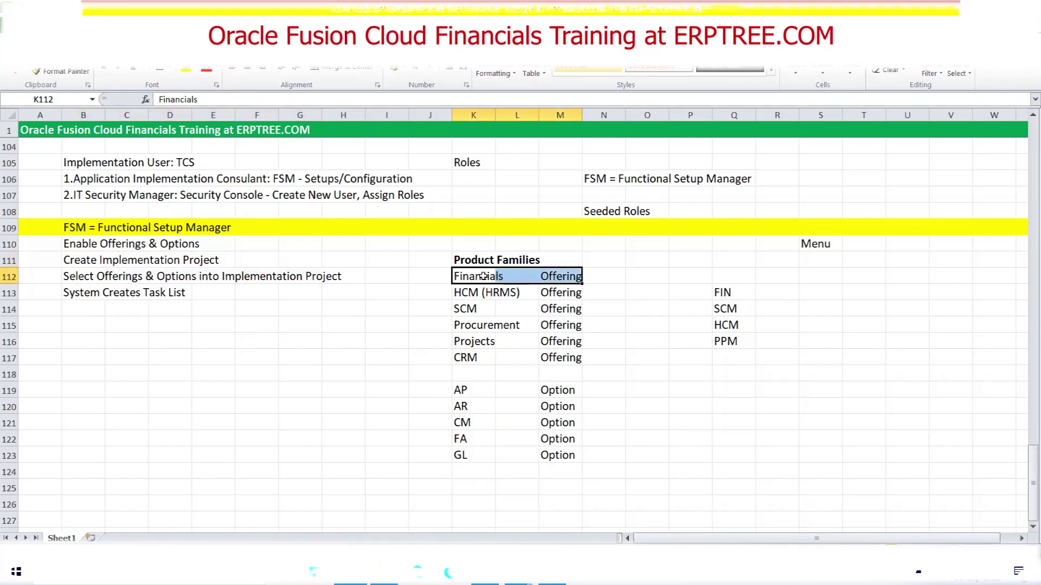
left_click_drag(463, 389, 549, 390)
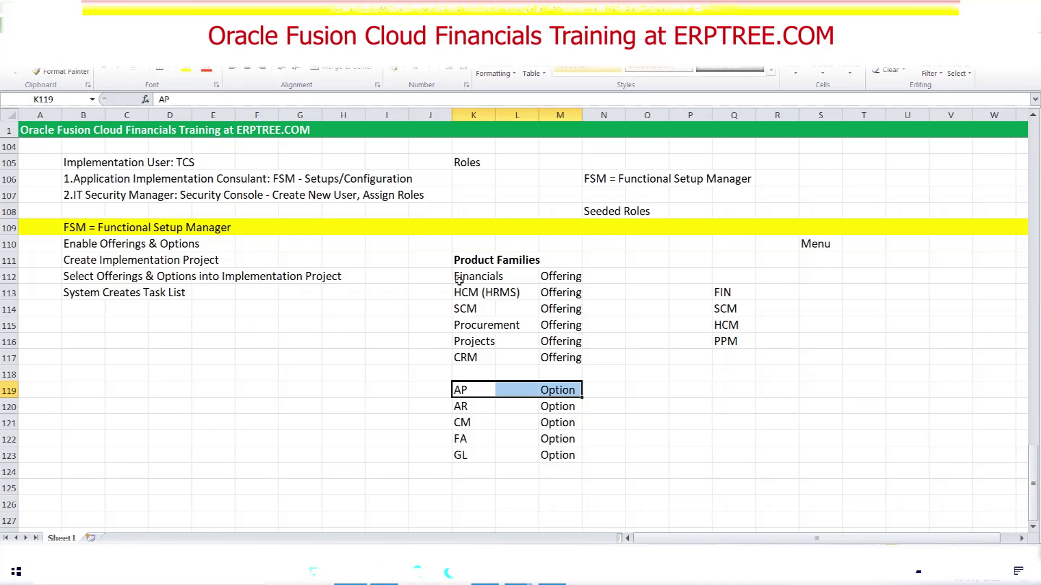
left_click_drag(461, 277, 552, 275)
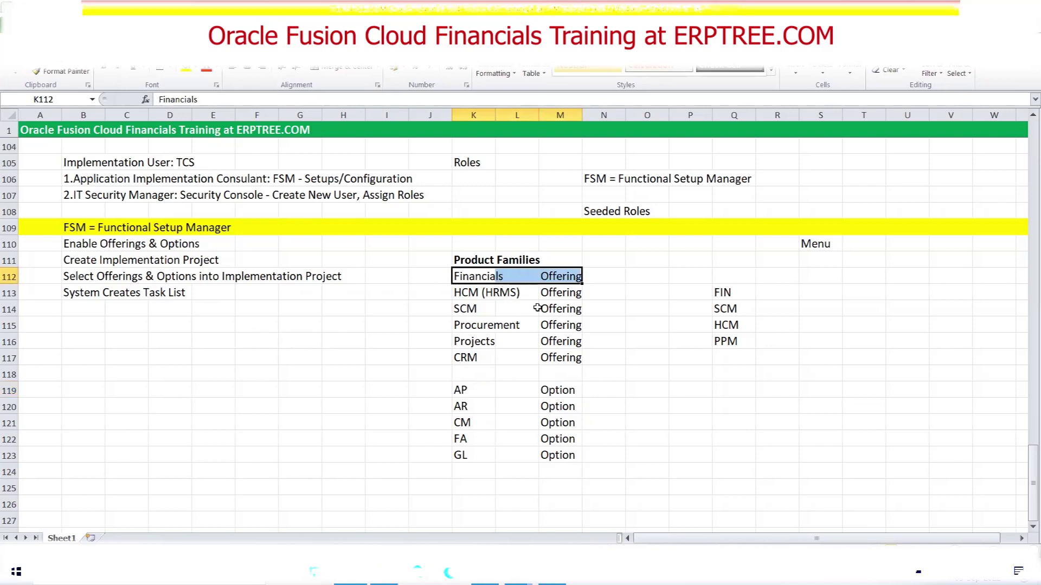
left_click_drag(467, 309, 578, 312)
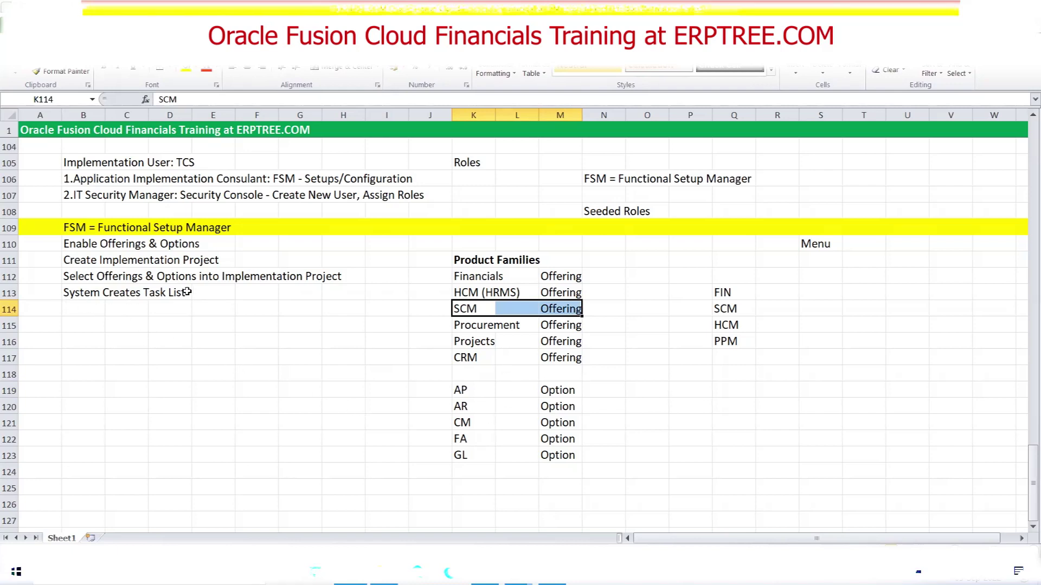
left_click_drag(70, 277, 328, 274)
left_click(84, 244)
left_click_drag(84, 244, 187, 242)
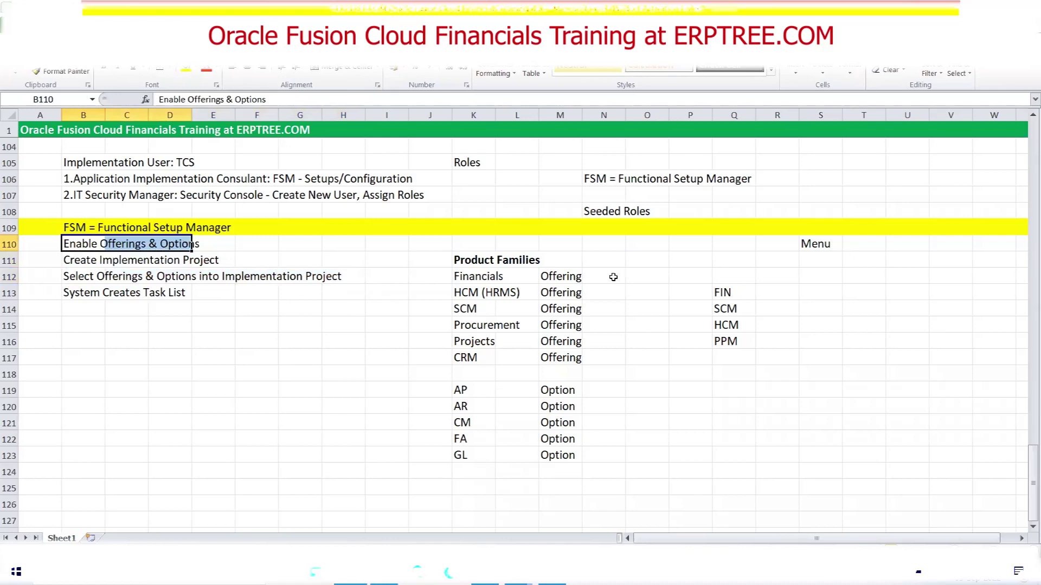
Enter Yes in J112 and J113 beside the last two FSM steps
left_click(423, 277)
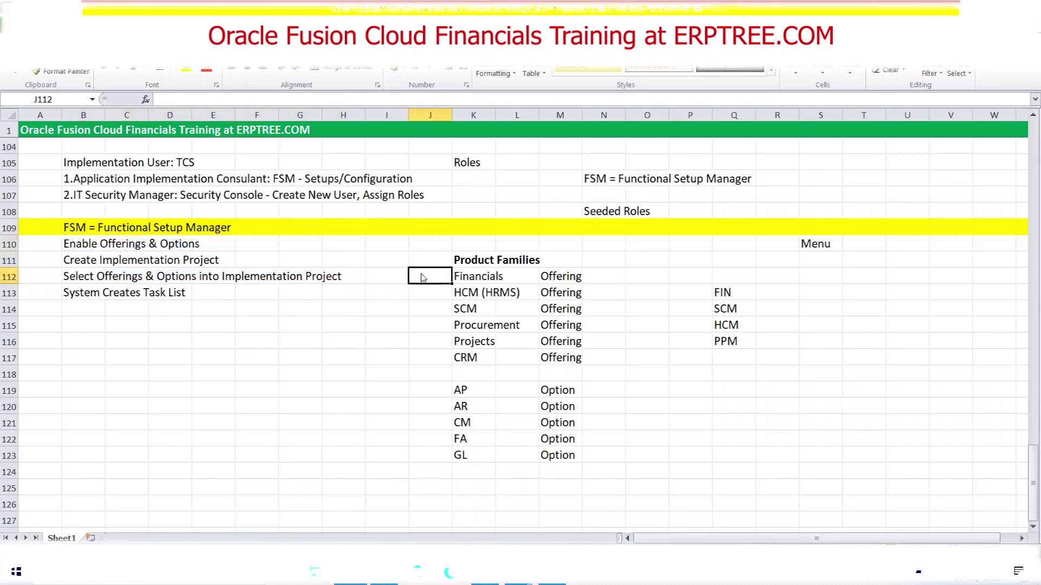
type("Yes")
key("Return")
type("Yes")
key("Tab")
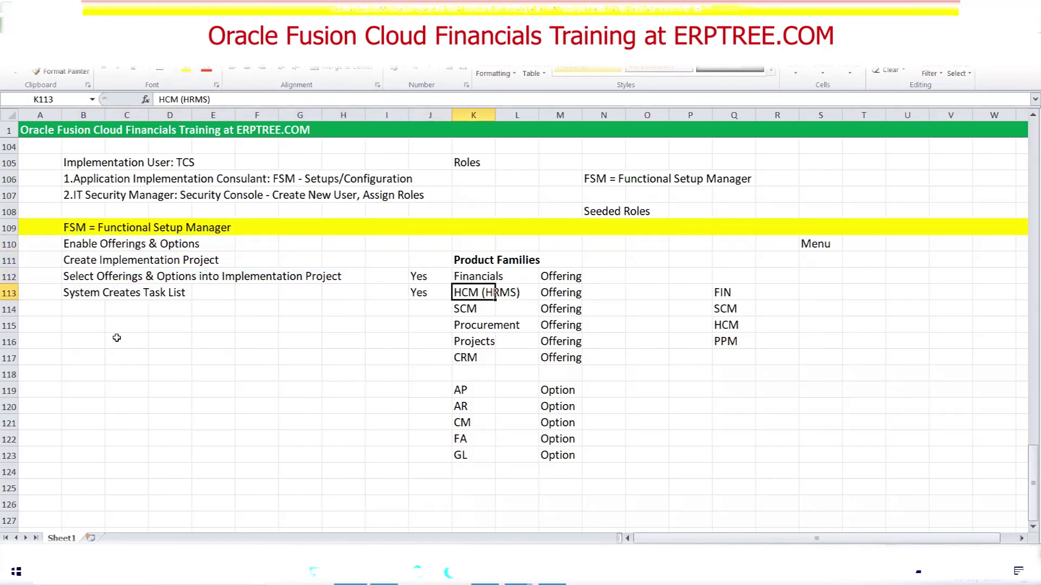
Highlight the Enable Offerings & Options step and check the Yes marks in J112:J113
left_click_drag(66, 243, 211, 253)
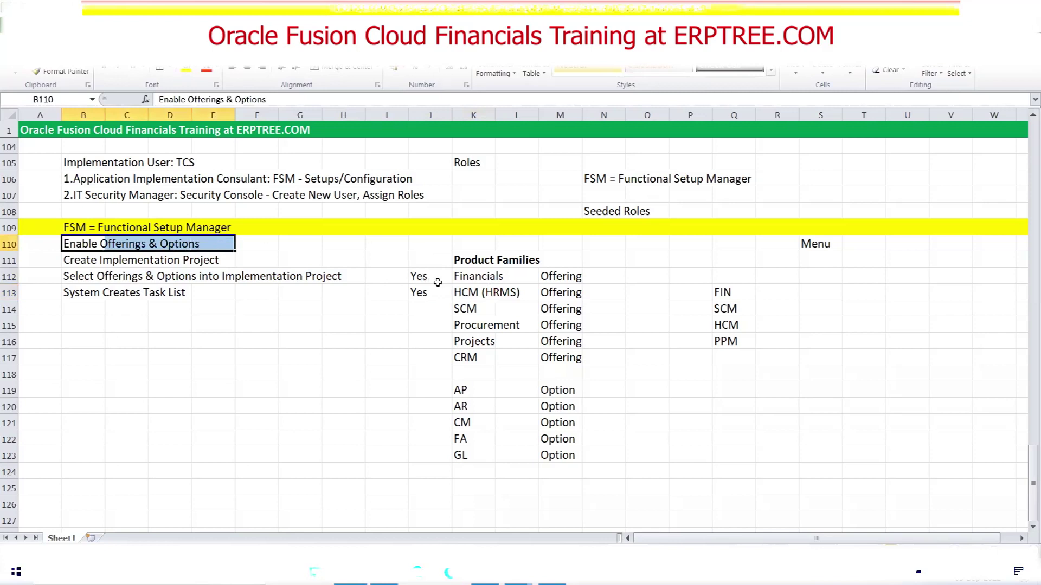
left_click(429, 279)
left_click(433, 293)
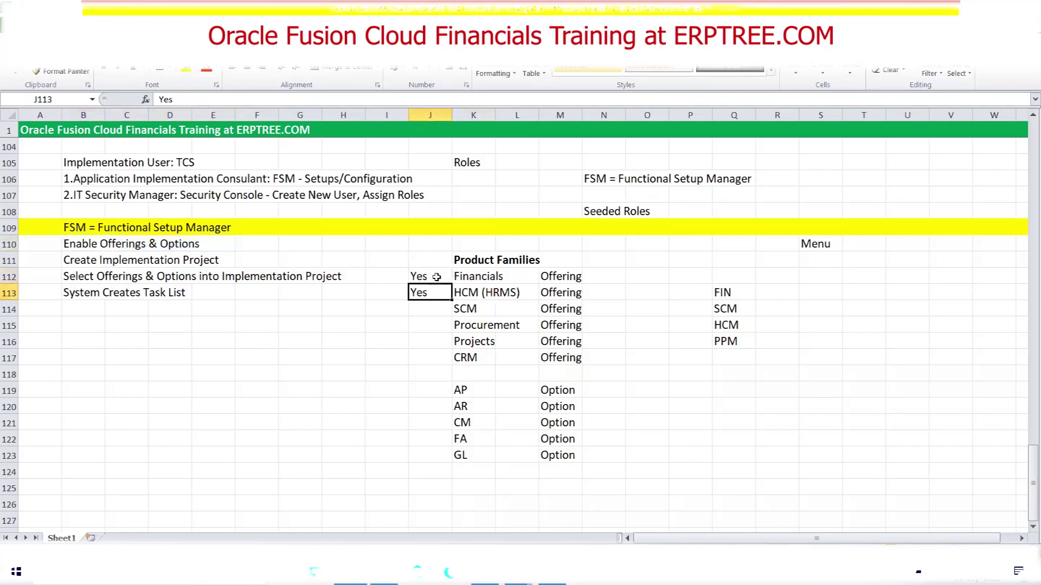
left_click(430, 277)
left_click(426, 292)
left_click_drag(66, 259, 212, 254)
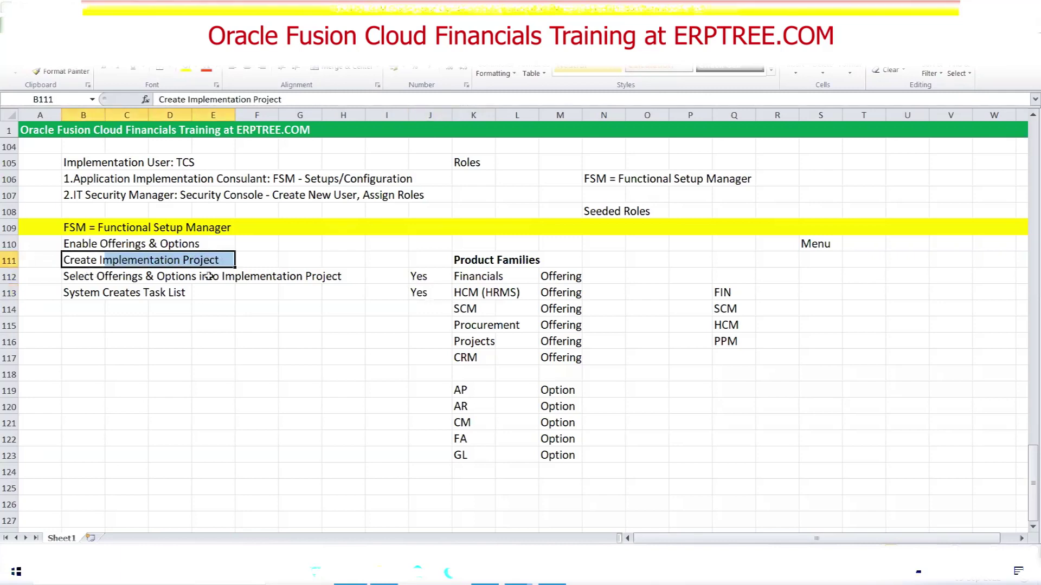
left_click_drag(442, 275, 558, 289)
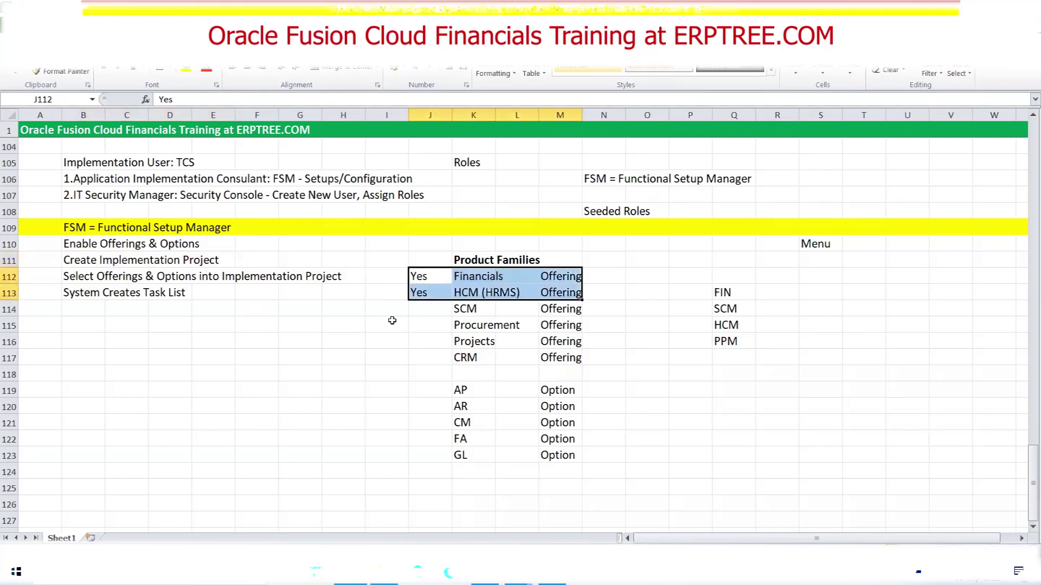
left_click_drag(451, 309, 560, 310)
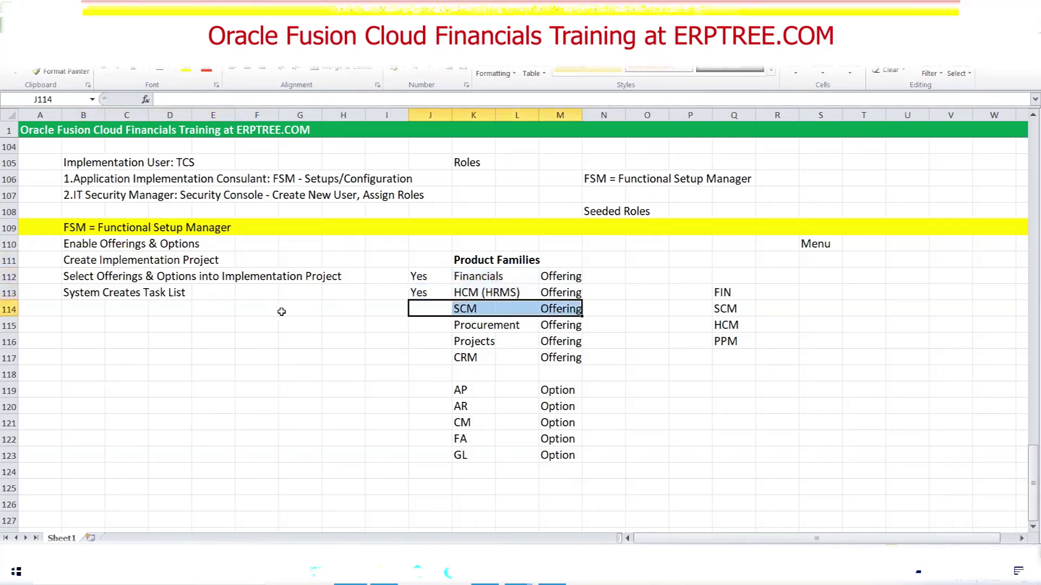
left_click_drag(69, 247, 202, 245)
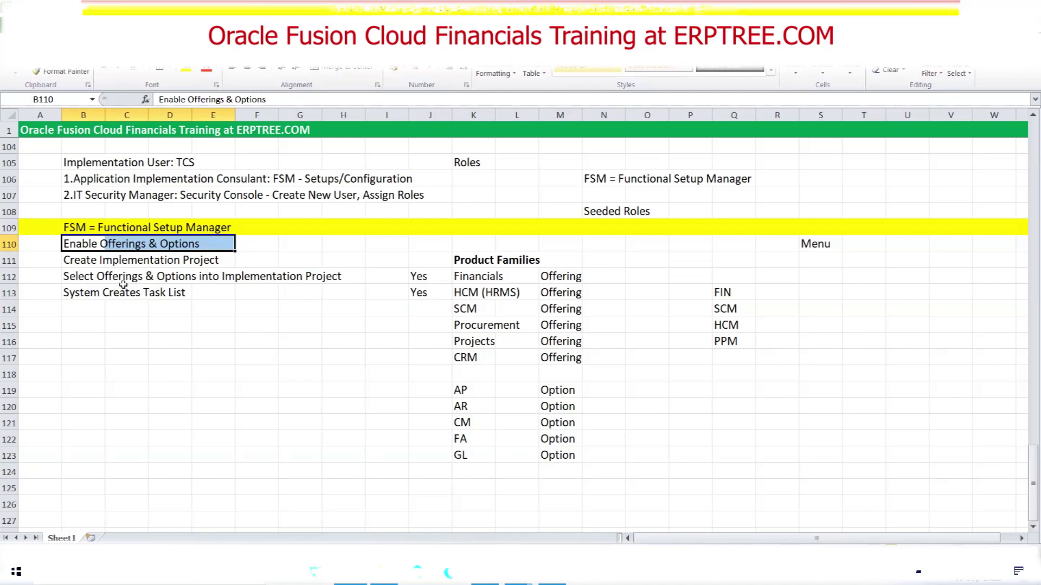
left_click_drag(83, 293, 184, 295)
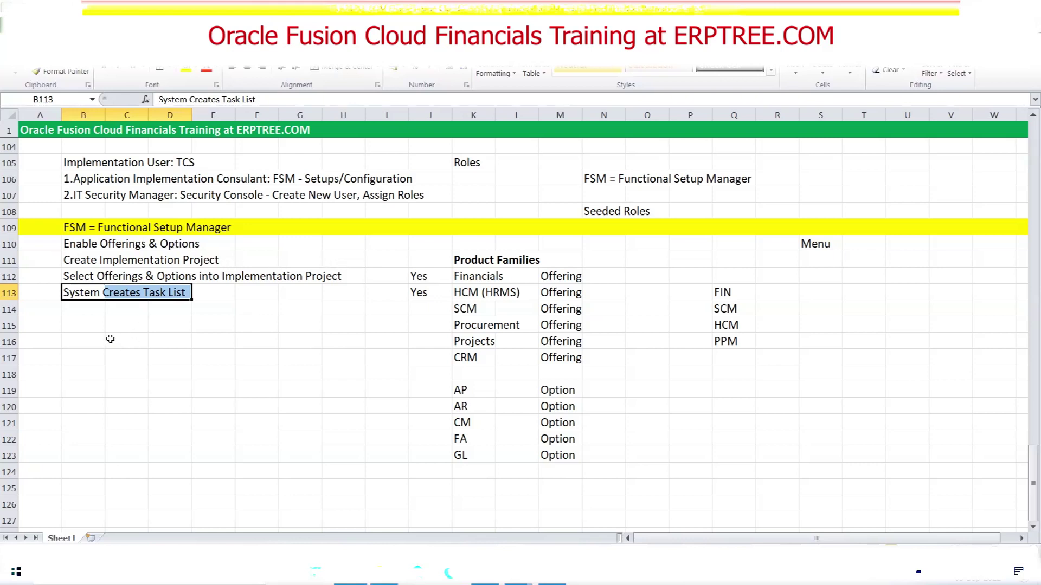
left_click(86, 311)
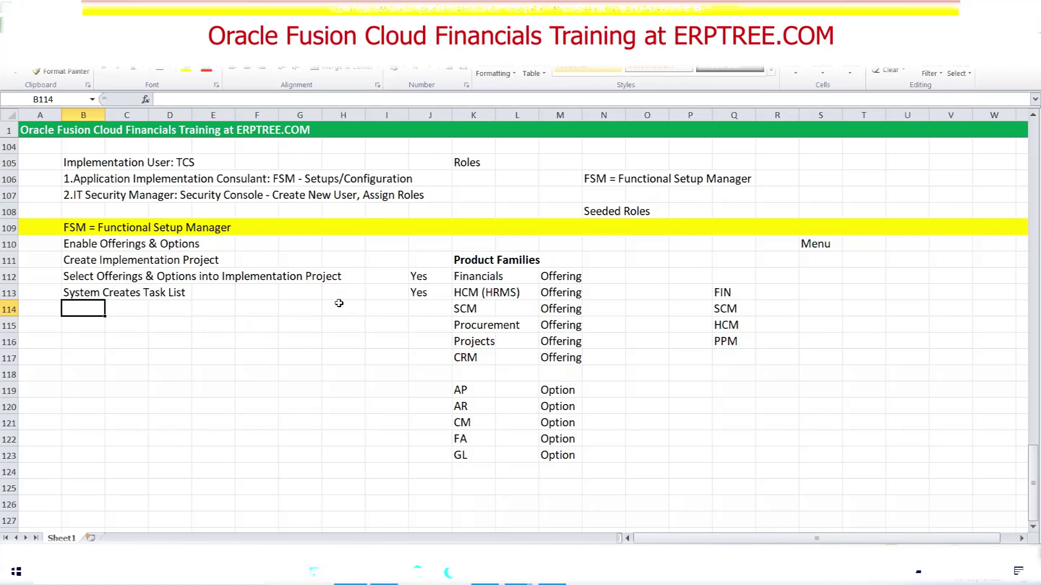
scroll(339, 304, "up", 1)
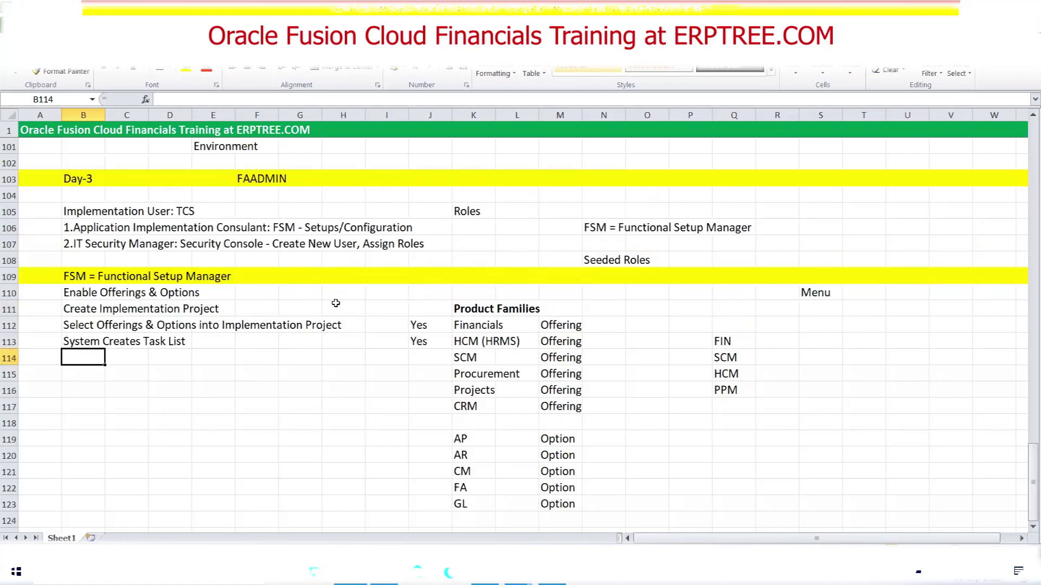
double_click(79, 313)
left_click_drag(103, 309, 201, 305)
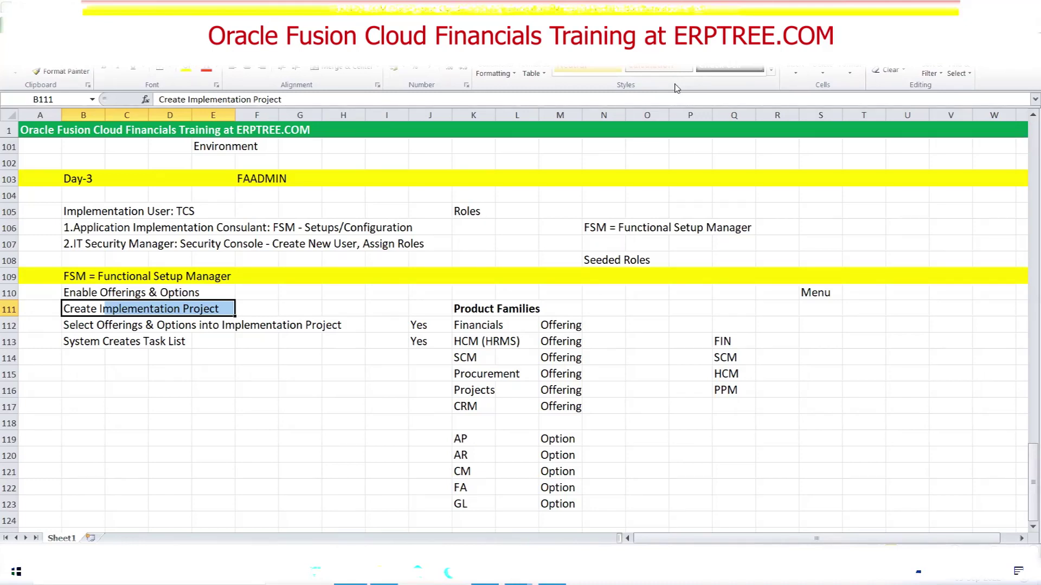
Highlight the PaaS customization block H76:J86, then scroll back up to the Day-1 overview at row 2
scroll(320, 340, "up", 12)
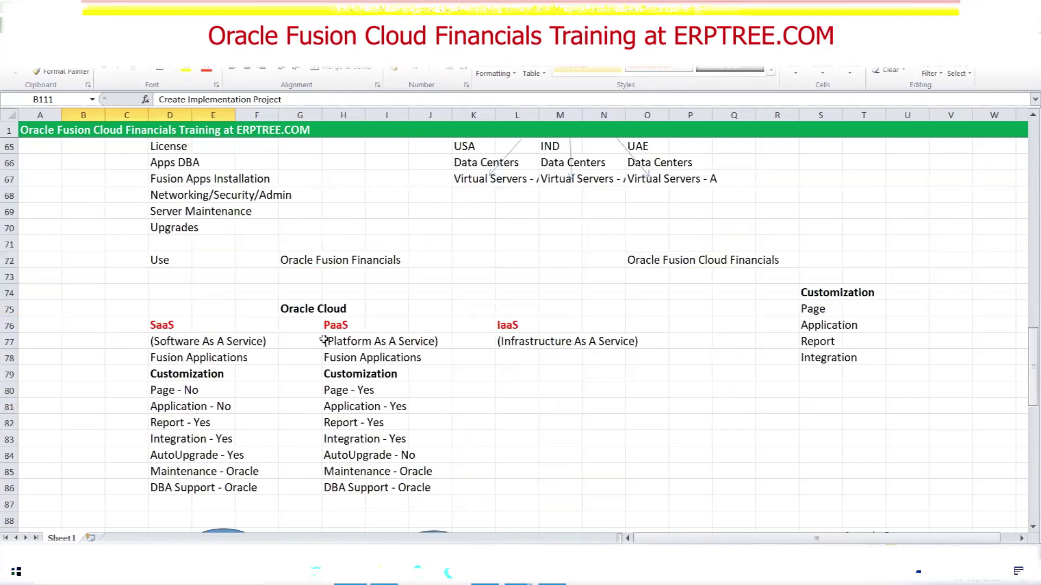
left_click_drag(338, 327, 436, 473)
scroll(453, 442, "down", 13)
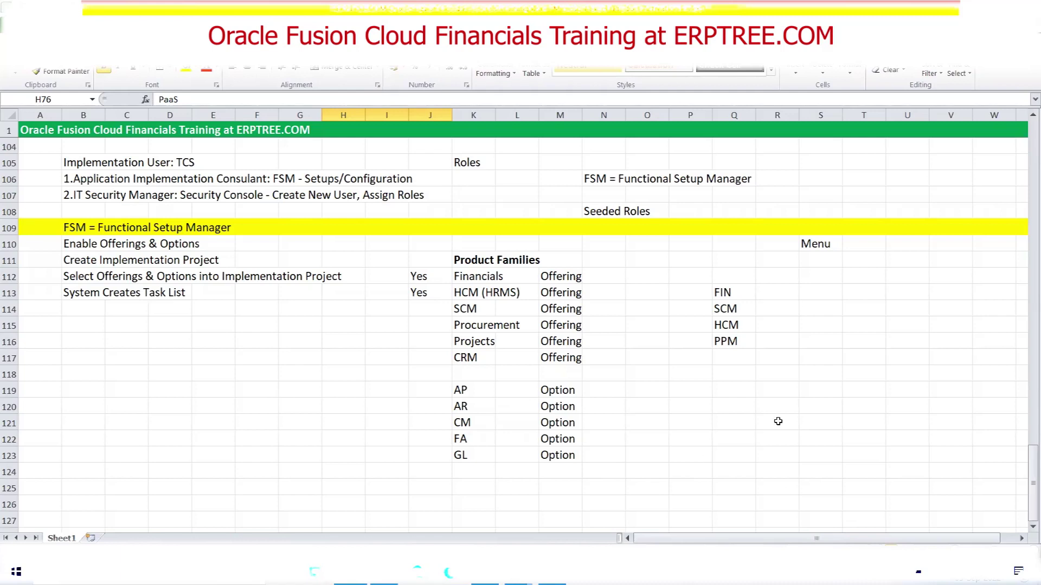
scroll(185, 448, "up", 11)
scroll(155, 401, "up", 15)
scroll(161, 382, "up", 8)
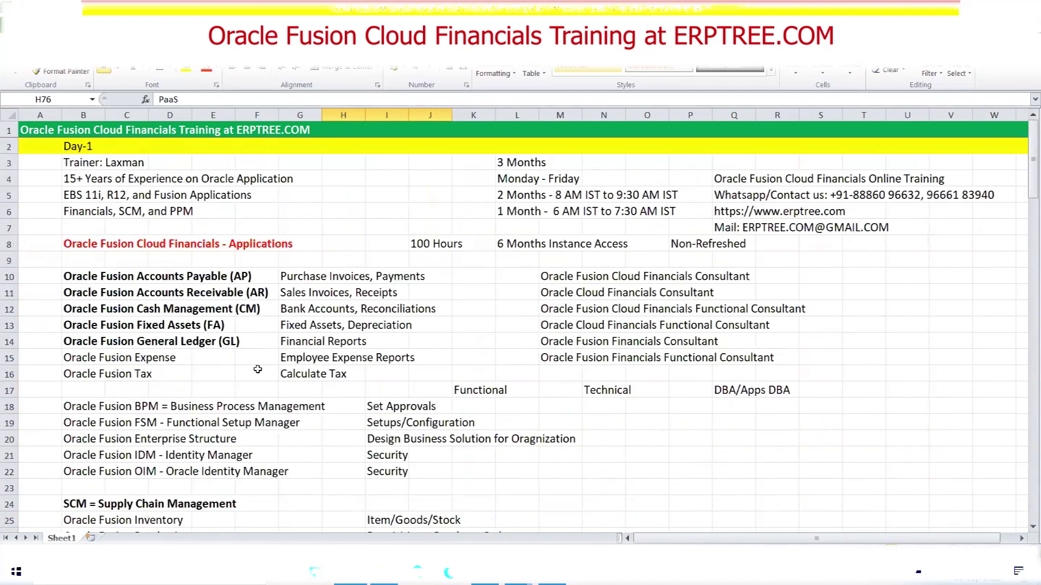
Select the Oracle Fusion Expense entry in B15:D15, then scroll down to the Day-3 notes in rows 104–127
left_click_drag(74, 356, 181, 359)
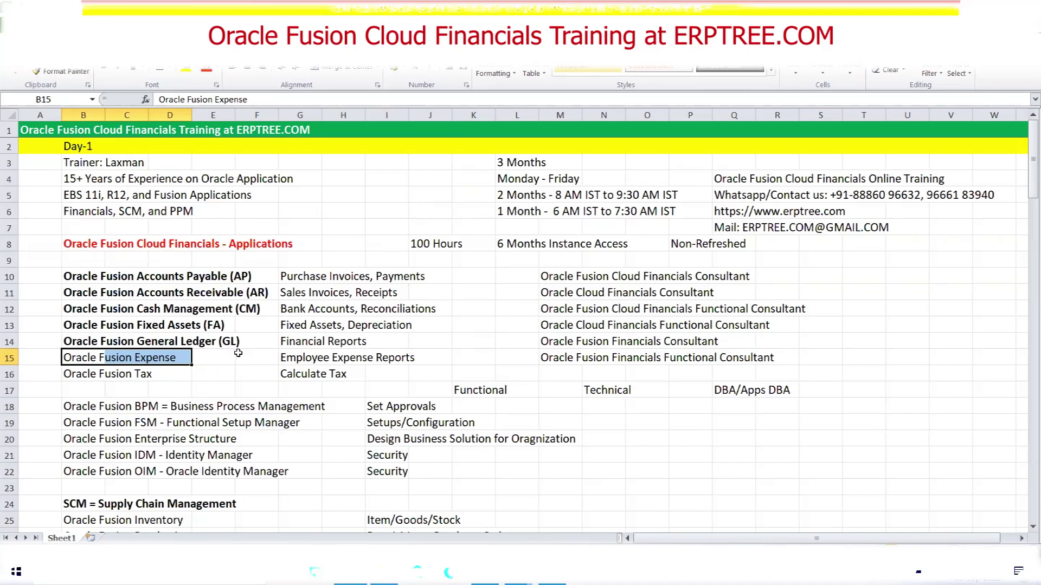
scroll(210, 324, "down", 8)
scroll(210, 325, "down", 20)
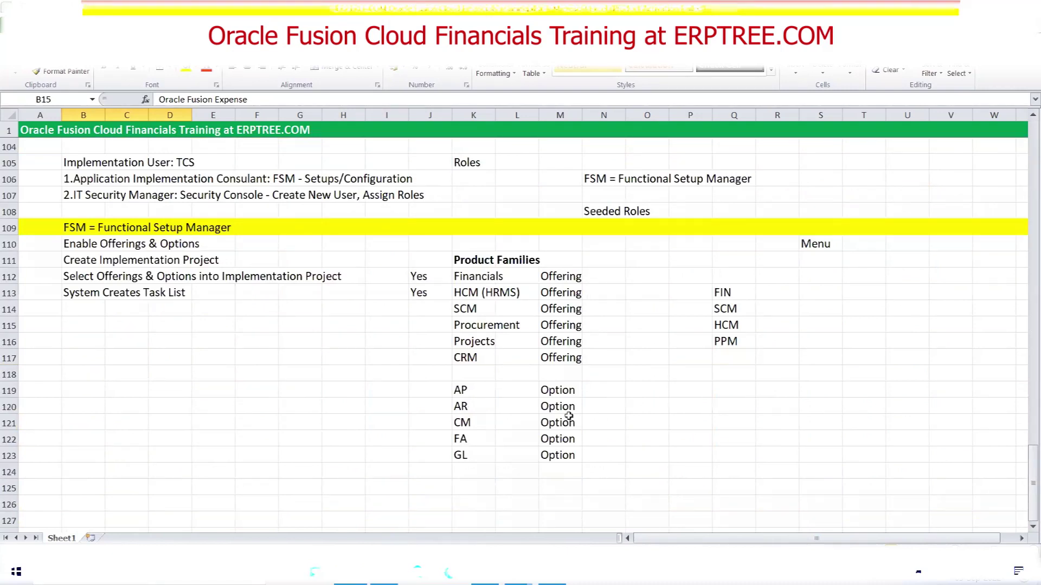
Enter Time, Applications and Users in S114:S116 under the Menu heading
left_click(812, 310)
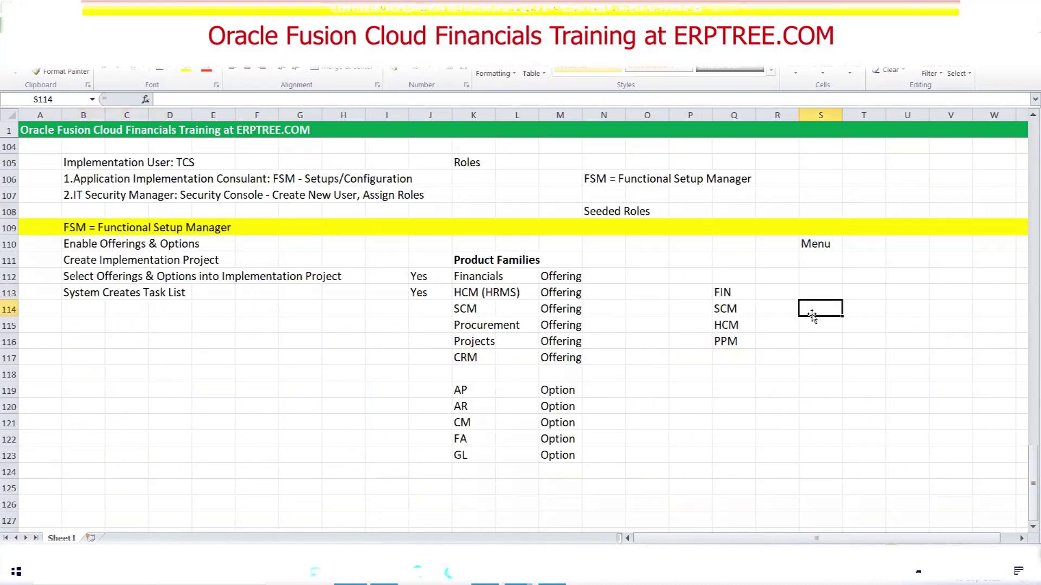
type("Time")
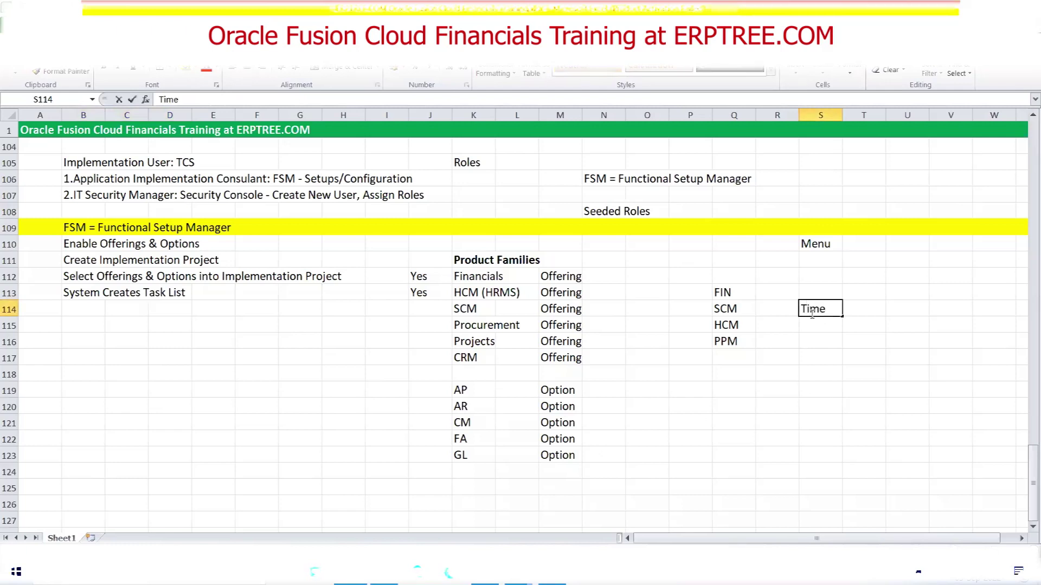
key("Return")
type("A")
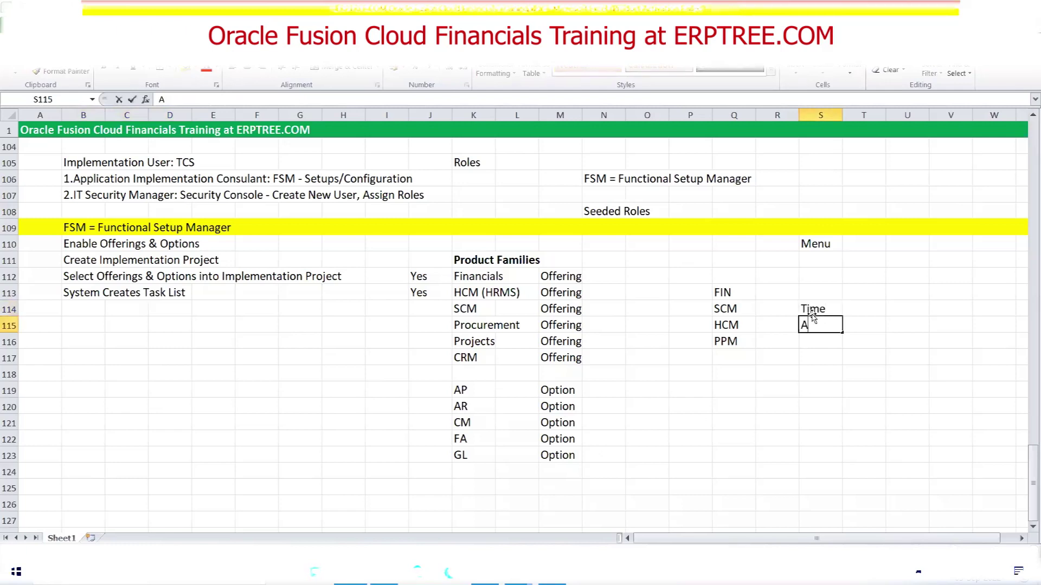
type("pplications")
key("Return")
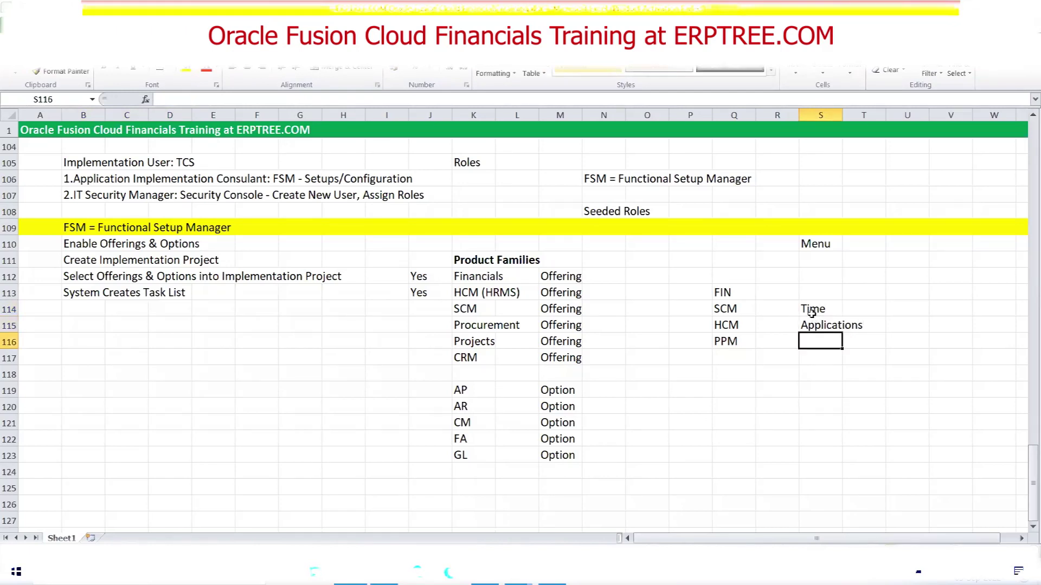
type("User")
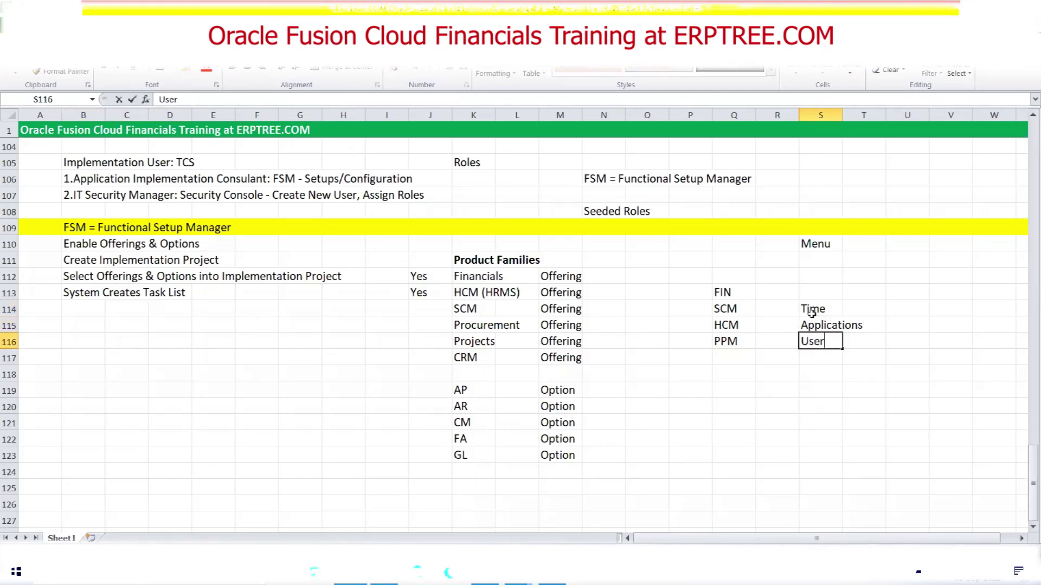
type("s")
key("Return")
Check the three new menu entries and select S114:S116
left_click(809, 310)
left_click(815, 327)
left_click(820, 342)
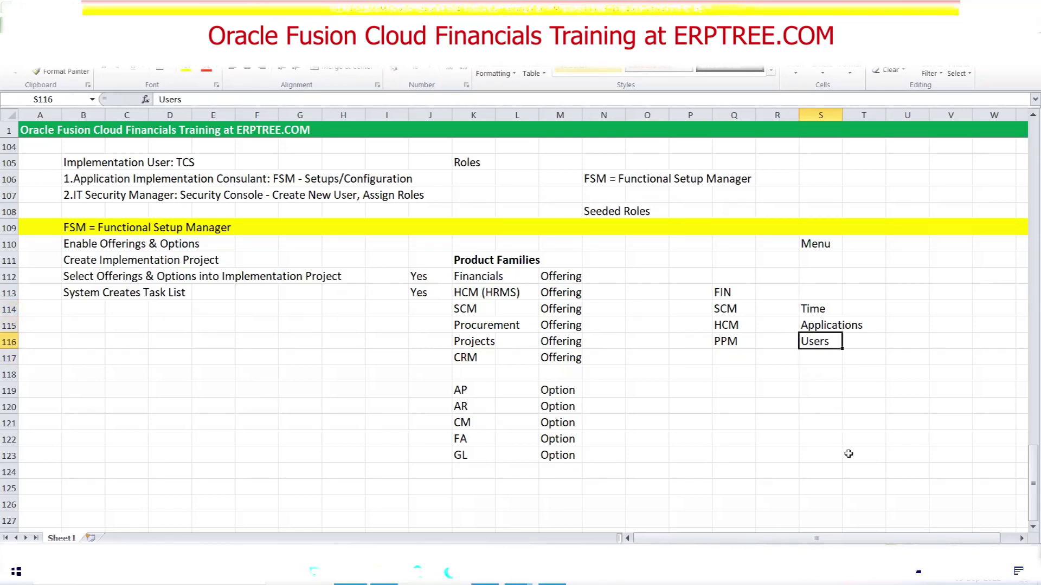
left_click(817, 308)
left_click_drag(817, 308, 824, 342)
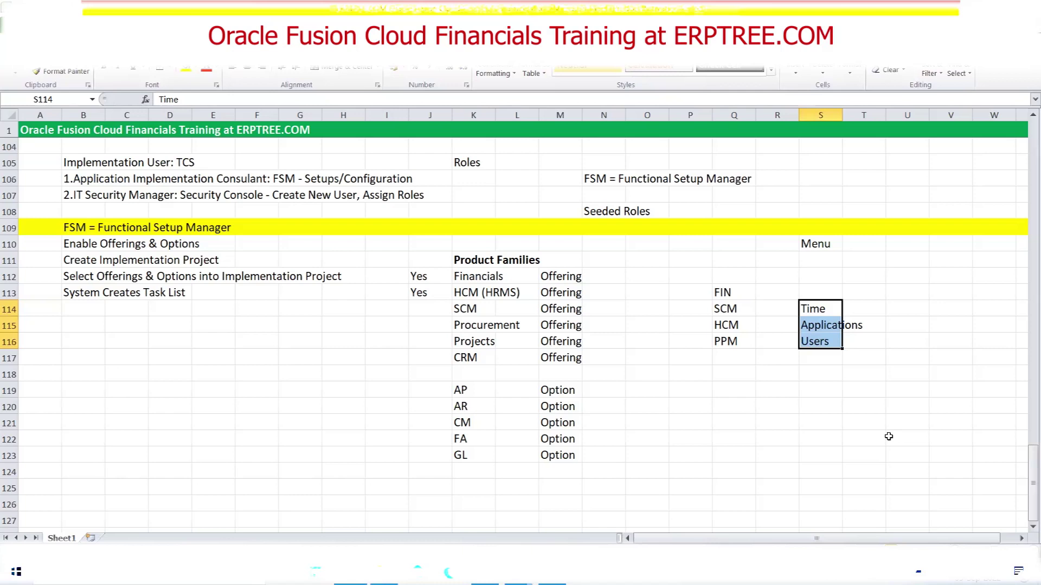
Delete the Time, Applications and Users menu entries and scroll back up the sheet
key("Delete")
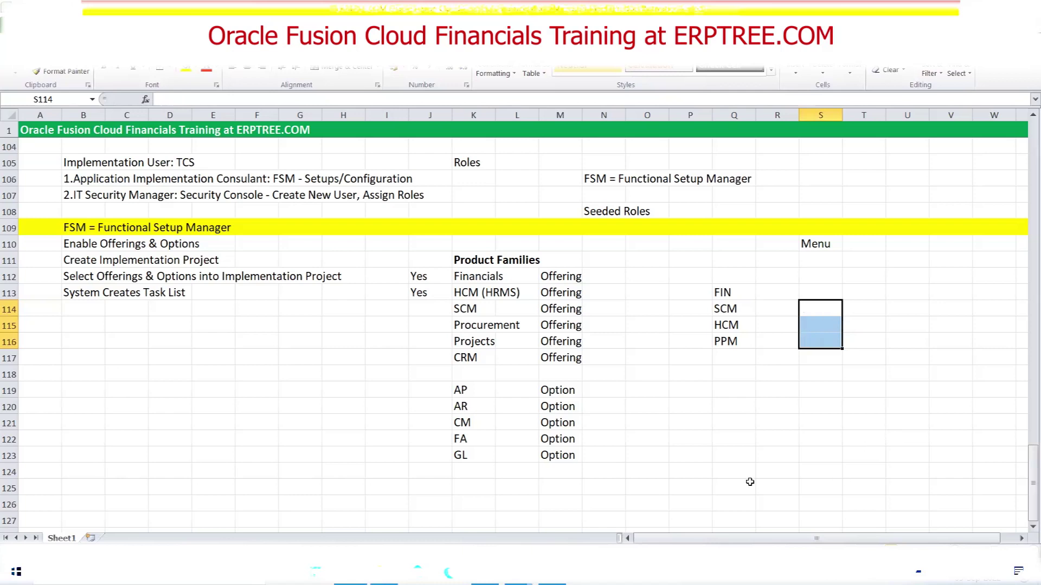
left_click(326, 352)
scroll(325, 352, "up", 8)
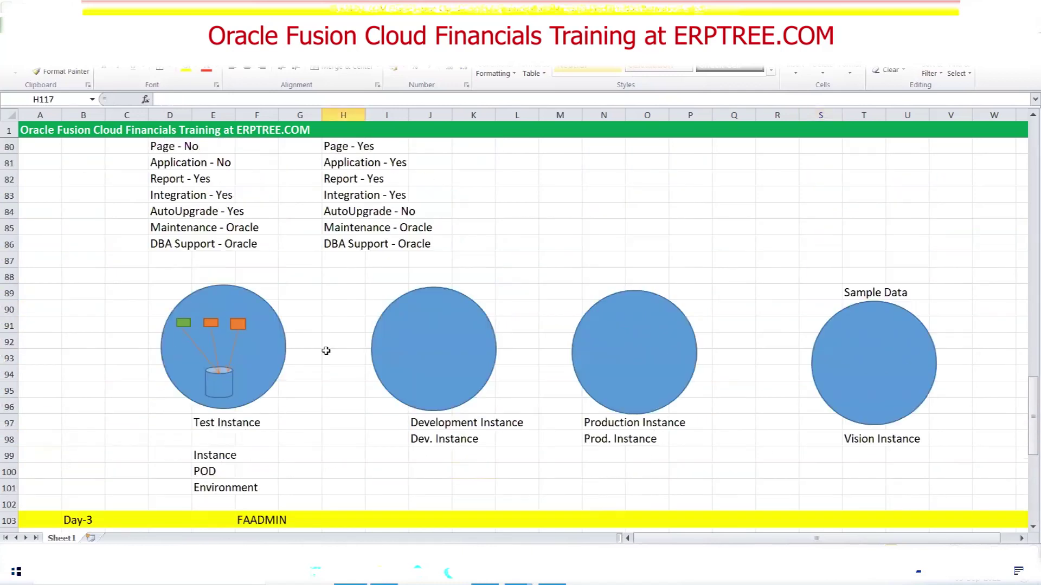
scroll(325, 350, "up", 2)
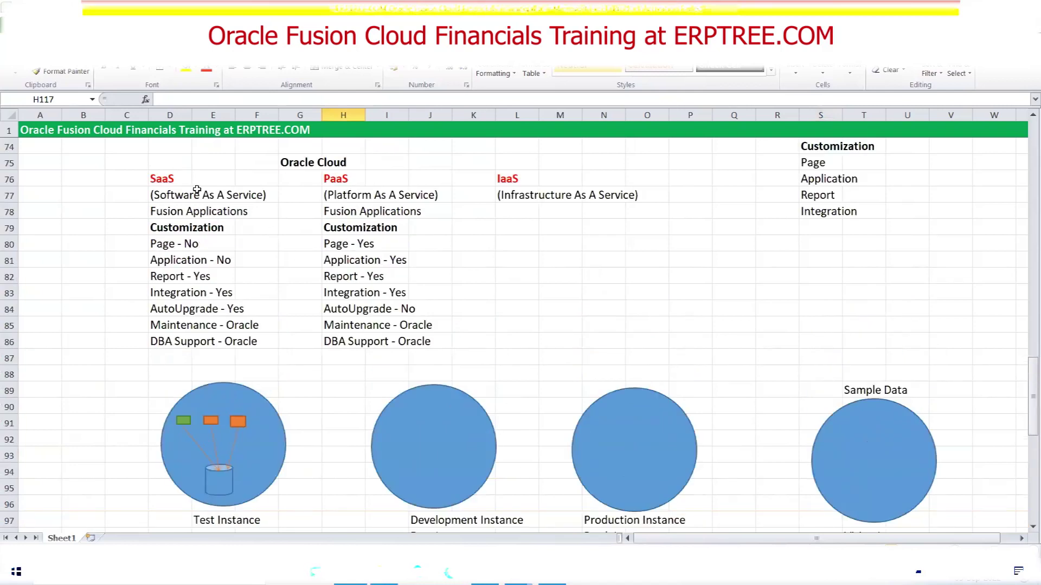
scroll(197, 190, "up", 1)
Highlight the SaaS heading and its description, then switch to the Security Console user list
left_click_drag(336, 230, 417, 383)
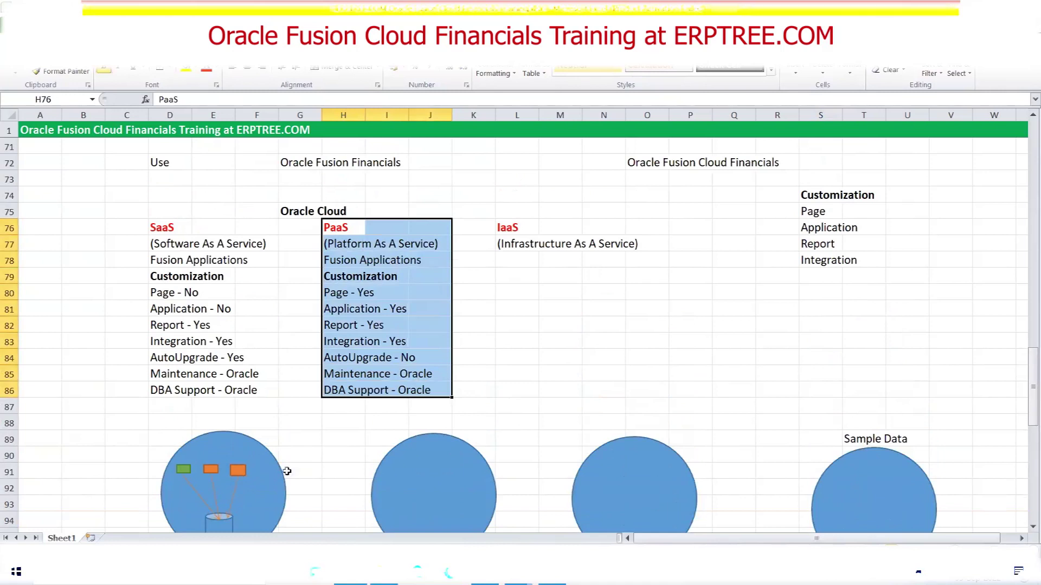
left_click_drag(165, 233, 276, 392)
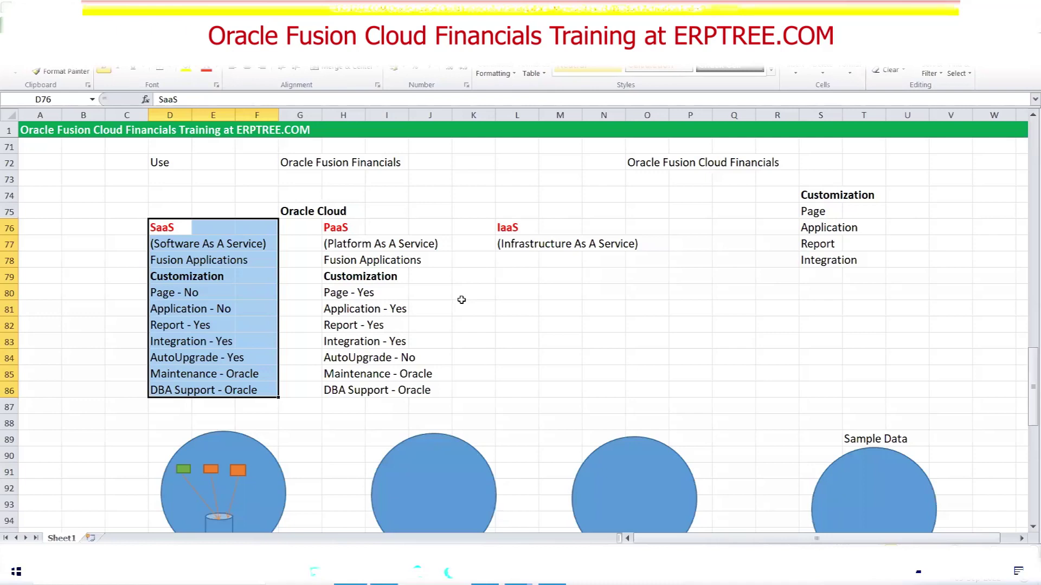
scroll(459, 300, "down", 12)
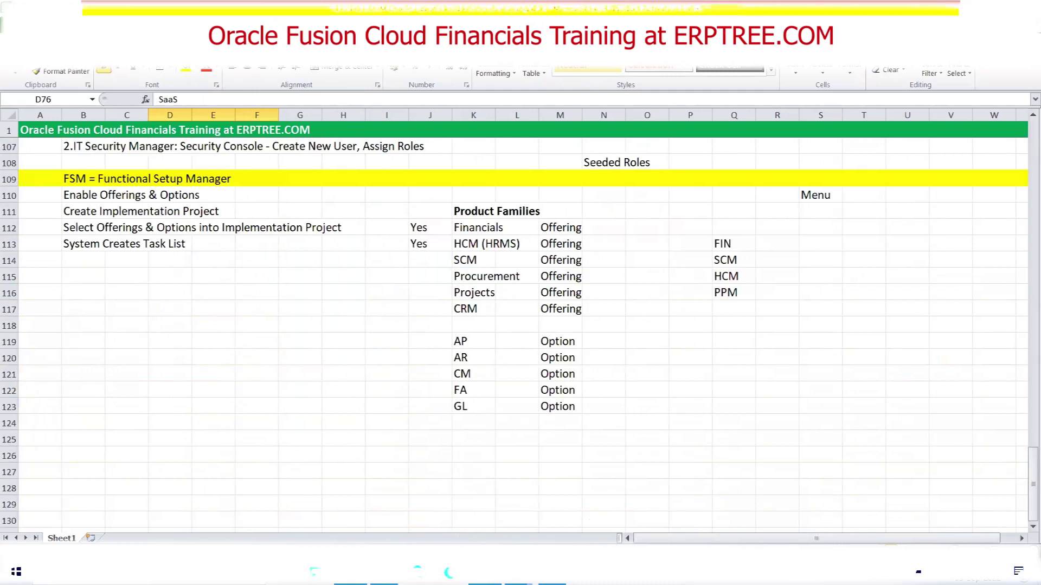
key("alt+Tab")
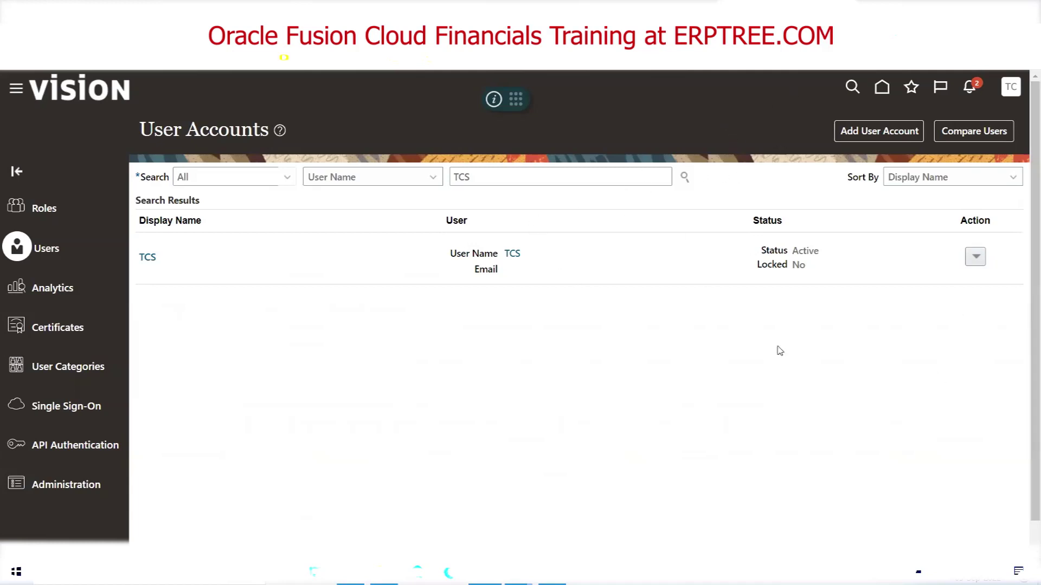
left_click(976, 258)
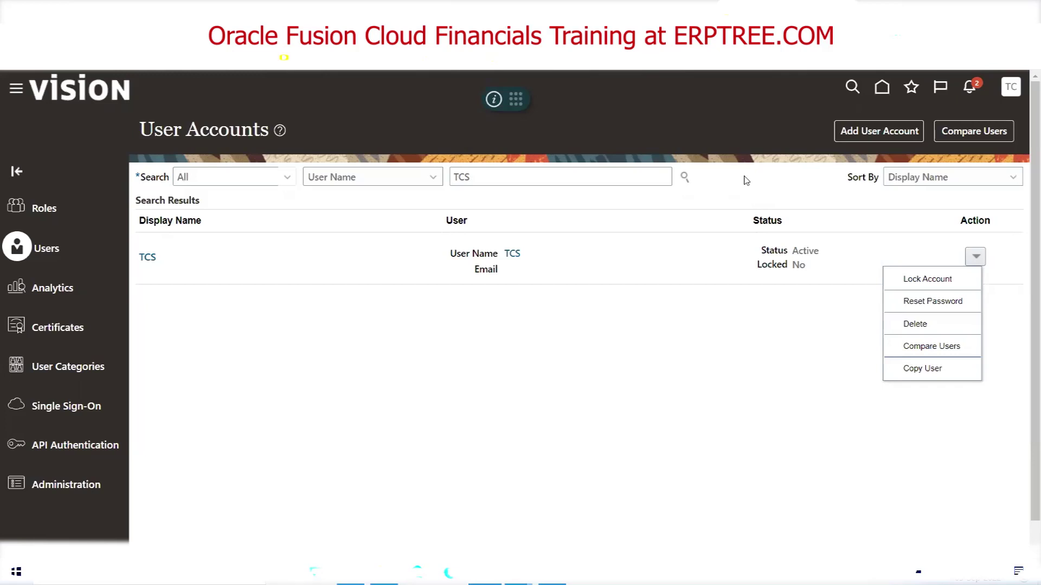
left_click(746, 181)
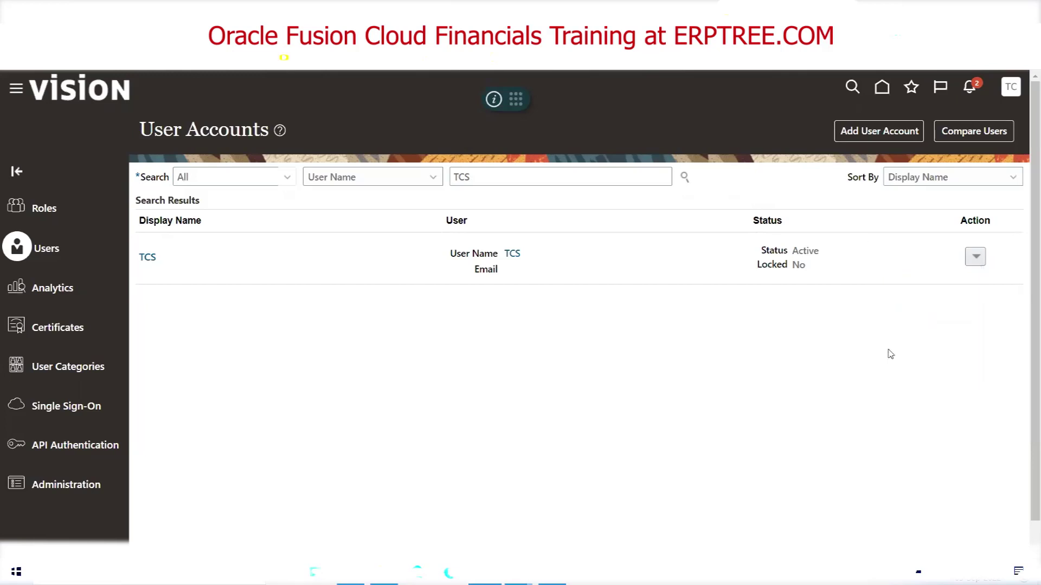
Back in Excel, select the Application Implementation Consultant and IT Security Manager lines in rows 106–107
key("alt+Tab")
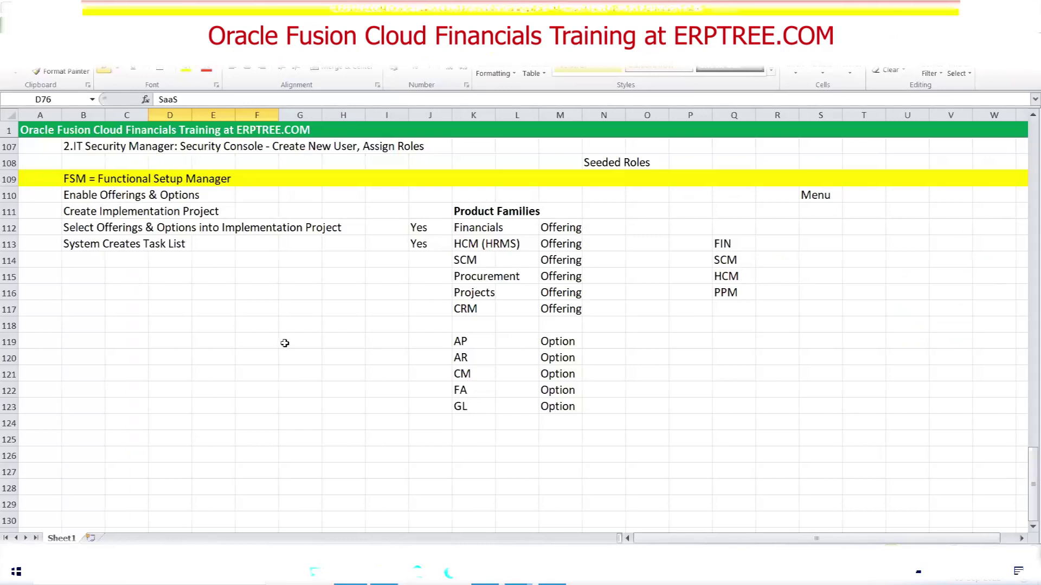
scroll(227, 331, "up", 3)
scroll(228, 330, "up", 1)
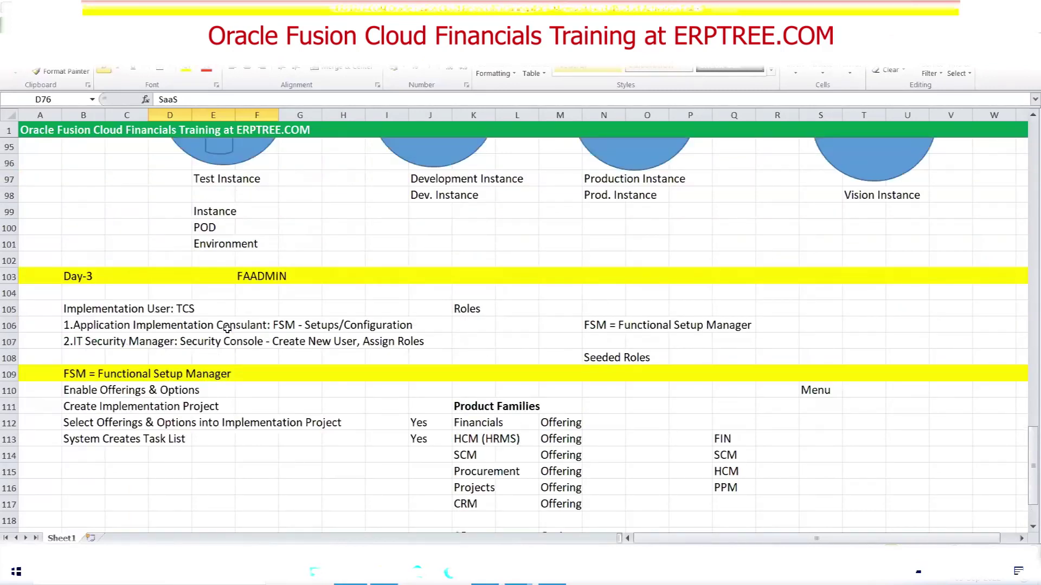
scroll(230, 325, "down", 2)
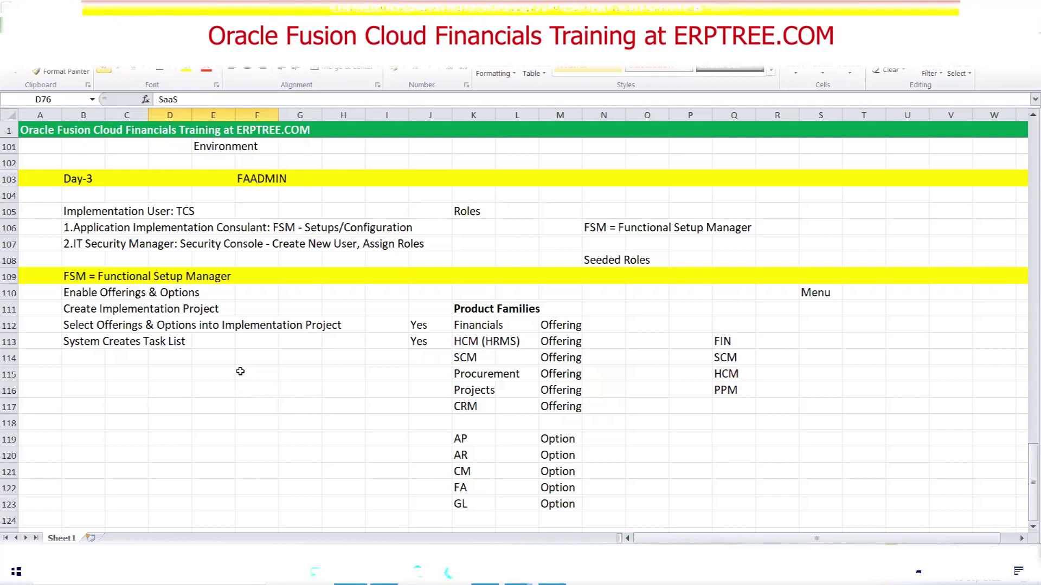
left_click_drag(68, 229, 423, 250)
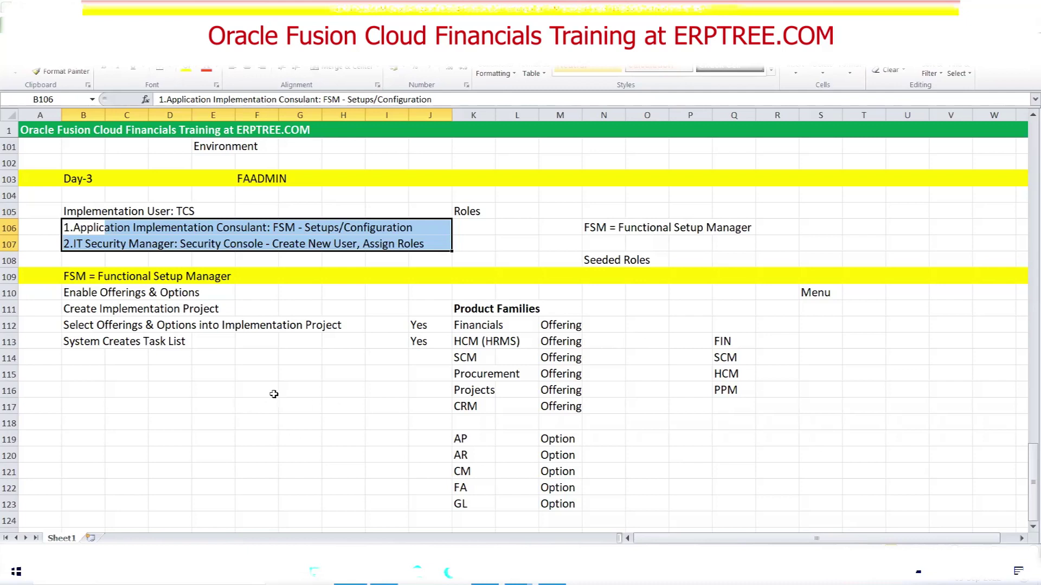
Deselect the two Day-3 role lines by selecting cell D115 instead
left_click(187, 374)
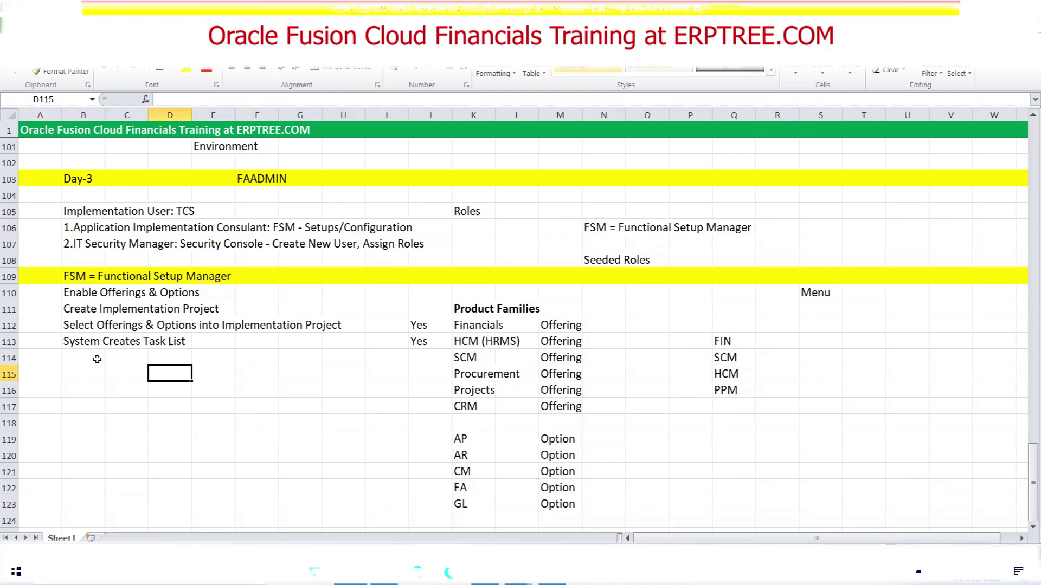
Highlight the key wording inside FSM steps B110, B112 and B113
left_click(97, 359)
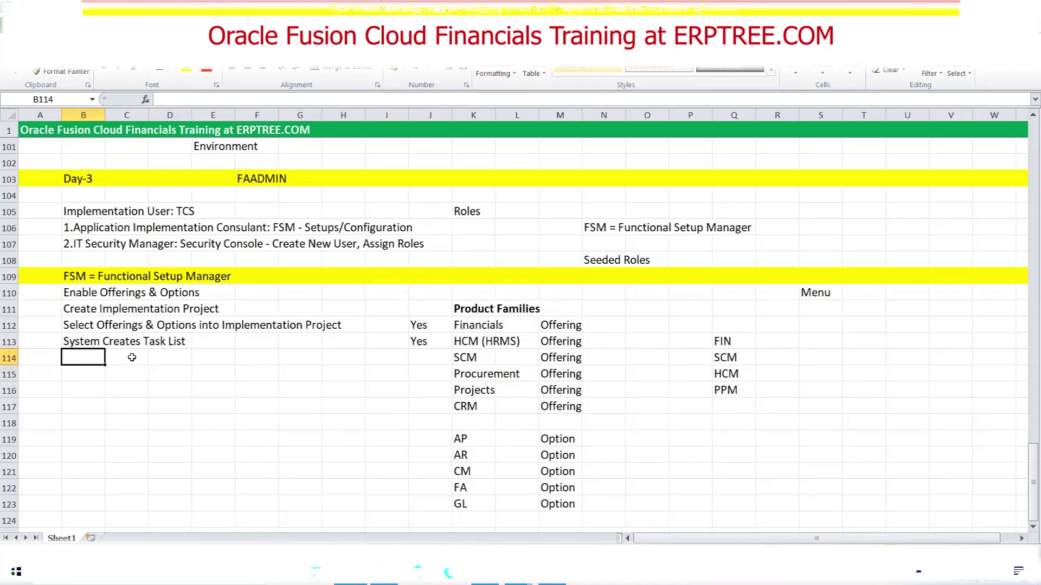
double_click(103, 292)
left_click_drag(103, 293, 206, 293)
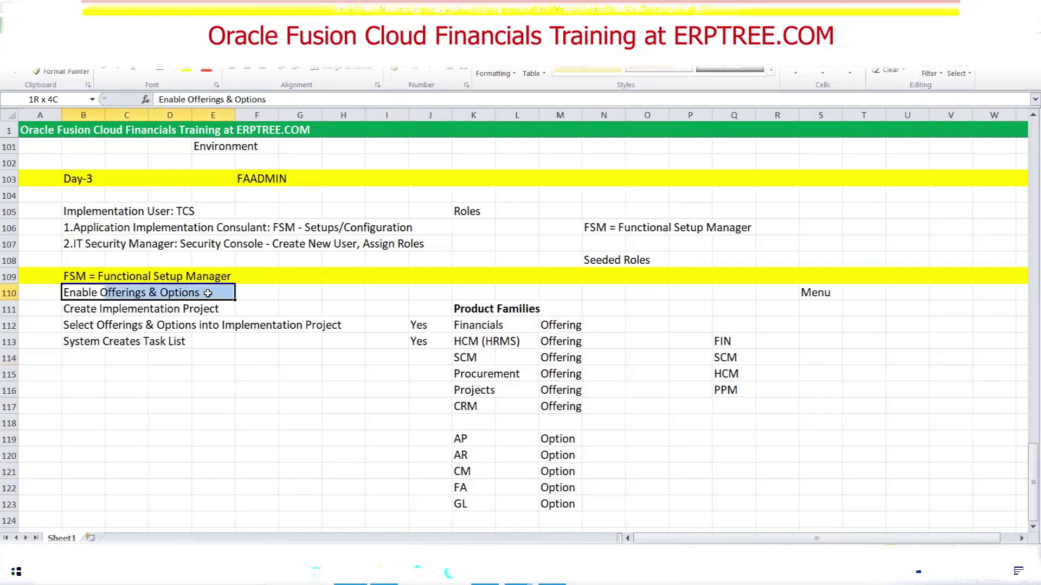
double_click(103, 325)
left_click_drag(103, 325, 333, 329)
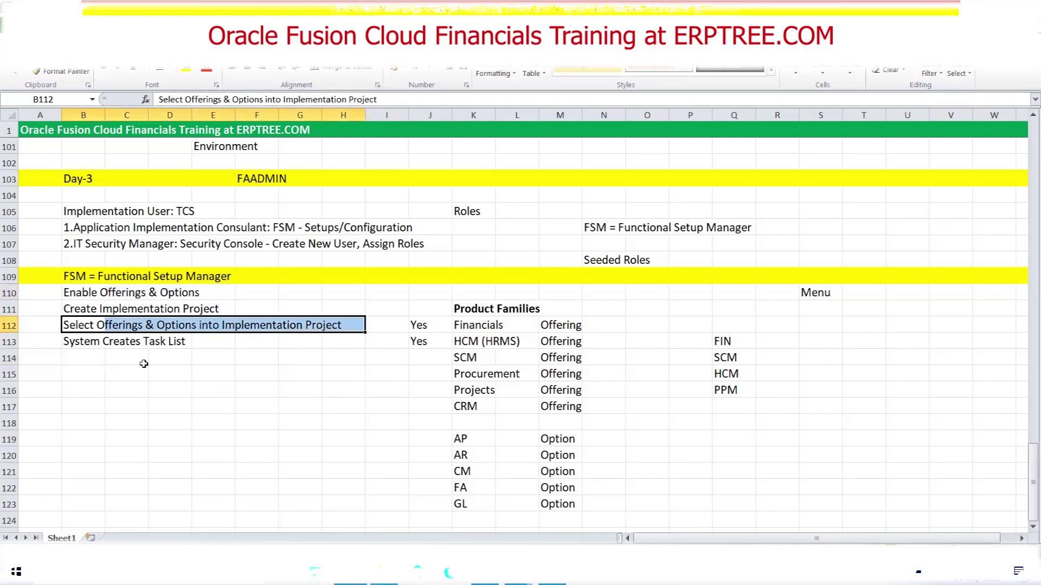
double_click(103, 342)
left_click_drag(103, 342, 191, 343)
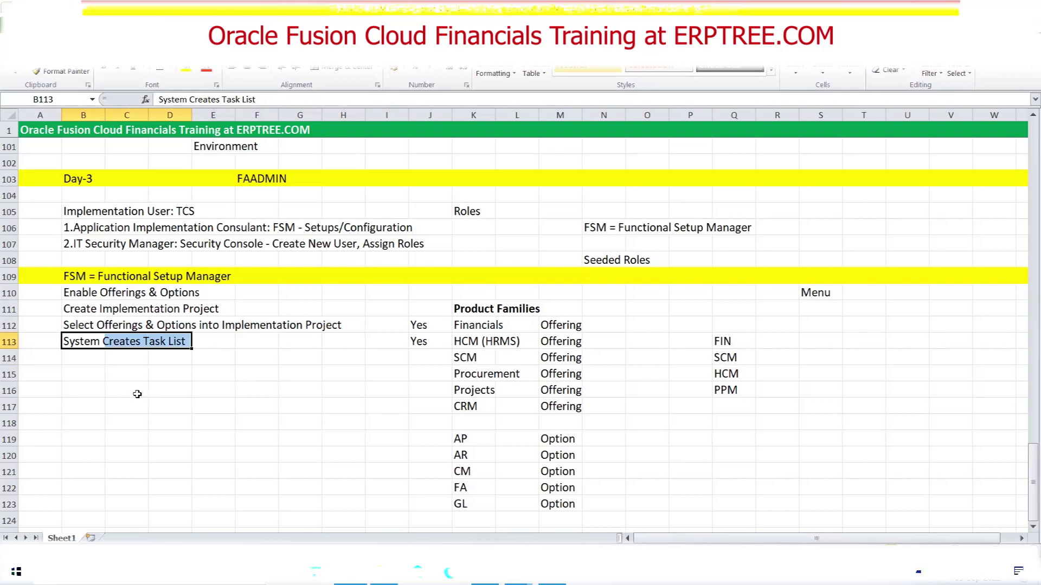
Select the four FSM implementation steps B110:H114 as one block
left_click(86, 304)
left_click_drag(86, 303, 165, 325)
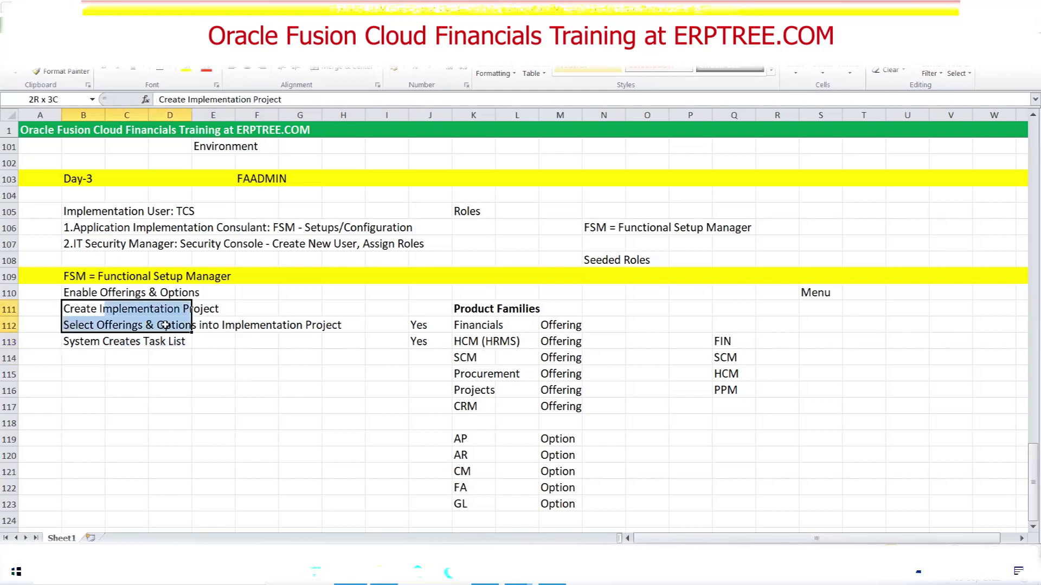
left_click_drag(76, 292, 344, 362)
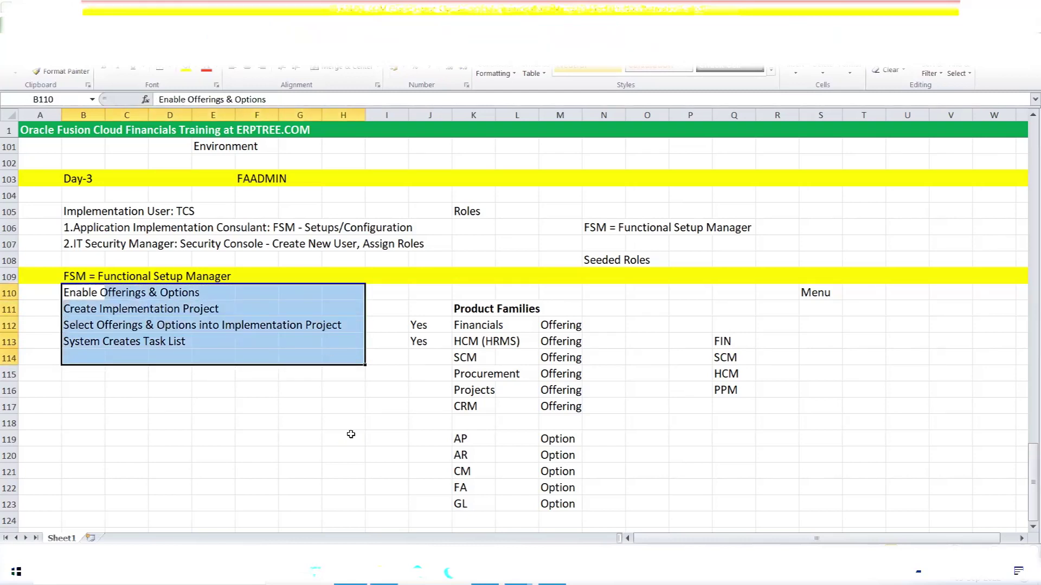